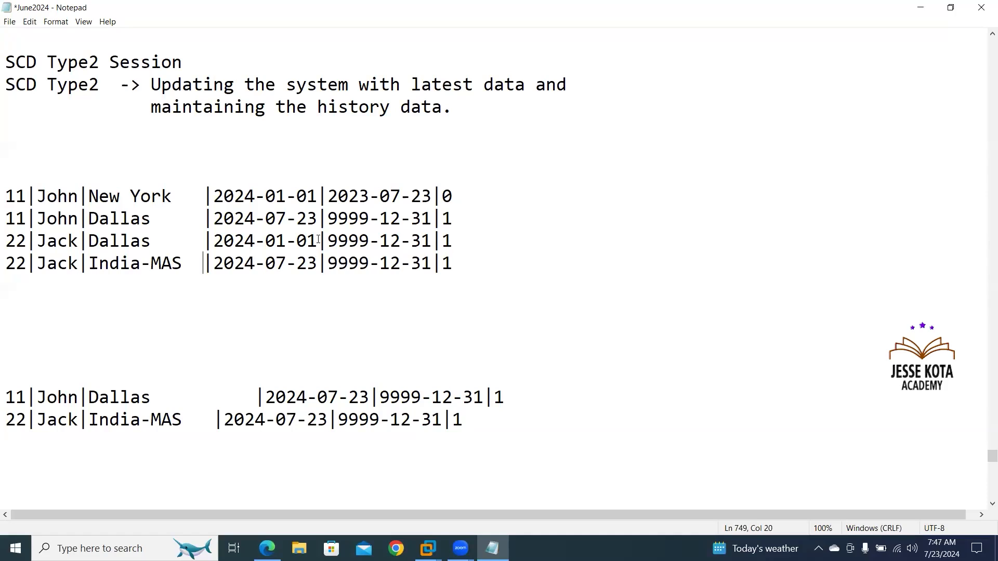
In the older Dallas record starting 2024-01-01, set the record indicator to 0 and the end date to 2023-07-23.
left_click(452, 240)
key("BackSpace")
type("0")
left_click(432, 241)
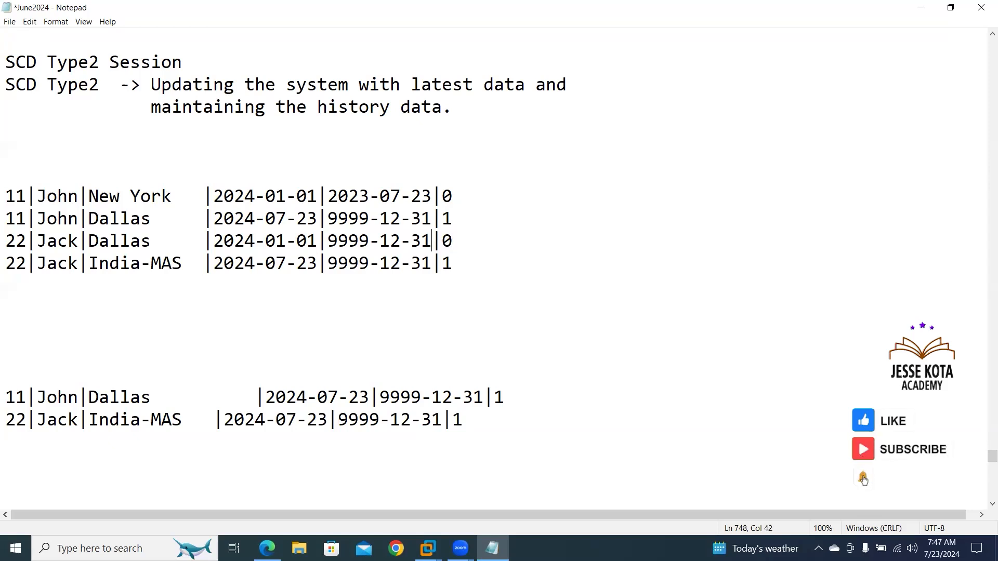
key("BackSpace")
key("BackSpace")
key("BackSpace")
key("BackSpace")
key("BackSpace")
key("BackSpace")
key("BackSpace")
key("BackSpace")
key("BackSpace")
key("BackSpace")
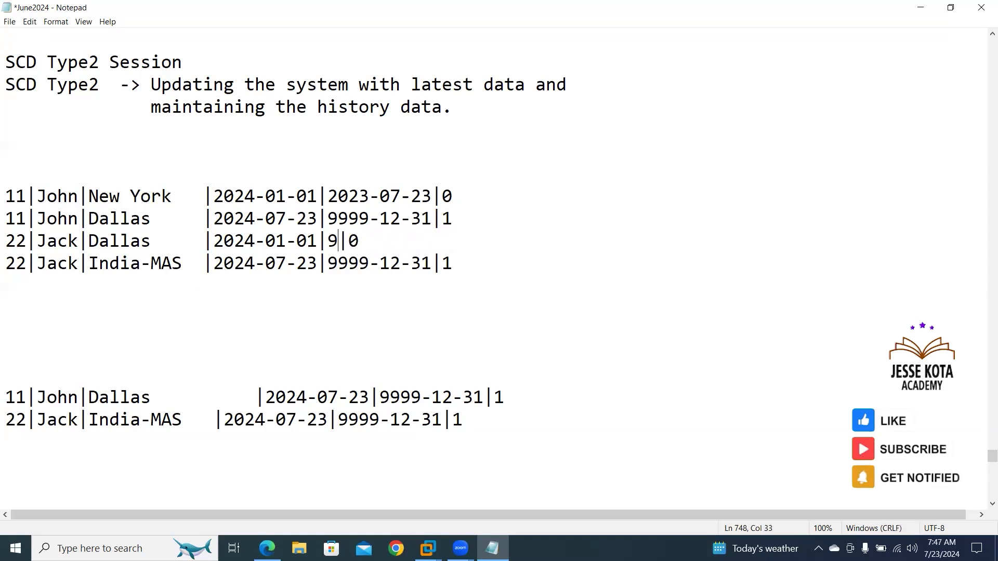
type("2023-07-23")
Delete the two separate sample records standing below the four-row record list.
left_click_drag(478, 418, 5, 398)
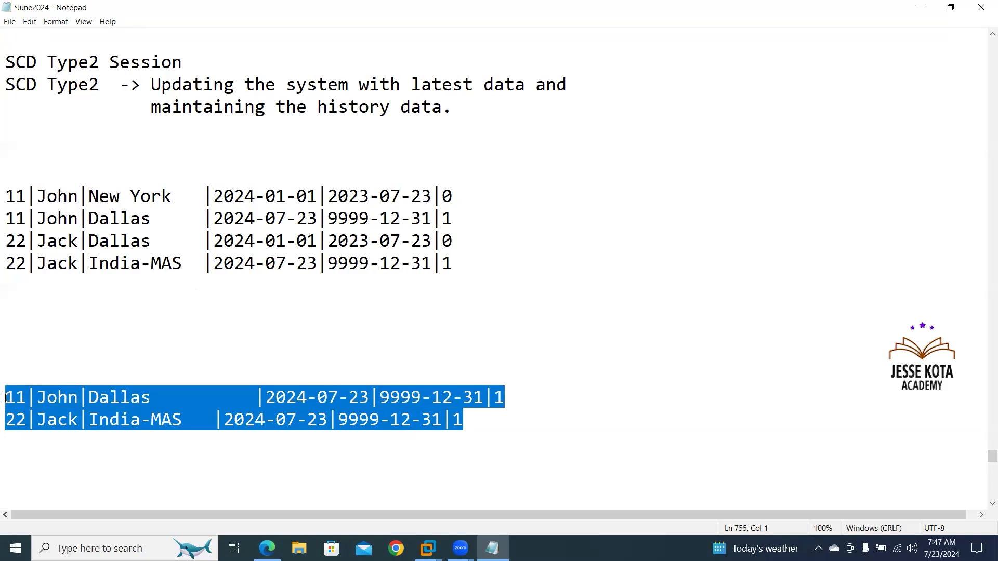
key("Delete")
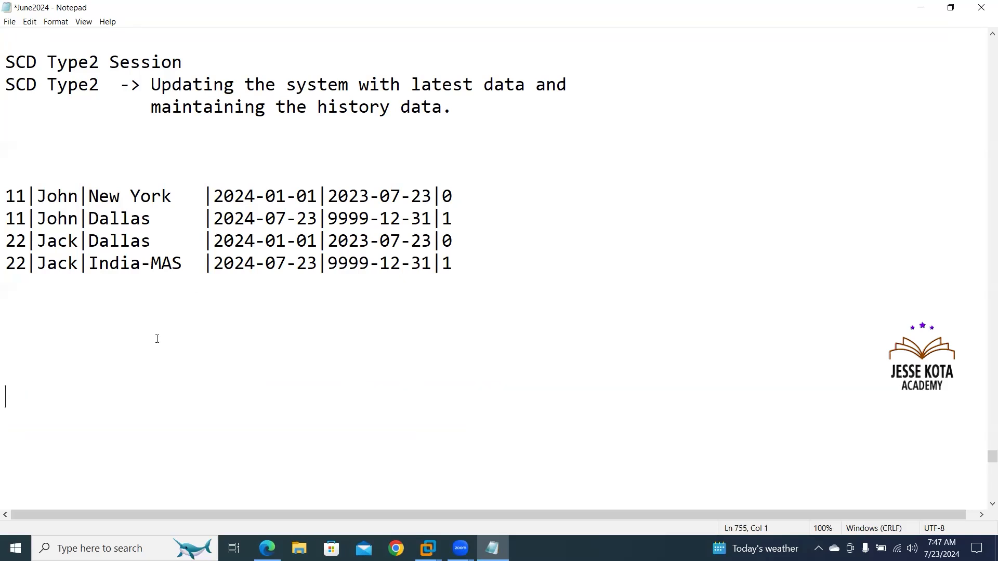
left_click_drag(466, 270, 5, 195)
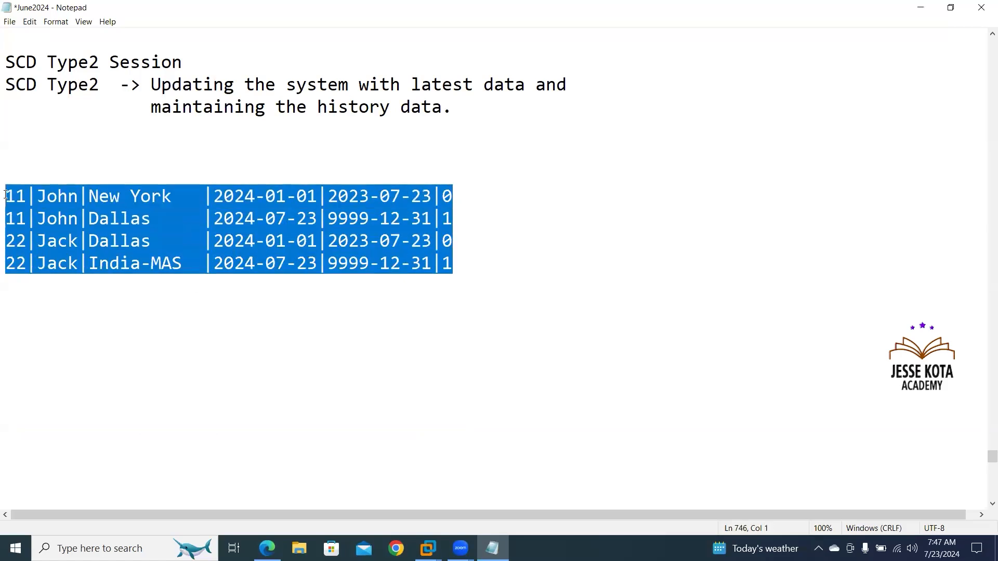
left_click(133, 348)
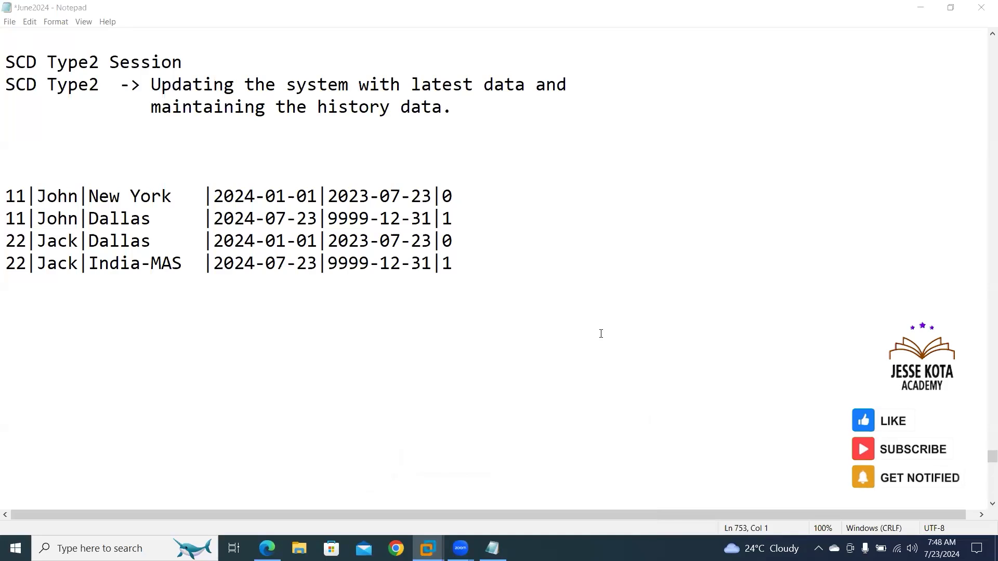
key("XF86AudioRaiseVolume")
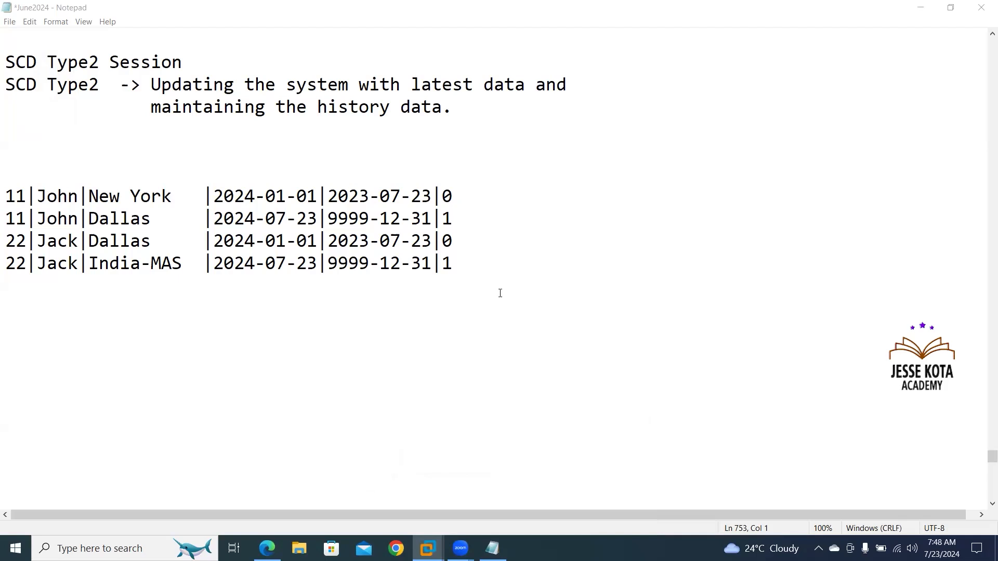
Switch to the DS115 virtual machine, minimize its SqlDbx window and return to the Notepad notes.
mouse_move(428, 549)
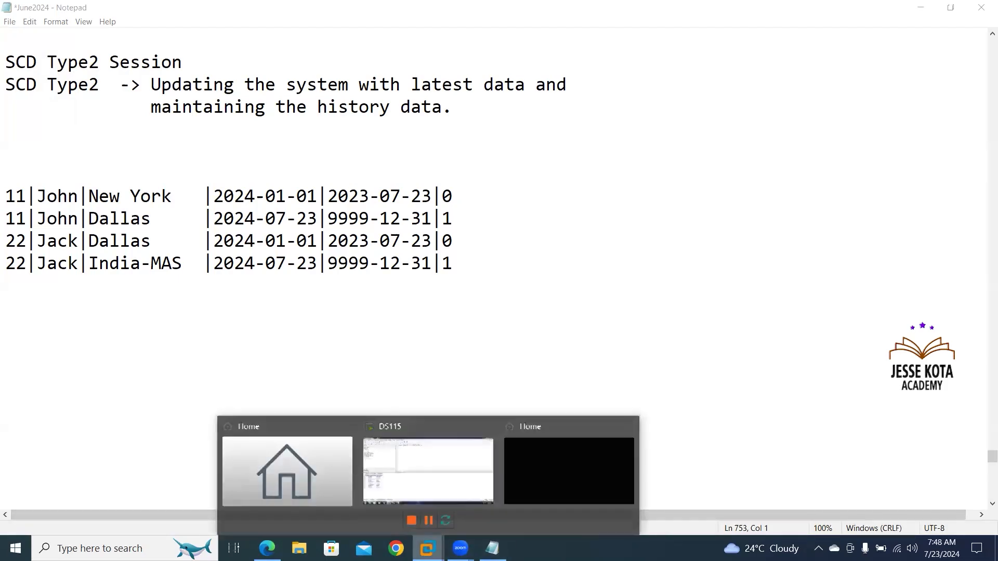
left_click(543, 424)
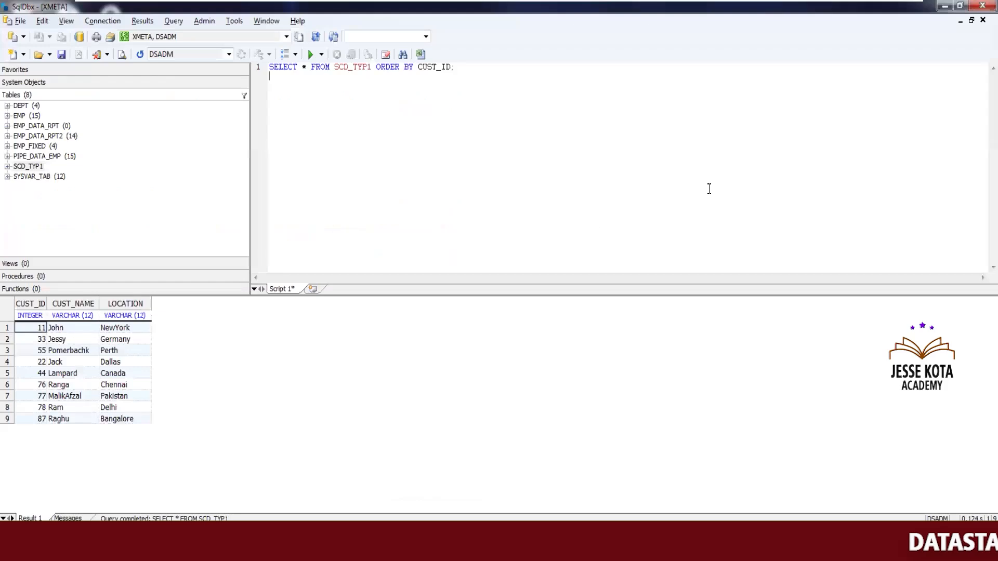
left_click(944, 6)
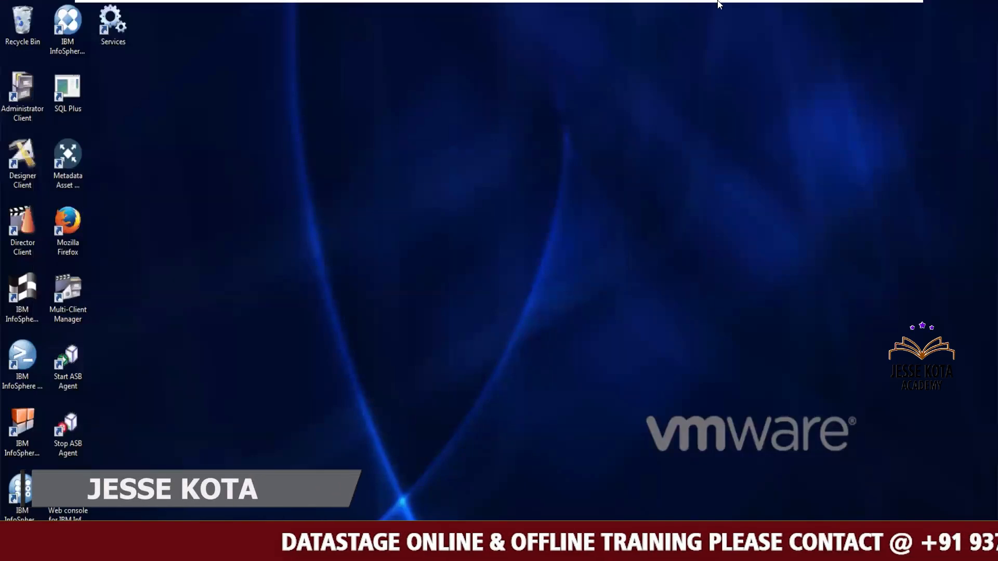
mouse_move(719, 4)
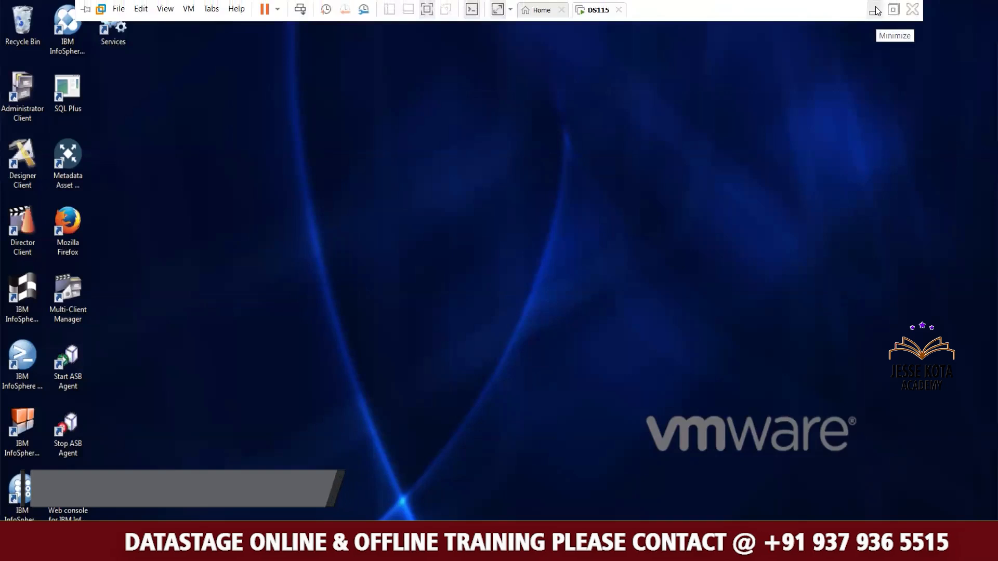
left_click(877, 10)
Below the records, add the line "We have compare the between Source and Data mart(DWH Table)" and start a new line.
type("We have compare the between Source and ")
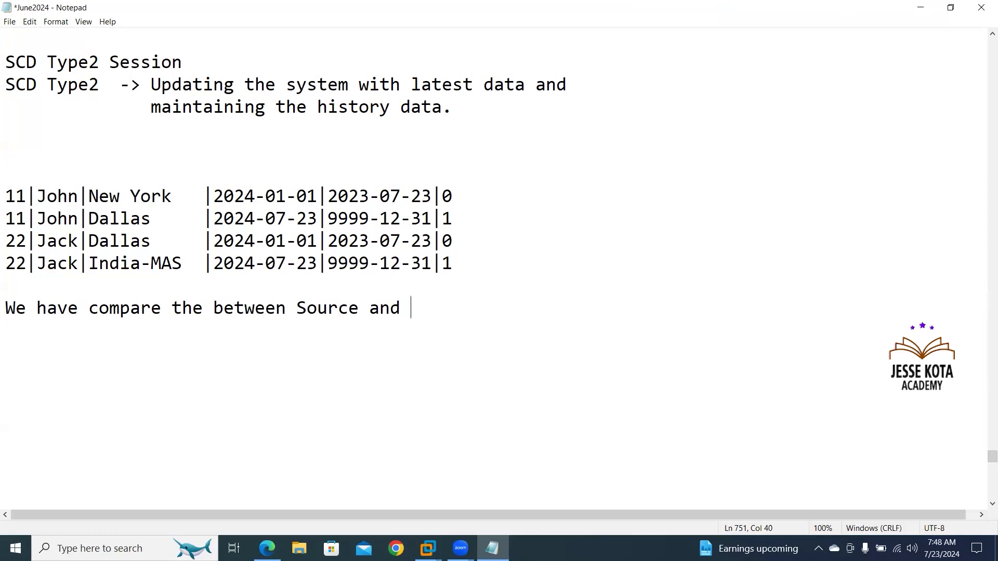
type("Data ma")
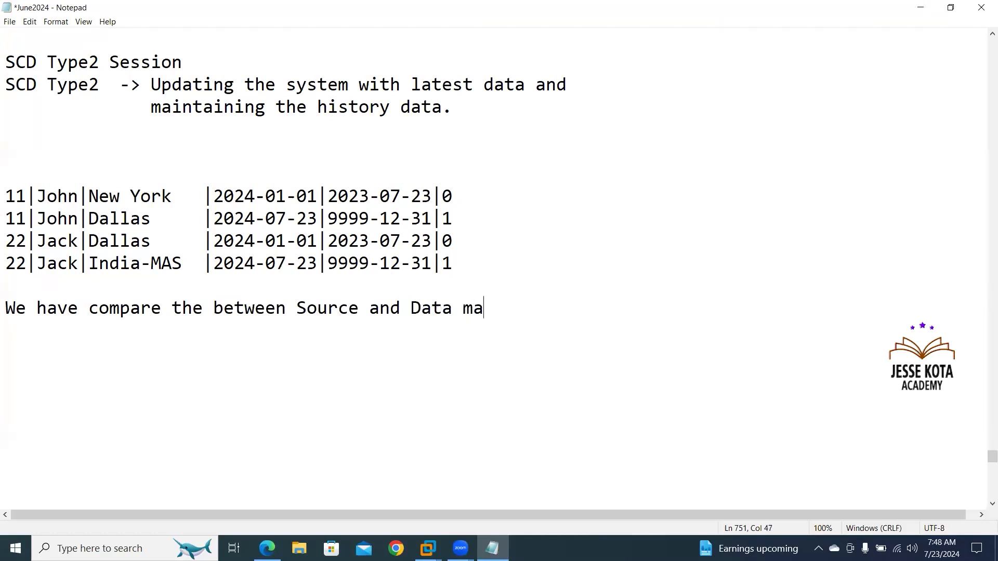
type("rt(DWH")
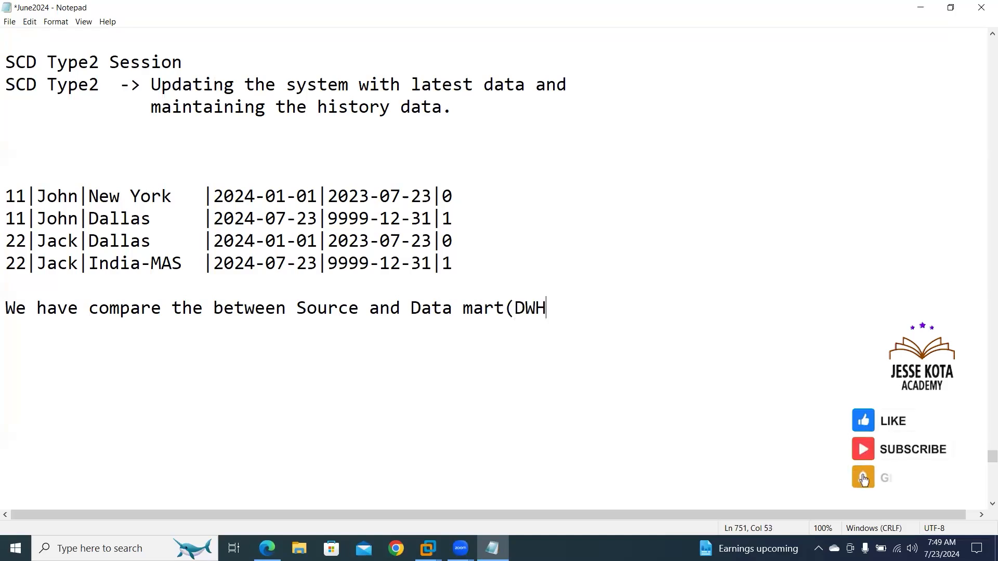
type(" Table)")
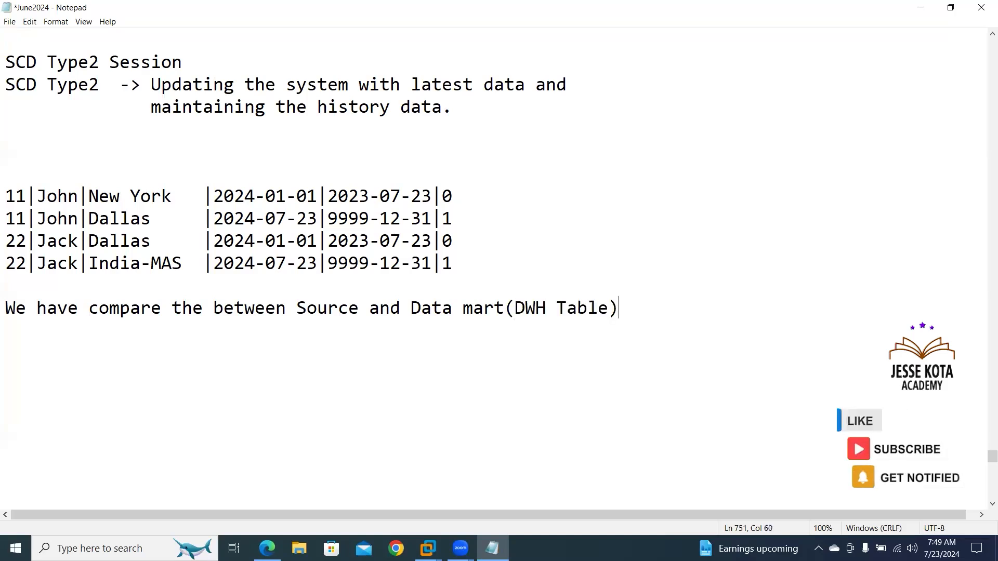
key("Return")
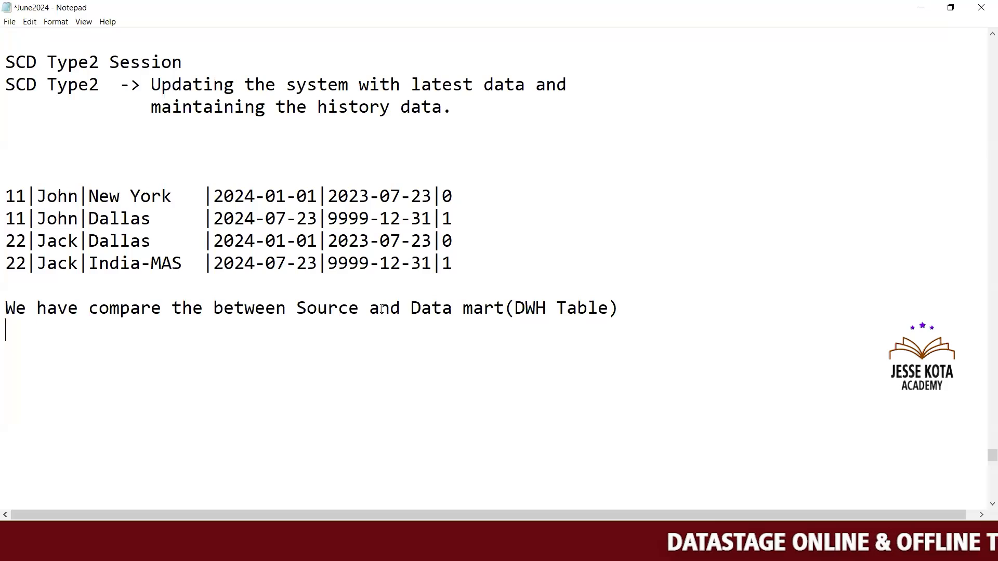
Write "CDC-> Change Data Capture stage." on the line under the comparison note.
type("C")
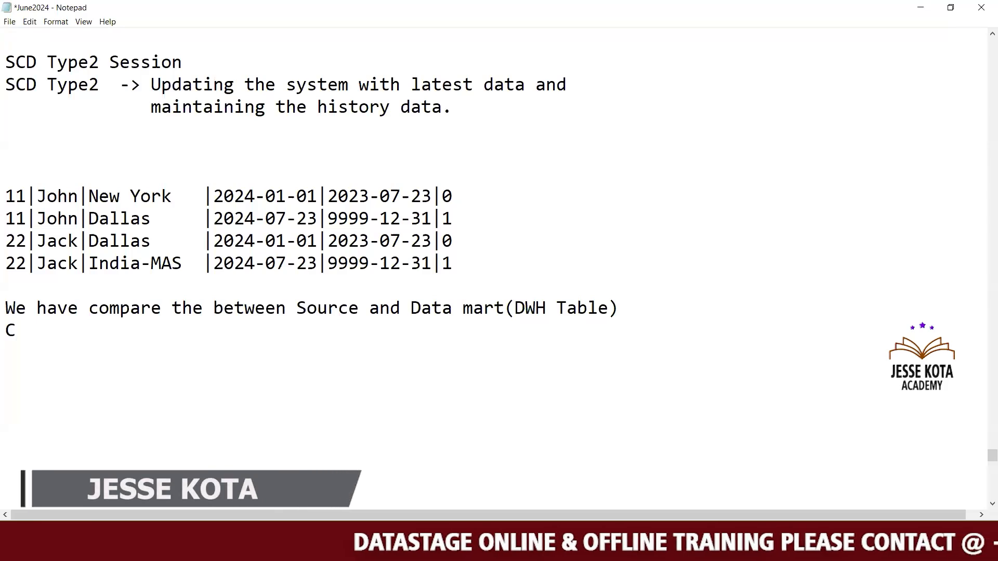
type("D")
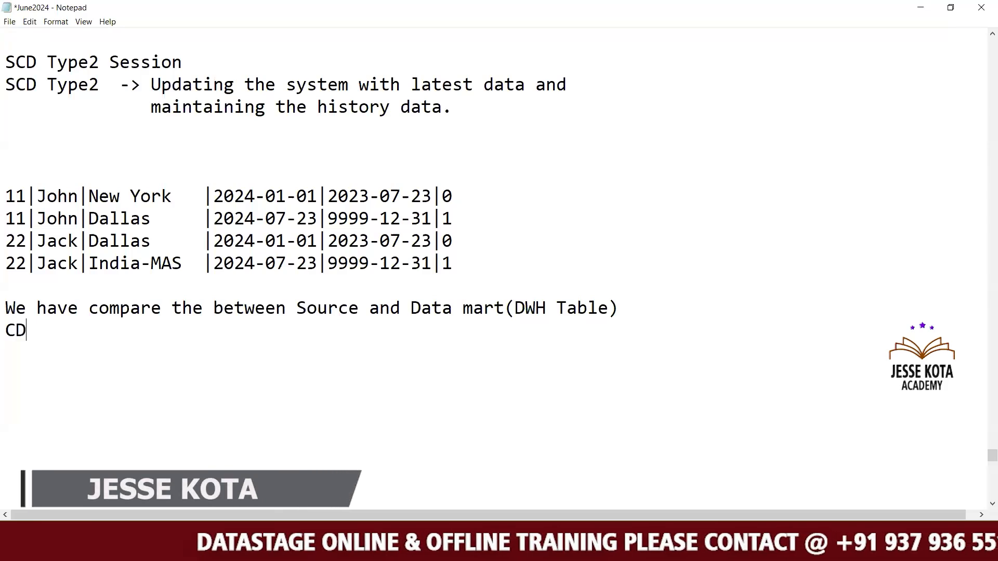
type("C")
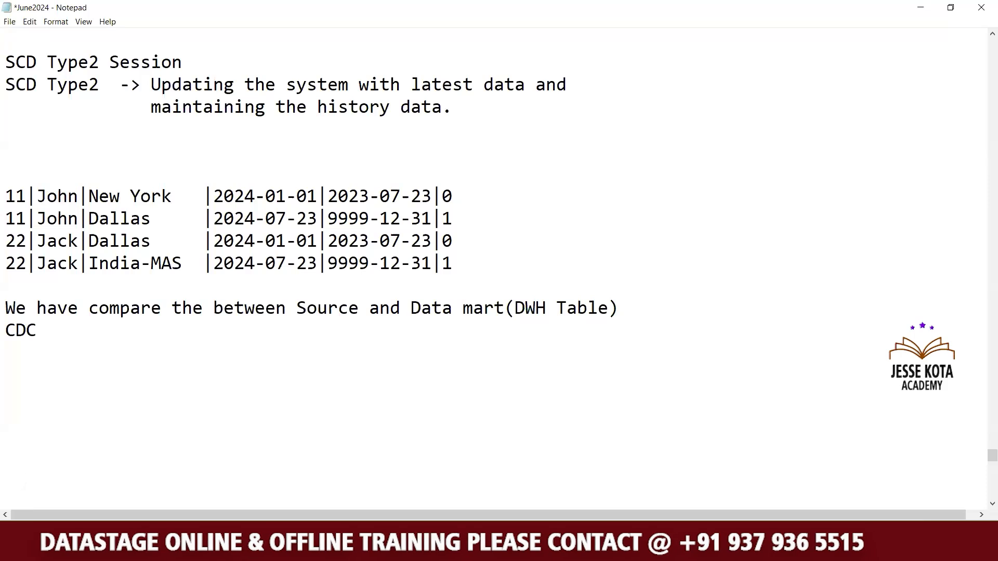
type("-> Cha")
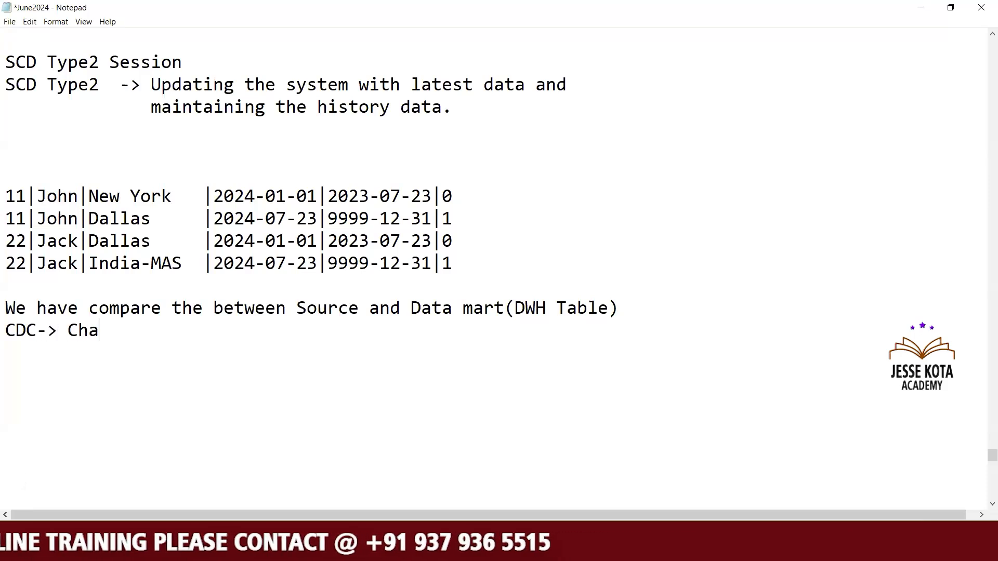
type("nge Data")
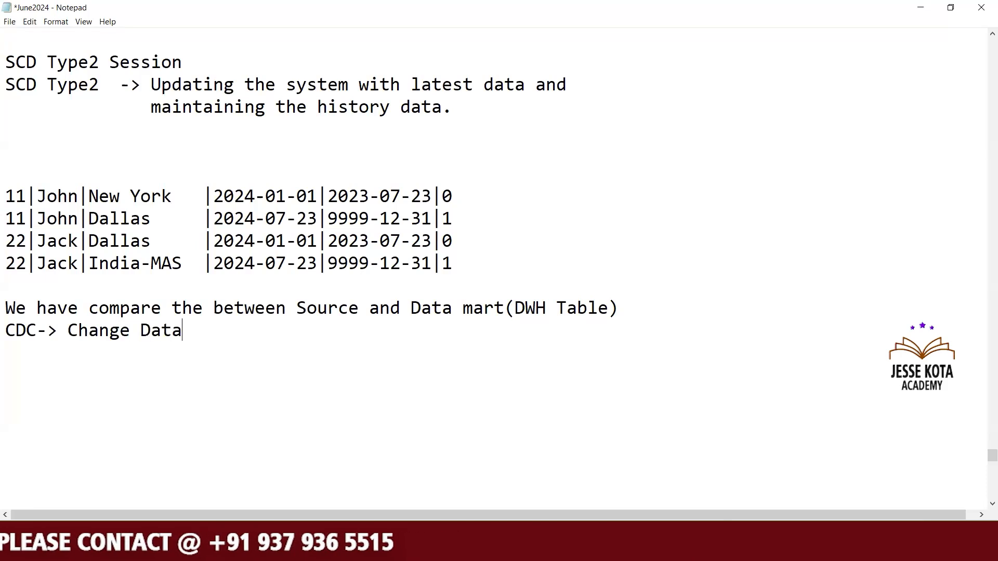
type(" Capt")
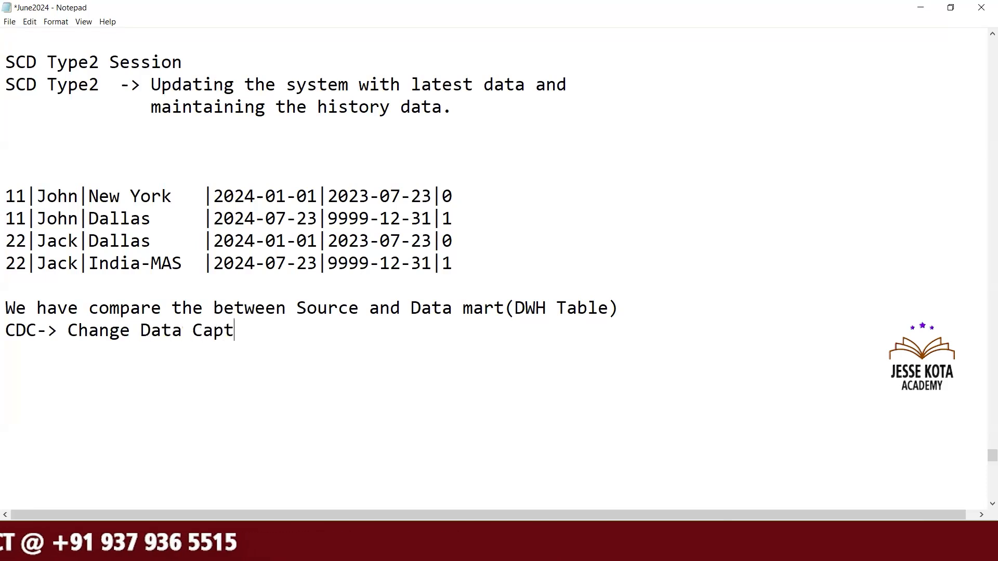
type("ure stage.")
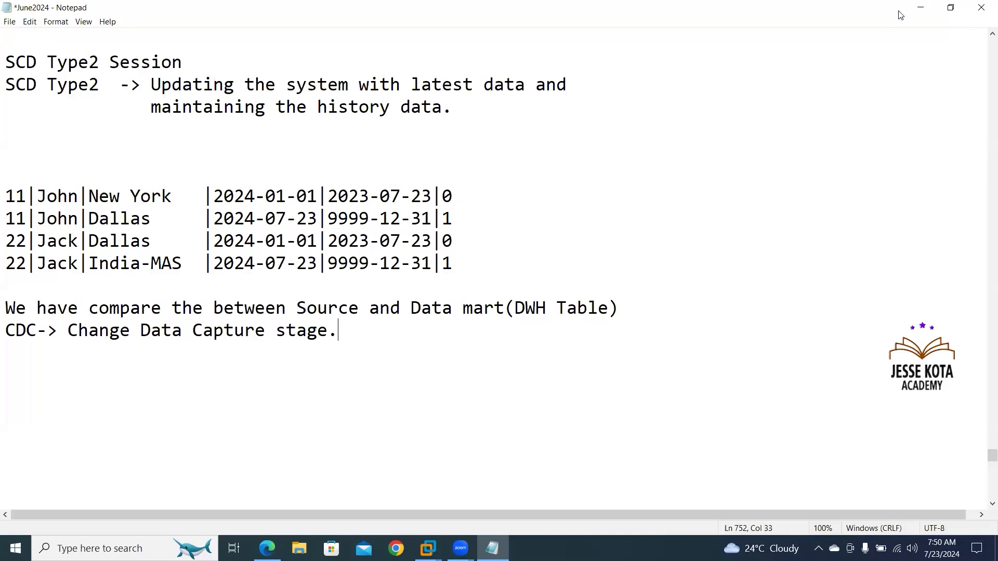
Minimize the notes and switch to InfoSphere DataStage Designer in the DS115 virtual machine.
left_click(926, 7)
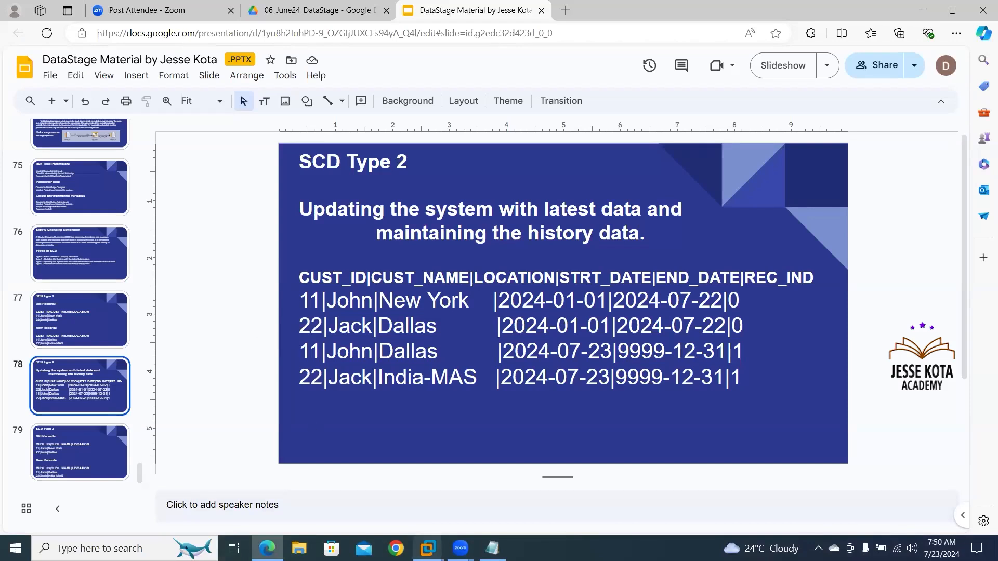
mouse_move(428, 548)
left_click(463, 482)
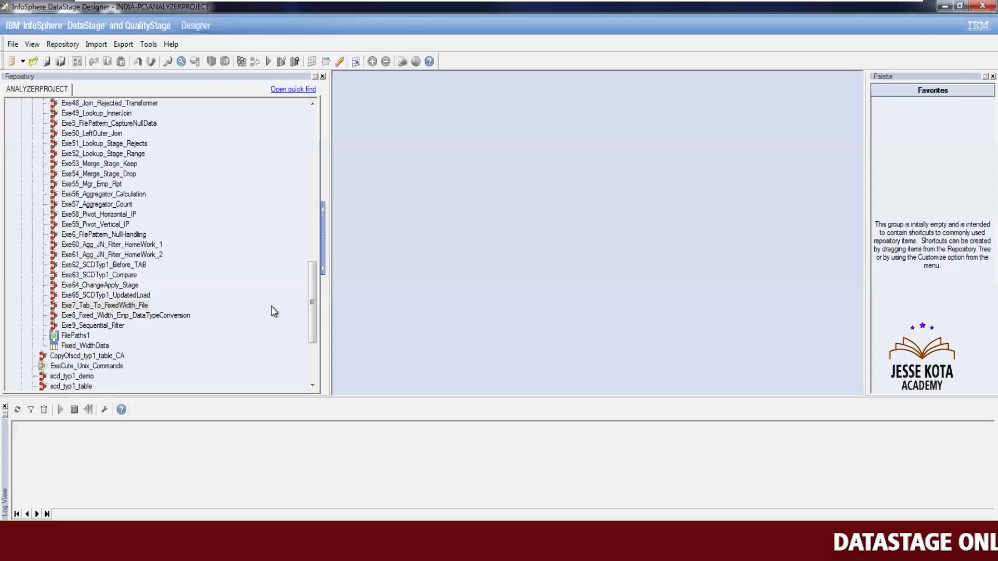
Expand the Apr24 job folder in the repository and open the Exe48_SCD_Type2_Main job.
left_click_drag(311, 314, 312, 254)
left_click_drag(306, 307, 310, 154)
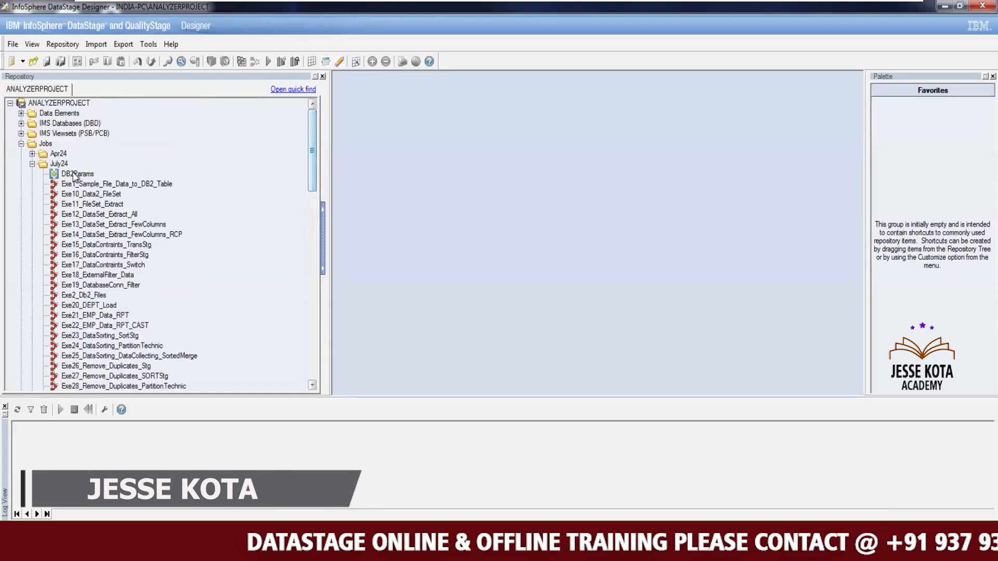
left_click(32, 153)
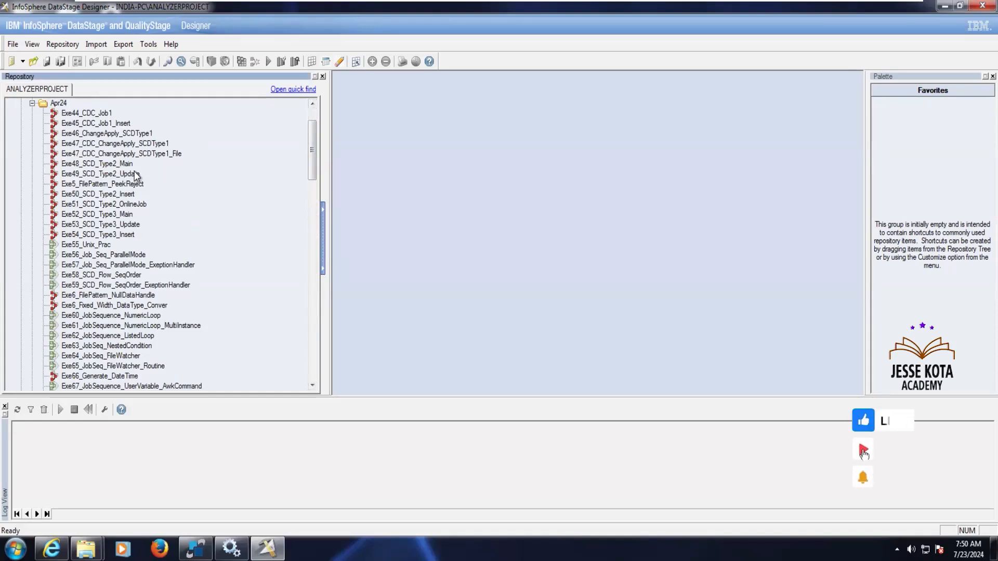
left_click(115, 164)
double_click(114, 166)
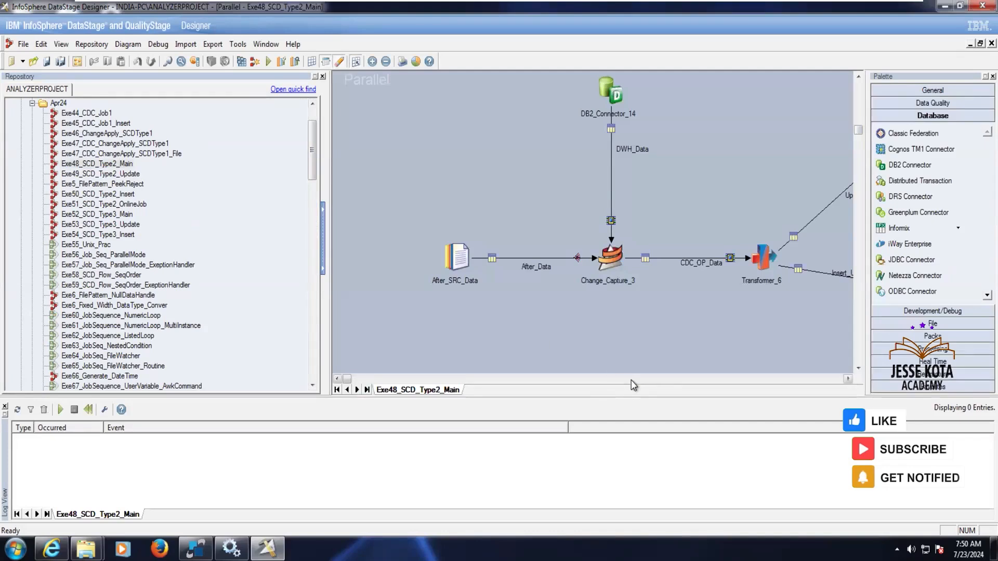
Narrow the repository pane so the whole flow from After_SRC_Data to Update_File and the insert file fits on the canvas.
left_click(847, 379)
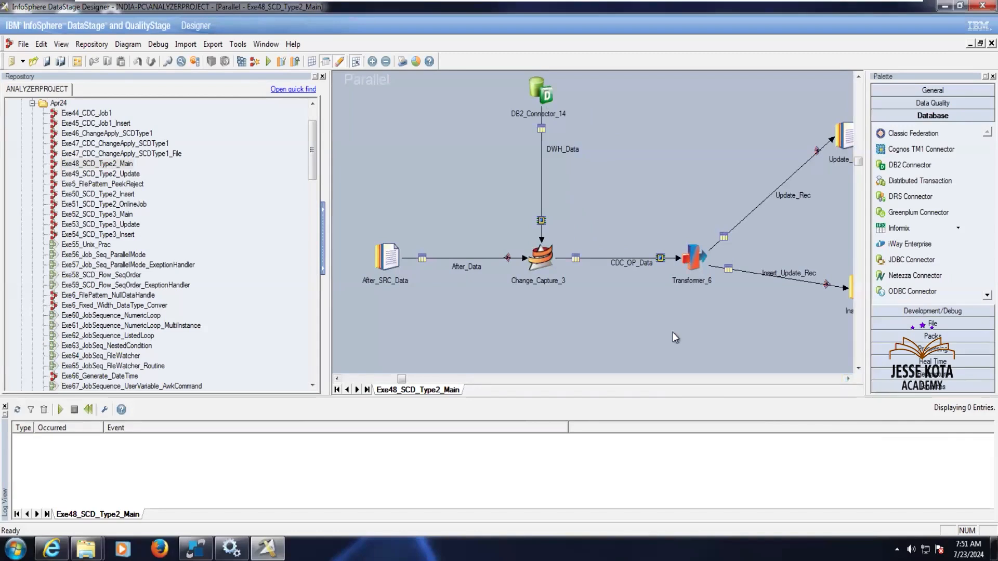
left_click(848, 379)
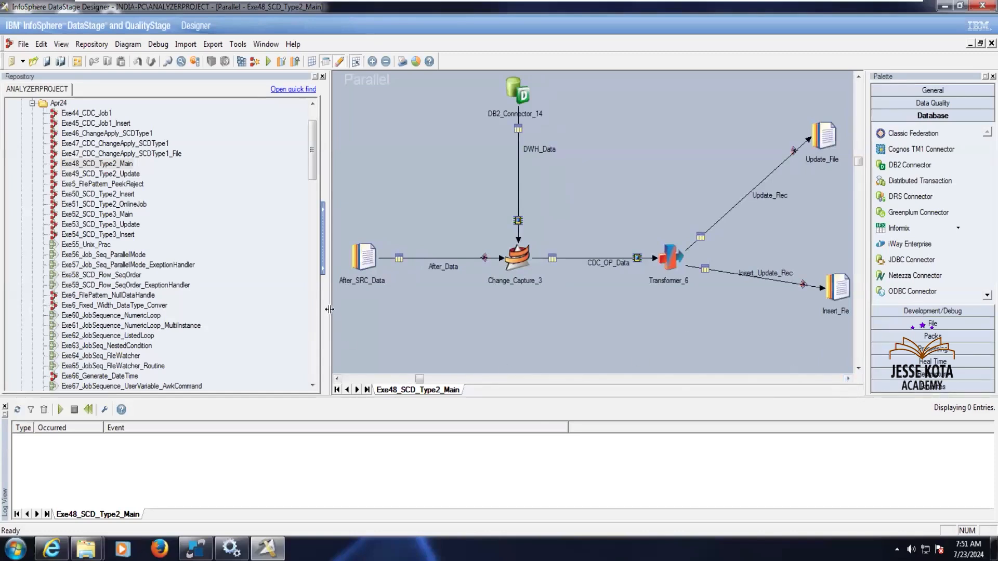
left_click_drag(329, 306, 258, 306)
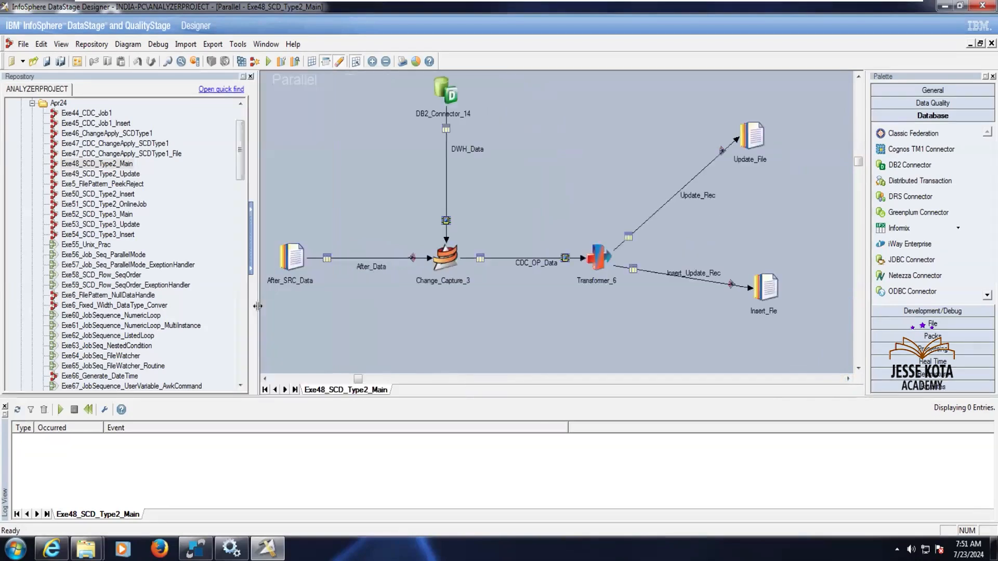
left_click(265, 380)
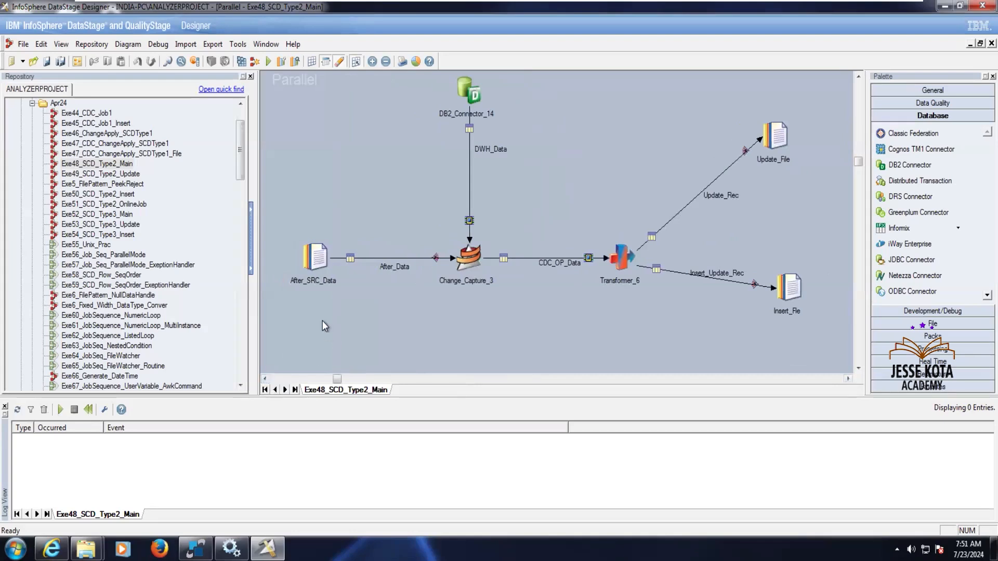
Single out the After_SRC_Data source and the DB2_Connector_14 stage, and open the connector's properties.
left_click_drag(292, 220, 359, 337)
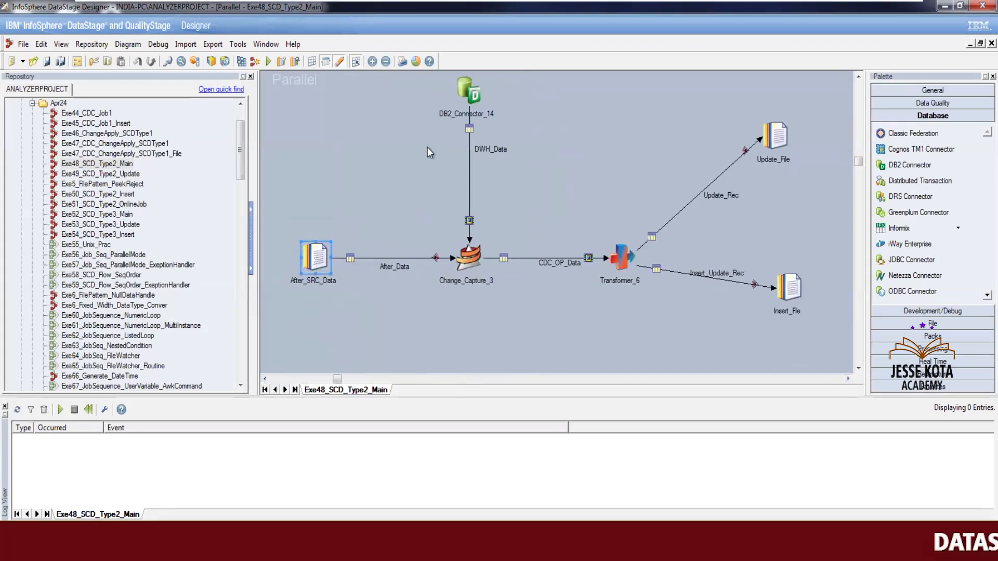
left_click_drag(428, 73, 532, 148)
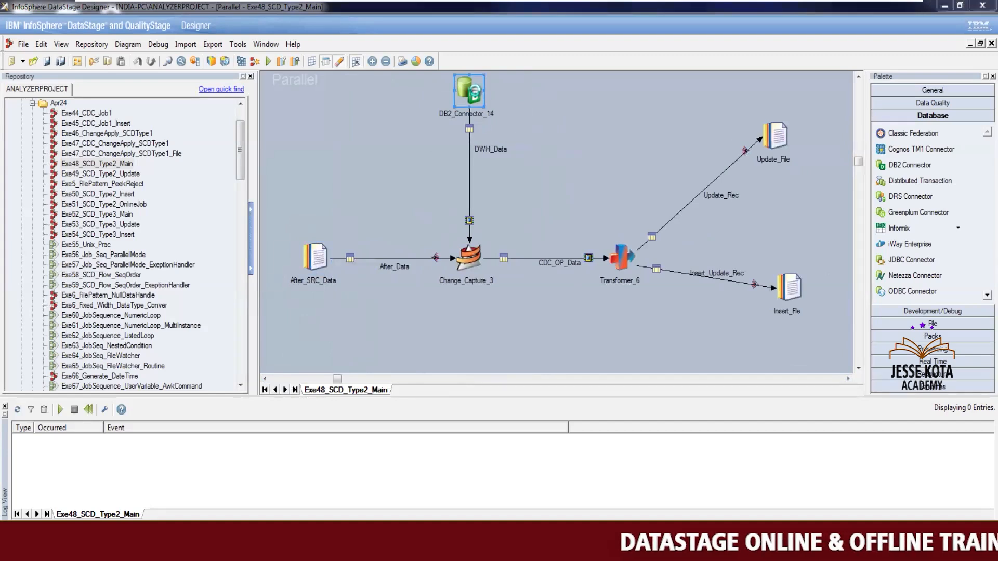
double_click(475, 92)
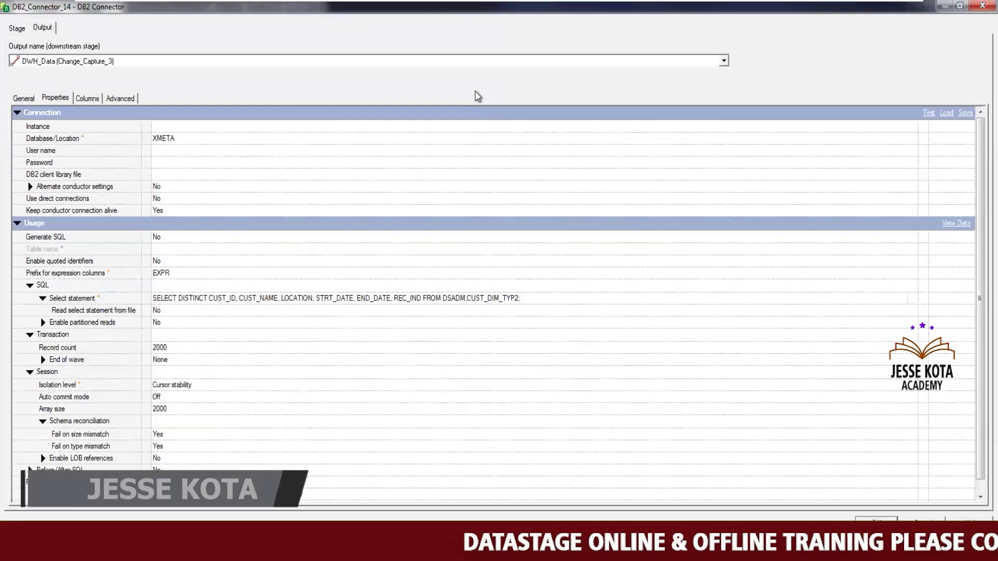
Copy the DB2 connector's complete select statement into a new Notepad document.
left_click(537, 300)
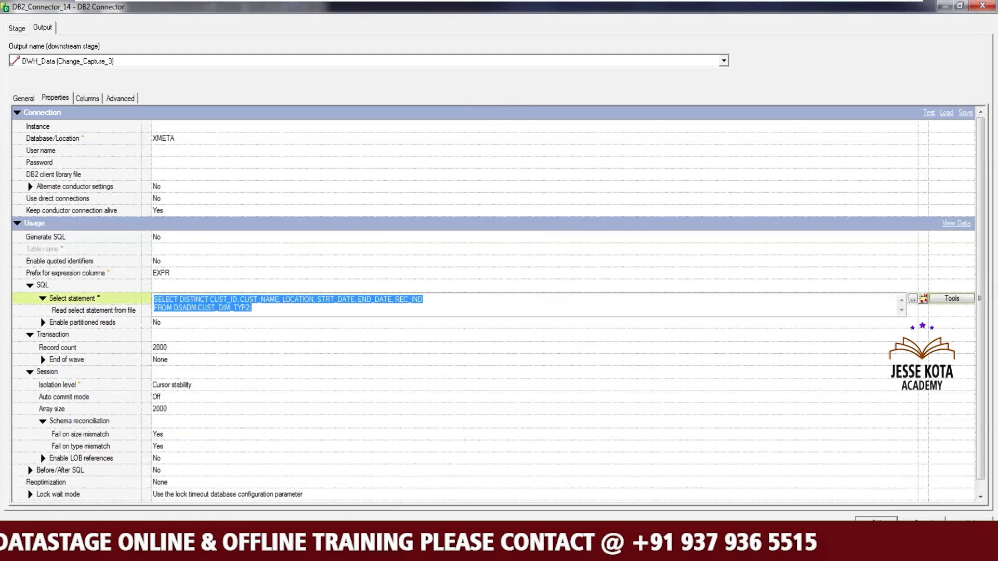
key("super")
left_click(60, 276)
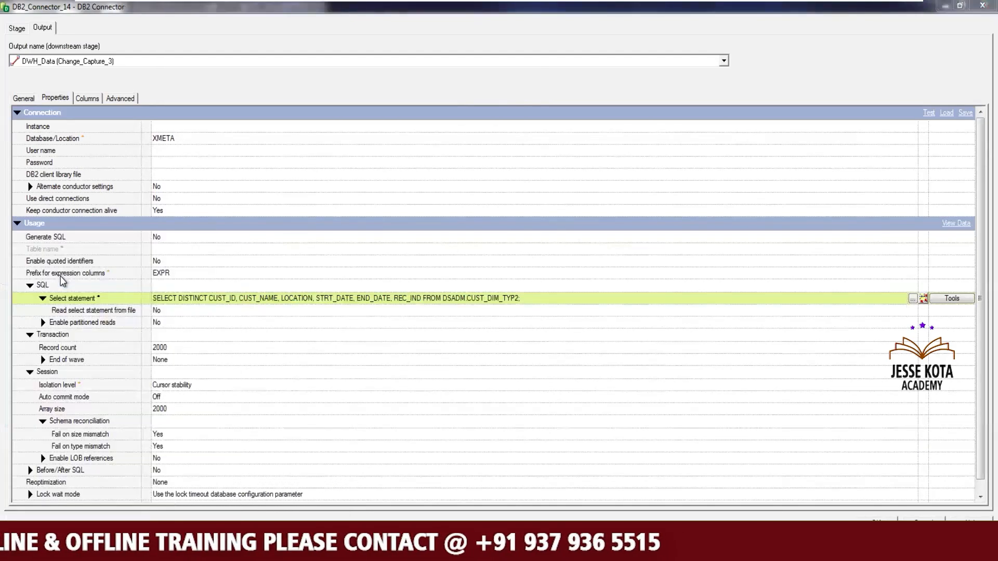
left_click_drag(631, 137, 418, 206)
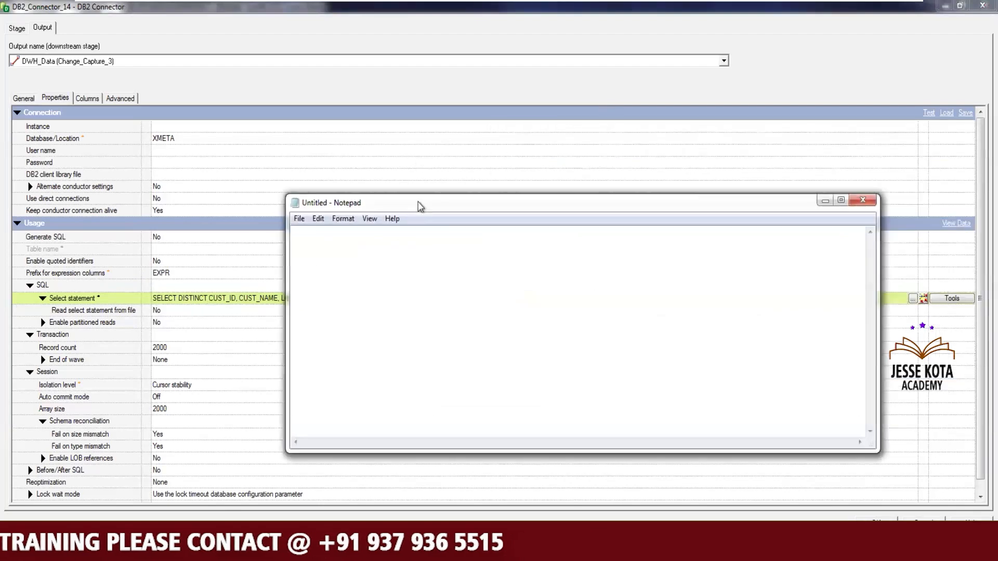
key("ctrl+v")
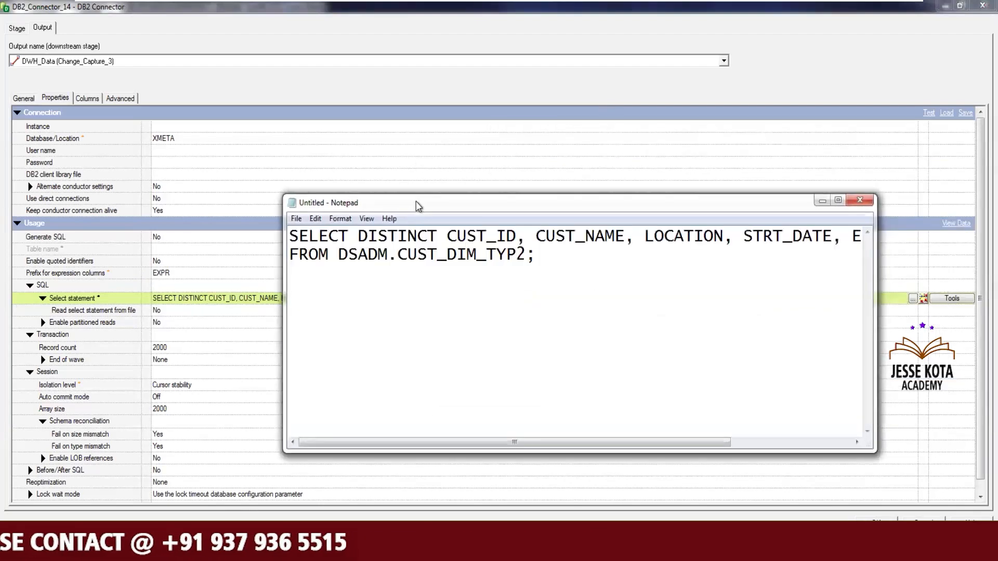
Below the query, start a CREATE TABLE statement for CUST_DIM_TYP2, with CUST_ID INTEGER as its first column.
key("Return")
key("Return")
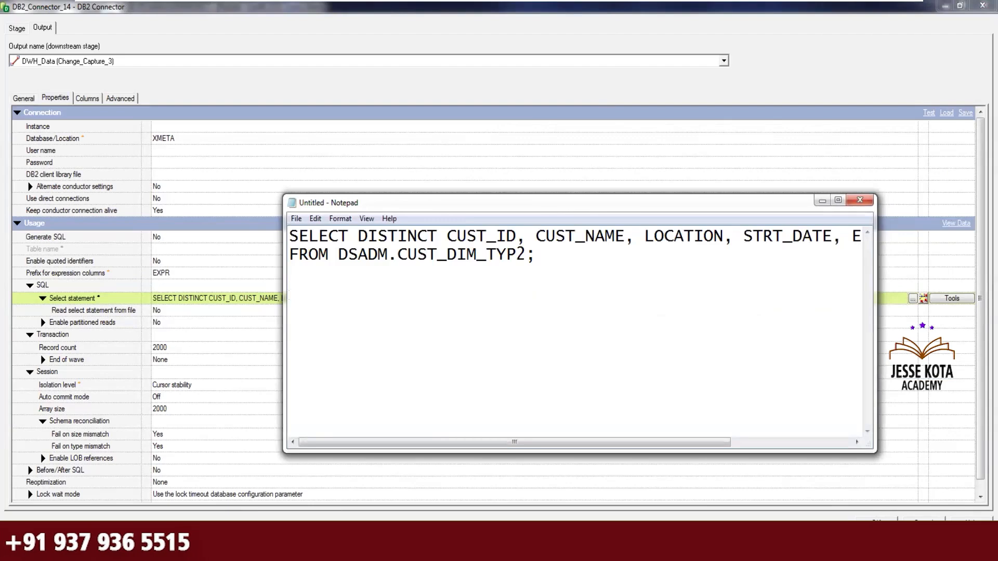
type("CREATE ")
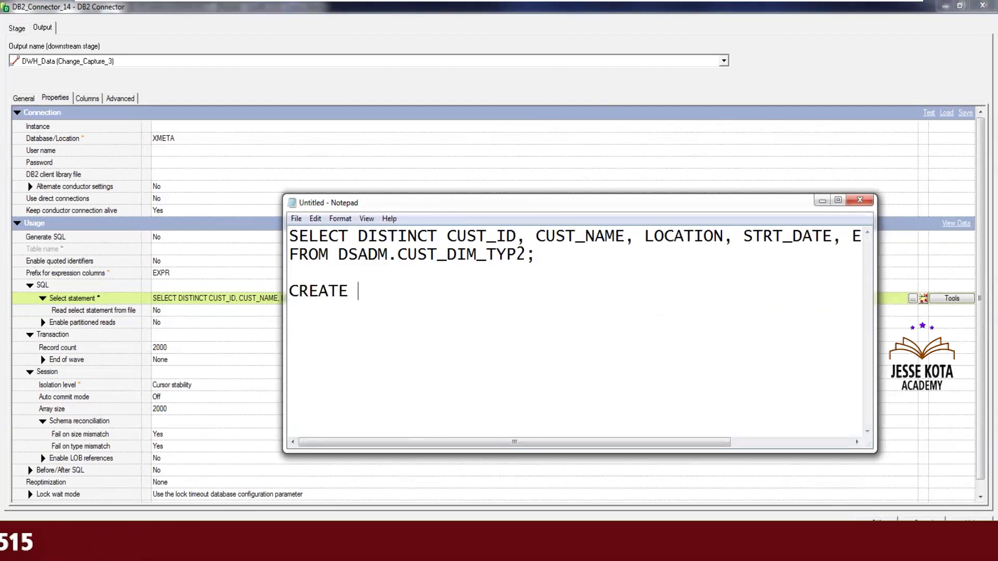
type("TABLE")
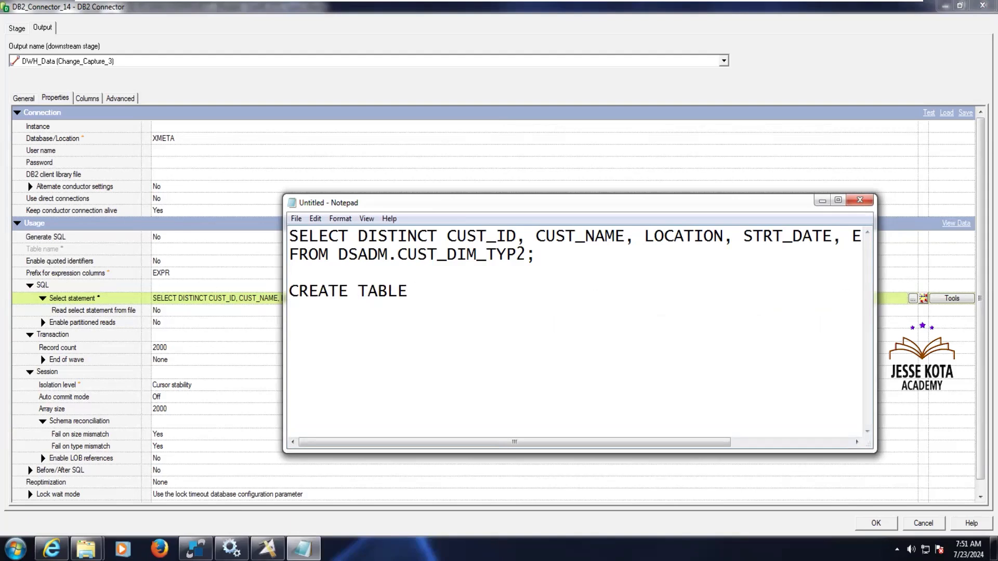
left_click_drag(398, 254, 529, 255)
key("ctrl+c")
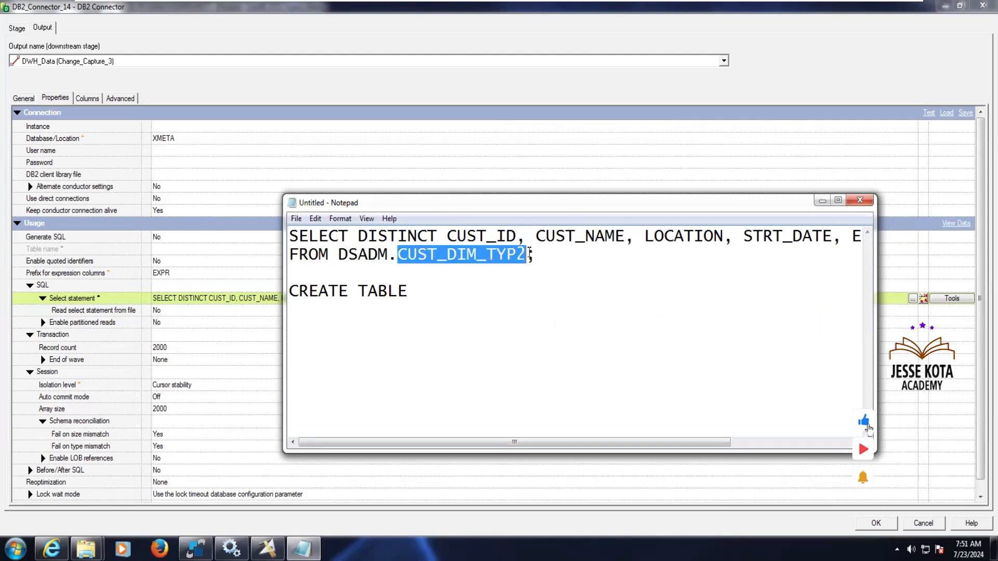
left_click(455, 294)
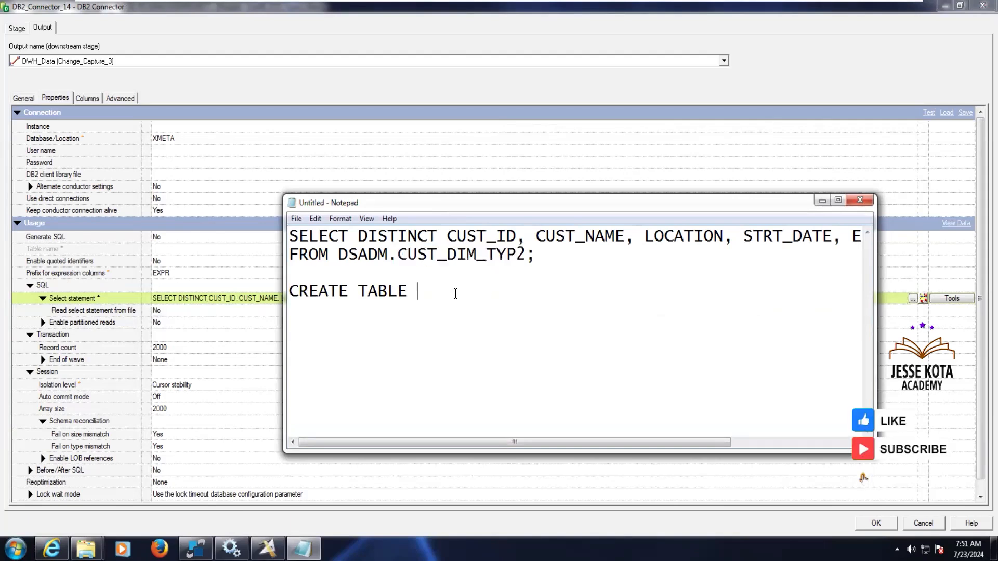
key("ctrl+v")
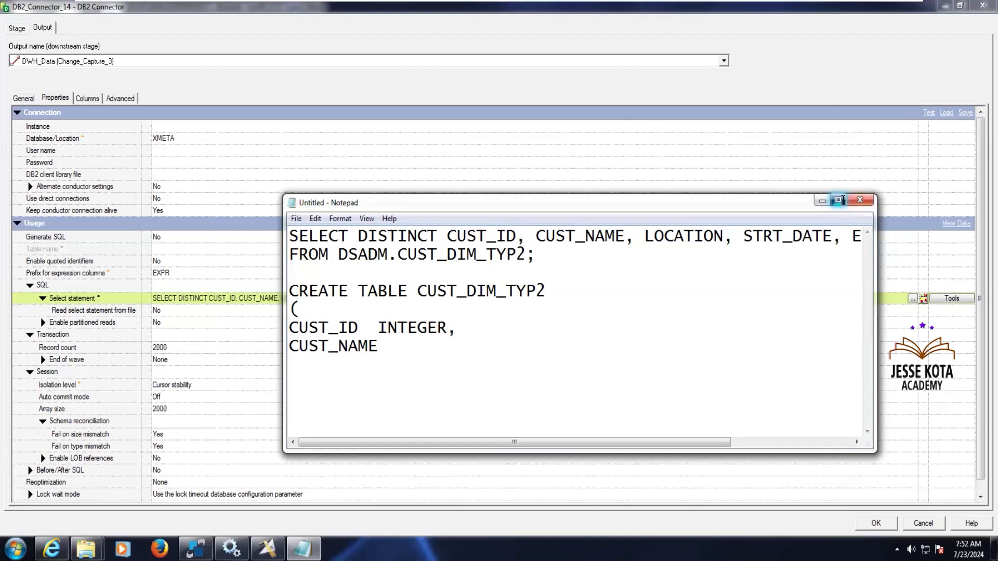
Maximize Notepad and define the CUST_NAME column as VARCHAR(20).
left_click(839, 200)
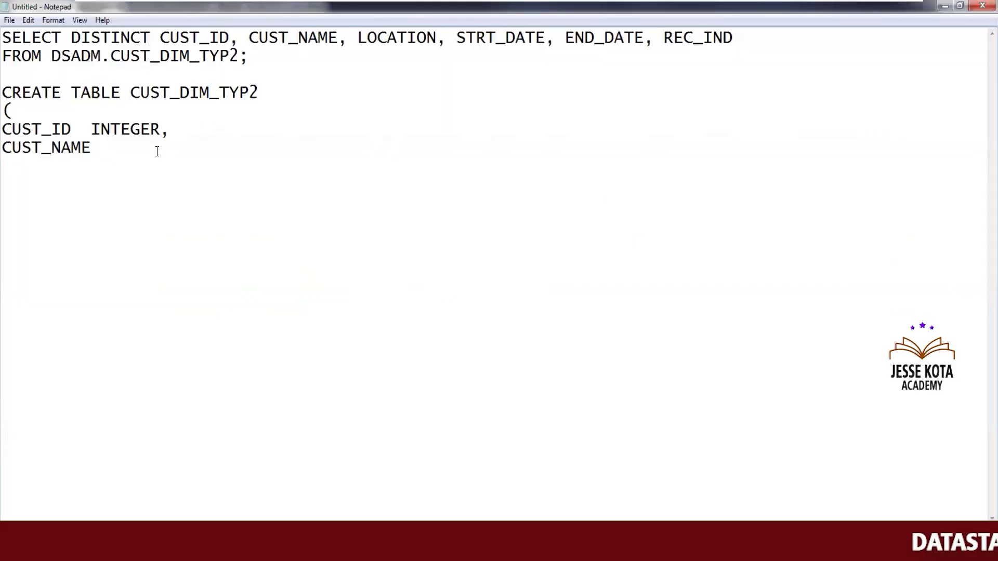
type("VARCH")
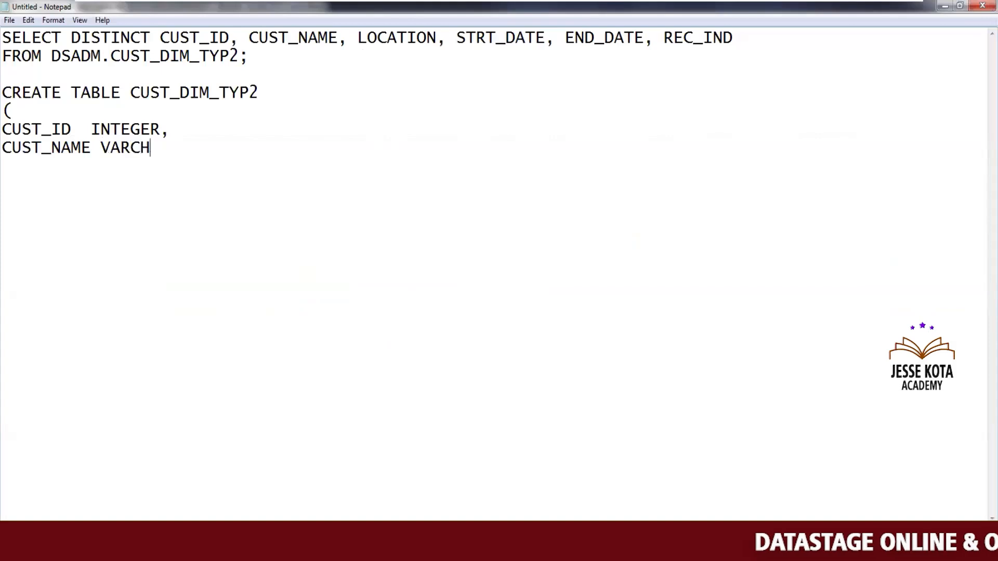
type("AR(2")
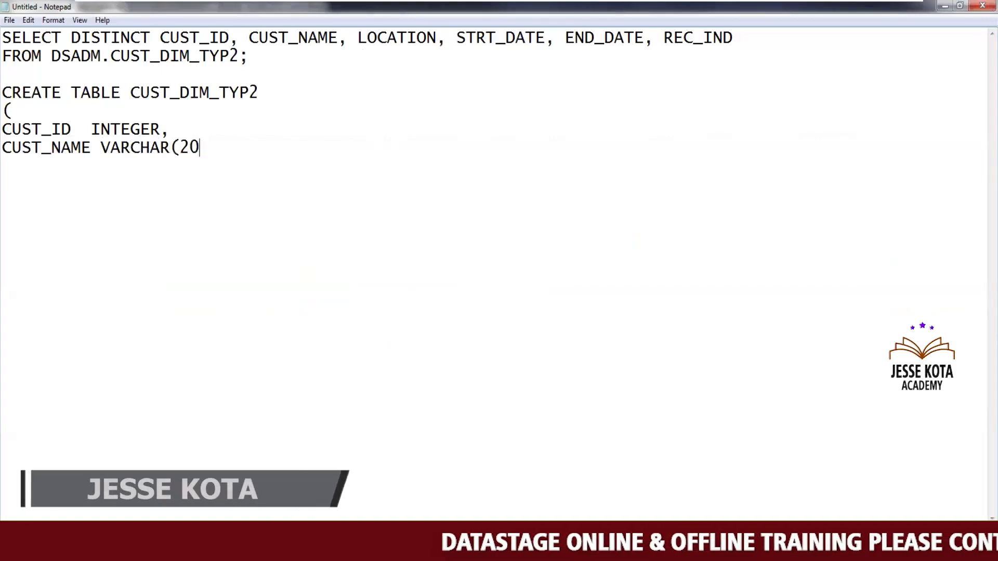
key("BackSpace")
type("20),")
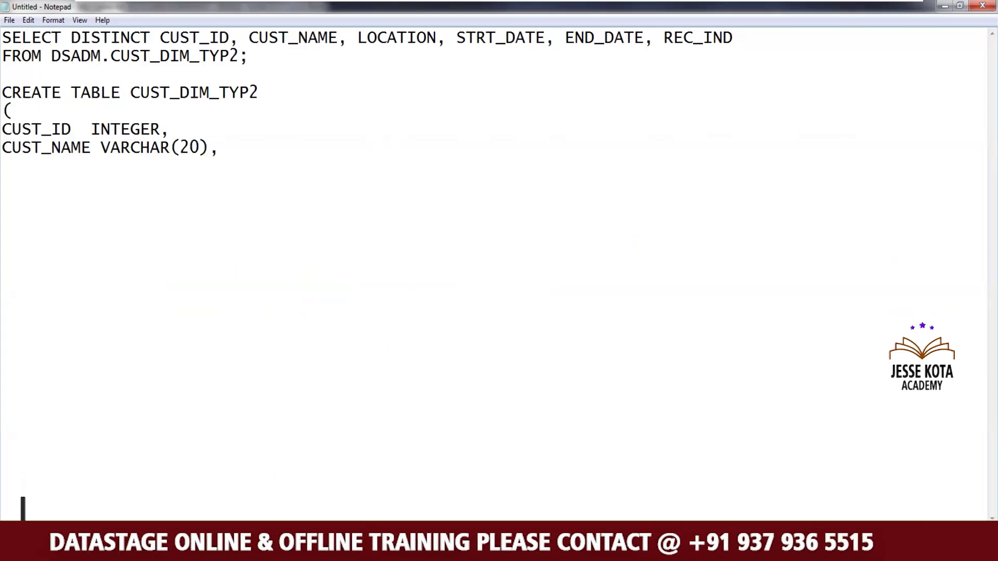
Add a LOCATION column defined as VARCHAR(20) on a new line of the table definition.
key("Return")
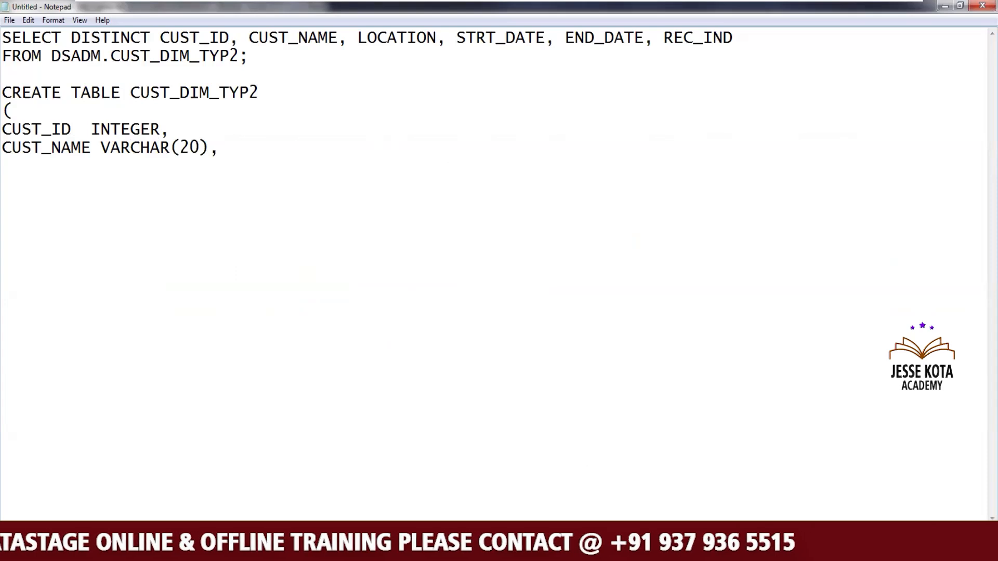
type("C")
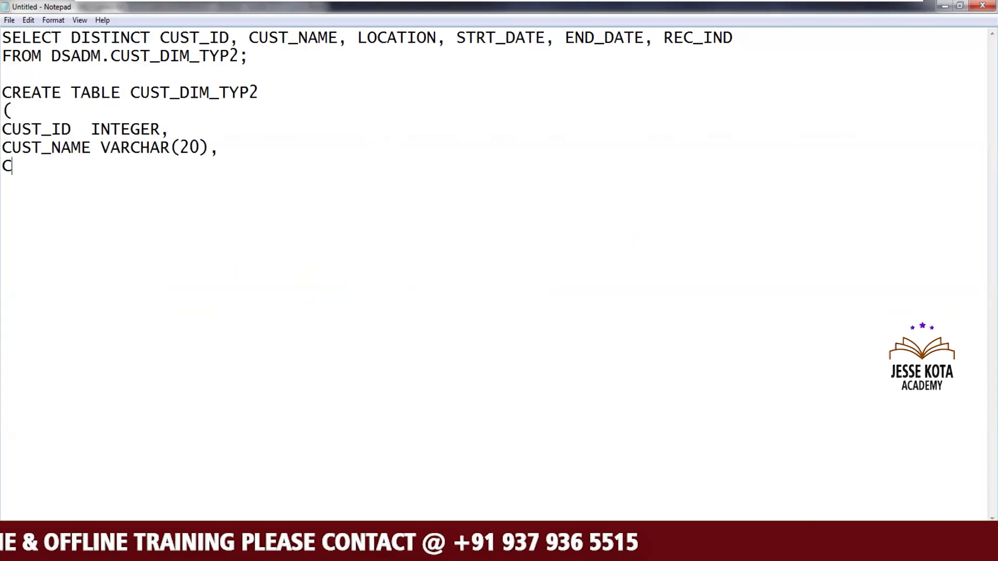
key("BackSpace")
type("L")
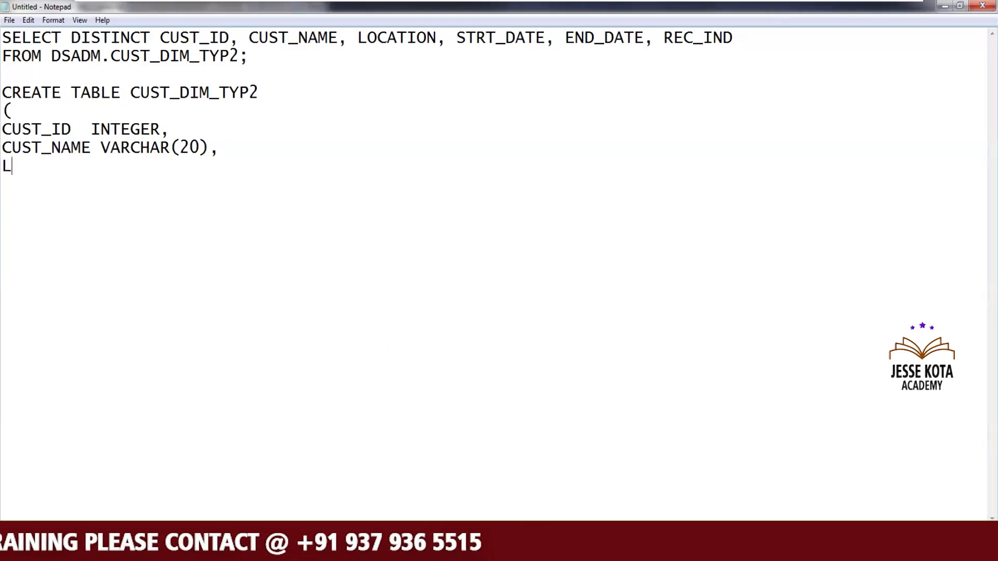
type("OCATION ")
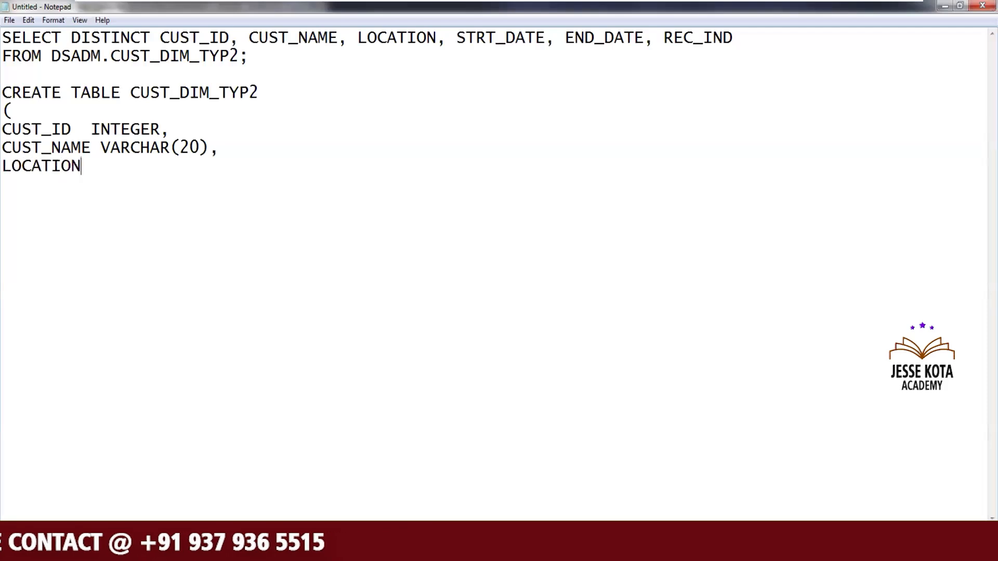
type("VARC")
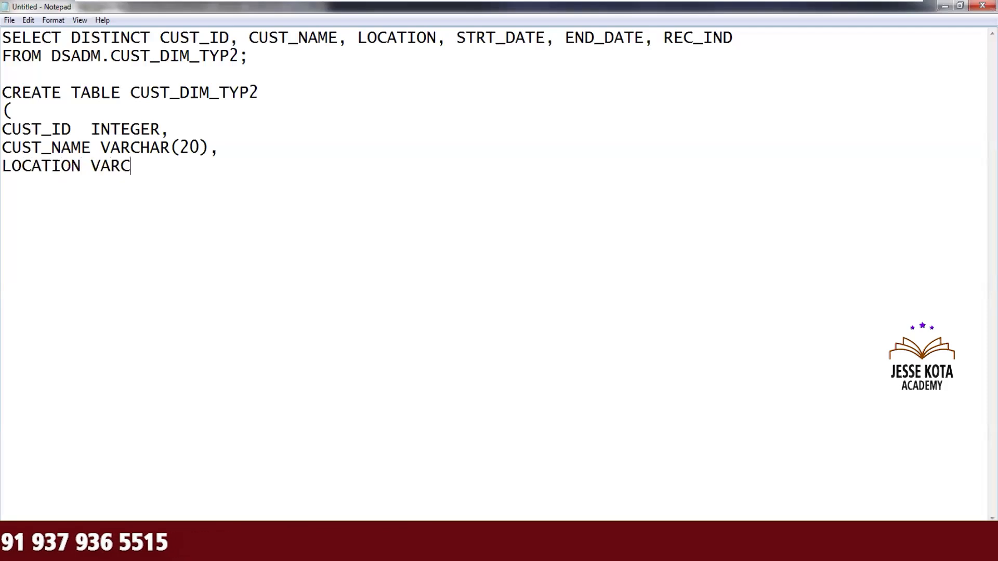
type("HAR(20),")
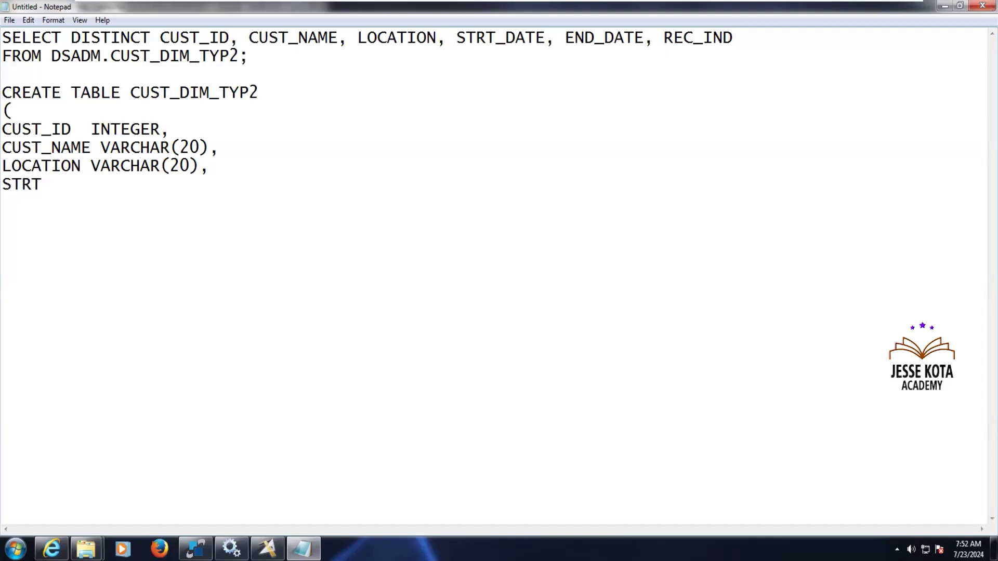
Add STRT_DATE and END_DATE as DATE and REC_IND as INTEGER, and close the column list with a parenthesis.
type("ATE ")
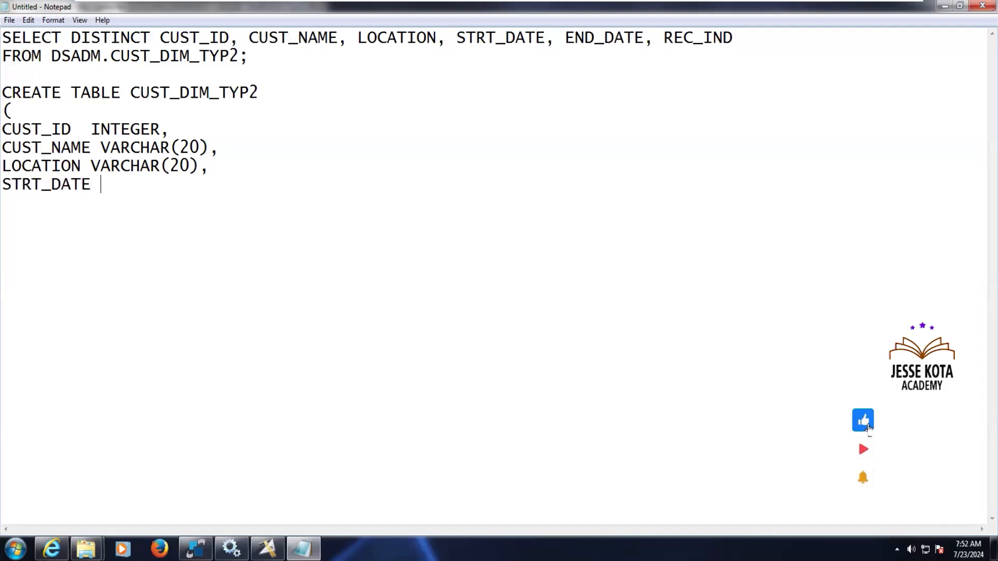
type("DATE")
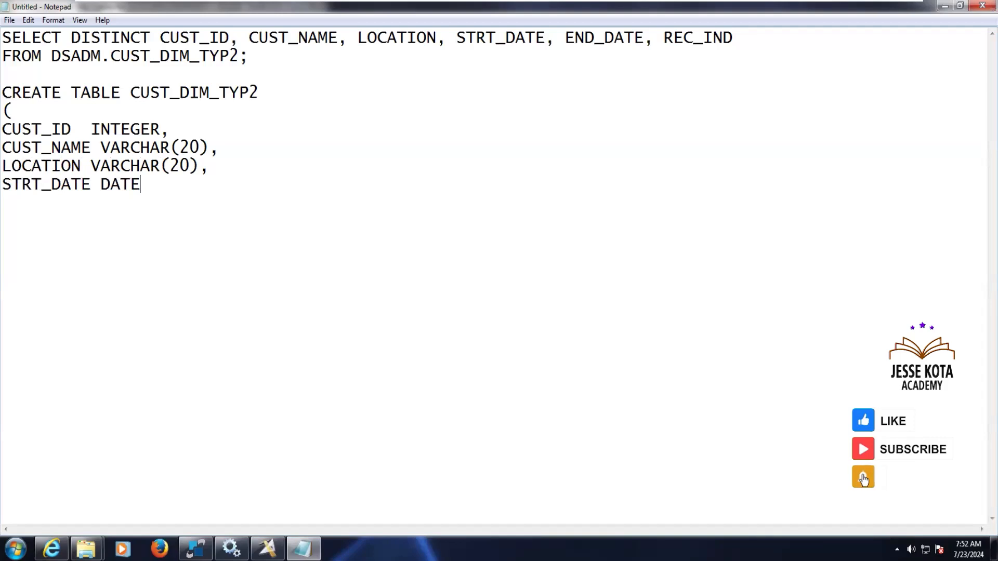
type(", END_DATE DATE,")
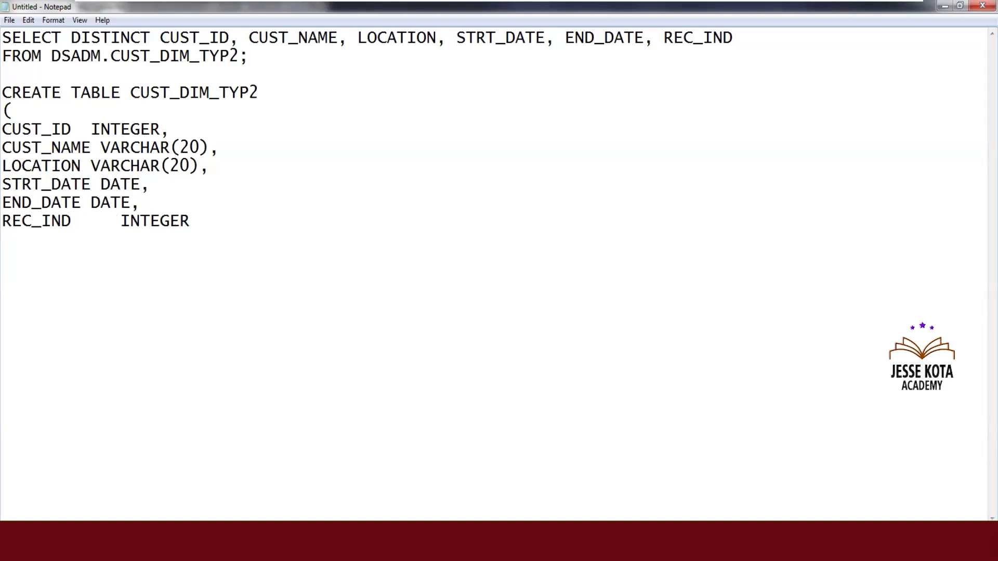
key("Return")
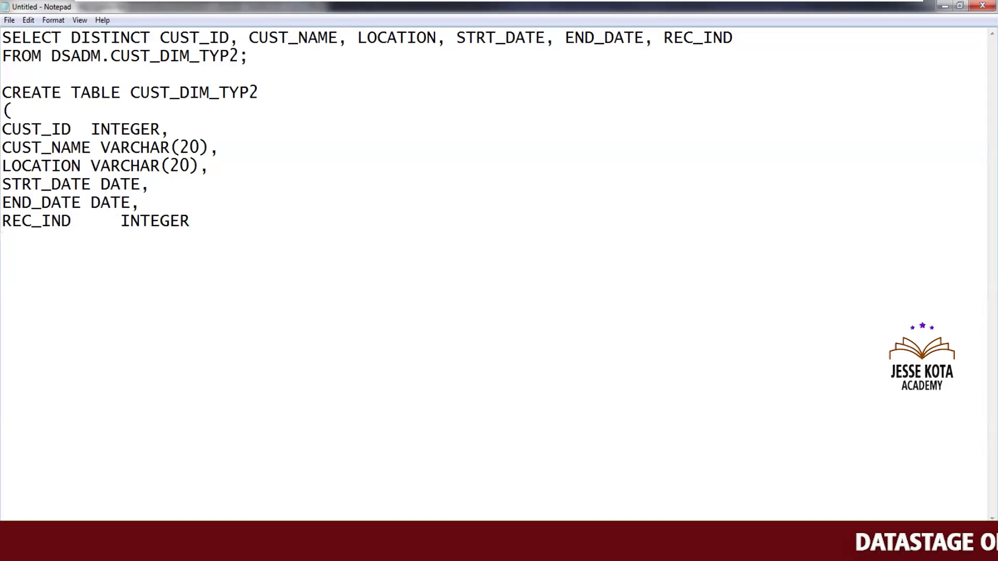
type(")")
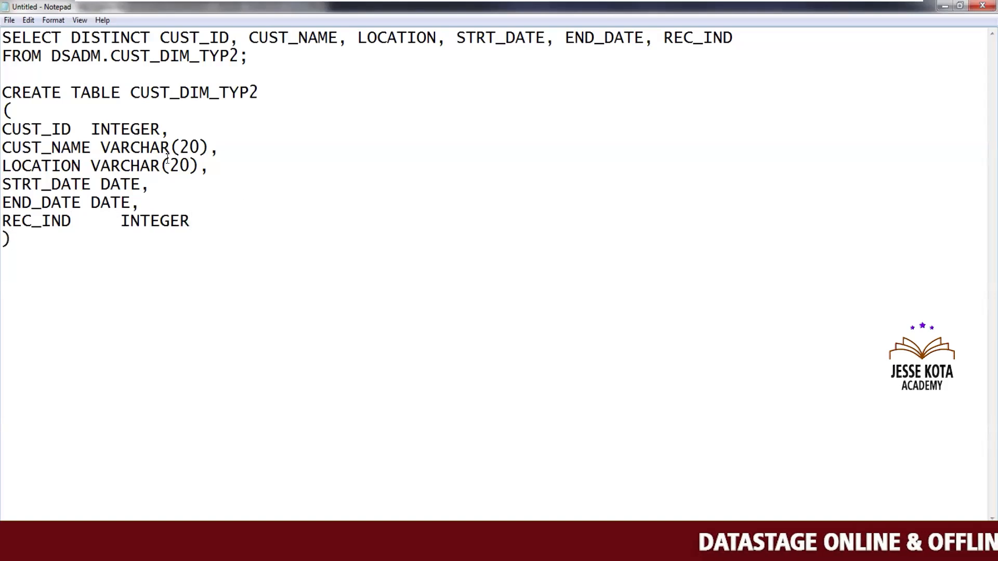
Align the data types of all six columns at the same indent and end the CREATE TABLE statement with a semicolon.
left_click(92, 130)
key("Tab")
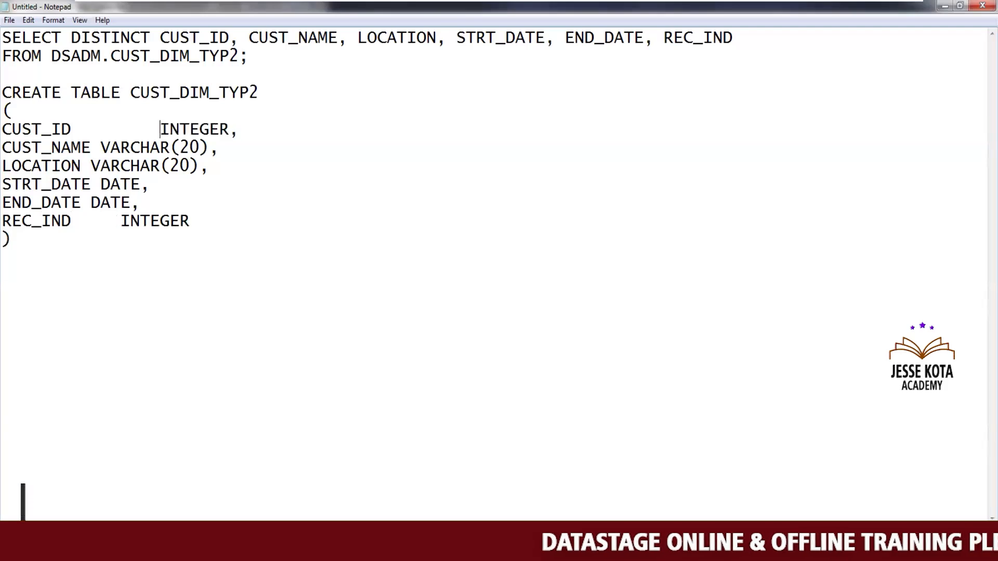
left_click(99, 148)
key("Tab")
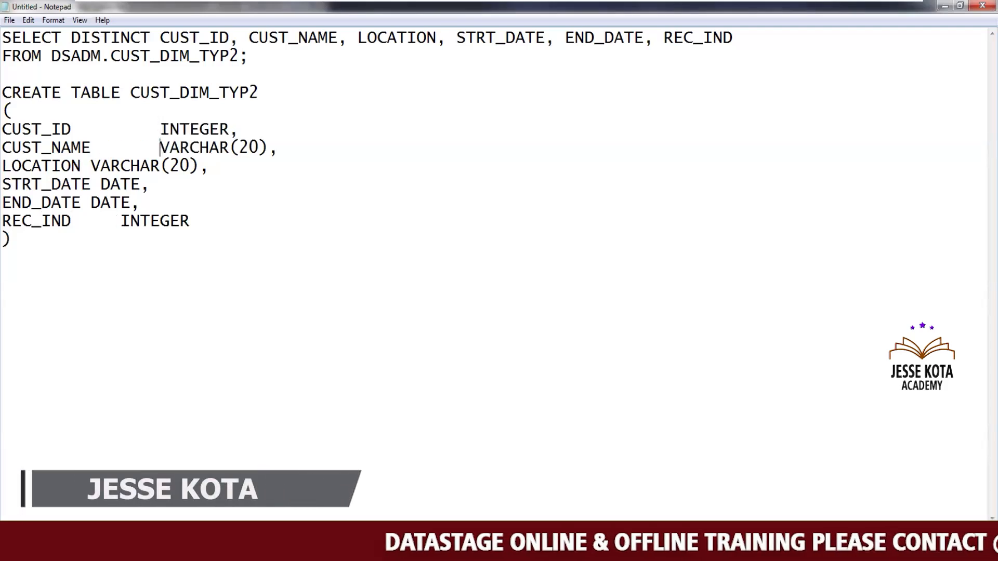
left_click(91, 166)
key("Tab")
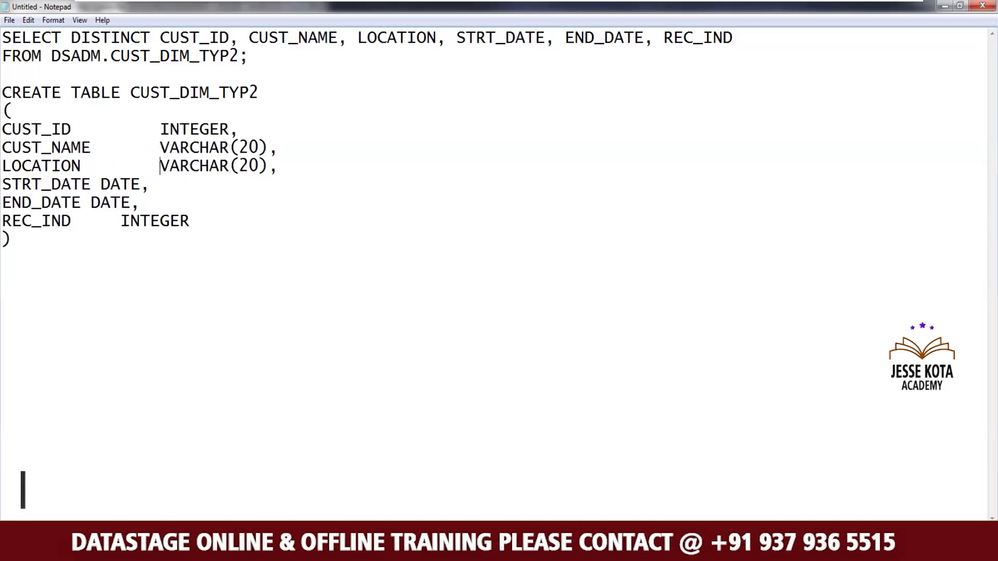
left_click(101, 185)
key("Tab")
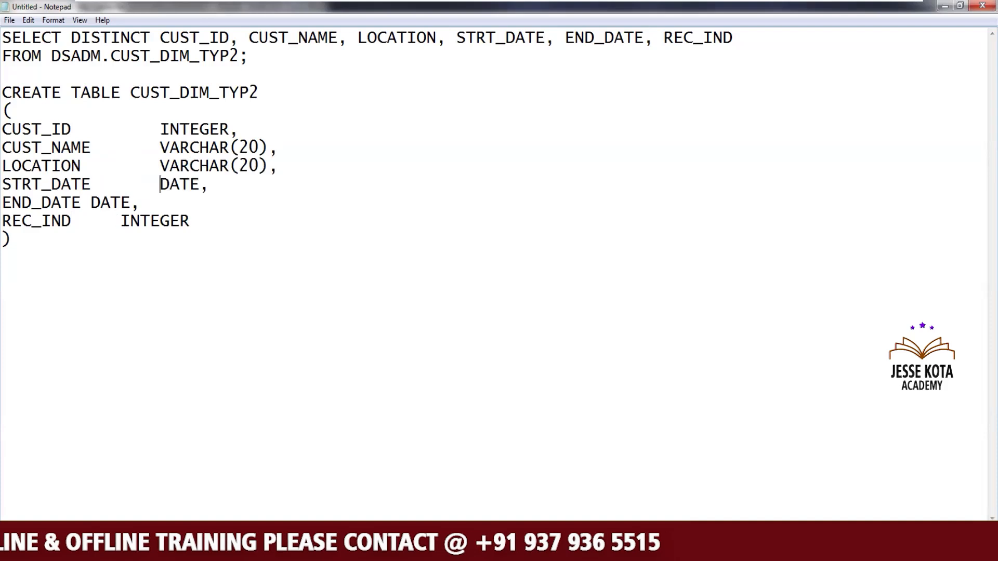
left_click(91, 203)
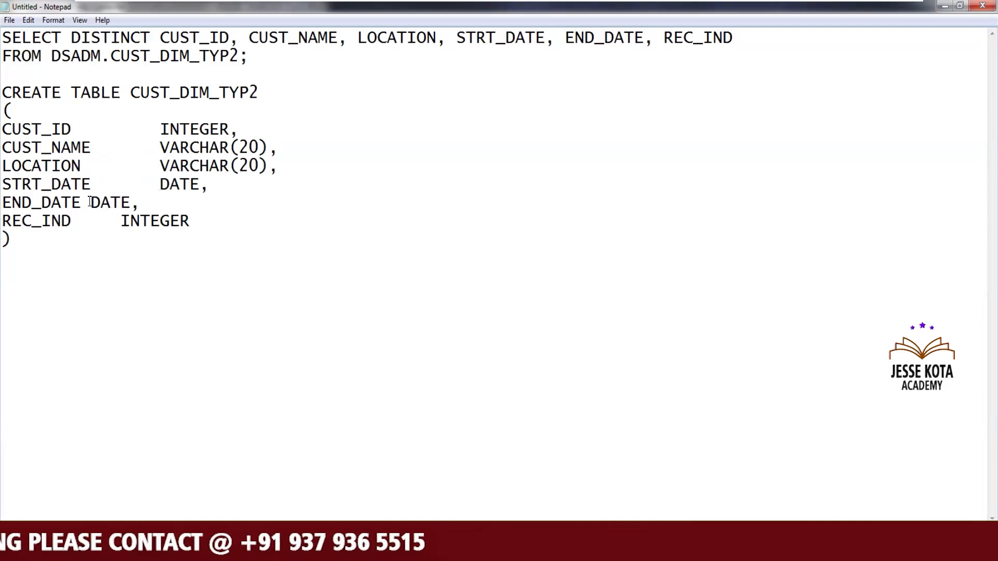
key("Tab")
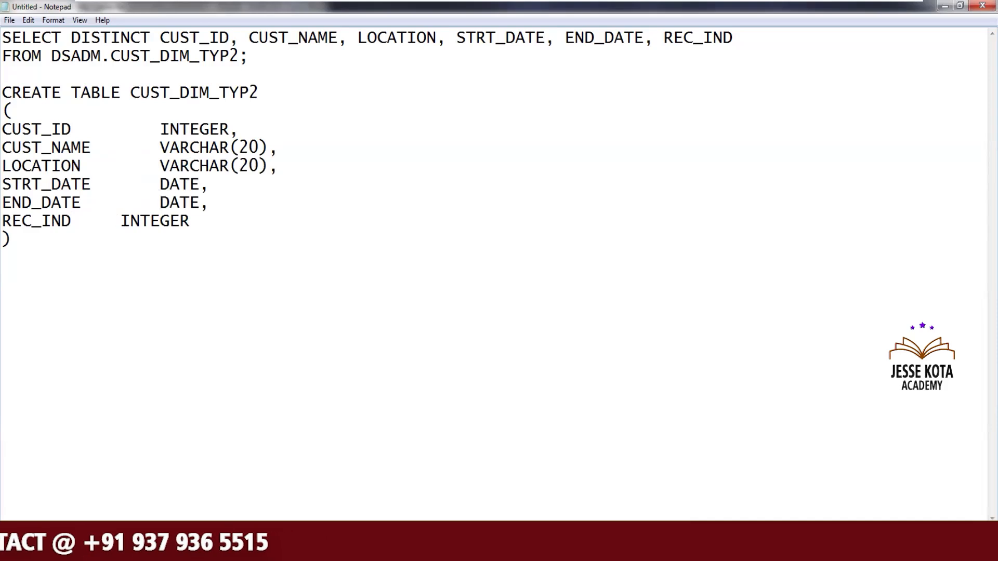
left_click(116, 223)
key("Tab")
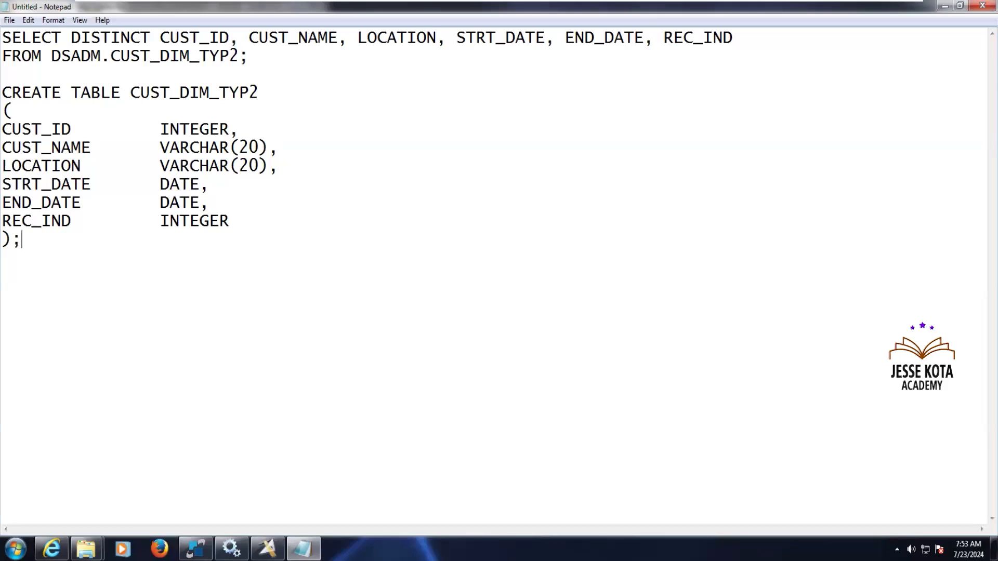
Select the whole CREATE TABLE statement and minimize the DS115 virtual machine to return to the Google Slides presentation.
left_click_drag(22, 240, 7, 92)
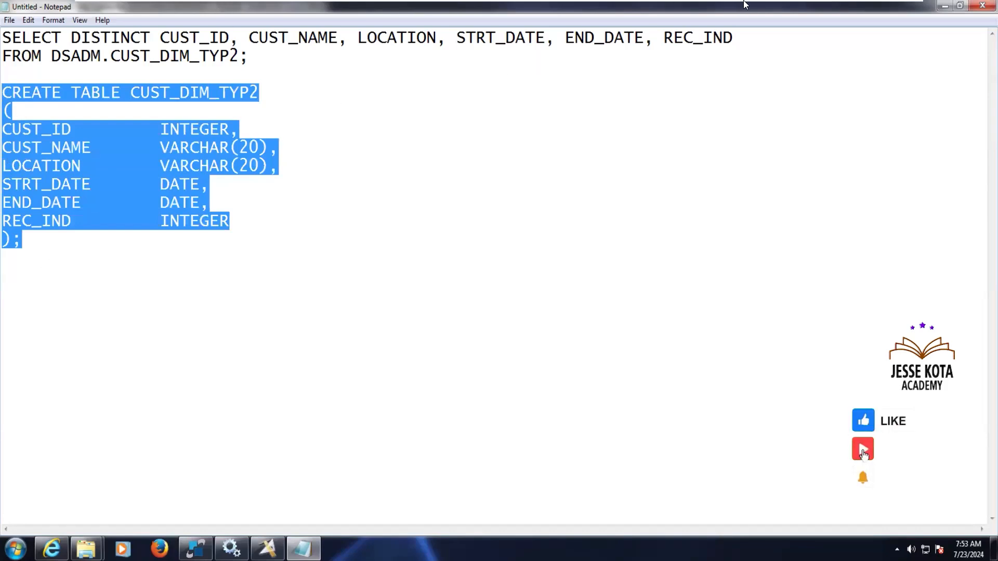
mouse_move(872, 5)
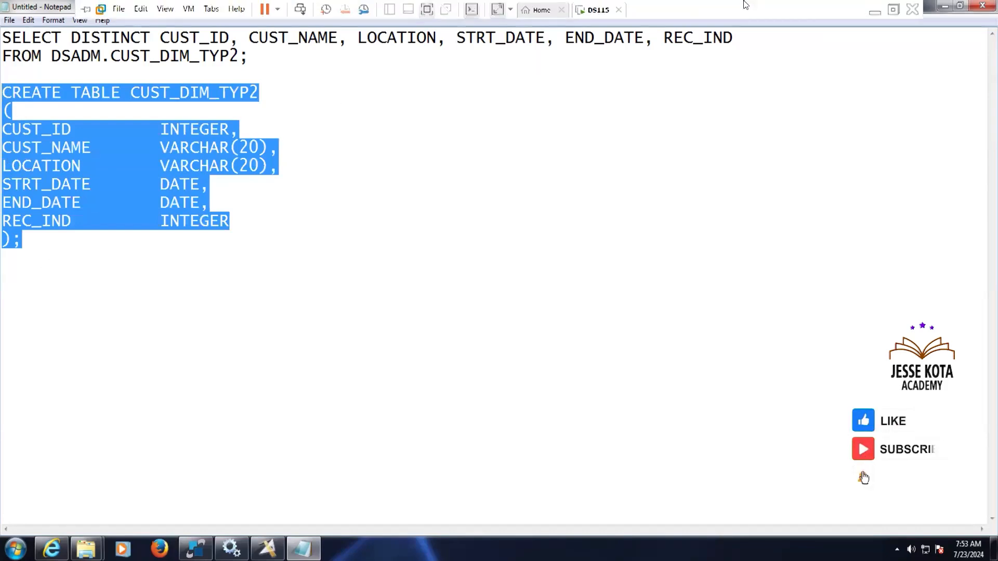
left_click(875, 9)
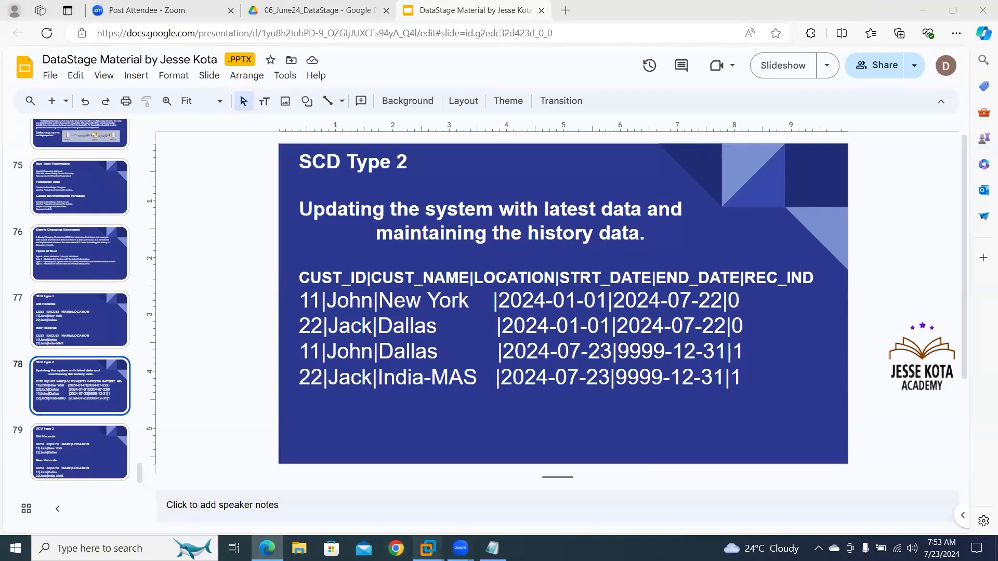
In SqlDbx on the DS115 virtual machine, replace the script with the copied CREATE TABLE CUST_DIM_TYP2 statement and execute it.
mouse_move(428, 548)
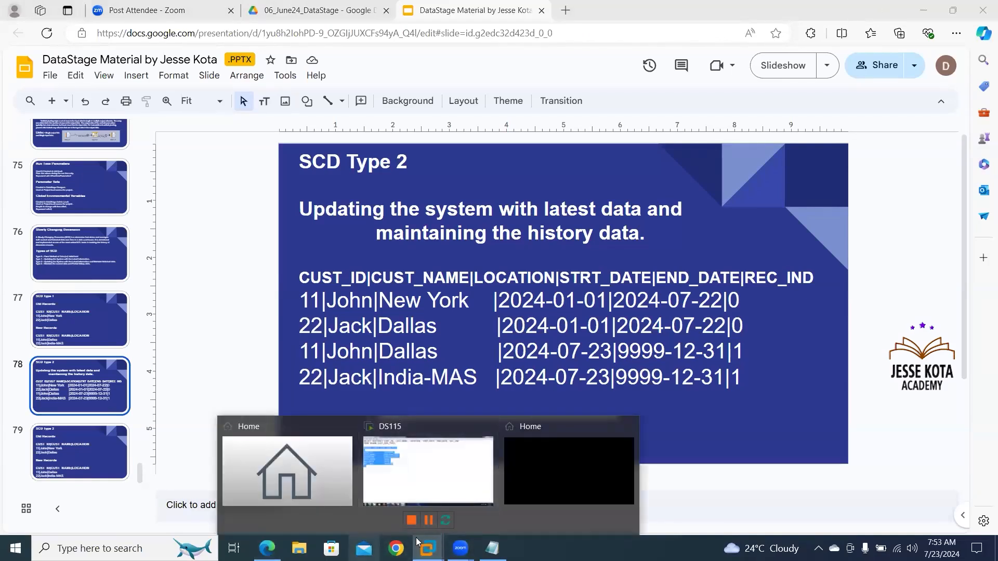
left_click(466, 490)
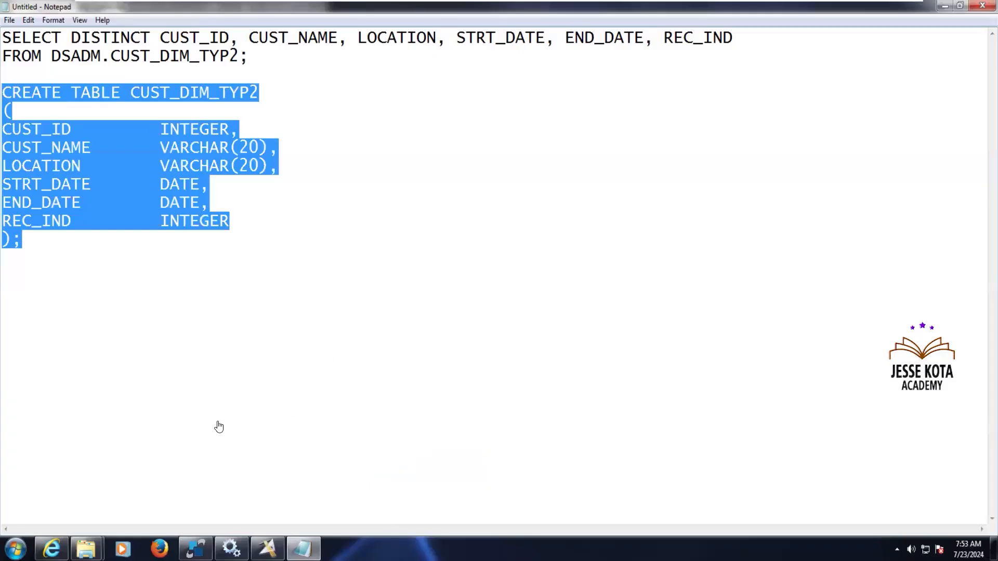
mouse_move(195, 548)
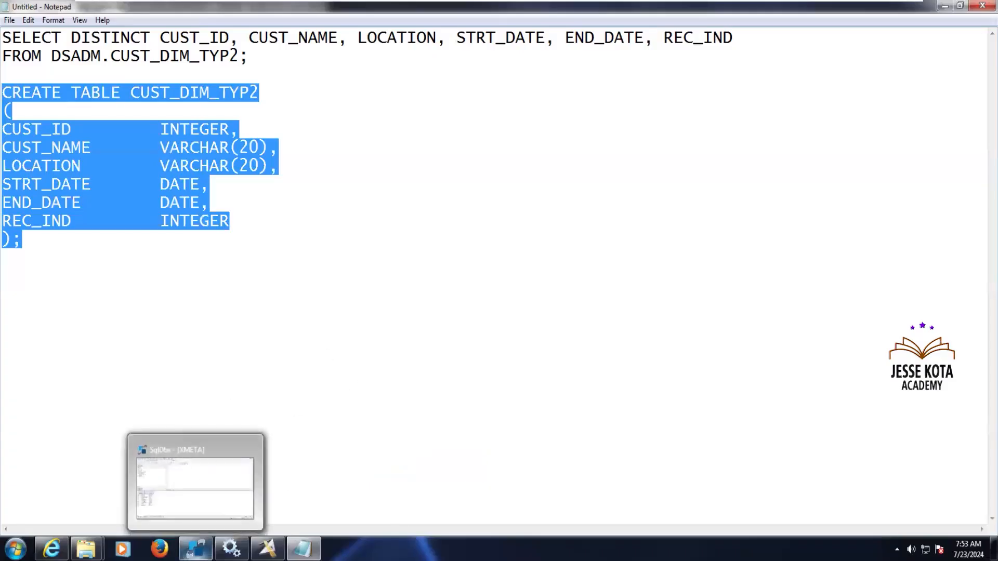
left_click(223, 455)
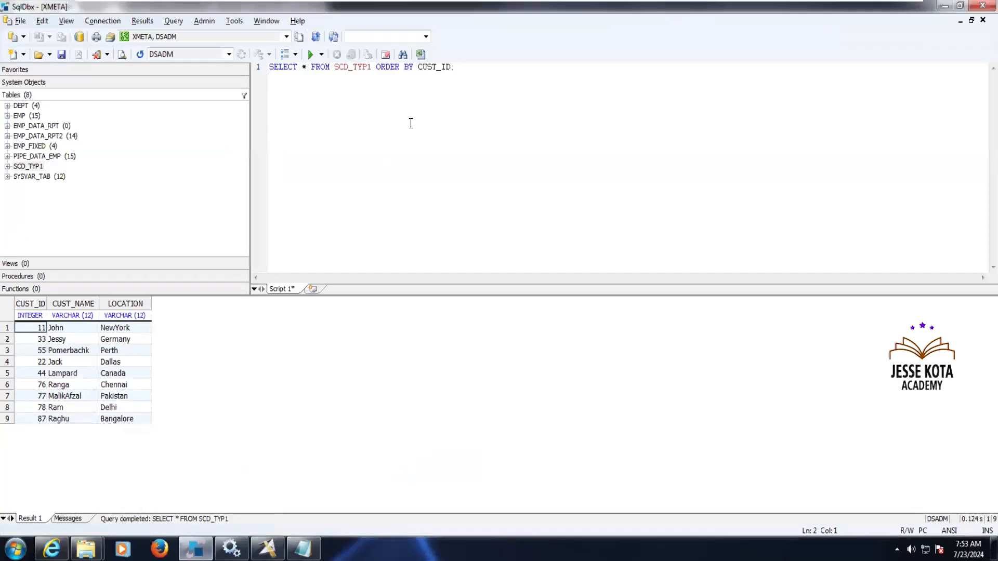
key("ctrl+a")
key("Delete")
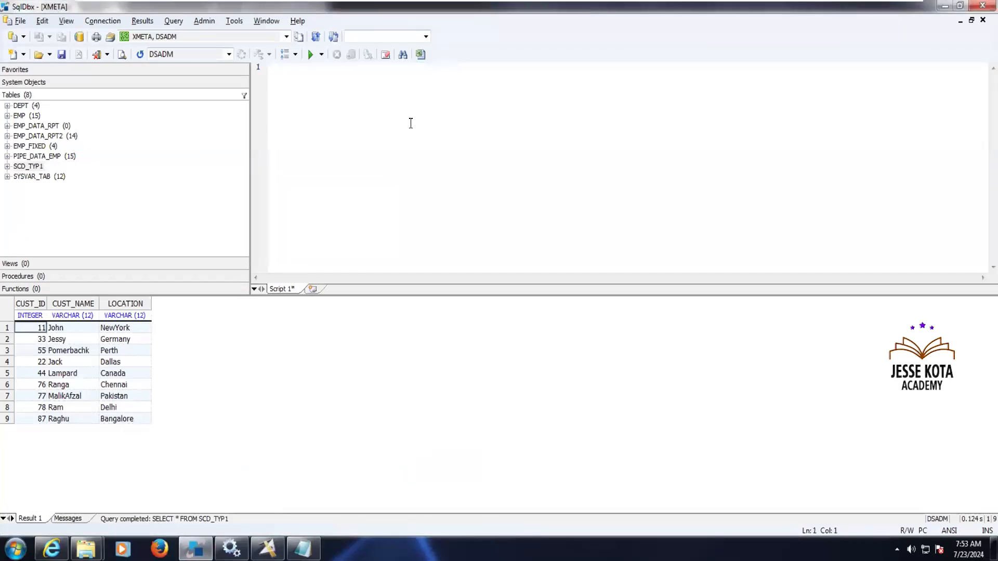
key("ctrl+v")
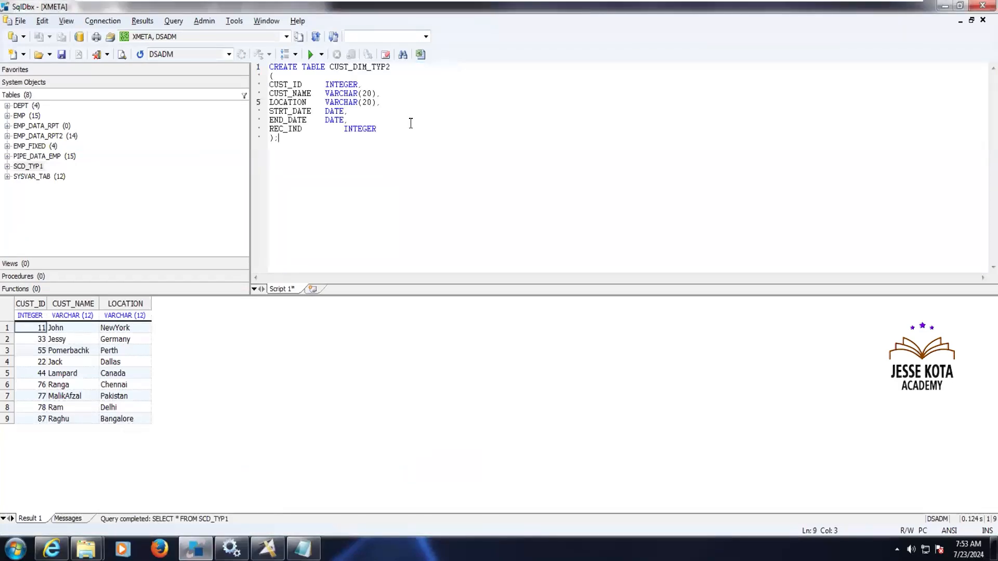
left_click(310, 55)
key("Return")
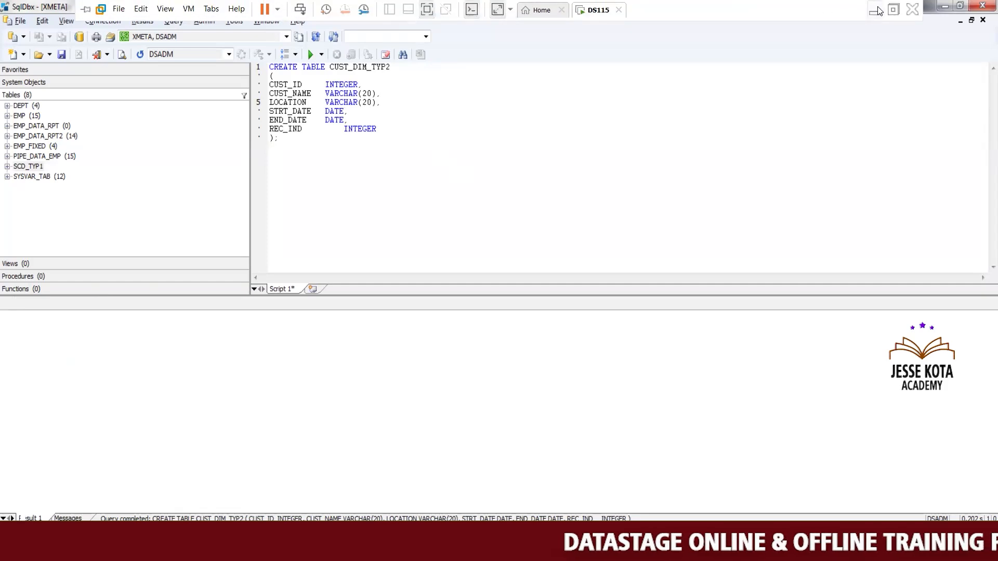
Switch to DataStage Designer and close the DB2_Connector_14 properties to return to the Exe48_SCD_Type2_Main job canvas.
left_click(879, 11)
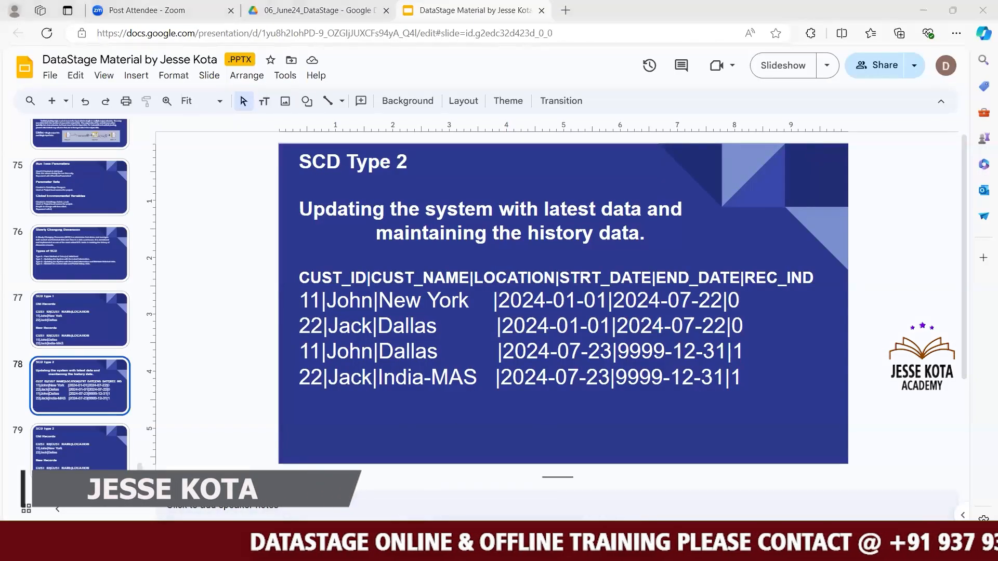
left_click(458, 465)
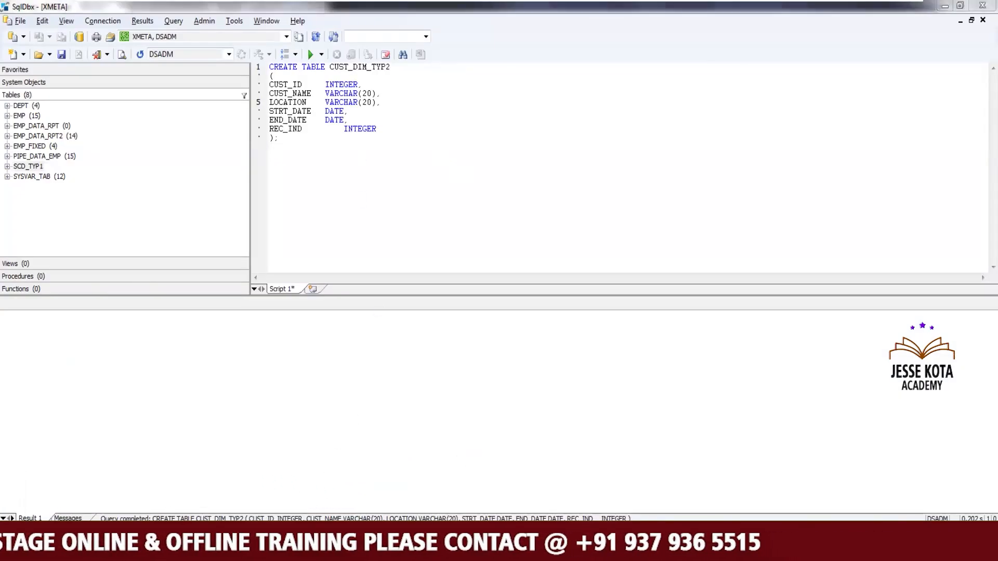
key("alt+Tab")
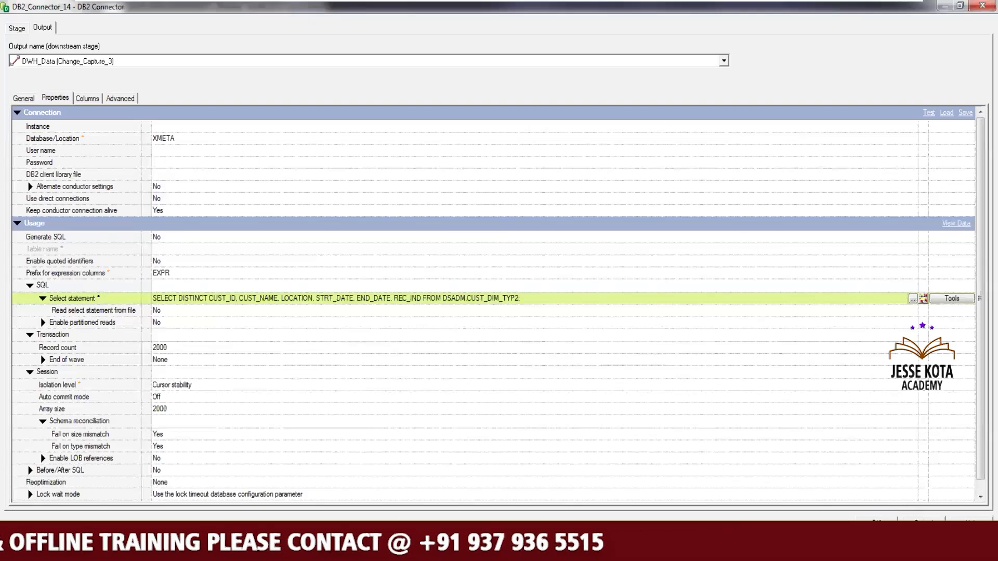
key("Escape")
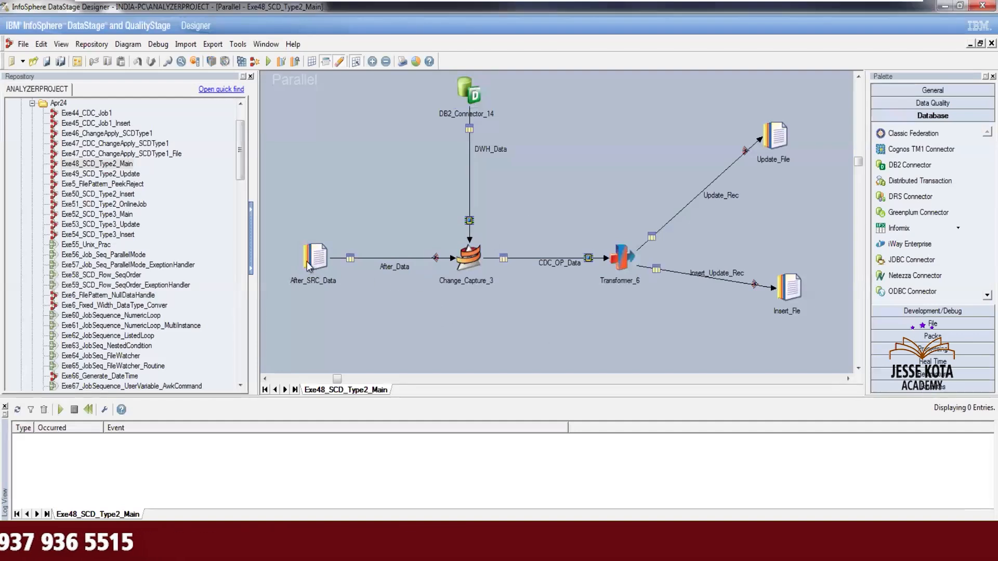
Highlight the After_SRC_Data file stage and the DB2_Connector_14 stage as the two sources of the job.
left_click_drag(287, 231, 389, 319)
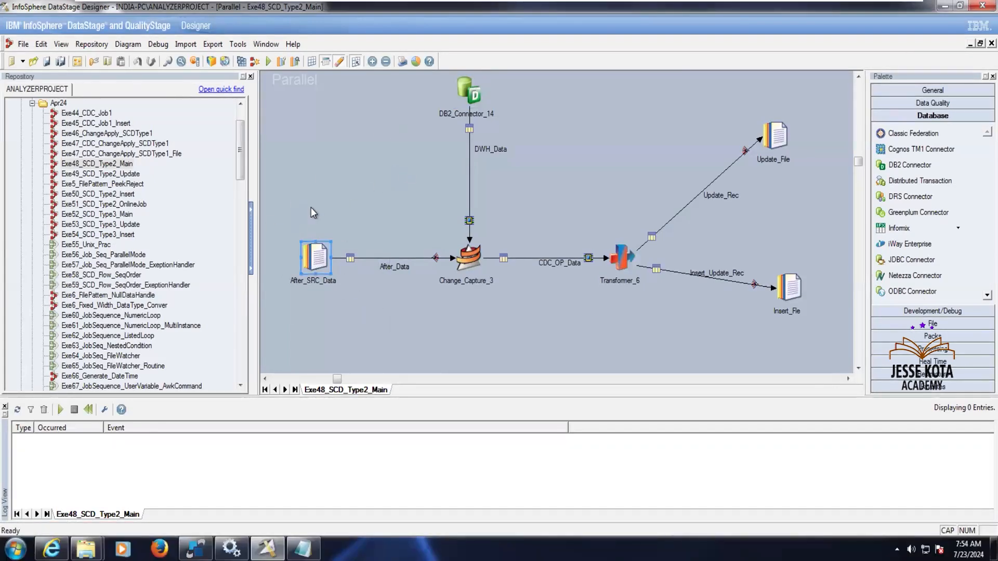
left_click_drag(284, 214, 357, 320)
left_click_drag(421, 80, 536, 141)
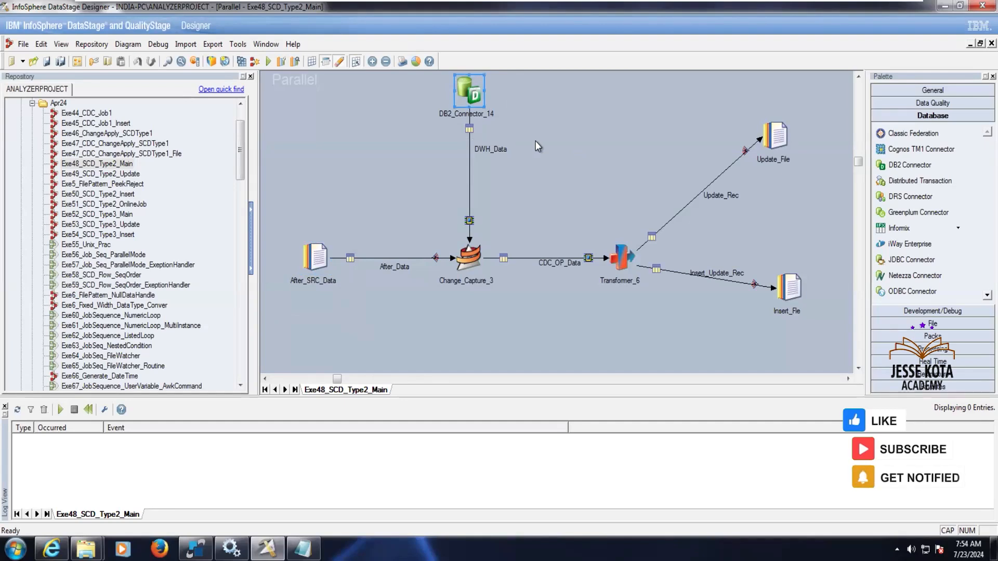
left_click(535, 142)
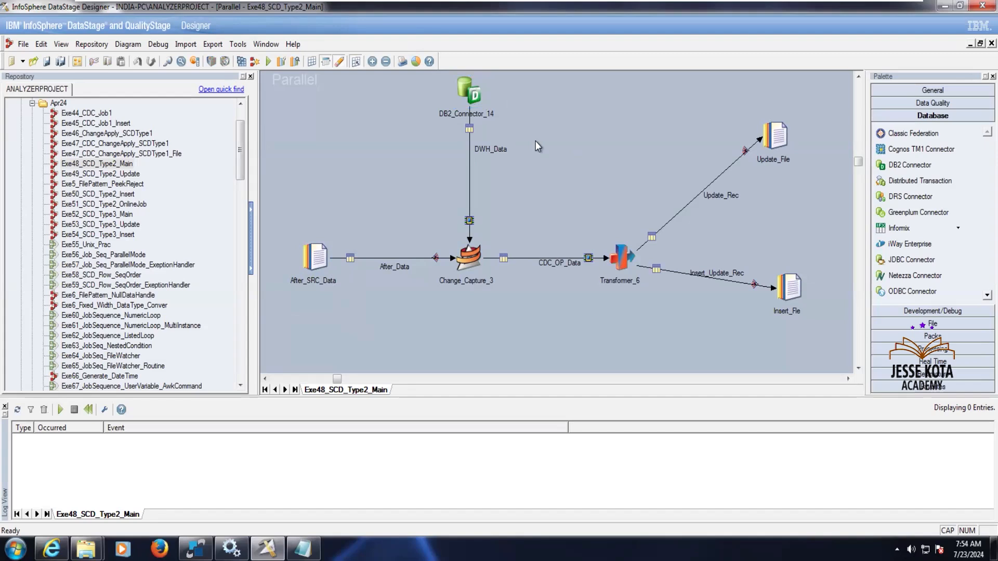
Open the Change_Capture_3 stage and review its CUST_ID and CUST_NAME change keys and its LOCATION change value.
double_click(454, 263)
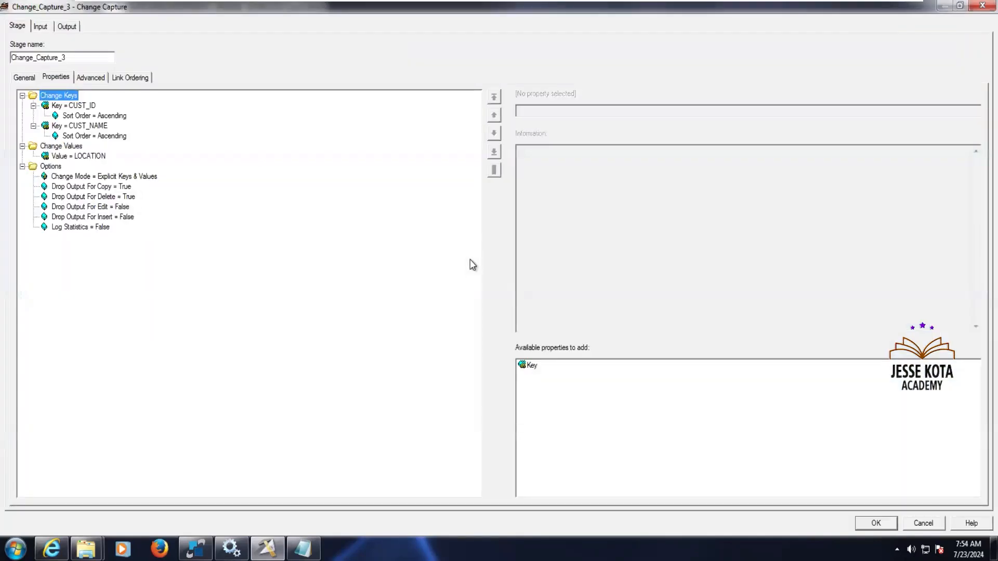
left_click(83, 106)
left_click(99, 119)
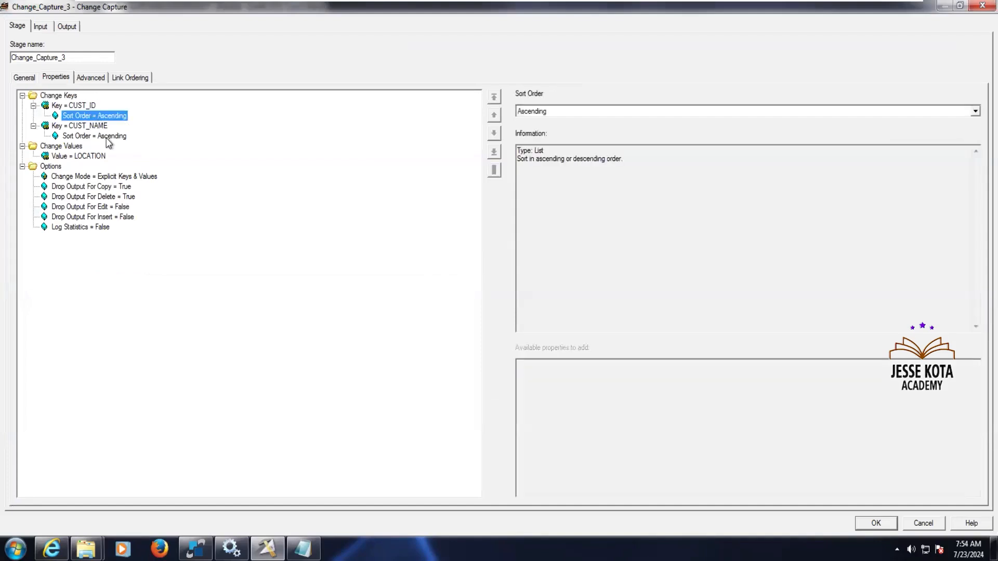
left_click(95, 127)
left_click(101, 157)
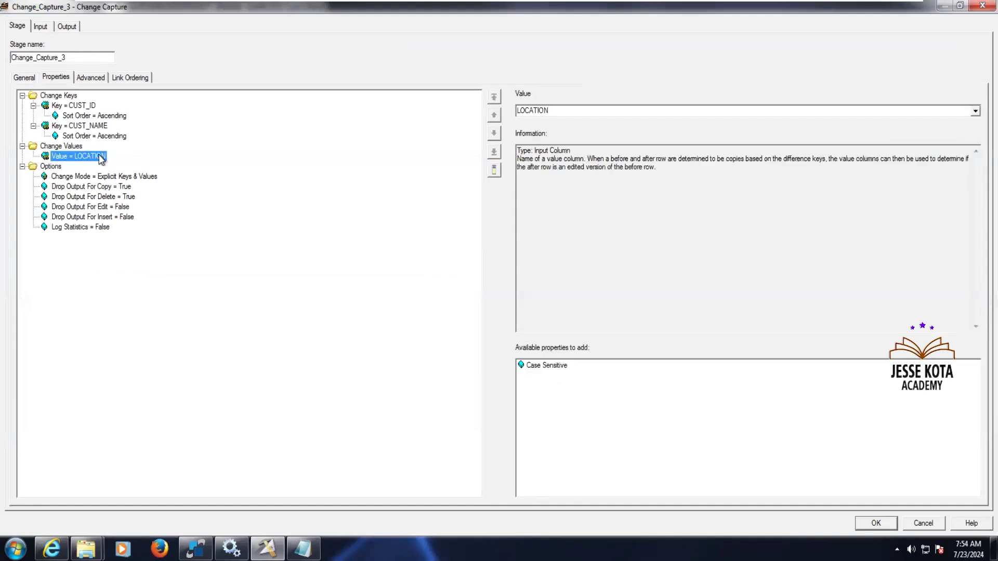
Compare the column definitions of the DWH_Data and After_Data input links of the Change Capture stage.
left_click(41, 27)
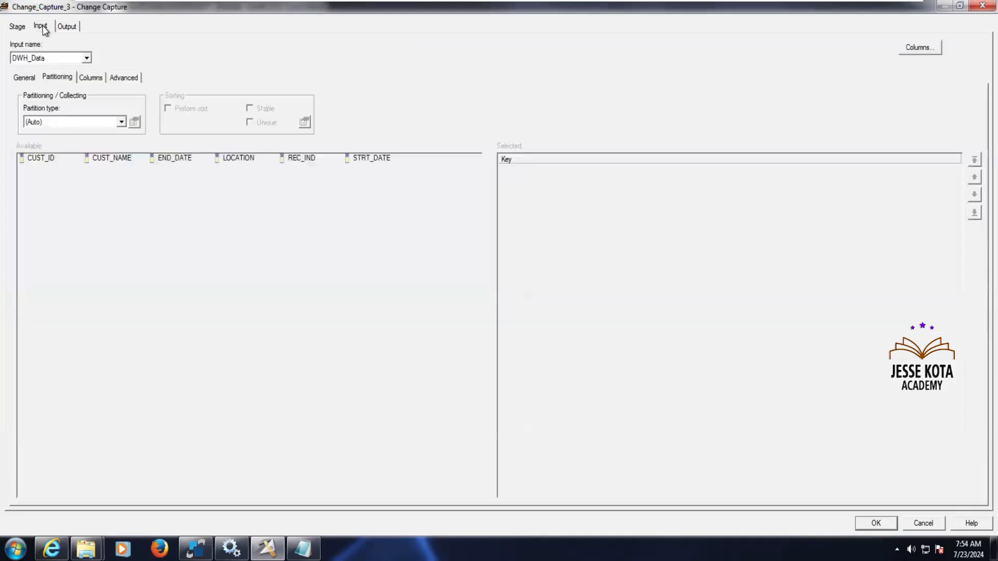
left_click(90, 78)
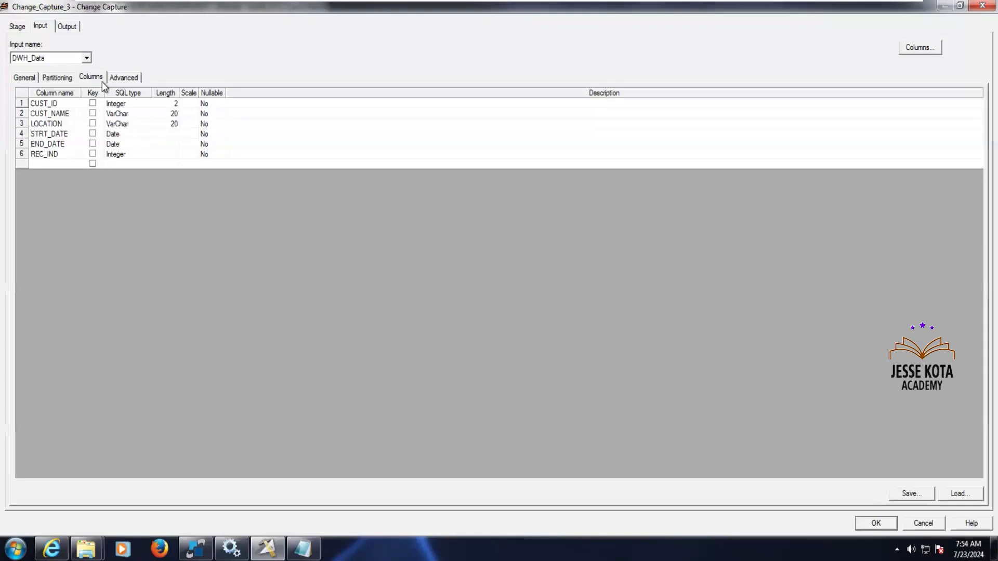
left_click(87, 59)
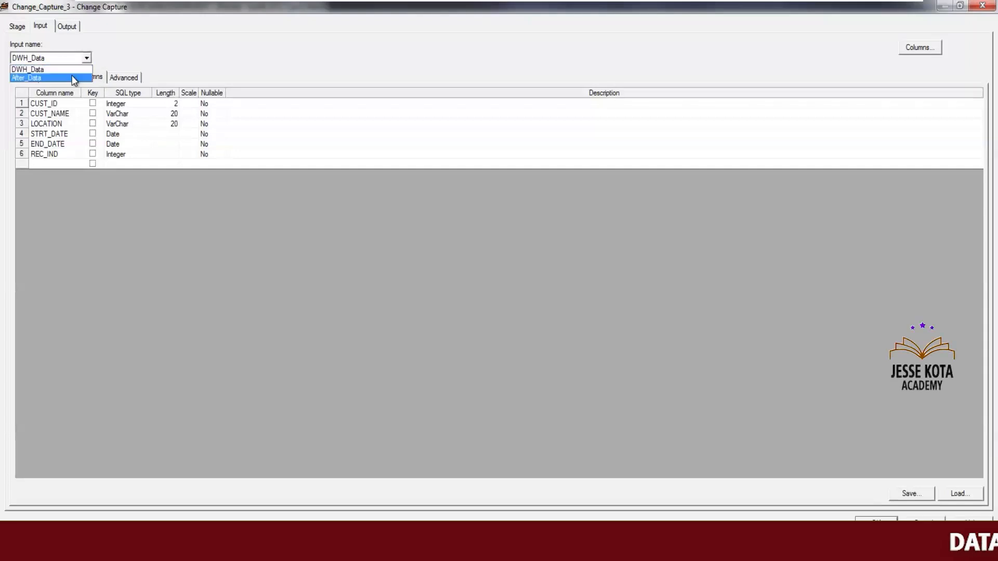
left_click(72, 76)
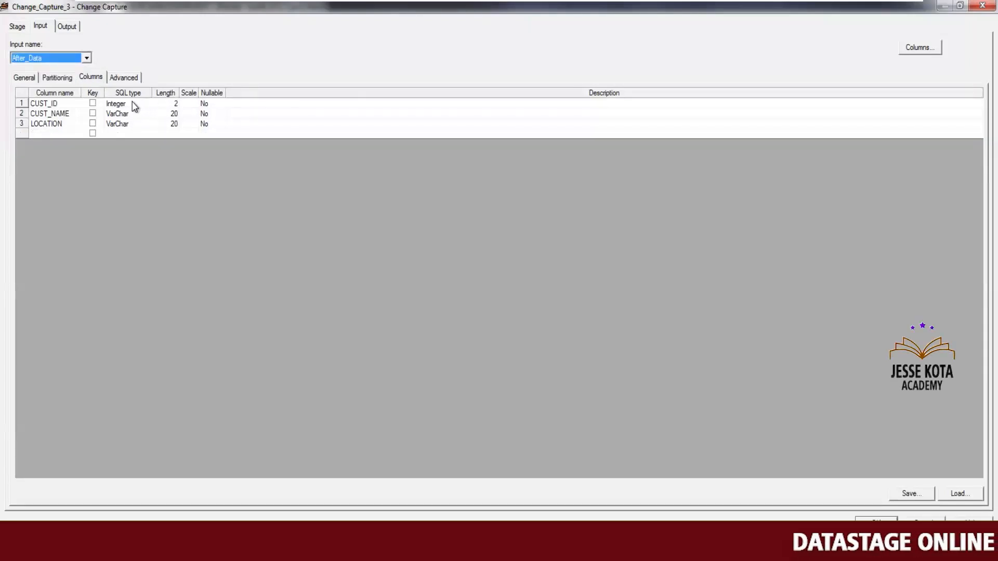
left_click(82, 60)
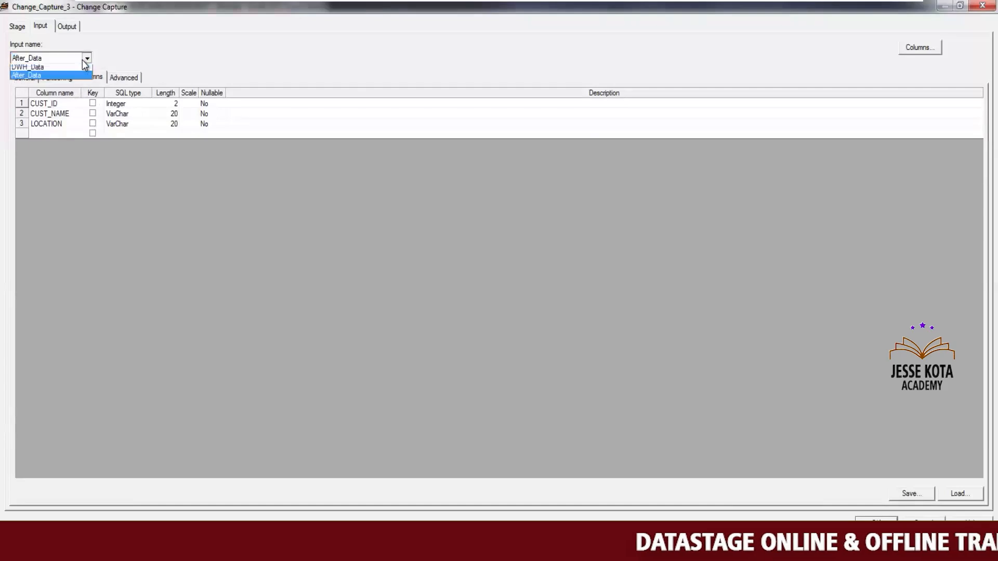
left_click(72, 69)
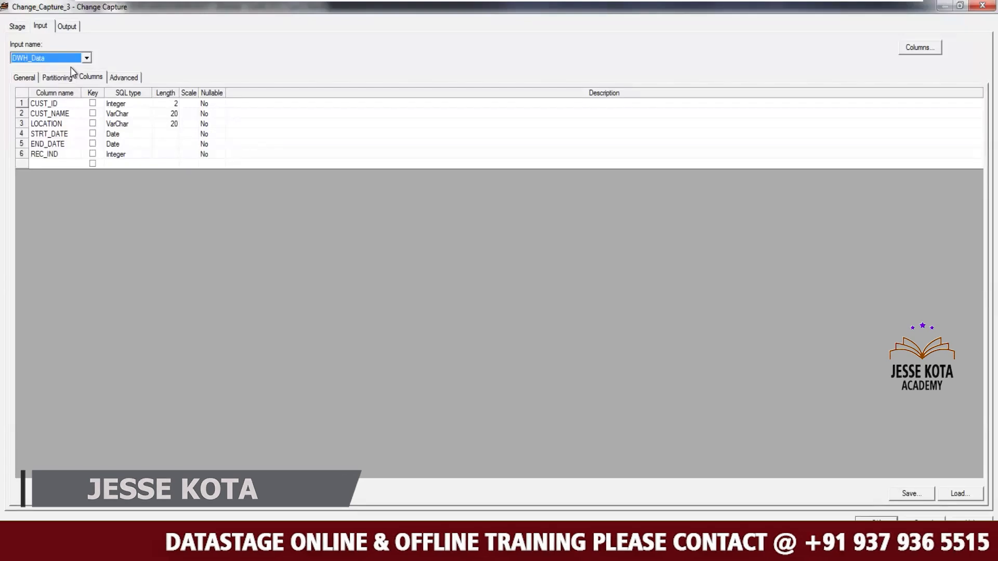
Set the CUST_ID column length to 3 on both the DWH_Data and After_Data input links.
left_click(166, 103)
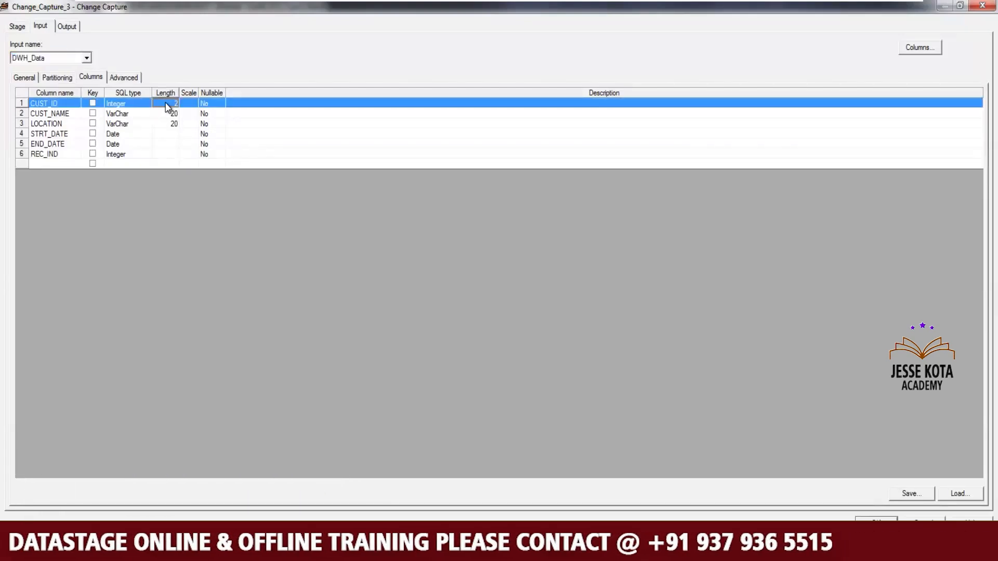
type("3")
left_click(86, 57)
left_click(65, 77)
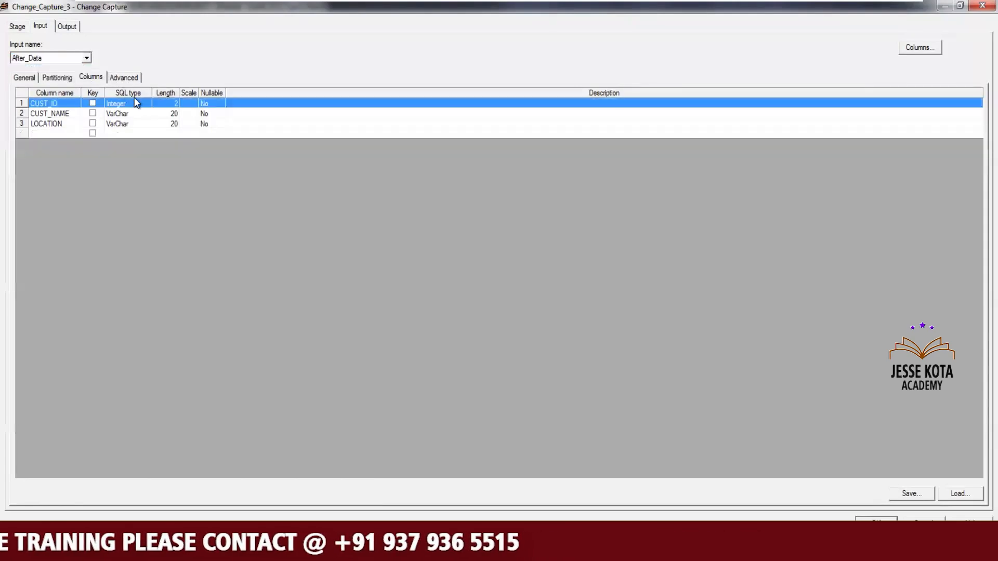
left_click(164, 103)
left_click(130, 114)
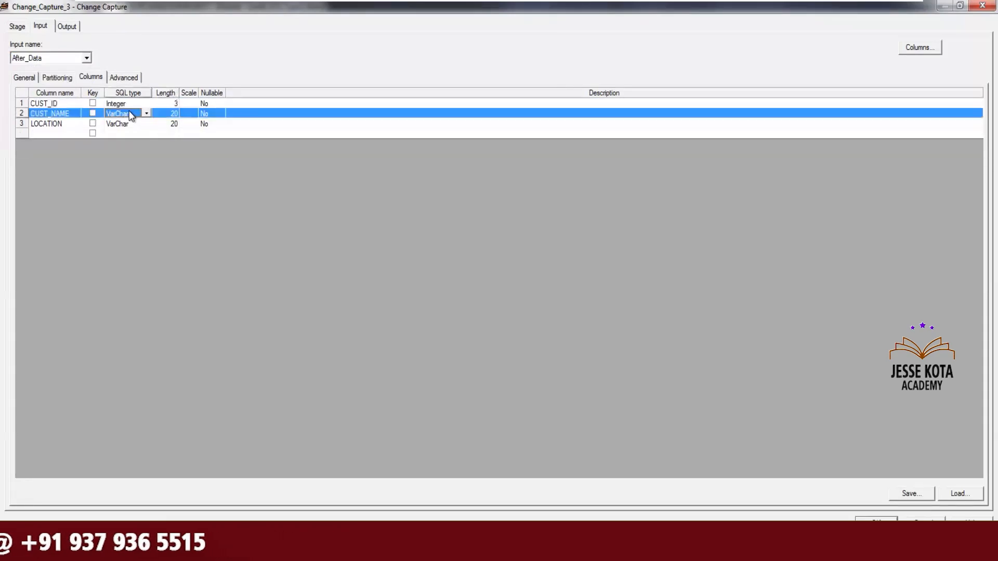
Review the Change Capture stage's Drop Output options for edit, insert, copy and delete records.
left_click(17, 26)
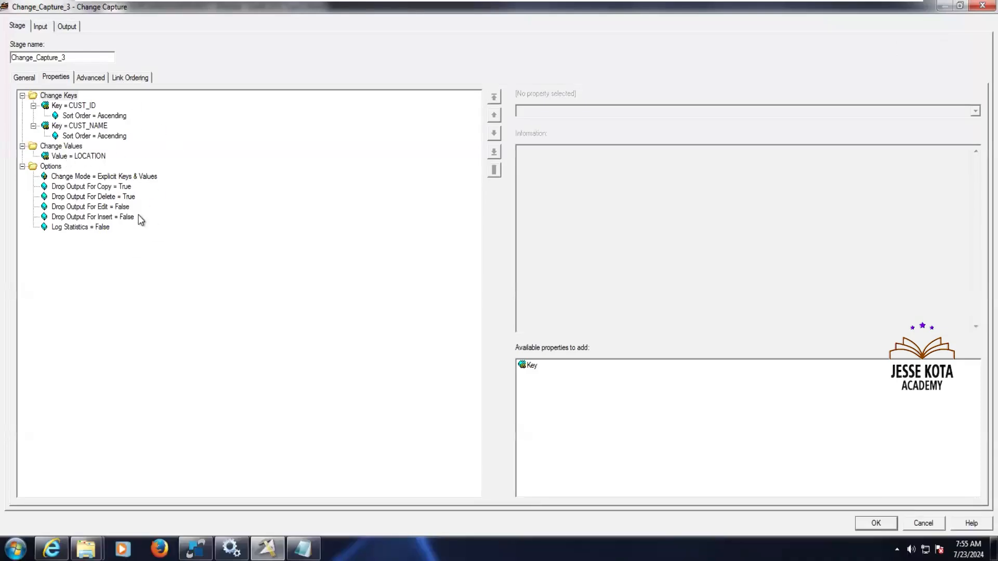
left_click(110, 208)
left_click(125, 216)
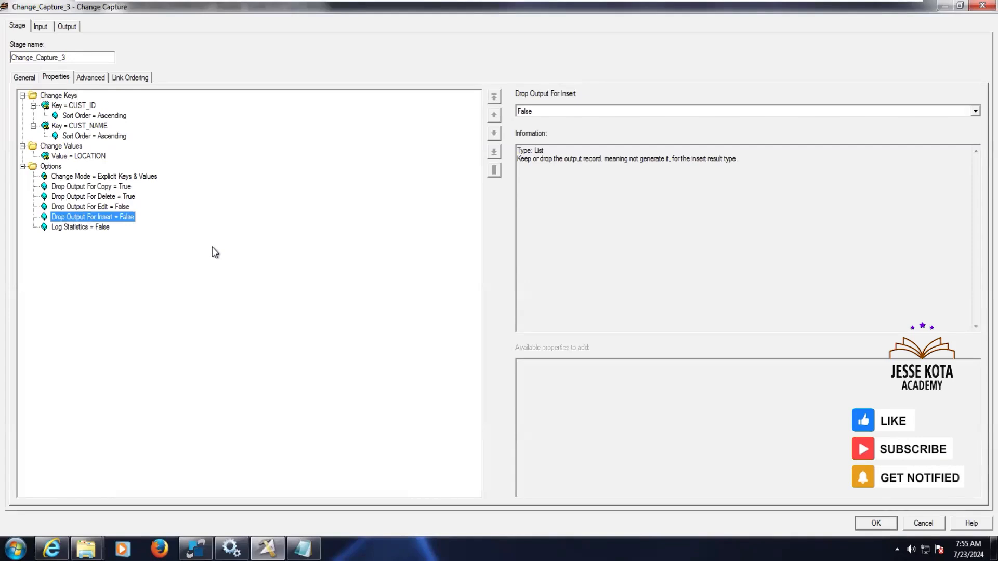
left_click(114, 210)
left_click(126, 220)
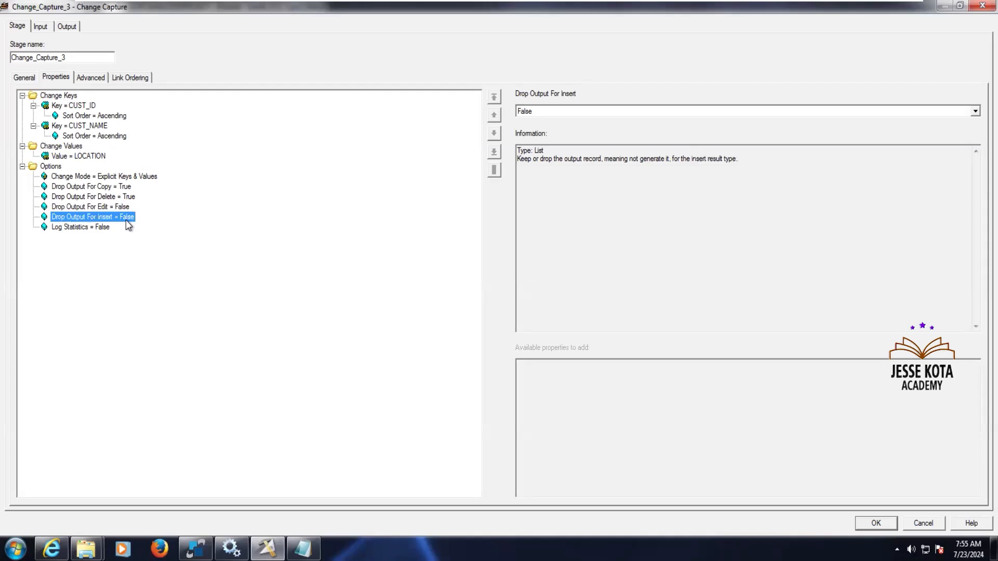
left_click(103, 207)
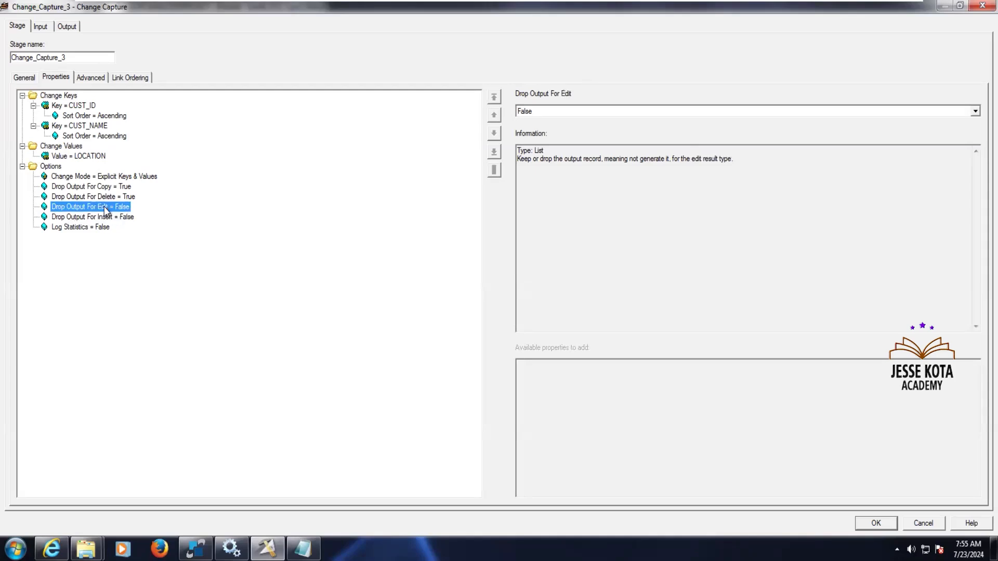
left_click(119, 221)
left_click(115, 189)
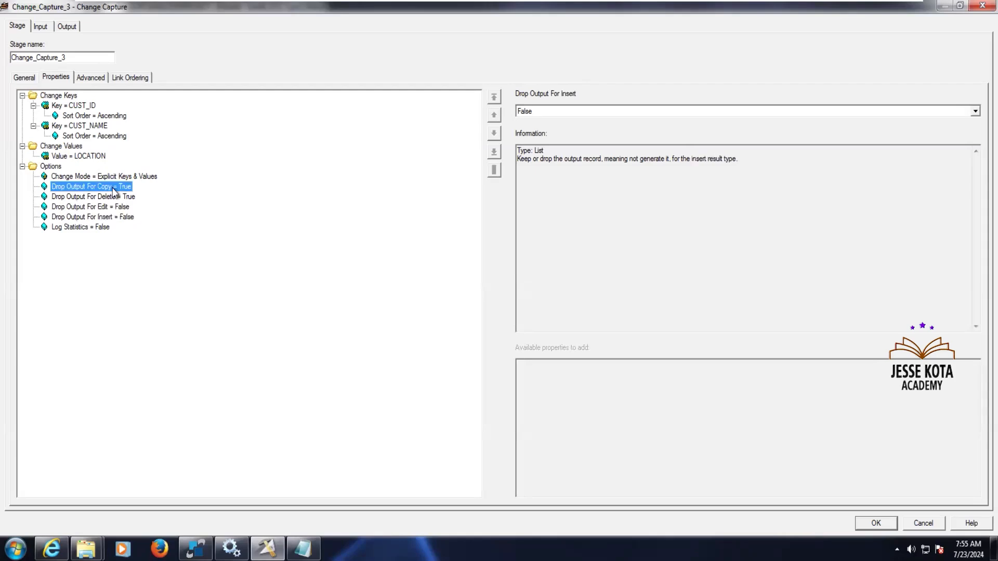
left_click(128, 198)
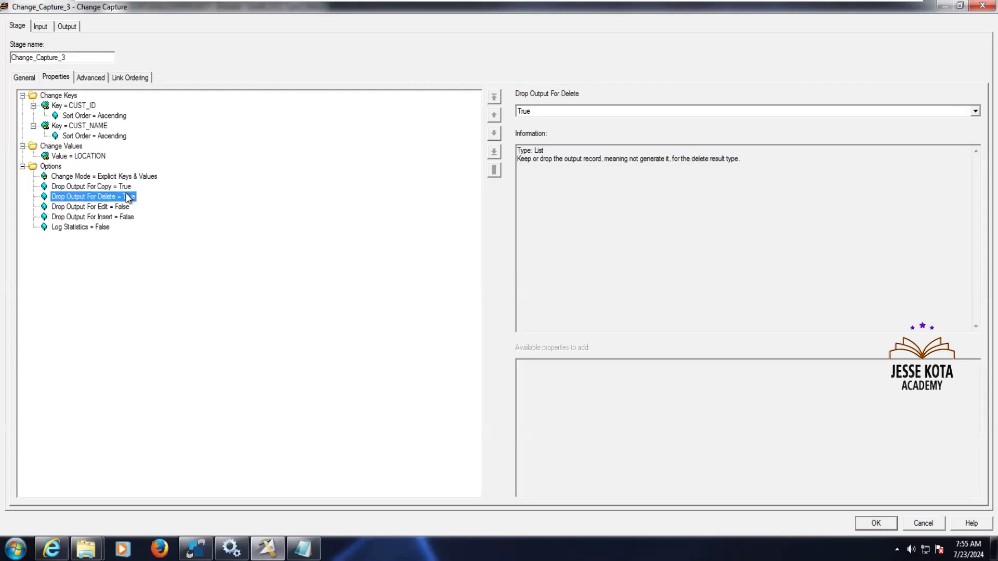
Check the before and after link ordering and the CDC_OP_Data output mapping with change_code, and close the Change Capture stage.
left_click(124, 79)
left_click(76, 120)
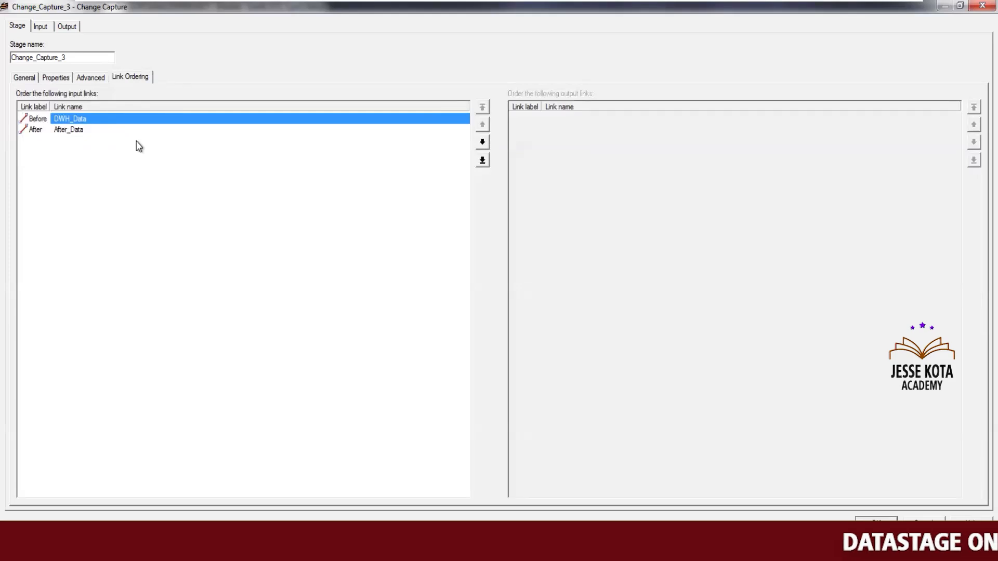
left_click(44, 28)
left_click(66, 27)
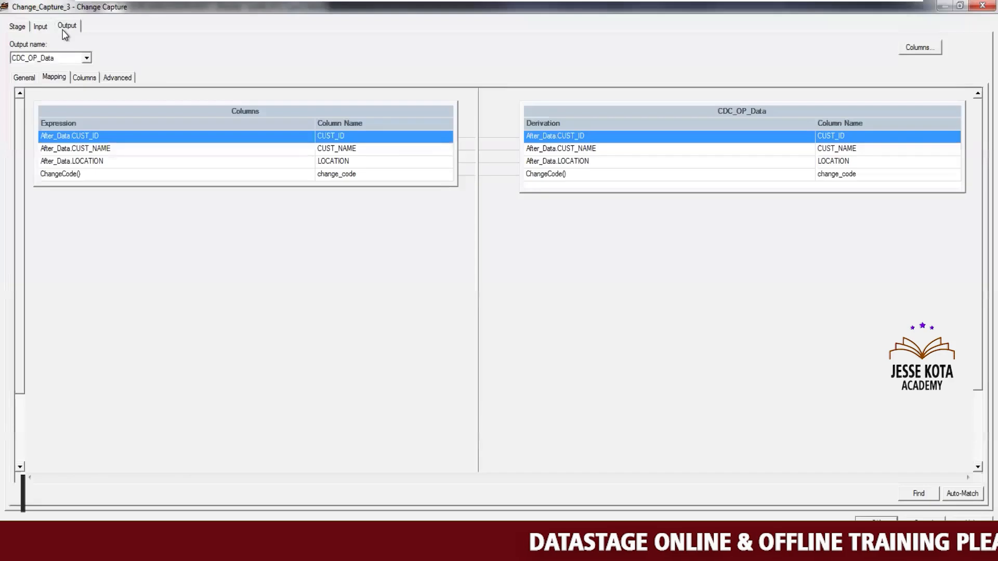
left_click(563, 175)
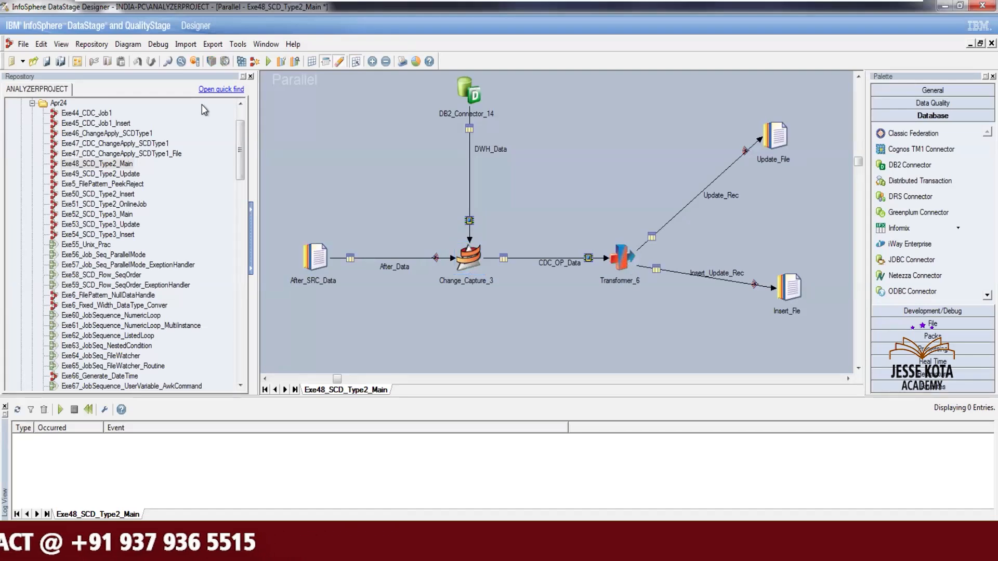
Save a copy of the job as Exe66_SCD_Type2_Main in the Jobs\July24 folder.
left_click(23, 44)
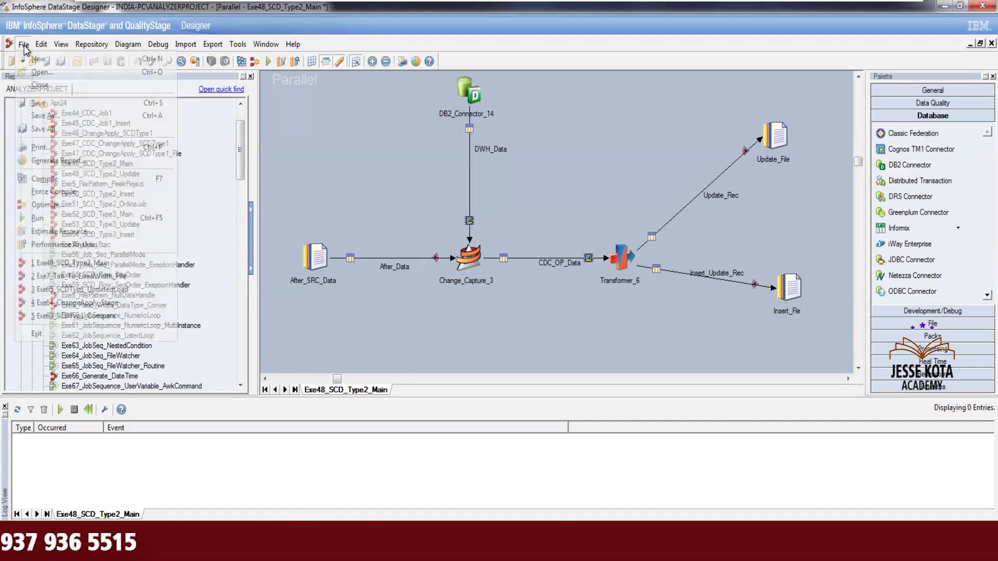
left_click(61, 118)
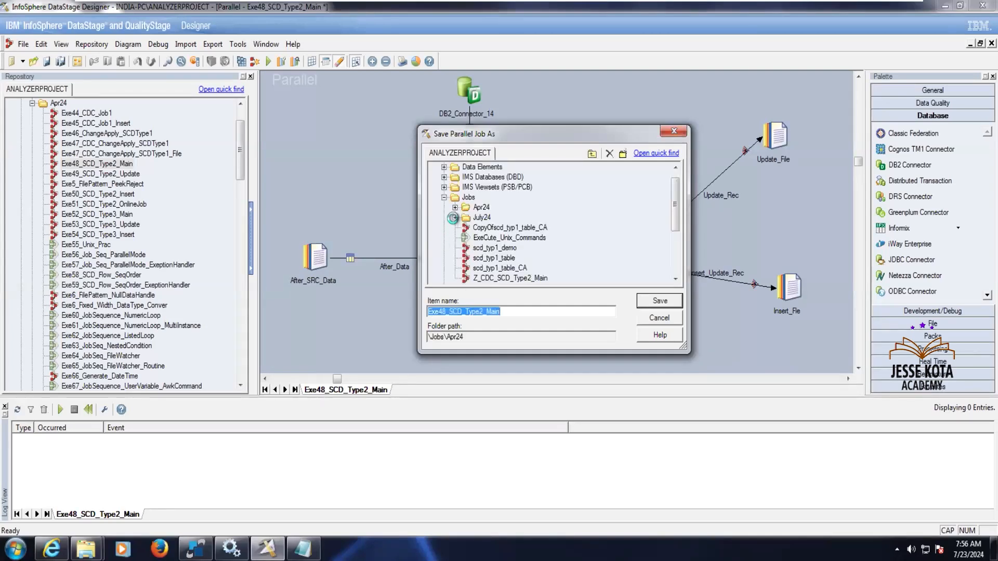
left_click(454, 218)
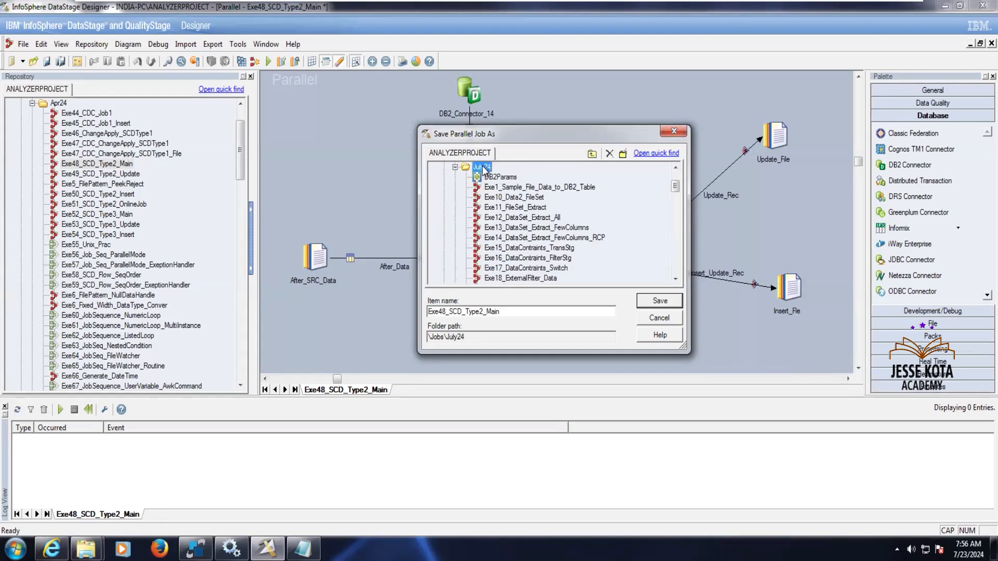
left_click_drag(675, 281, 675, 281)
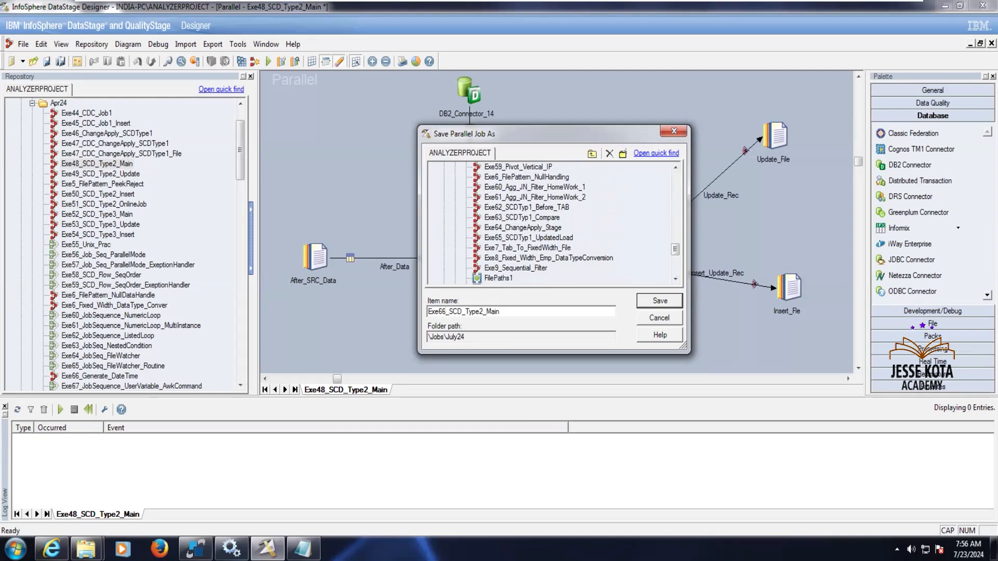
left_click(656, 301)
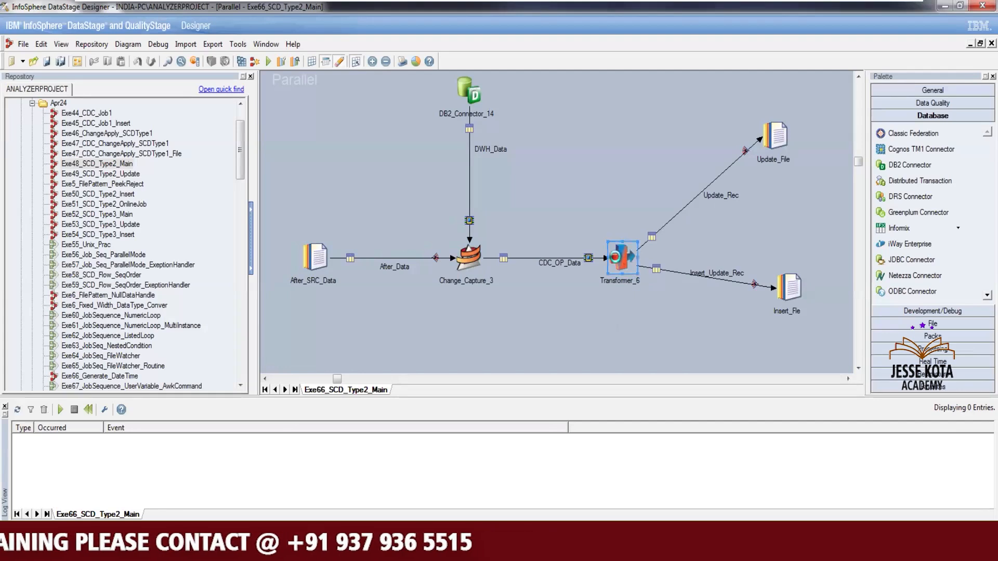
Examine the constraints of the Update_Rec and Insert_Update_Rec output links in Transformer_6.
double_click(617, 257)
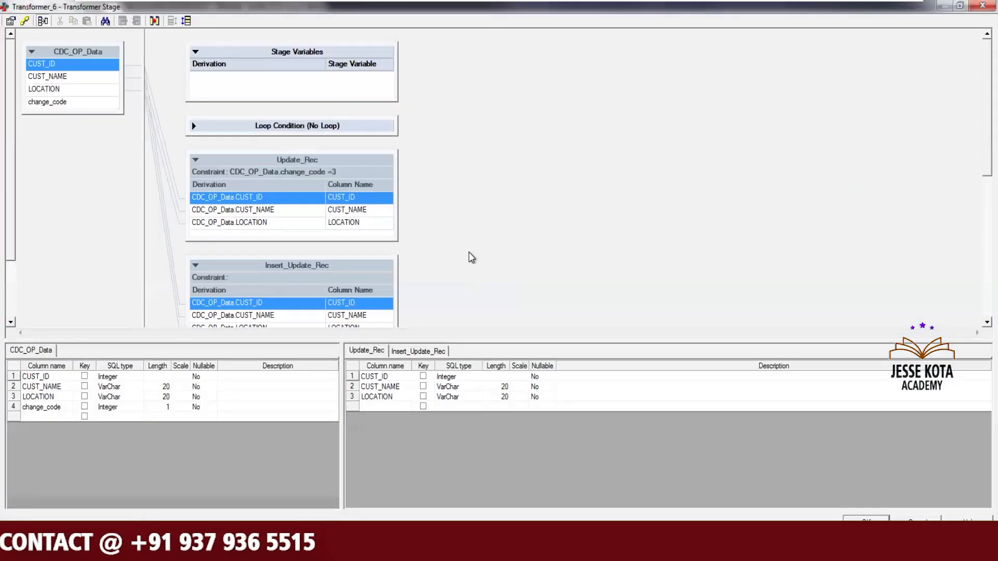
left_click(25, 22)
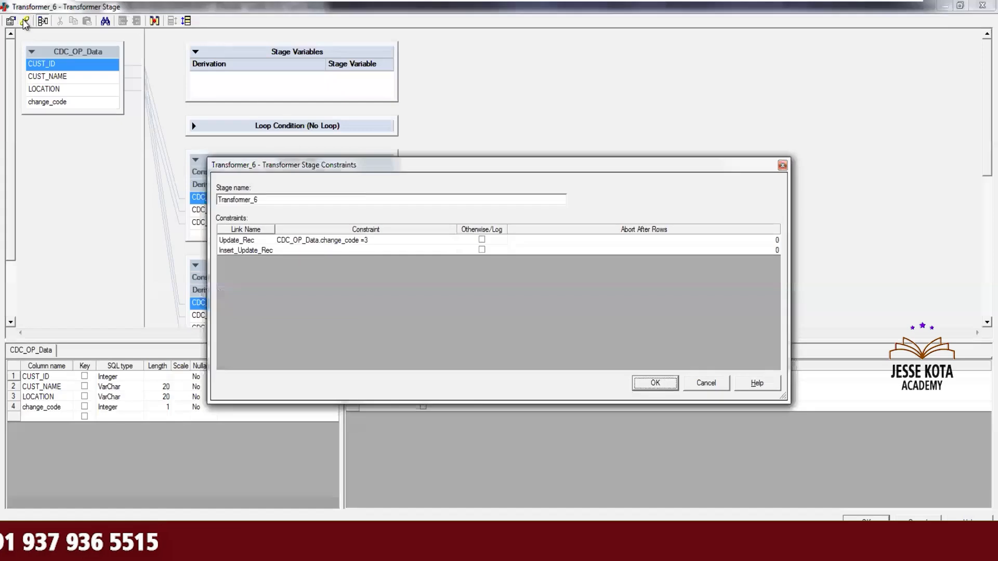
left_click(372, 242)
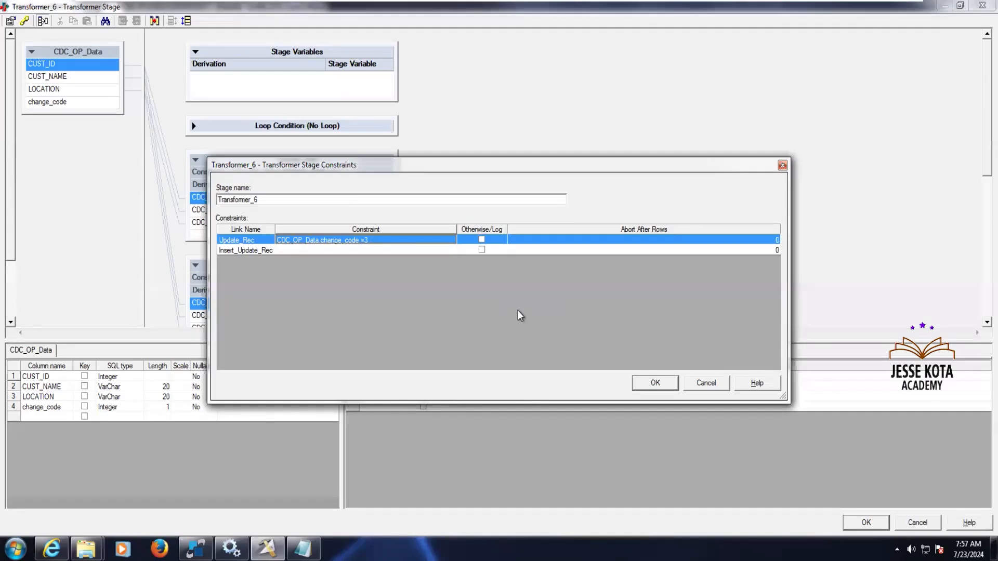
left_click(370, 251)
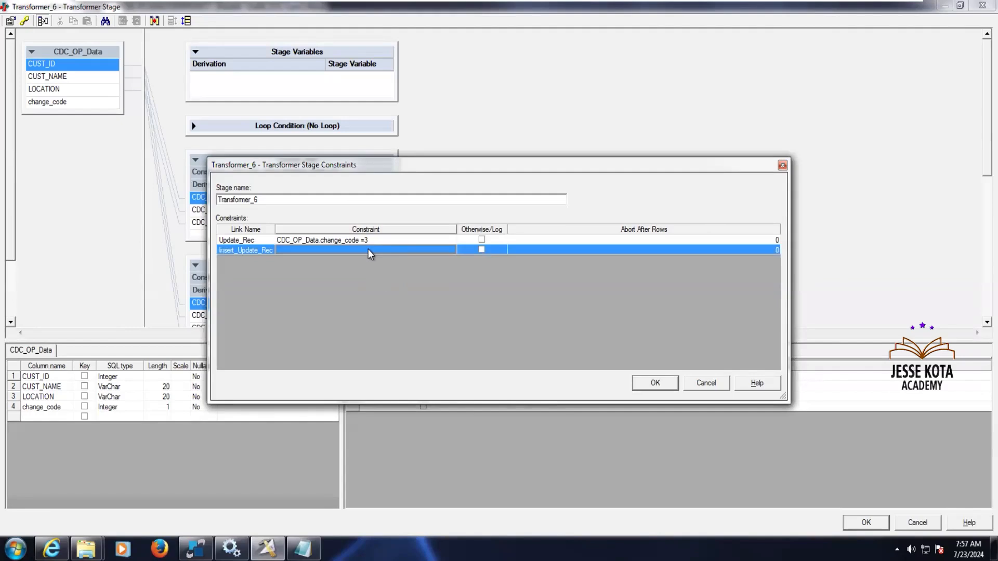
Compare the SCD Type 2 sample records in the slides with the Transformer_6 link constraints, and close the constraints dialog.
mouse_move(873, 9)
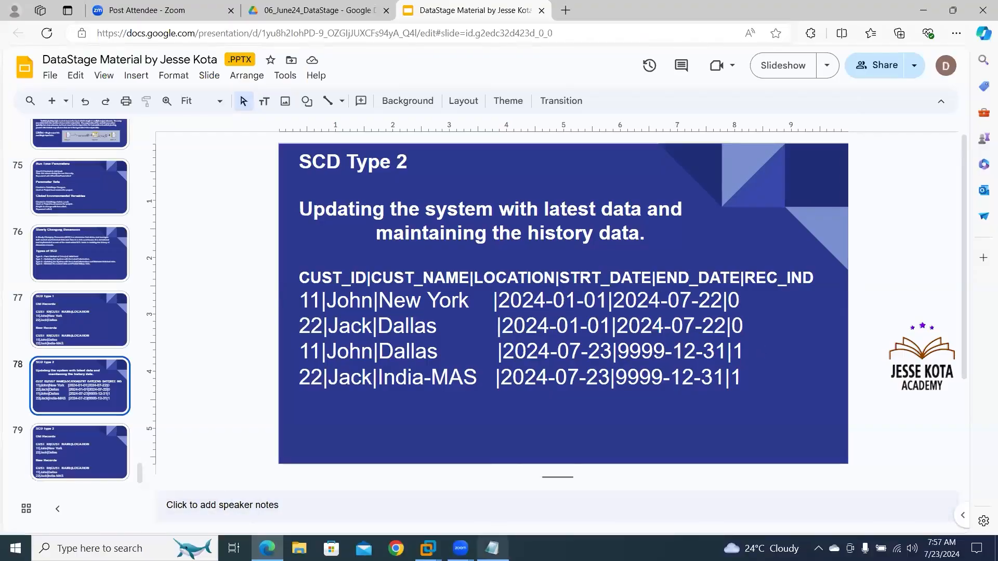
mouse_move(492, 549)
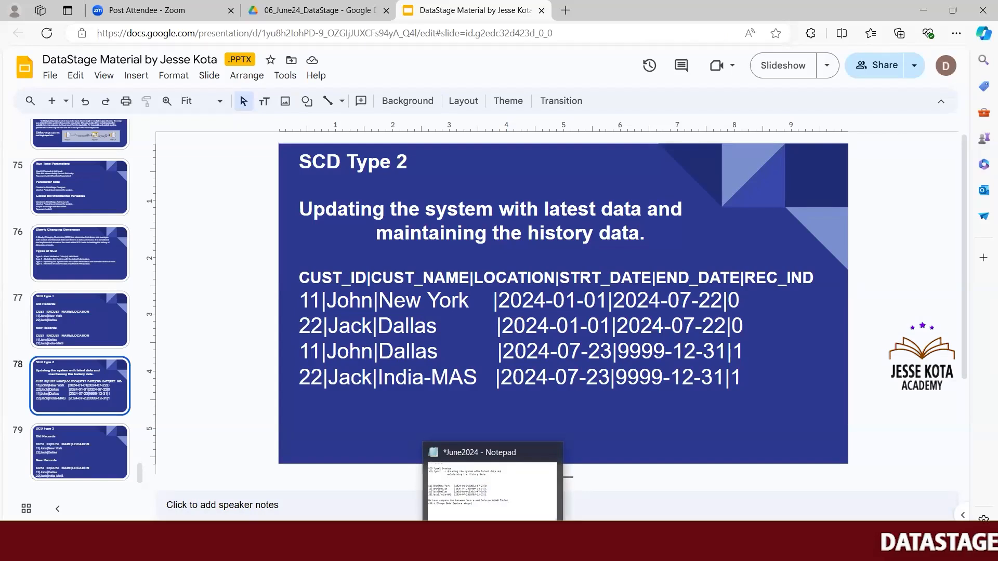
mouse_move(428, 549)
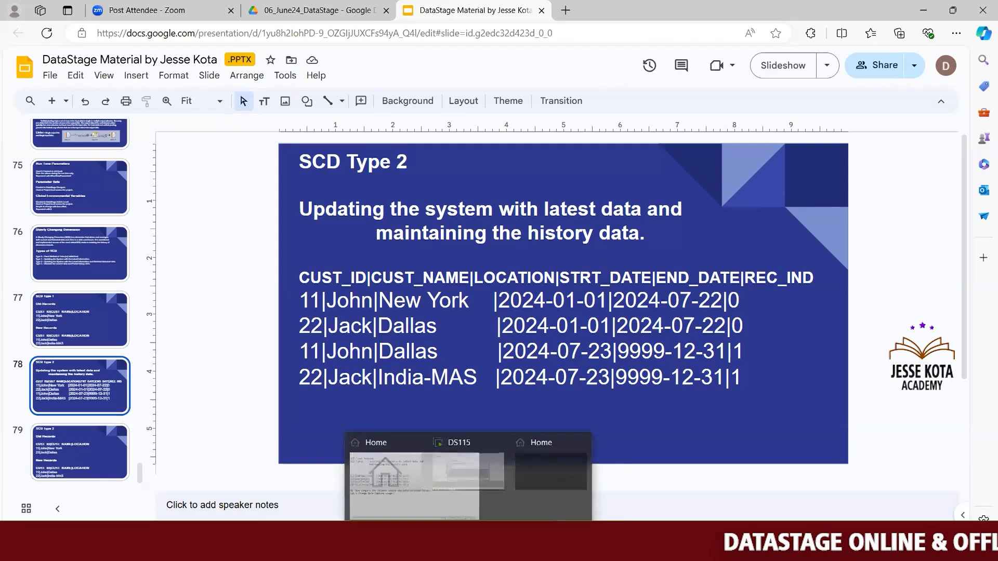
left_click(434, 468)
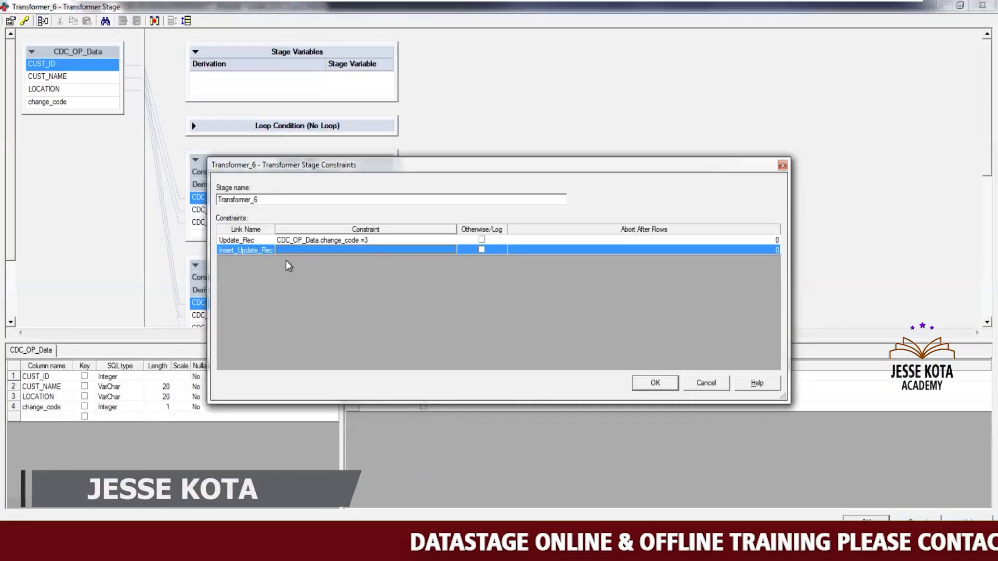
left_click(326, 241)
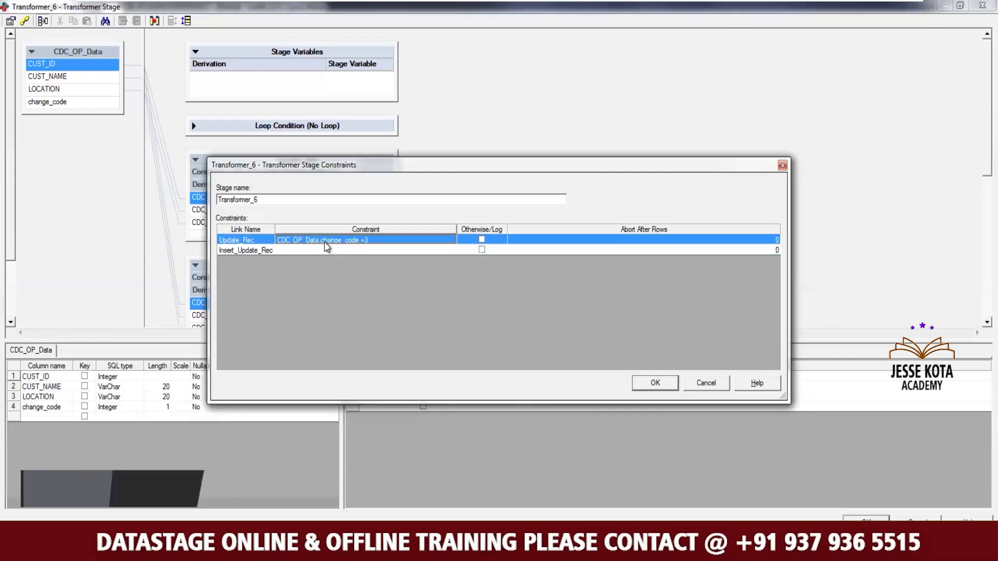
left_click(240, 250)
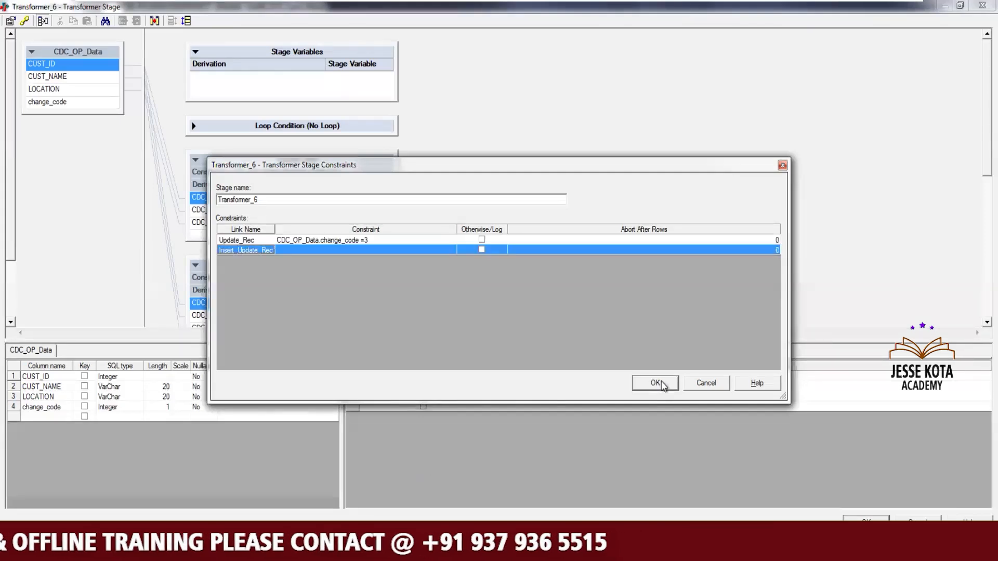
left_click(647, 385)
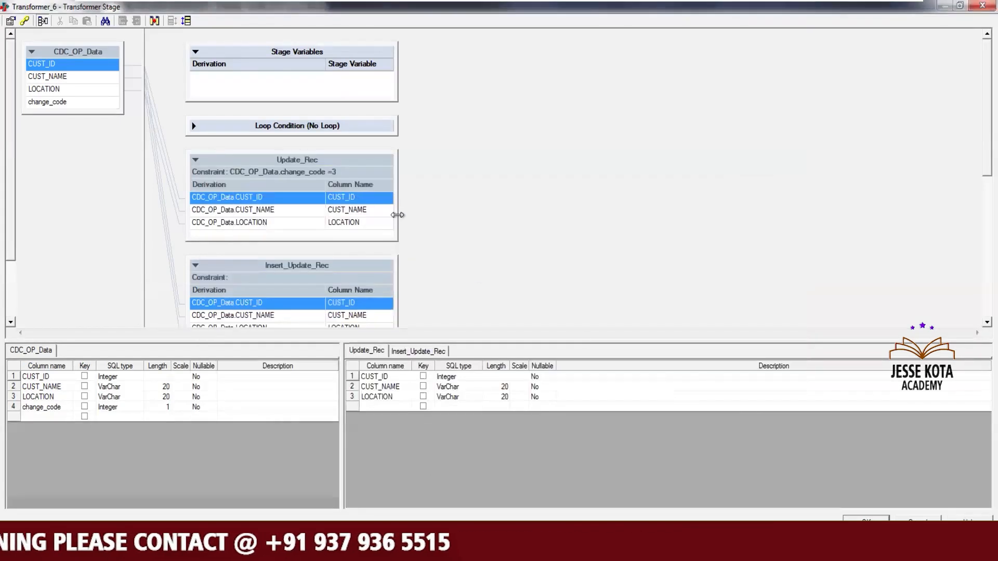
Widen the Update_Rec output link in Transformer_6 and review the Insert_Update_Rec column definitions.
left_click_drag(398, 215, 471, 216)
left_click_drag(397, 195, 365, 193)
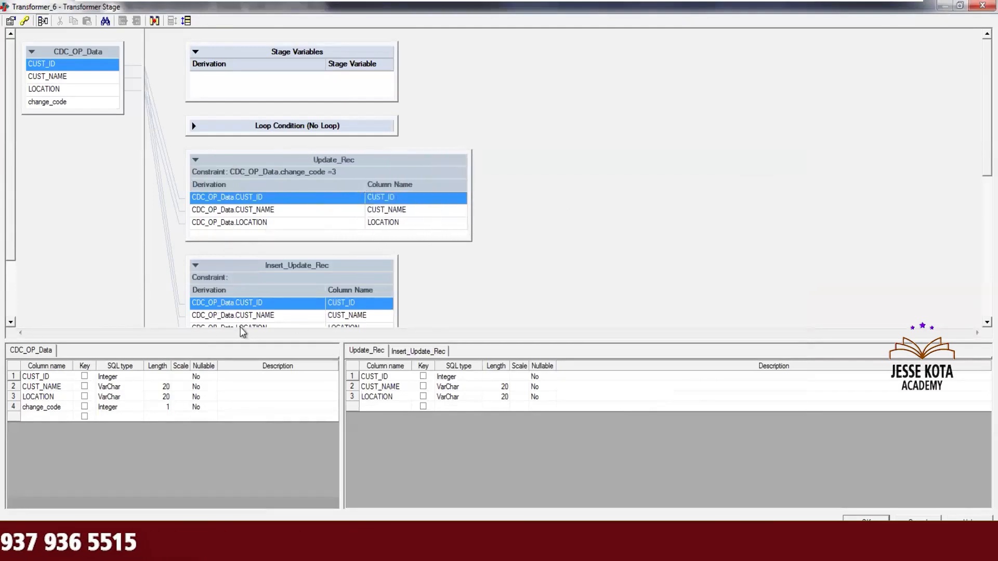
left_click(416, 353)
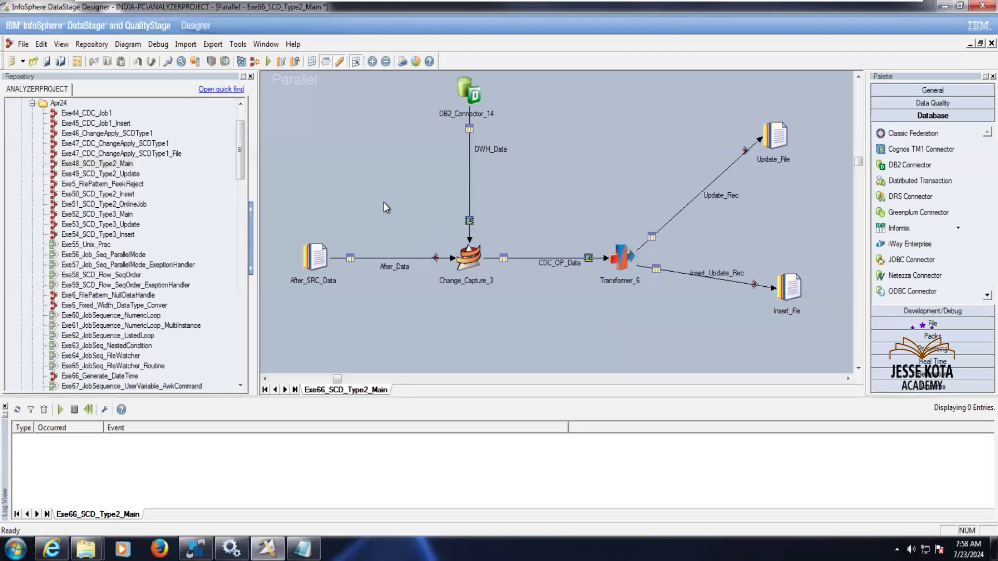
Open the source file property of After_SRC_Data and permanently delete the CDC_OP file from the C:\Target folder.
double_click(317, 259)
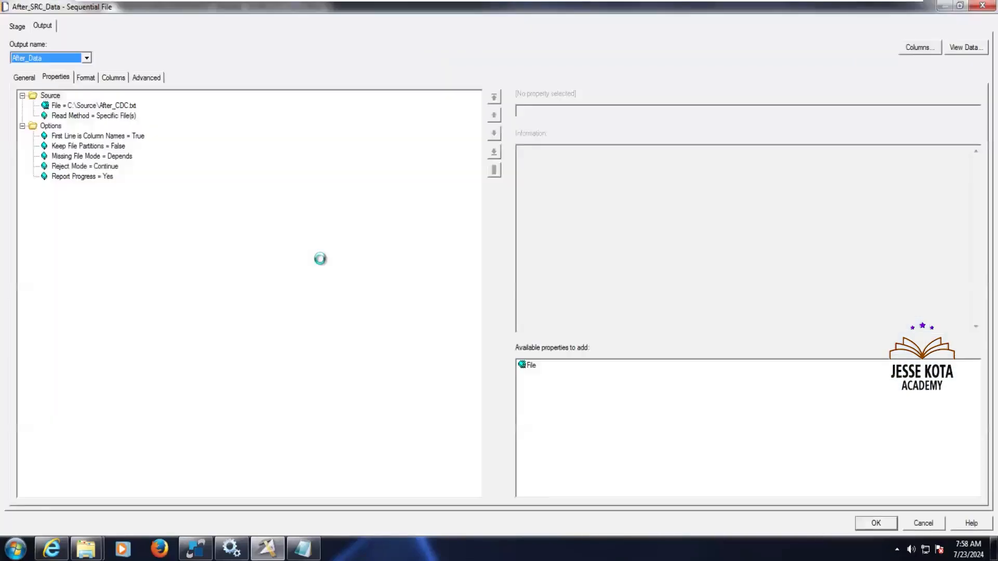
left_click(109, 106)
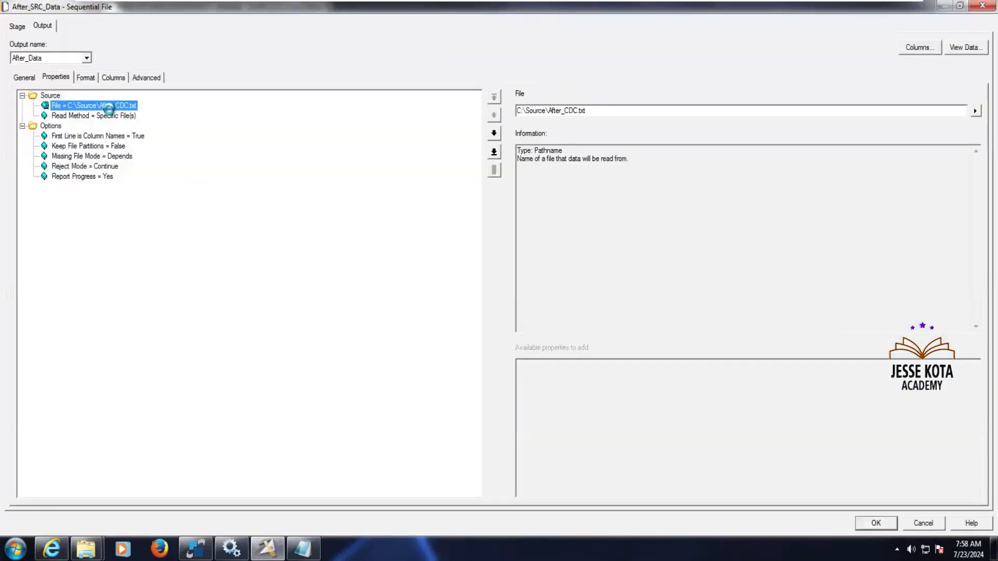
mouse_move(86, 552)
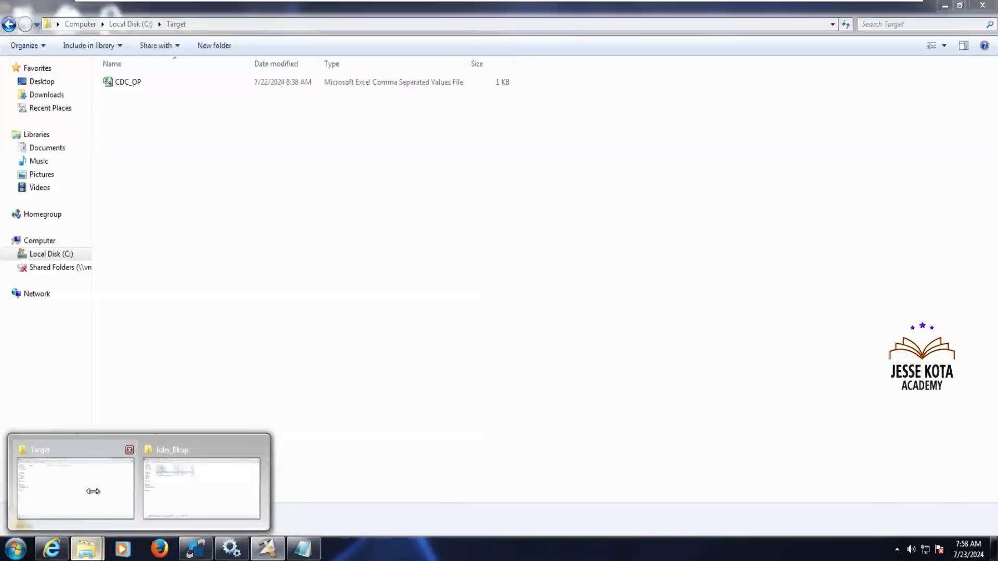
left_click(93, 491)
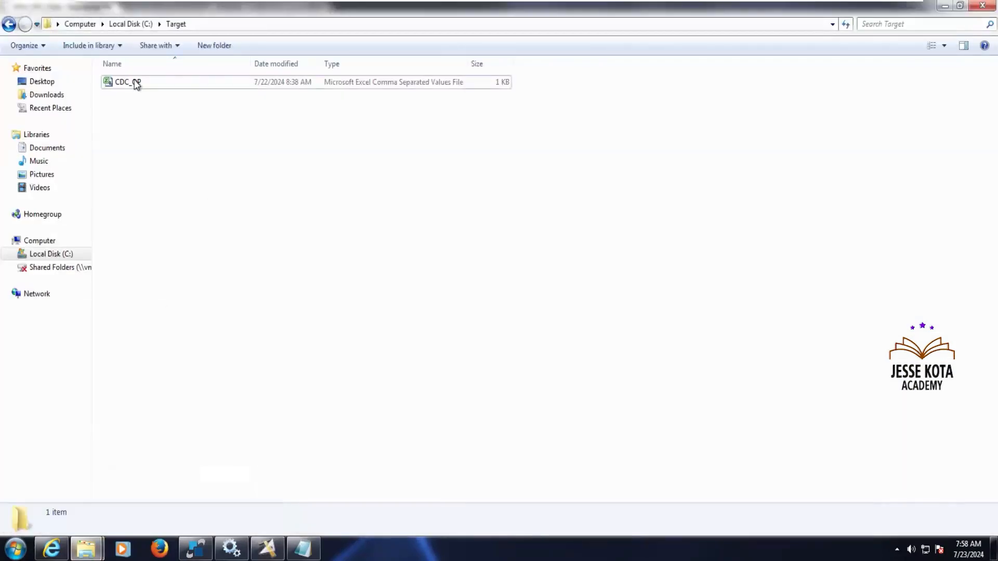
left_click(131, 24)
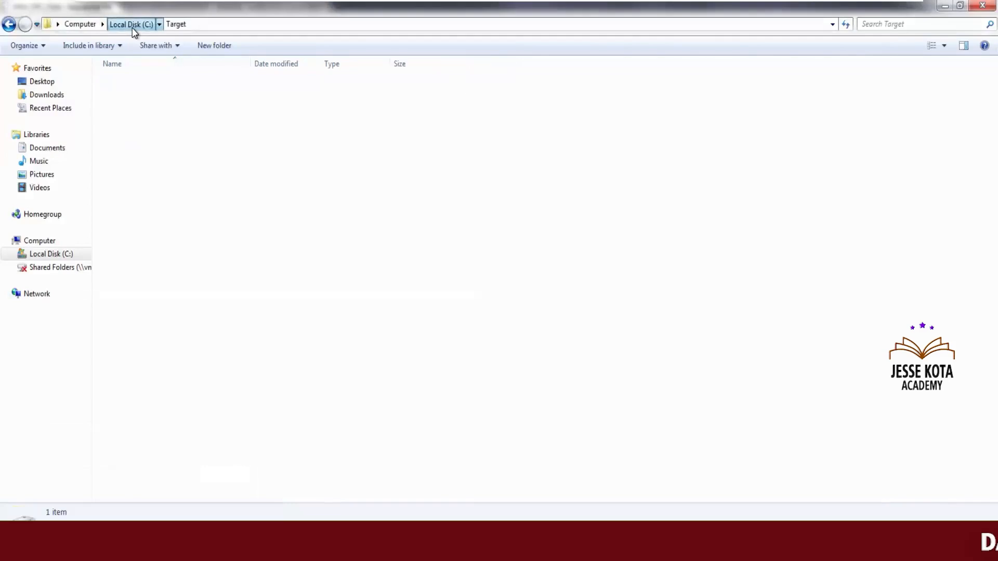
double_click(163, 233)
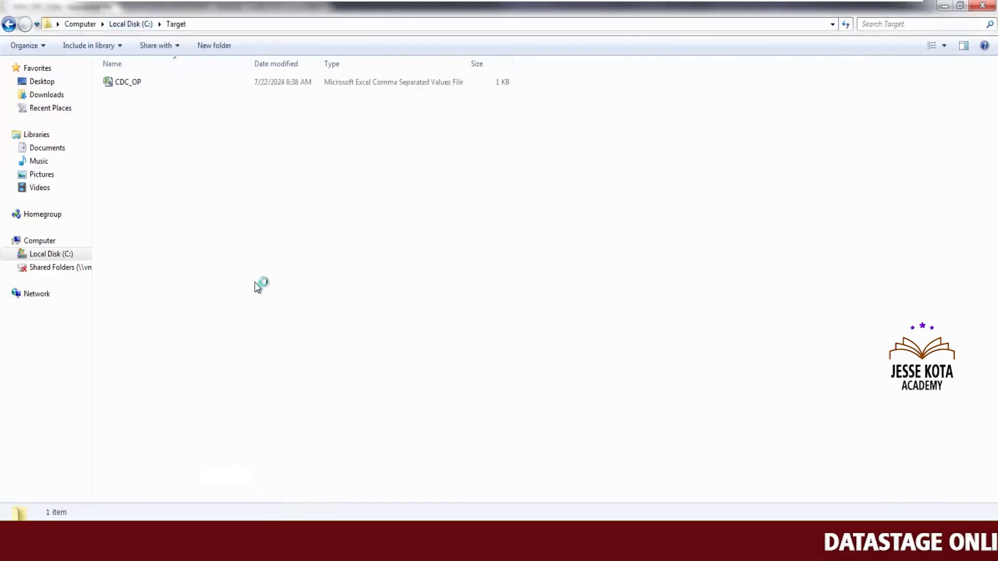
key("shift+Delete")
key("Return")
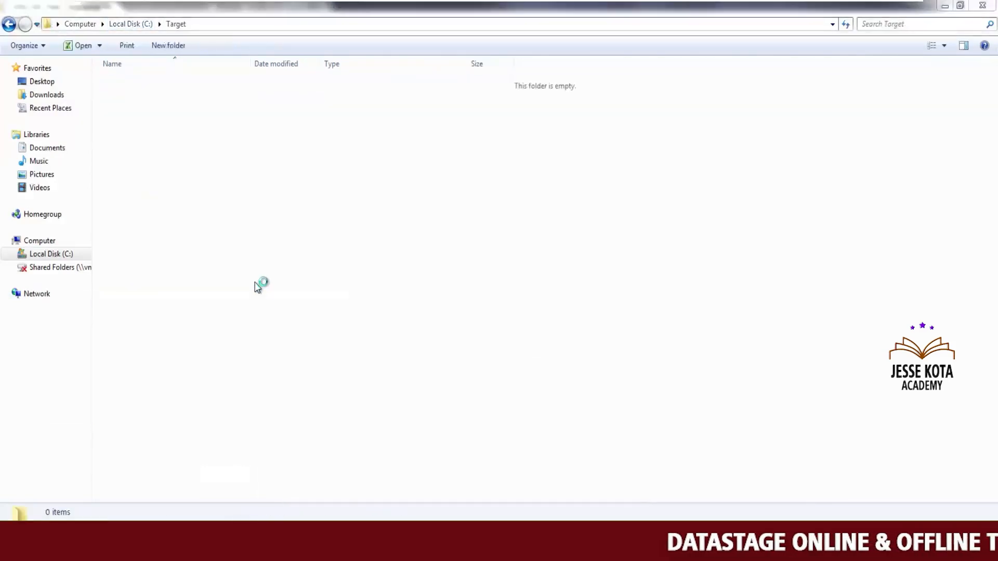
Check the files in C:\Source and set the After_SRC_Data source file to C:\Source\Before_CDC.txt.
left_click(126, 25)
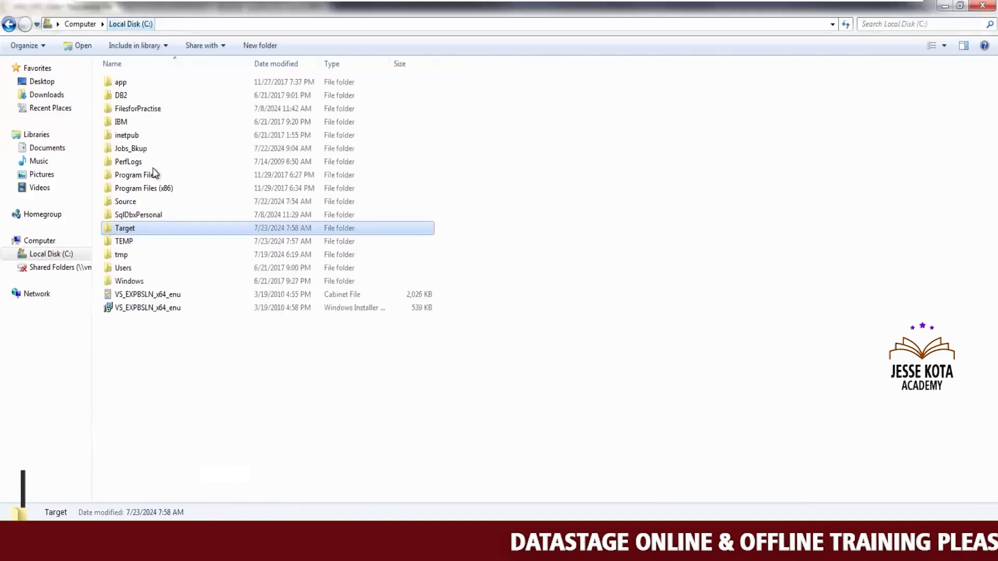
double_click(127, 202)
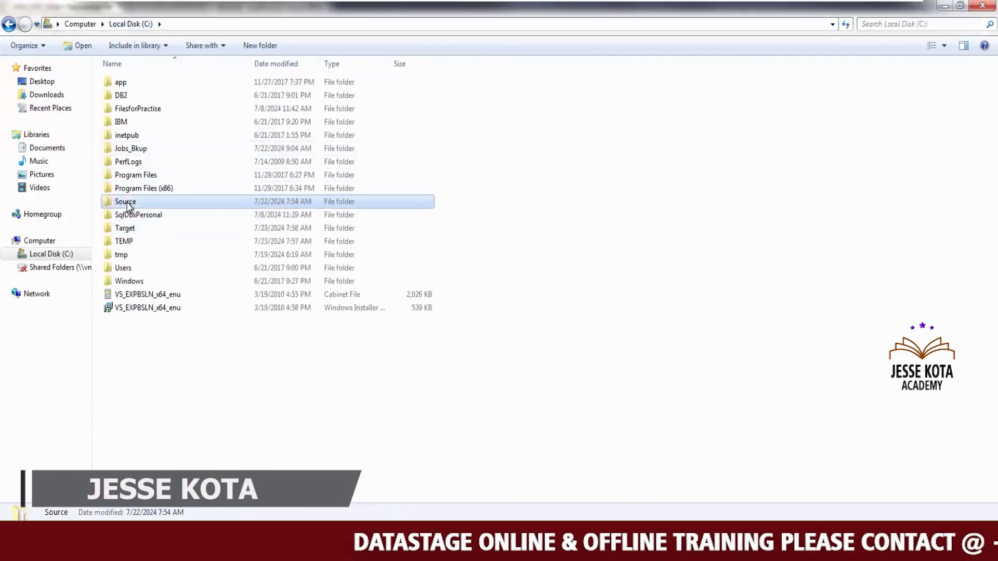
left_click(148, 123)
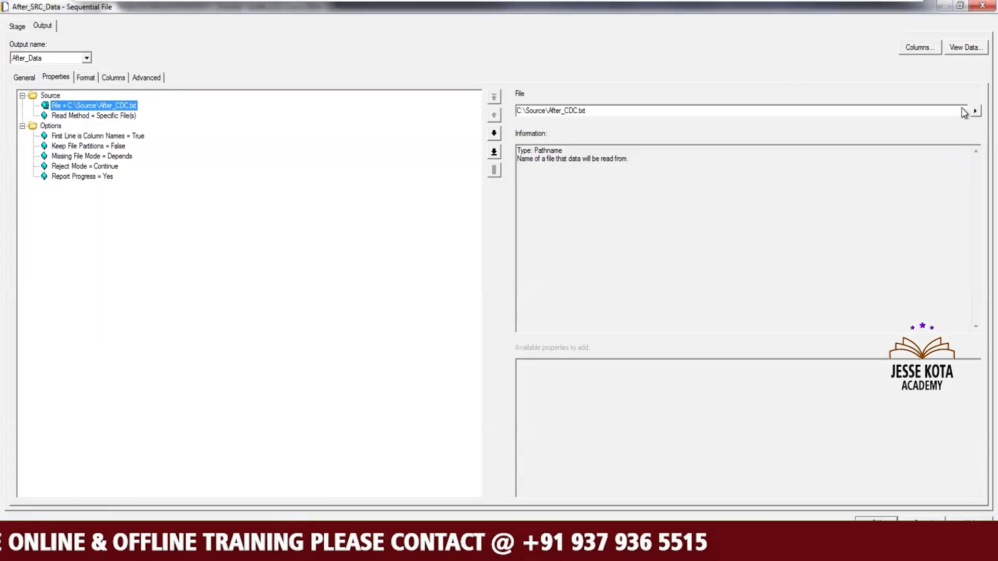
left_click(975, 110)
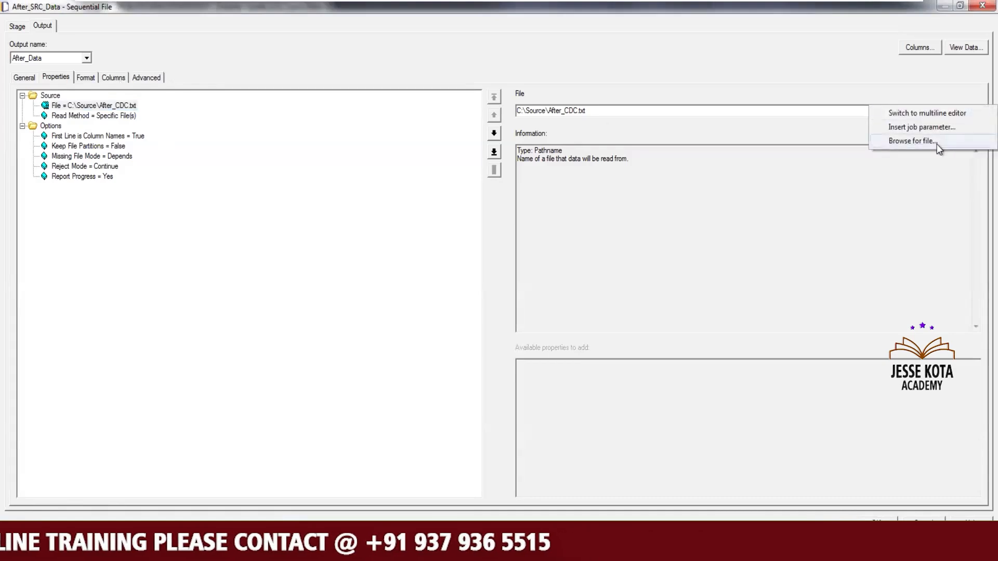
left_click(933, 145)
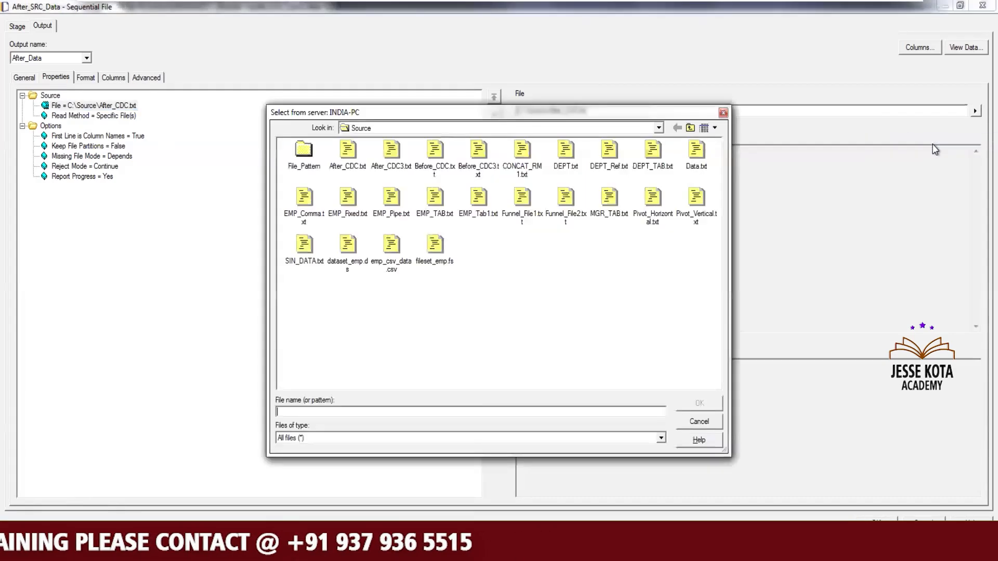
left_click(435, 156)
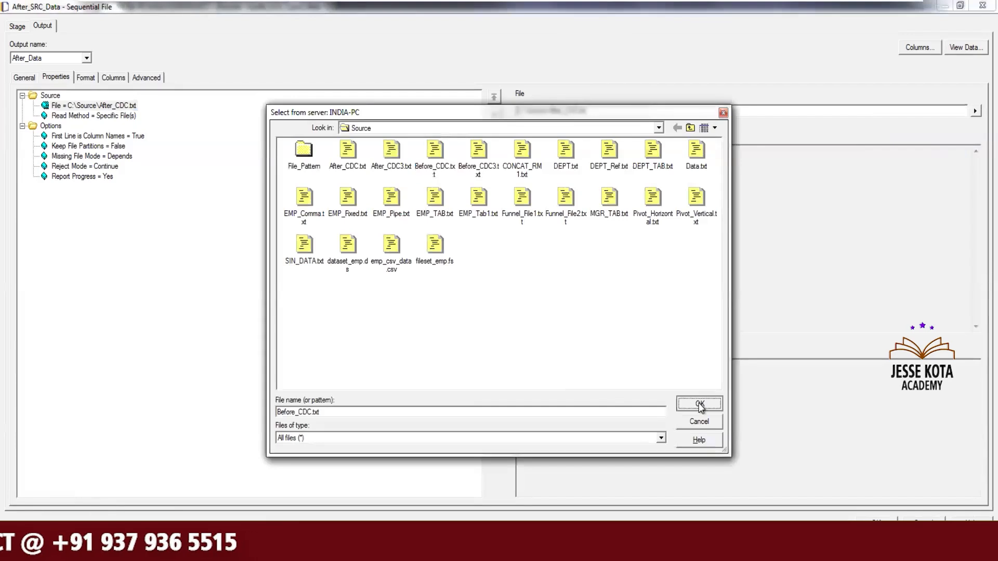
left_click(699, 403)
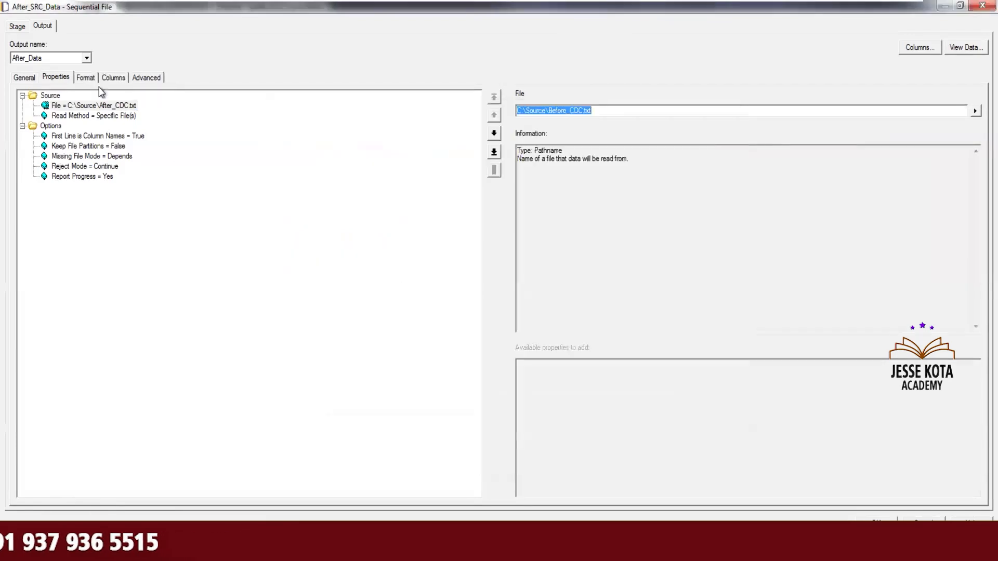
Check the After_SRC_Data format and columns, clear the CUST_ID column length, and review the DWH_Data output of DB2_Connector_14.
left_click(134, 118)
left_click(86, 78)
left_click(113, 77)
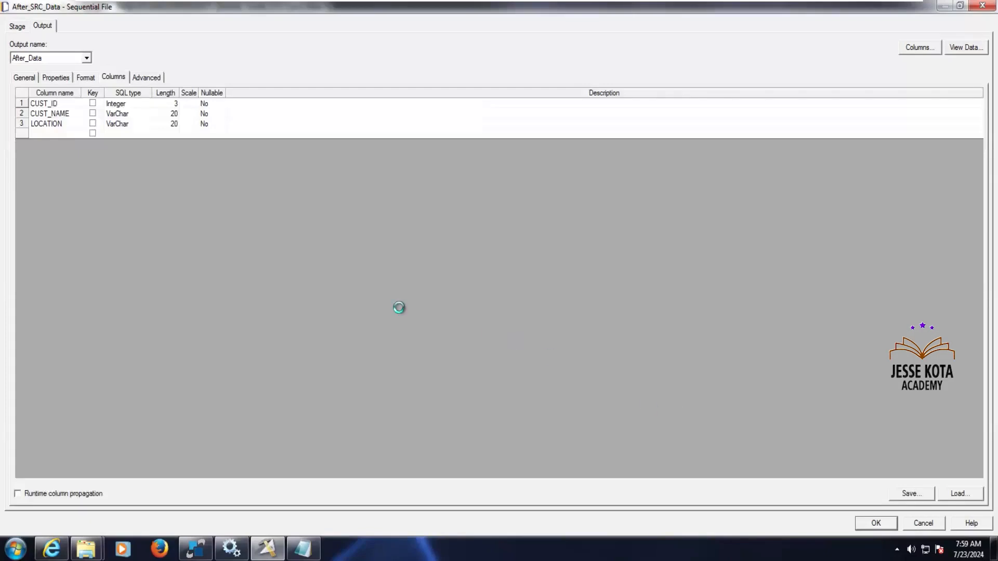
double_click(172, 105)
type("3")
key("BackSpace")
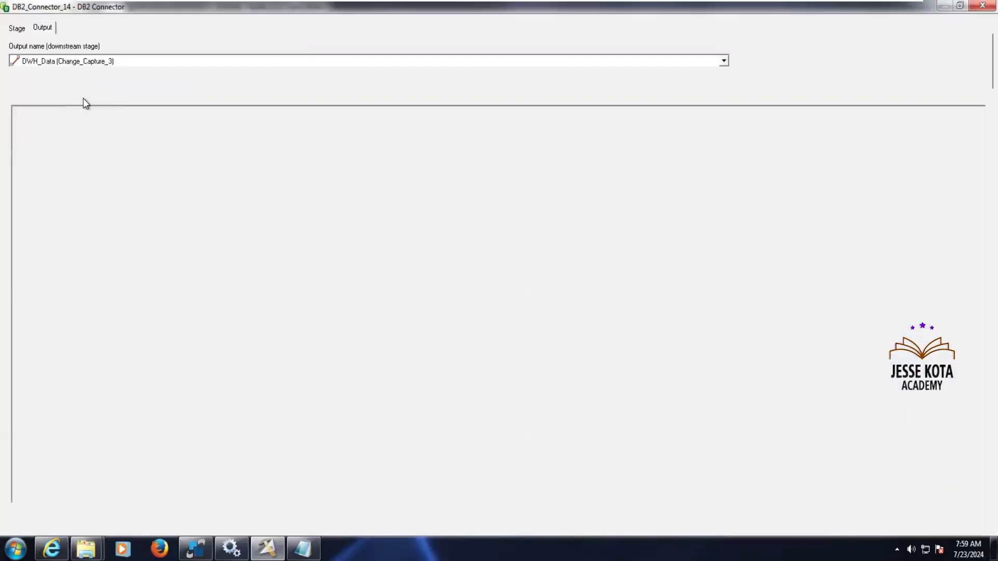
key("ctrl+Tab")
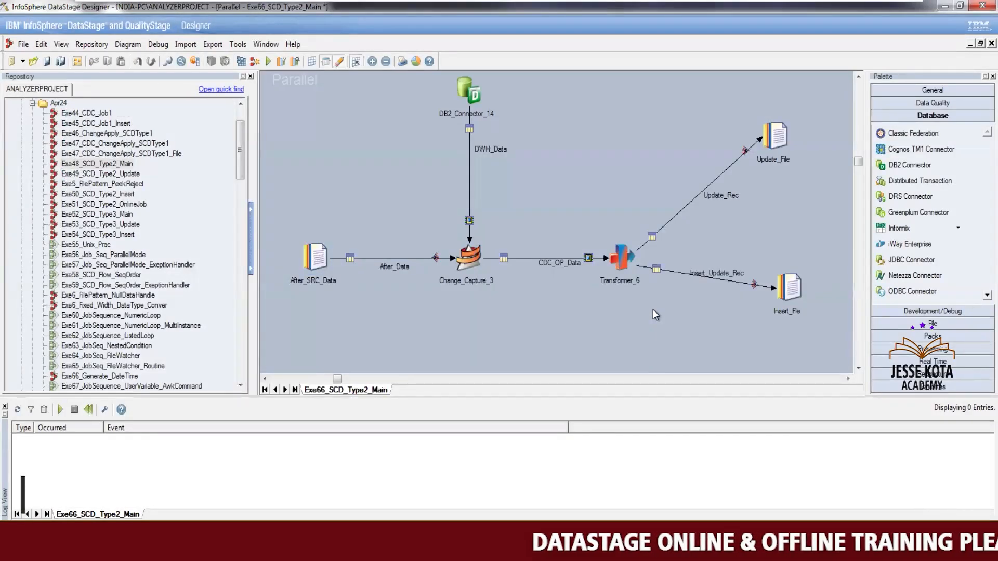
Check the SCD Type 2 slide outside the virtual machine and find the Before_CDC file in the C:\Source folder.
mouse_move(878, 9)
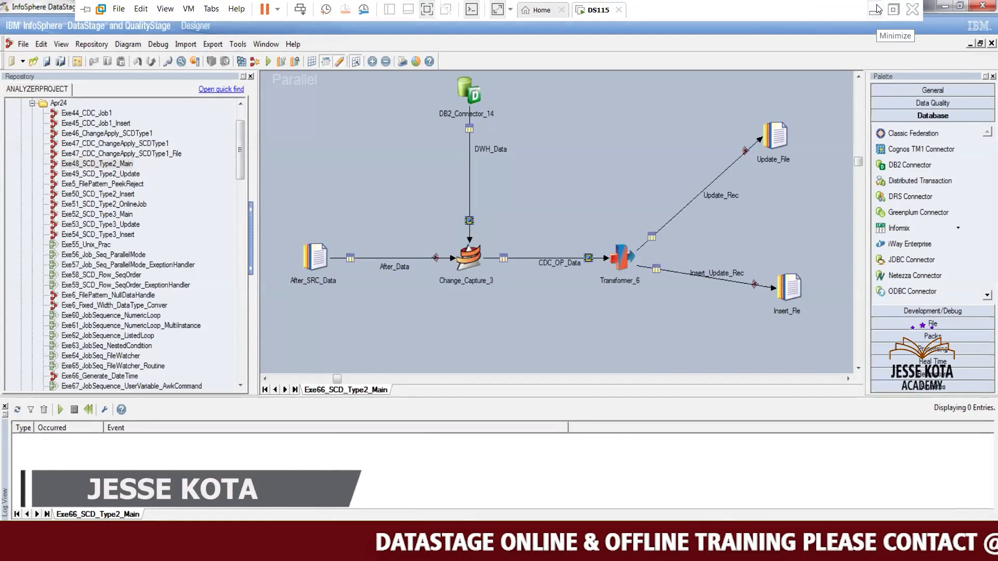
left_click(878, 9)
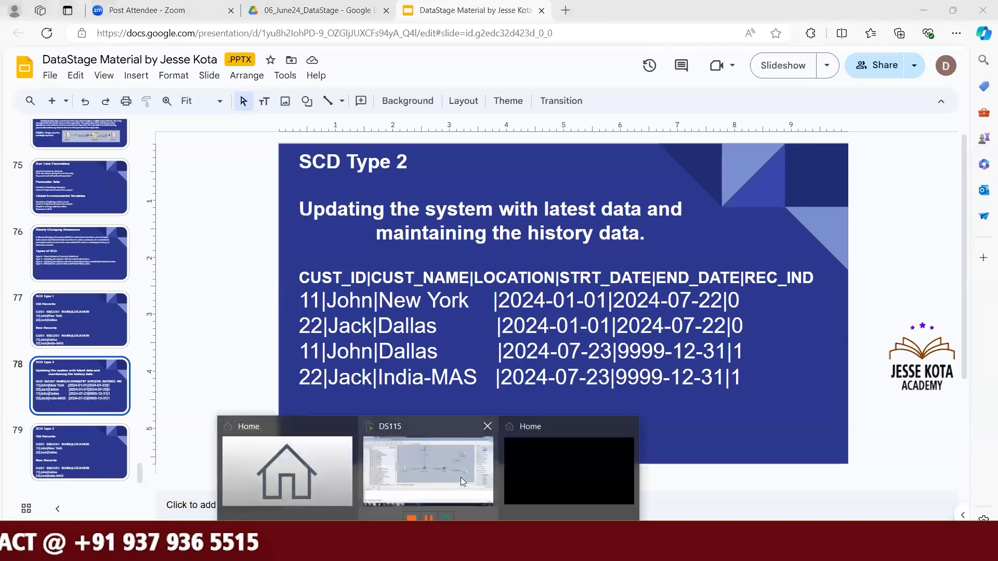
left_click(461, 477)
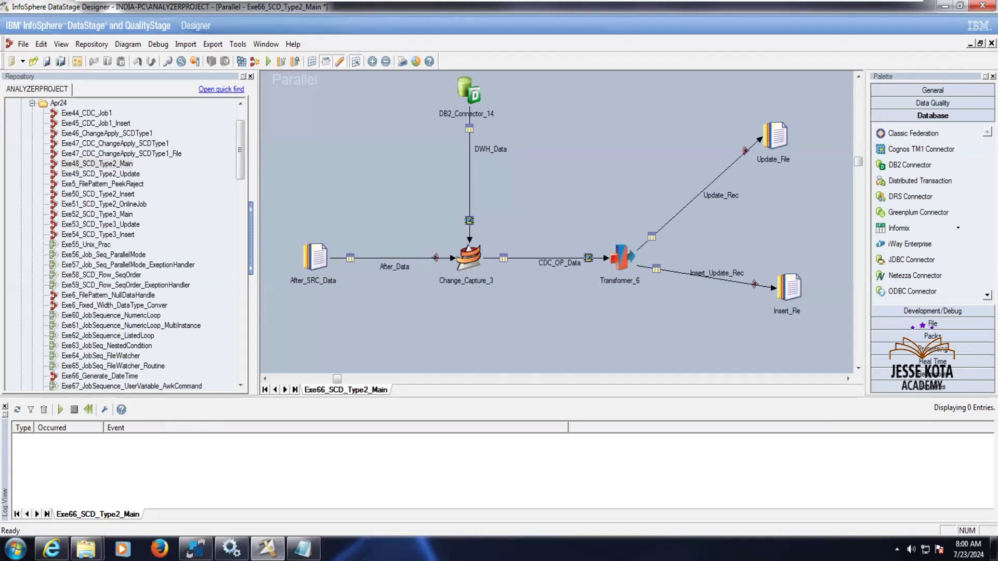
mouse_move(85, 548)
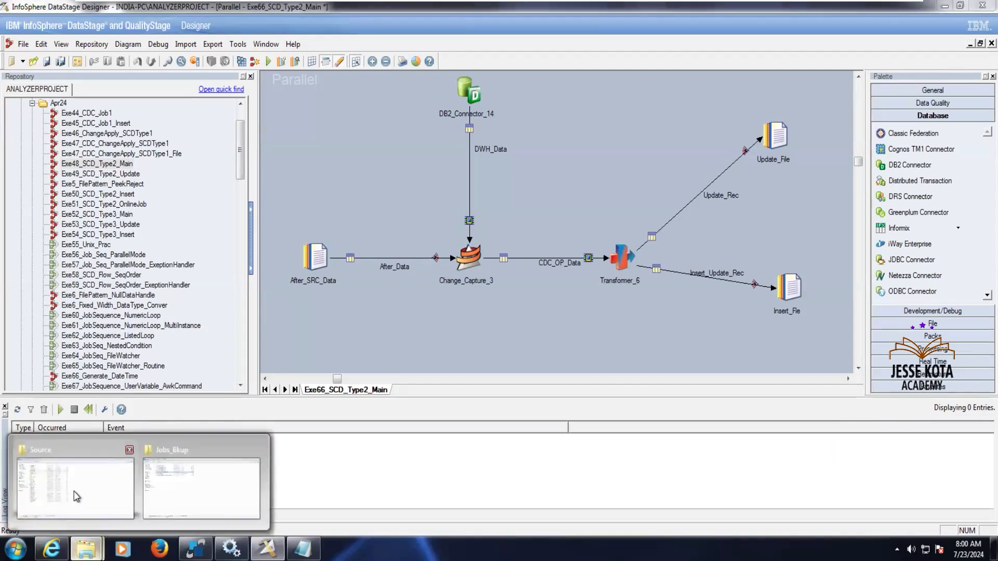
left_click(75, 489)
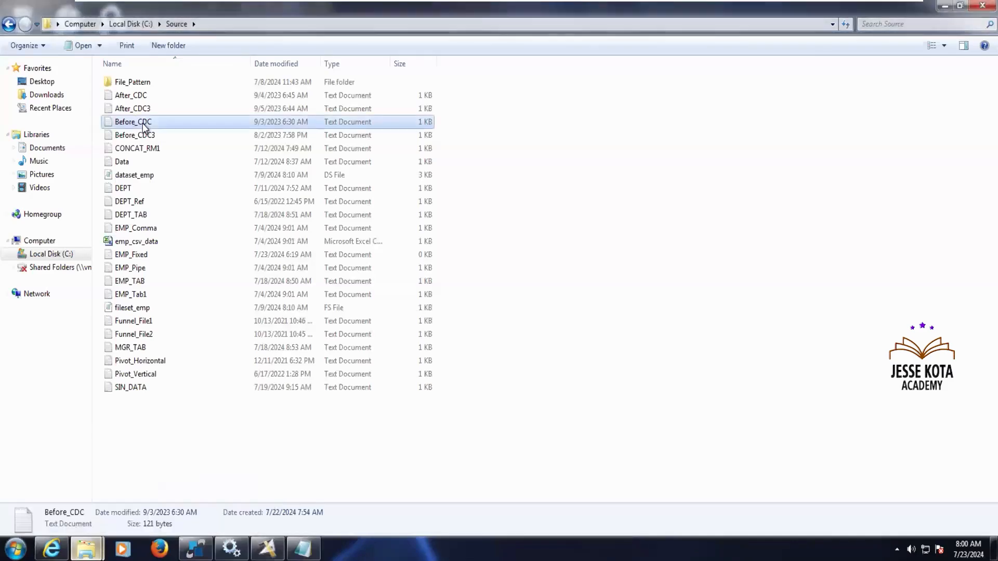
left_click(154, 134)
left_click(136, 123)
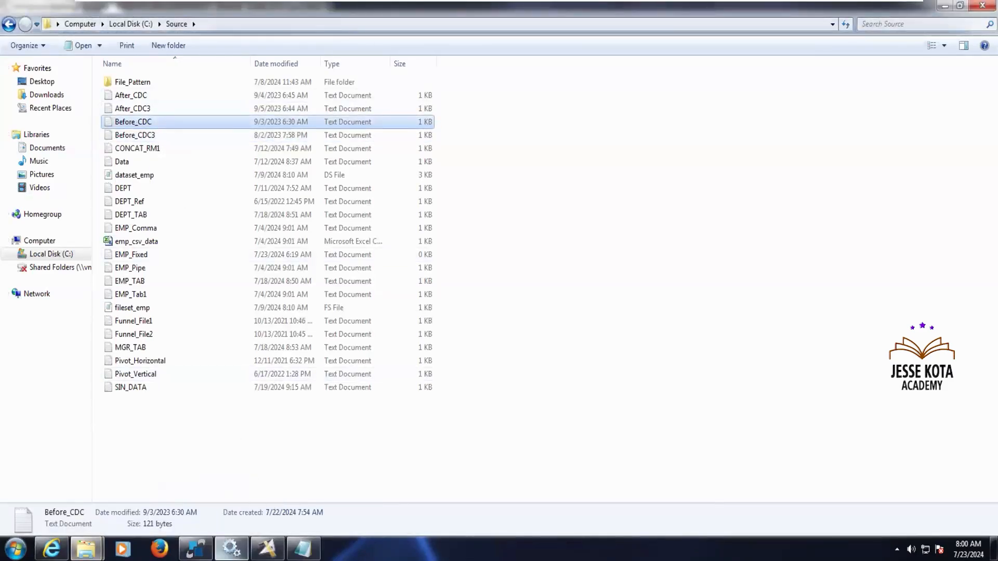
Switch to SqlDbx, reconnect to the XMETA database, and query all rows of the CUST_DIM_TYP2 table.
left_click(196, 549)
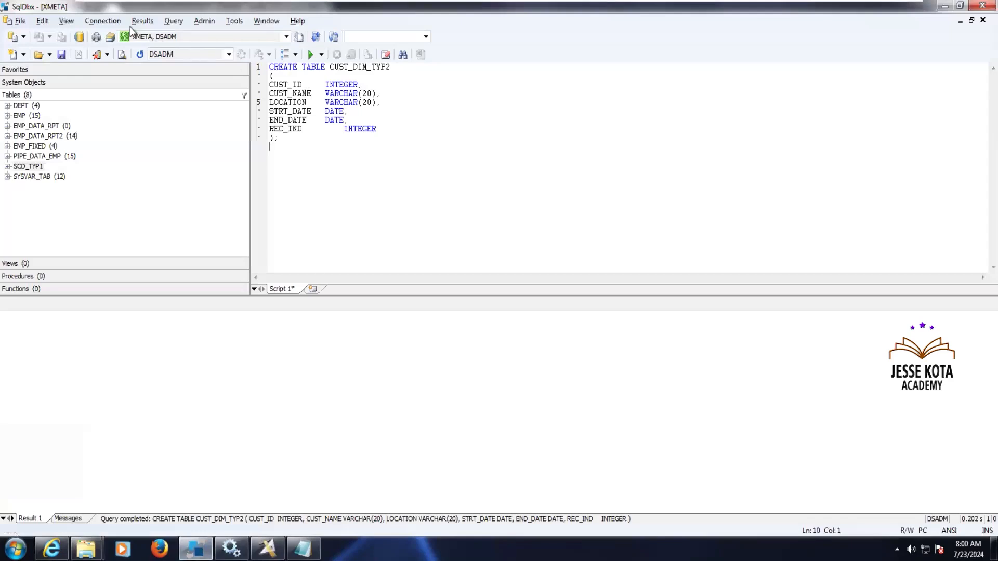
left_click(102, 21)
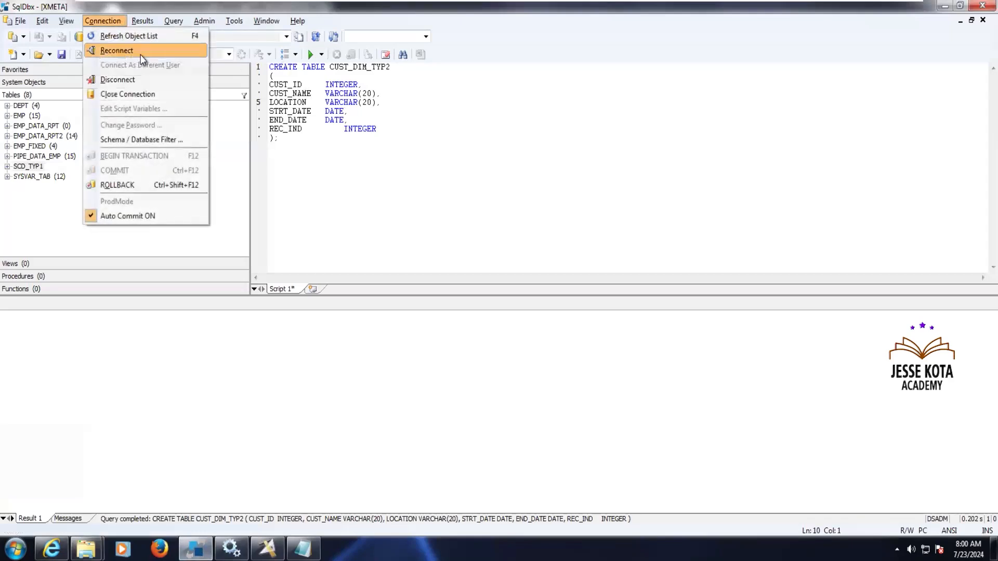
left_click(140, 52)
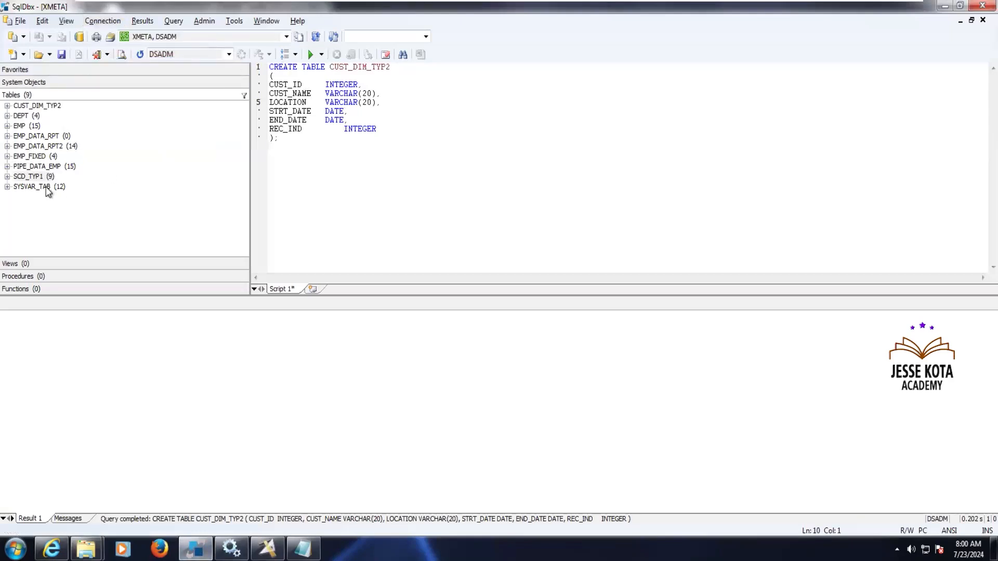
left_click(43, 106)
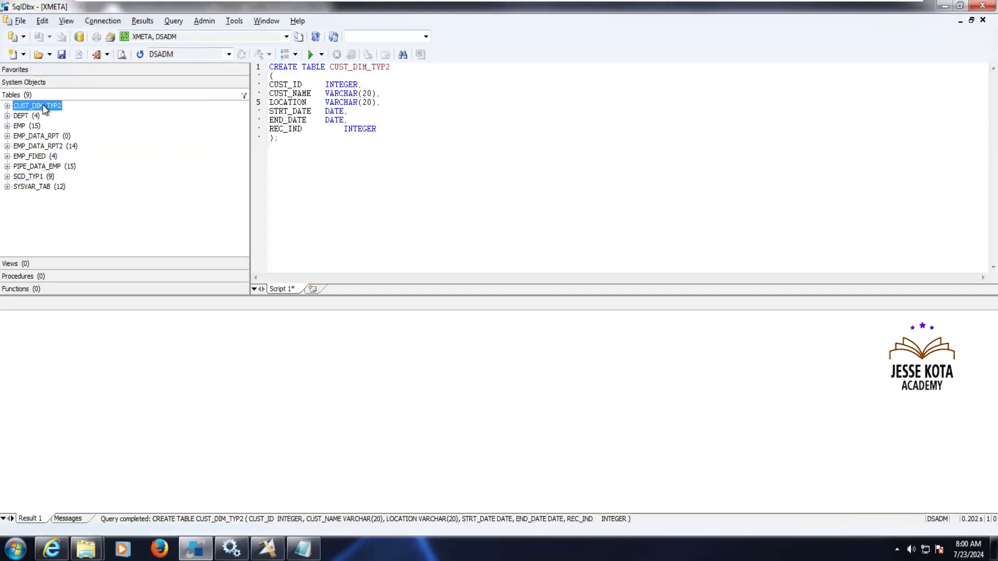
right_click(43, 106)
left_click(62, 112)
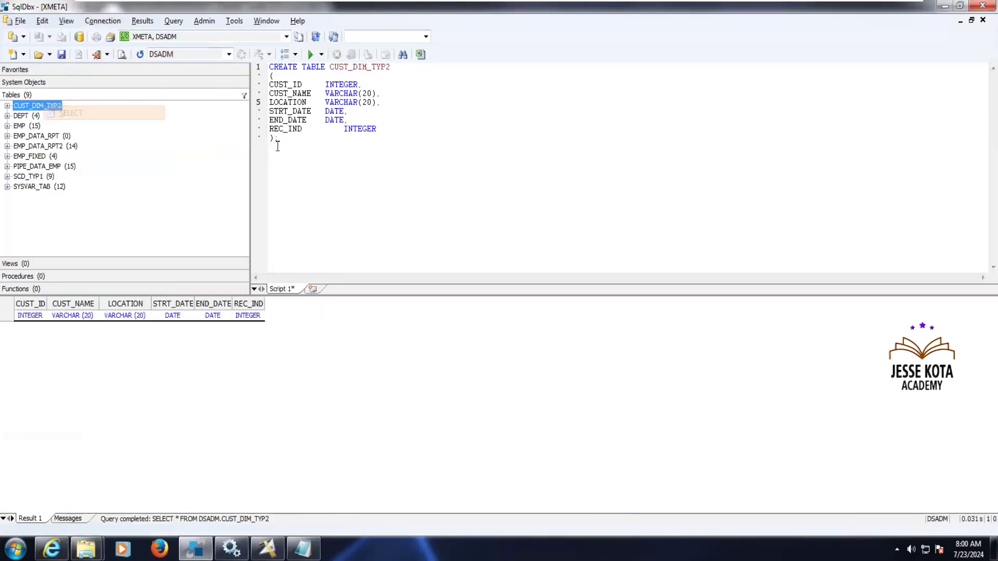
Clear the CREATE TABLE CUST_DIM_TYP2 statement from the SQL script.
left_click(391, 156)
key("ctrl+a")
key("Delete")
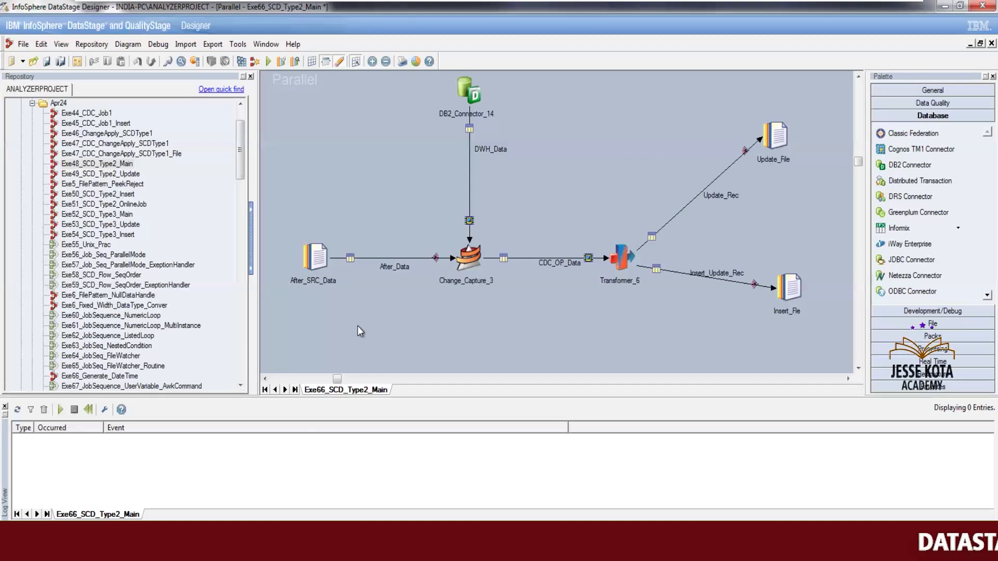
left_click_drag(292, 232, 345, 301)
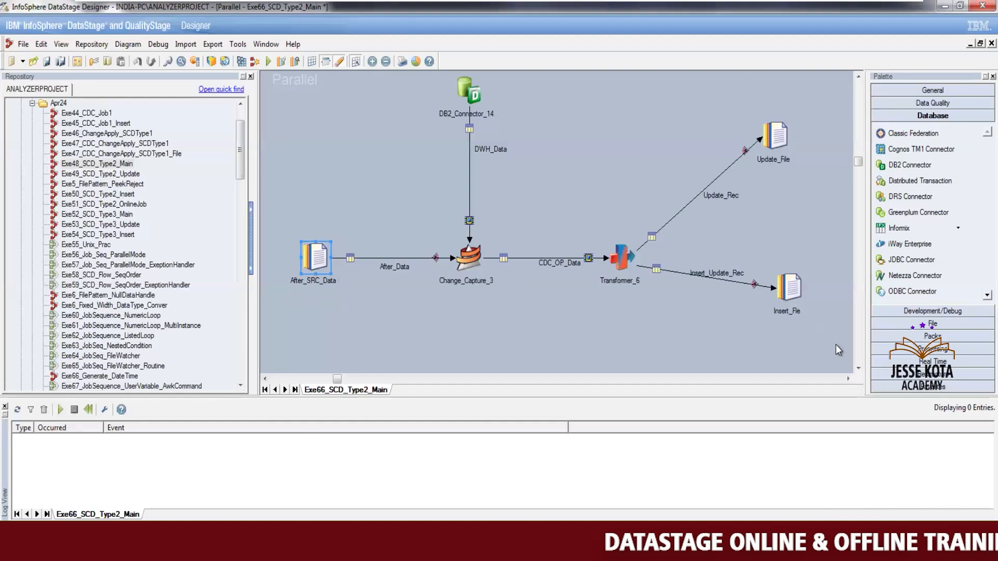
key("Tab")
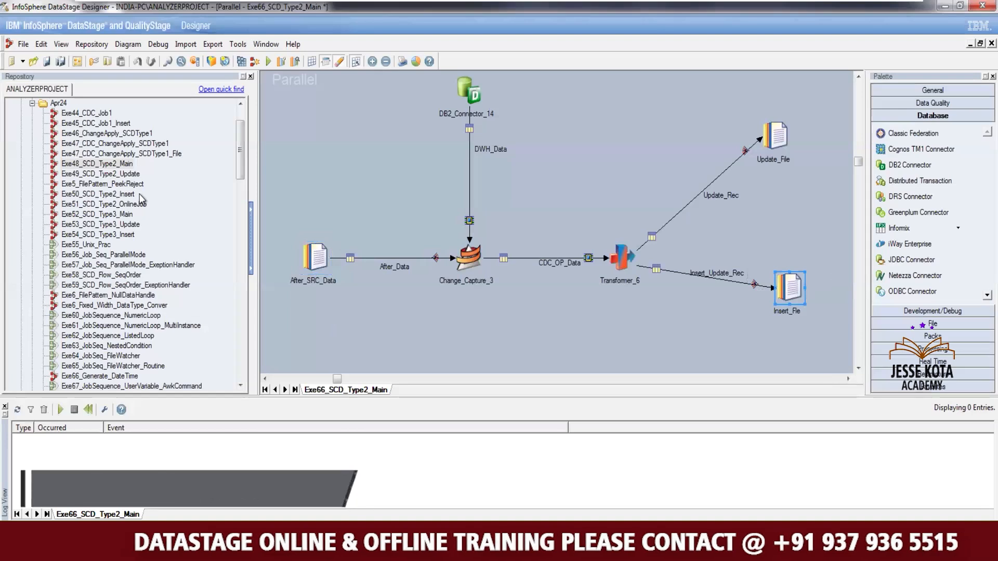
double_click(125, 194)
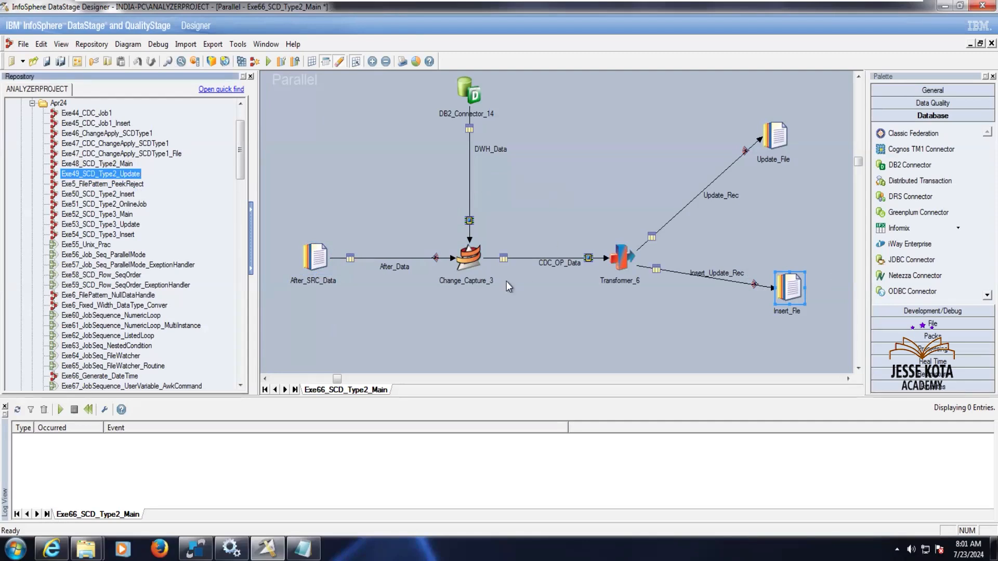
Open the Change_Capture_3 stage and examine how ChangeCode() is mapped in the CDC_OP_Data output.
double_click(476, 257)
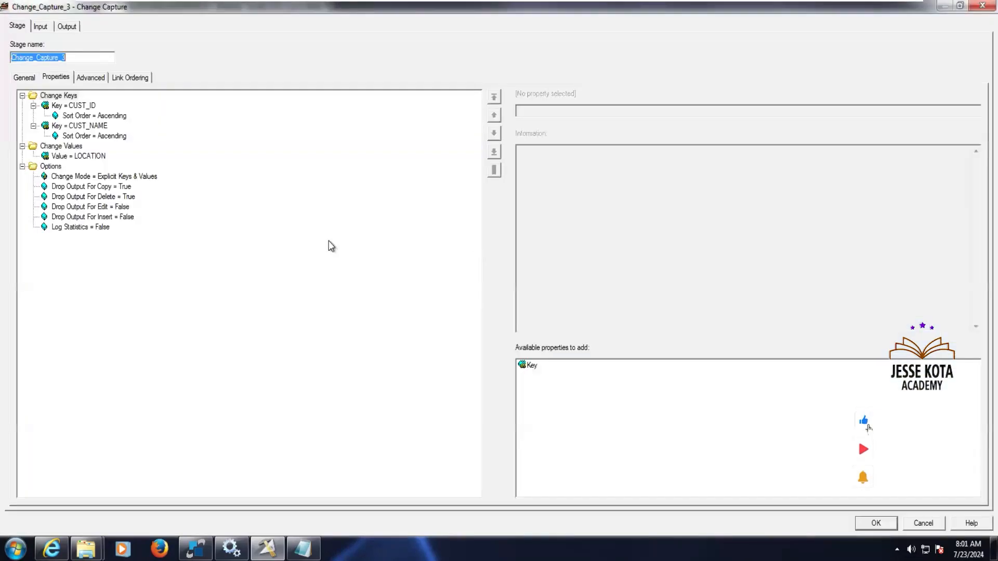
left_click(67, 26)
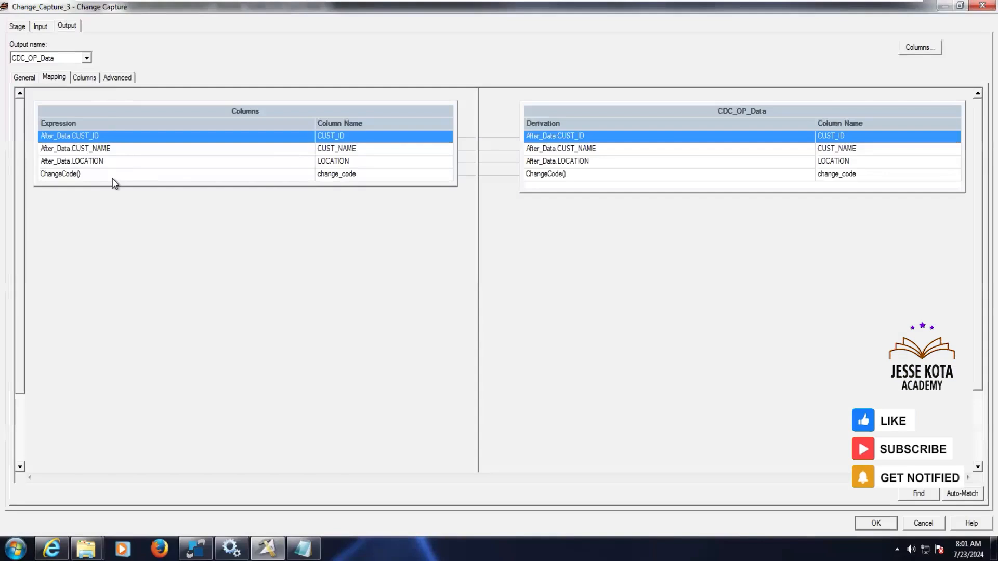
left_click(113, 176)
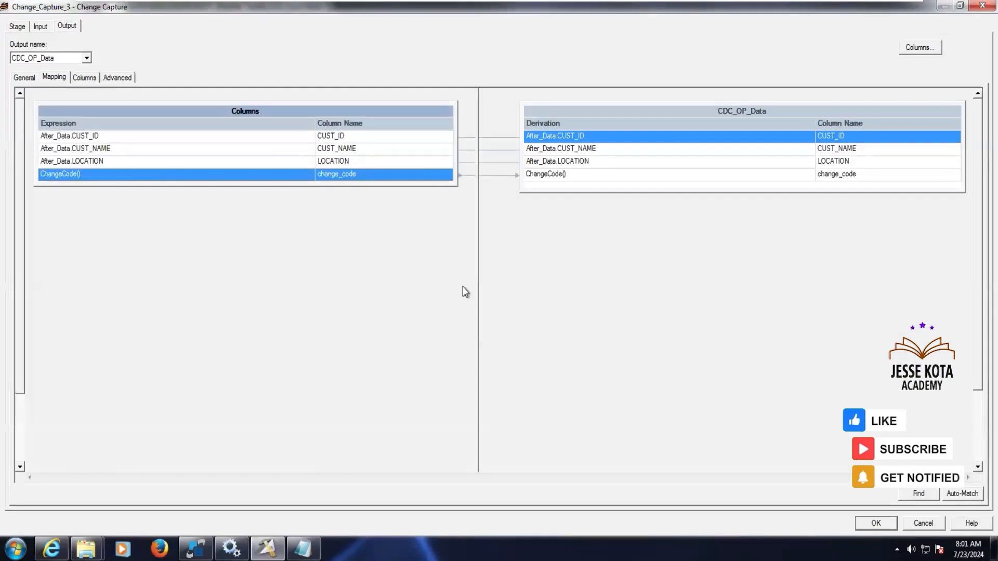
Review the Change_Capture_3 drop-output options for edit, insert, copy and delete, recheck the output mapping, and close the stage.
left_click(17, 27)
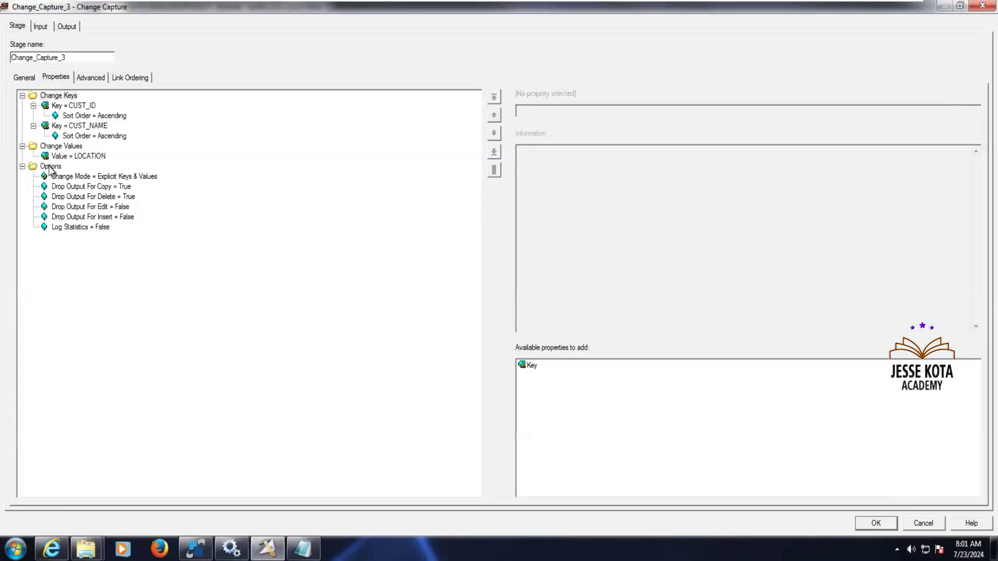
left_click(51, 167)
left_click(121, 209)
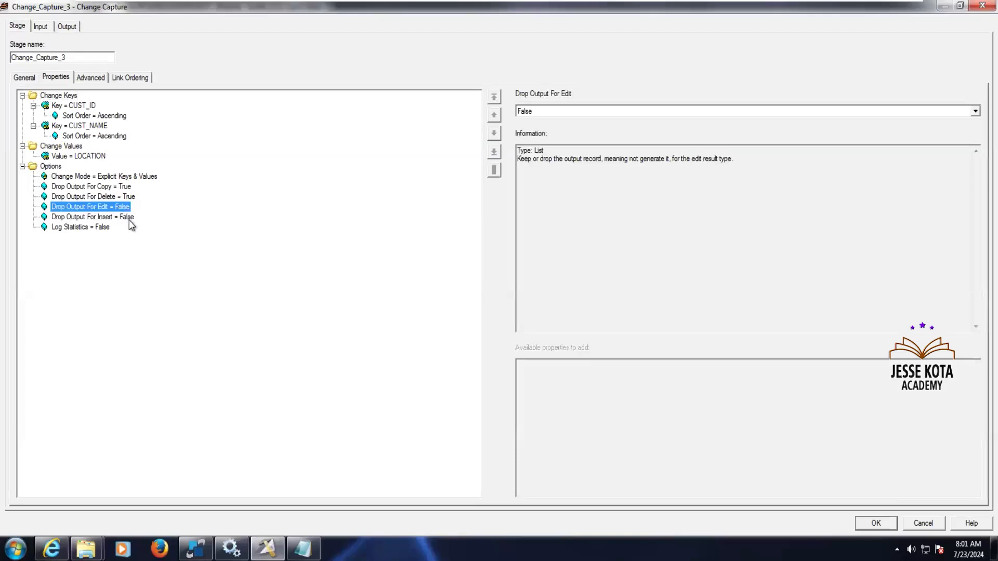
left_click(130, 218)
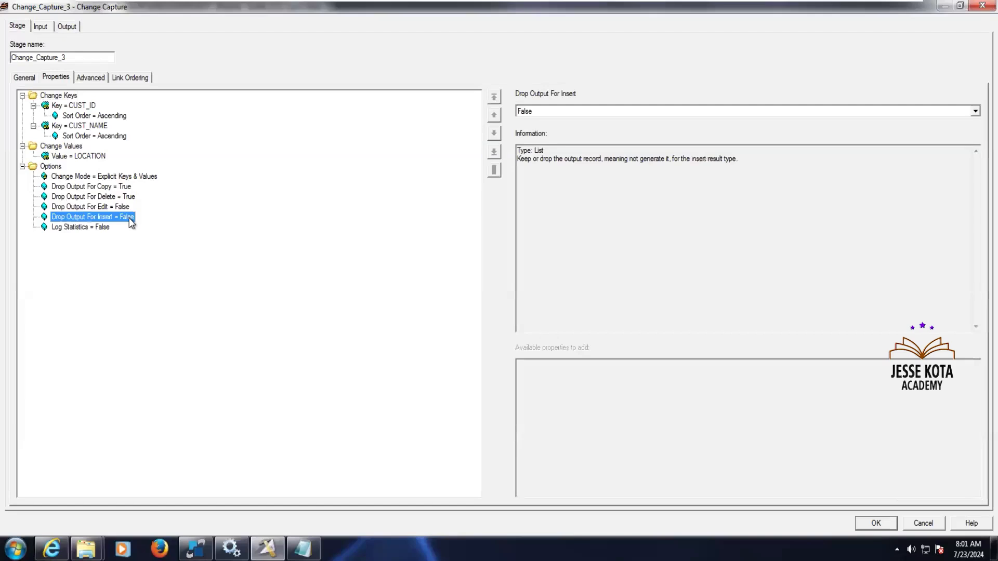
left_click(115, 187)
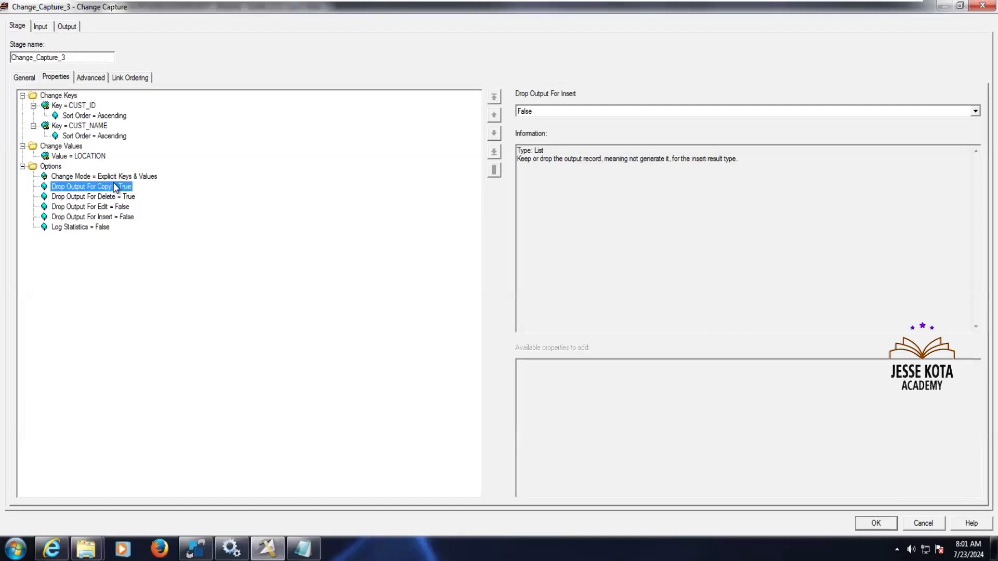
left_click(132, 199)
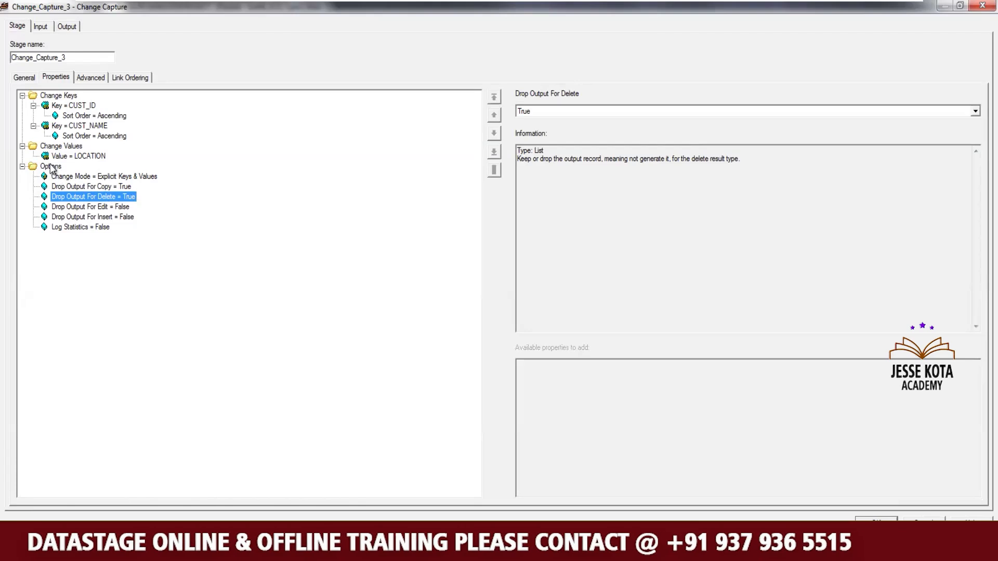
key("Up")
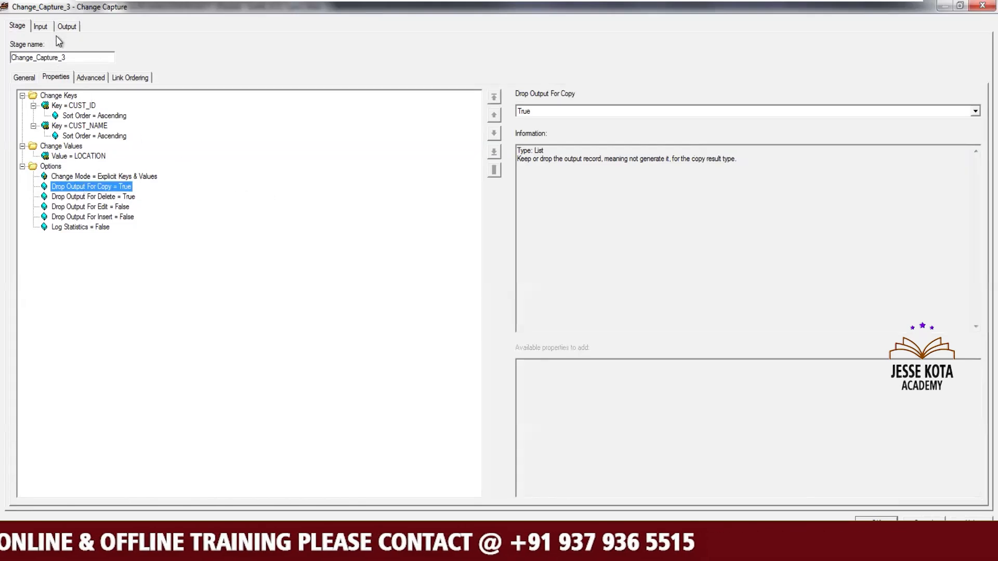
left_click(66, 26)
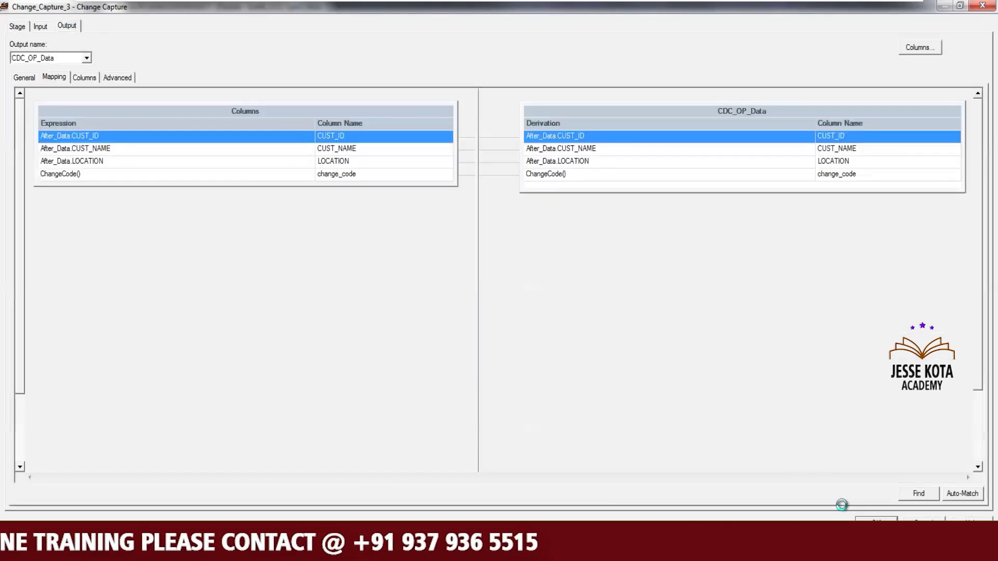
key("Return")
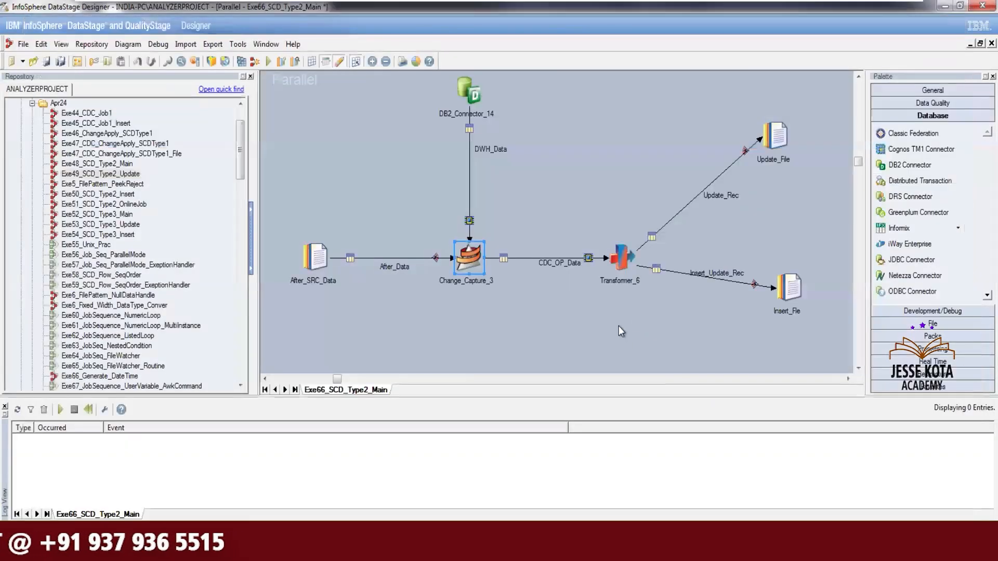
left_click(619, 327)
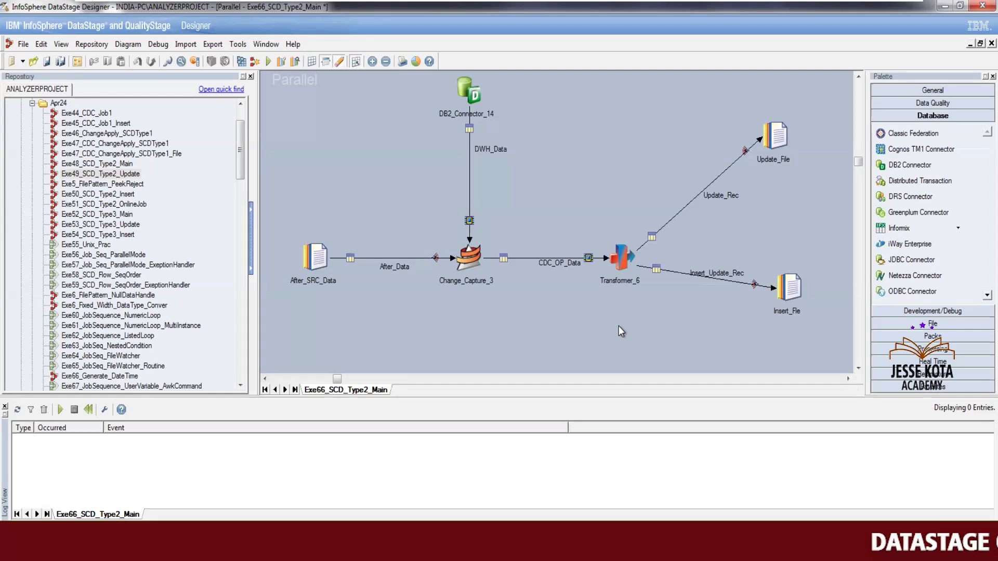
Save and compile the Exe66_SCD_Type2_Main job and run it with no warning limit.
left_click(267, 61)
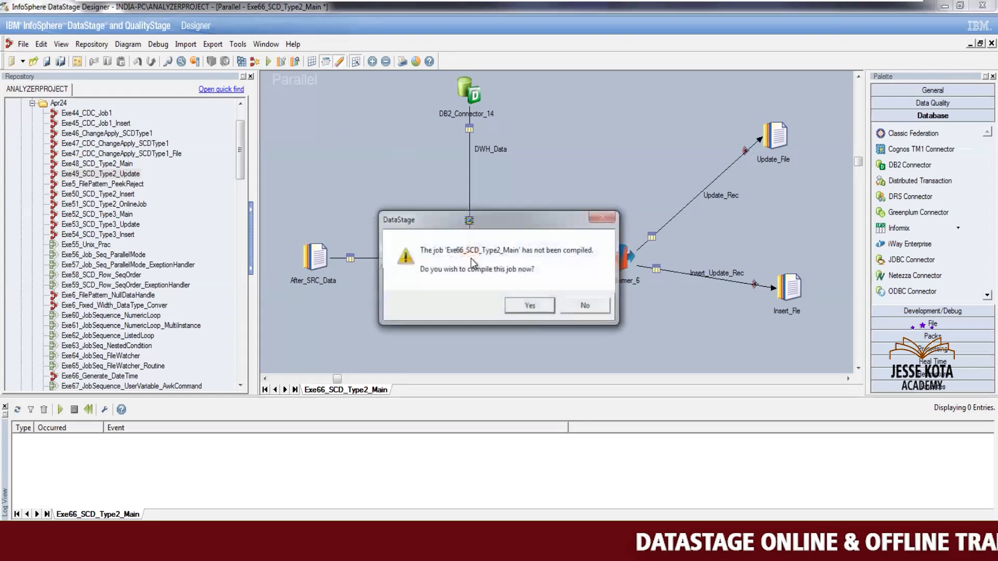
left_click(528, 309)
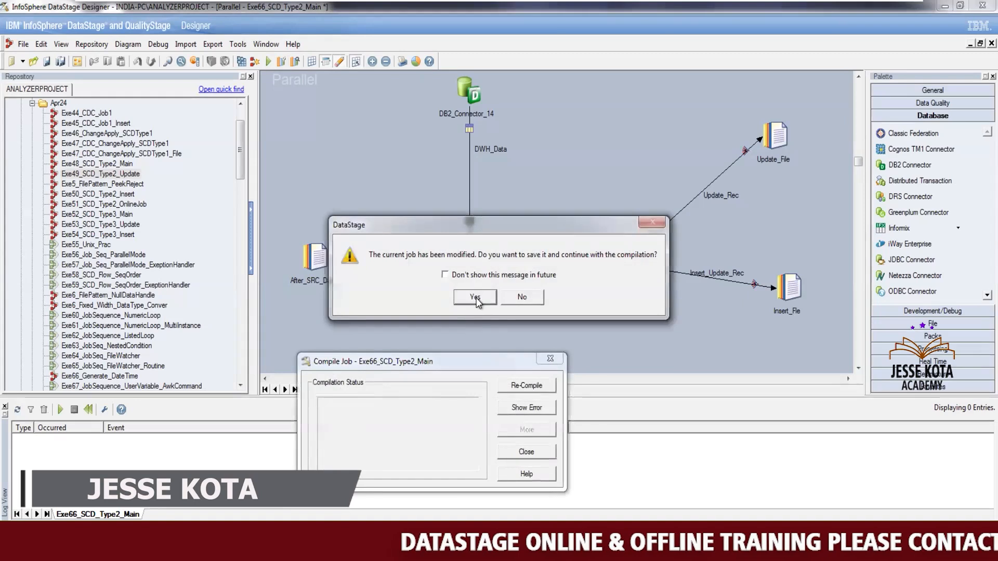
left_click(476, 296)
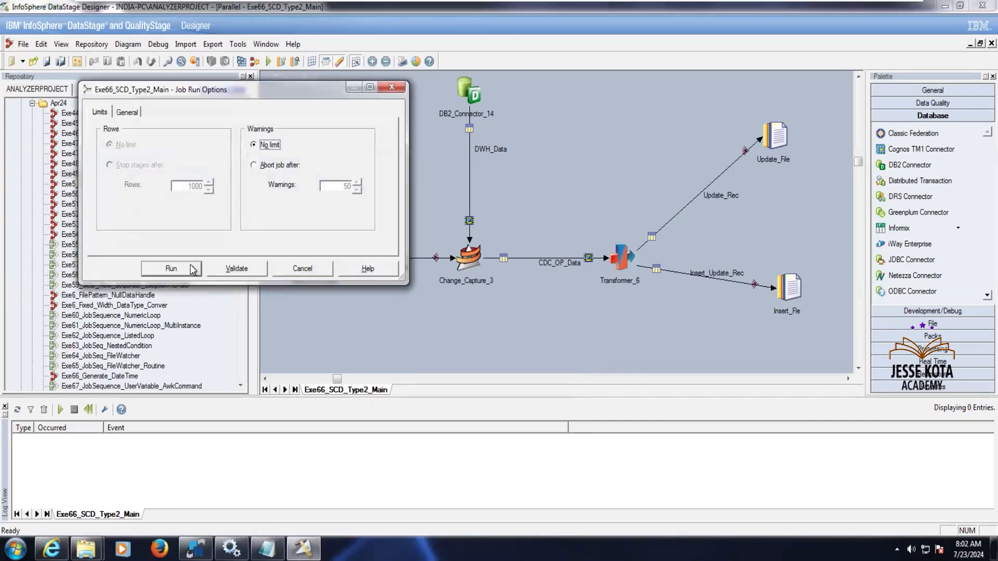
left_click(191, 268)
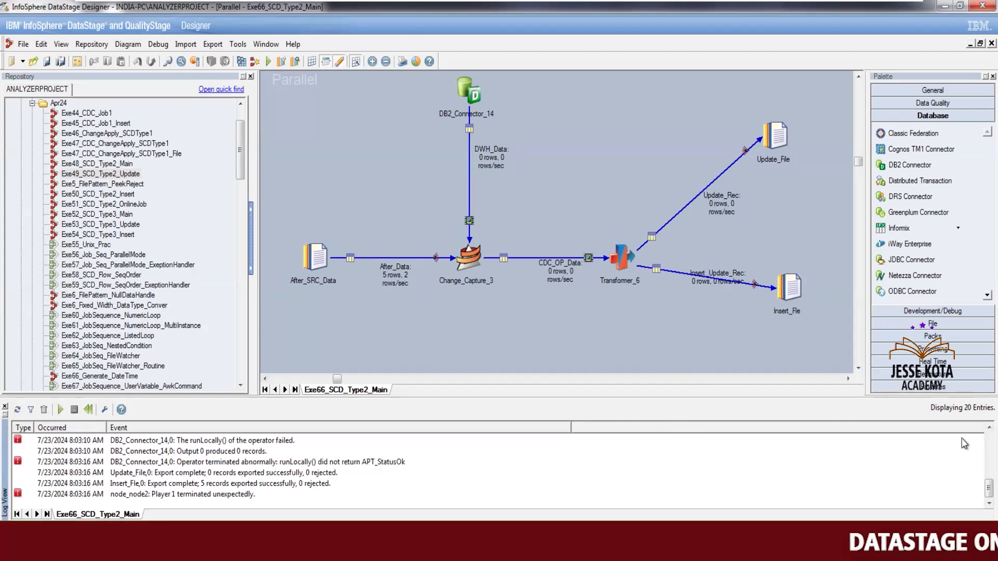
Examine the details of the DB2_Connector_14 warning in the job log.
scroll(936, 437, "up", 2)
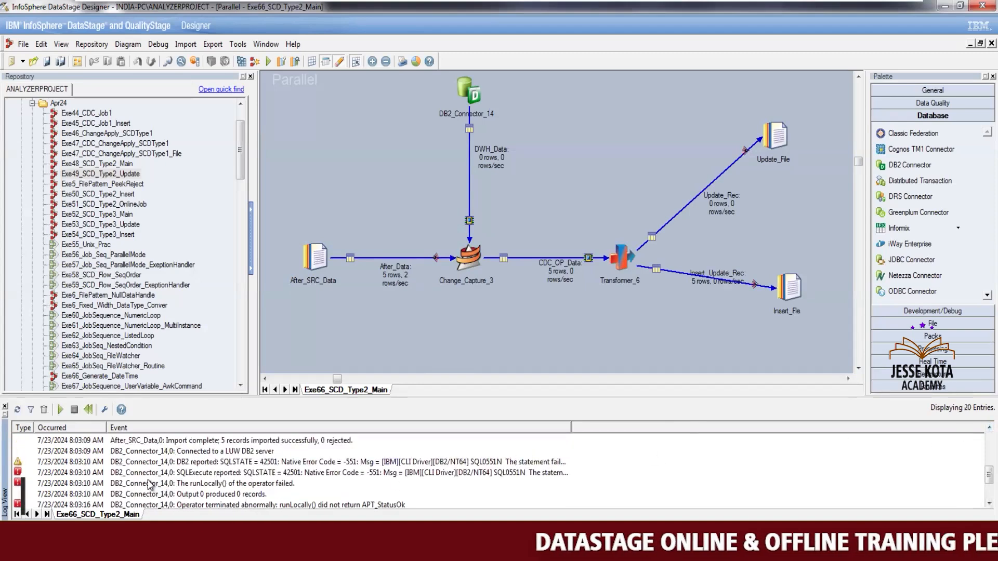
double_click(173, 463)
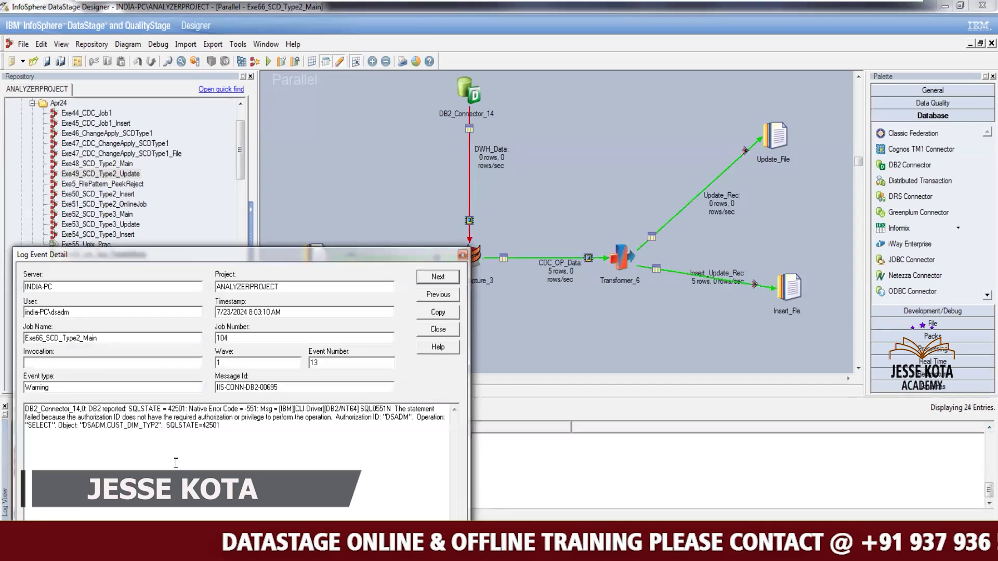
left_click(462, 256)
Switch to the Notepad notes and copy the five GRANT statements for EMP_FIXED.
mouse_move(866, 9)
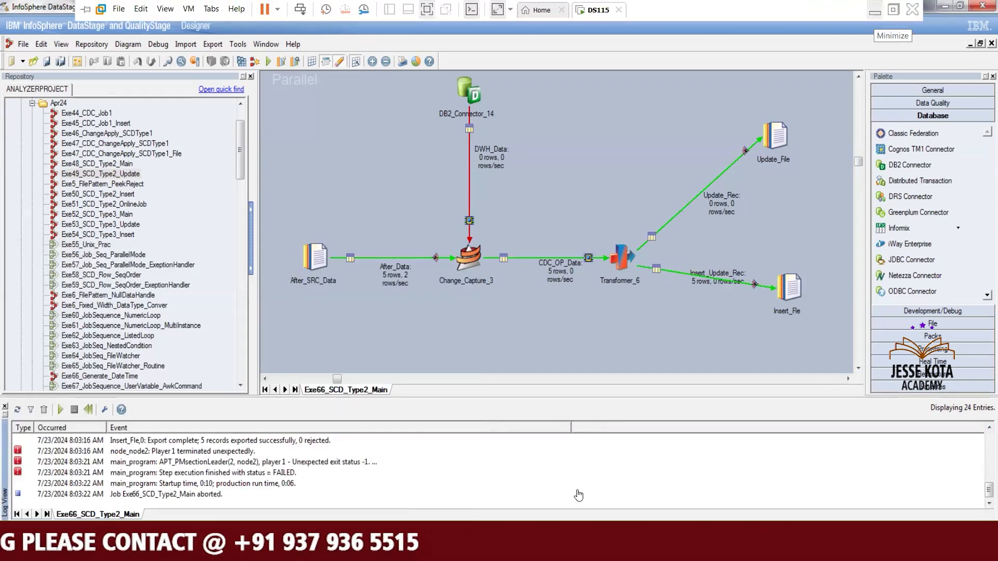
left_click(875, 10)
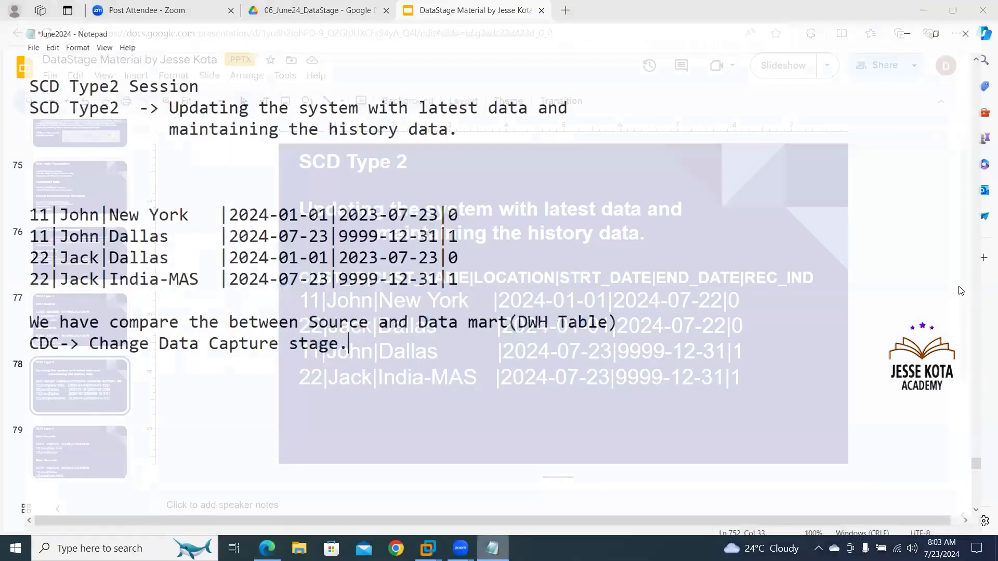
scroll(951, 268, "up", 15)
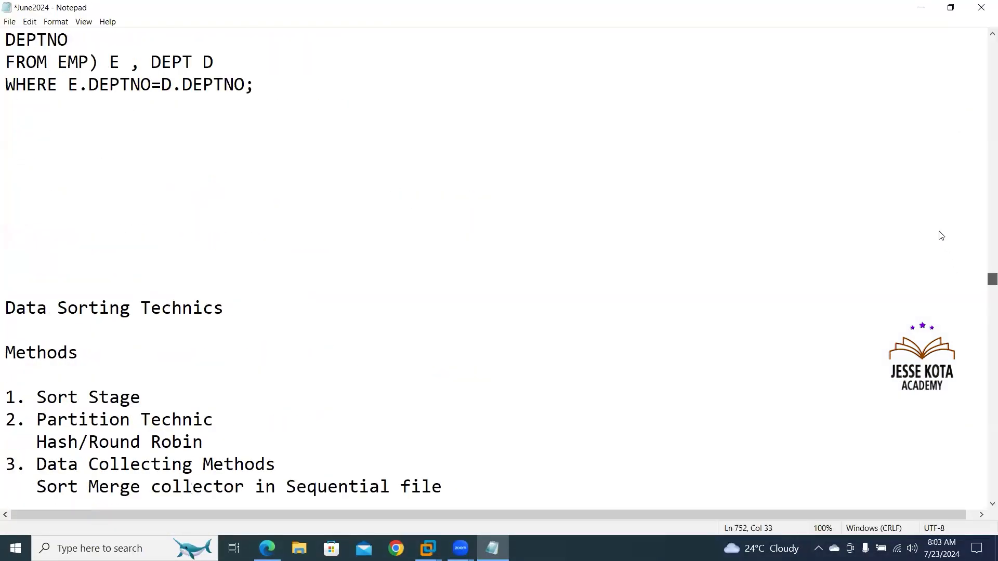
scroll(930, 213, "up", 20)
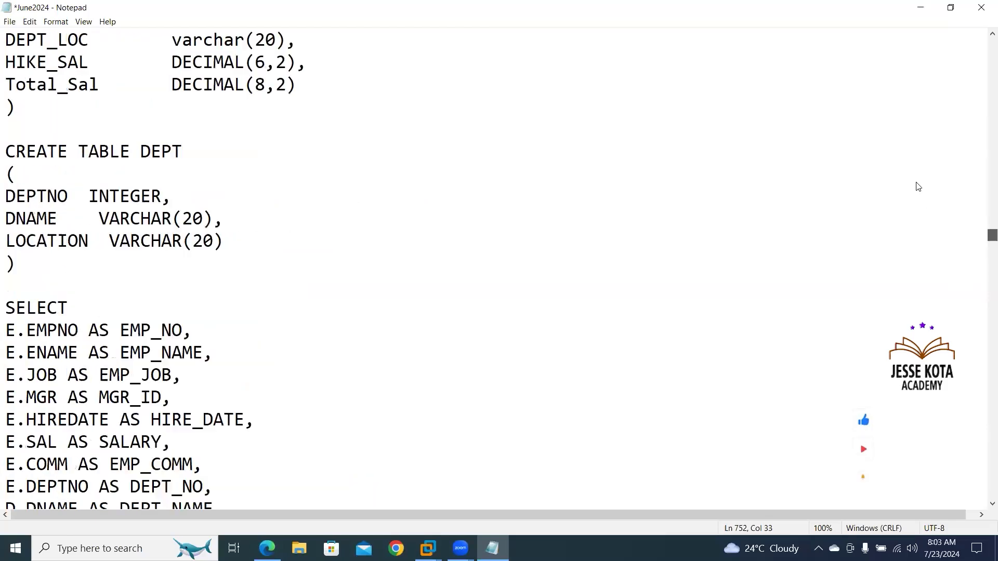
scroll(918, 187, "up", 20)
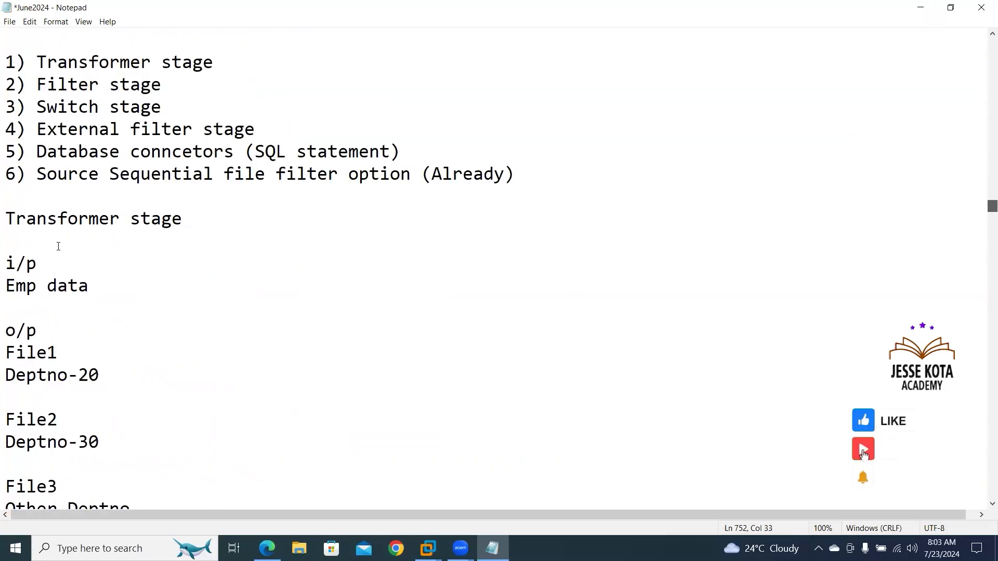
scroll(388, 132, "up", 5)
key("shift+Up")
key("shift+Up")
key("shift+Up")
key("shift+Up")
key("shift+Up")
key("shift+Up")
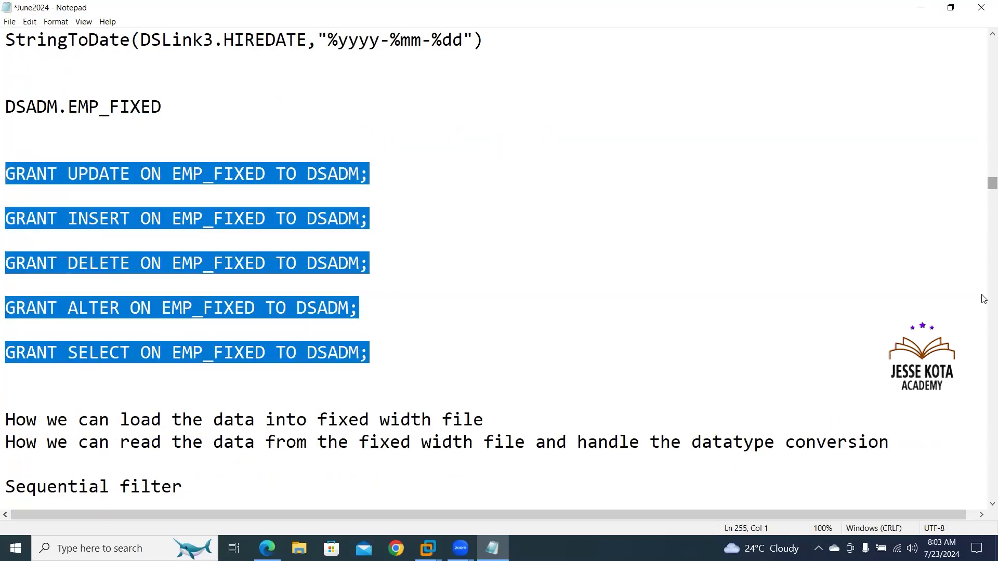
Paste the copied EMP_FIXED GRANT statements at the end of the notes.
scroll(984, 299, "down", 20)
scroll(984, 446, "down", 20)
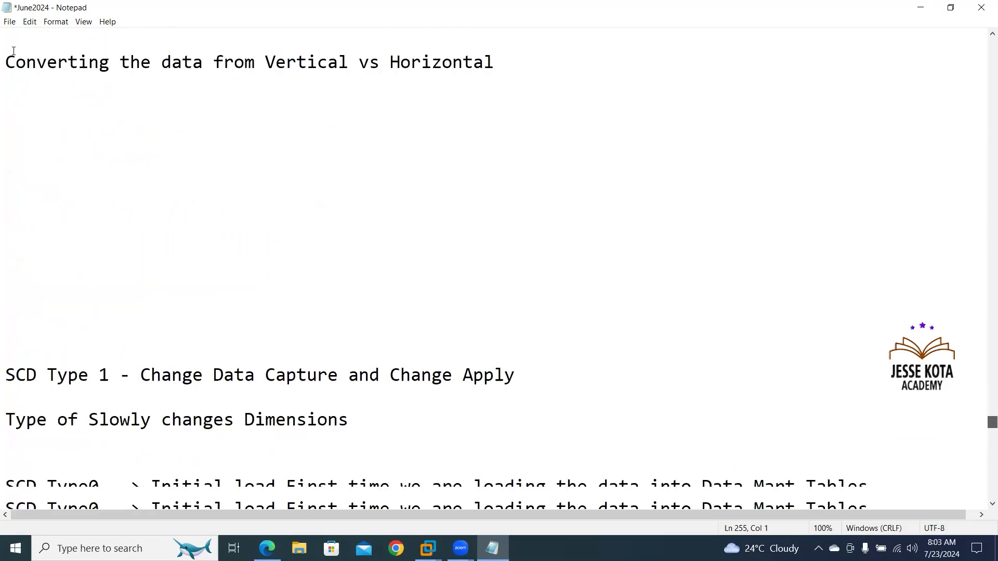
scroll(15, 50, "down", 5)
scroll(15, 50, "down", 5)
key("ctrl+End")
scroll(14, 50, "up", 3)
Take the table name CUST_DIM_TYP2 from SqlDbx and replace EMP_FIXED with it in the GRANT UPDATE statement in Notepad.
left_click(427, 548)
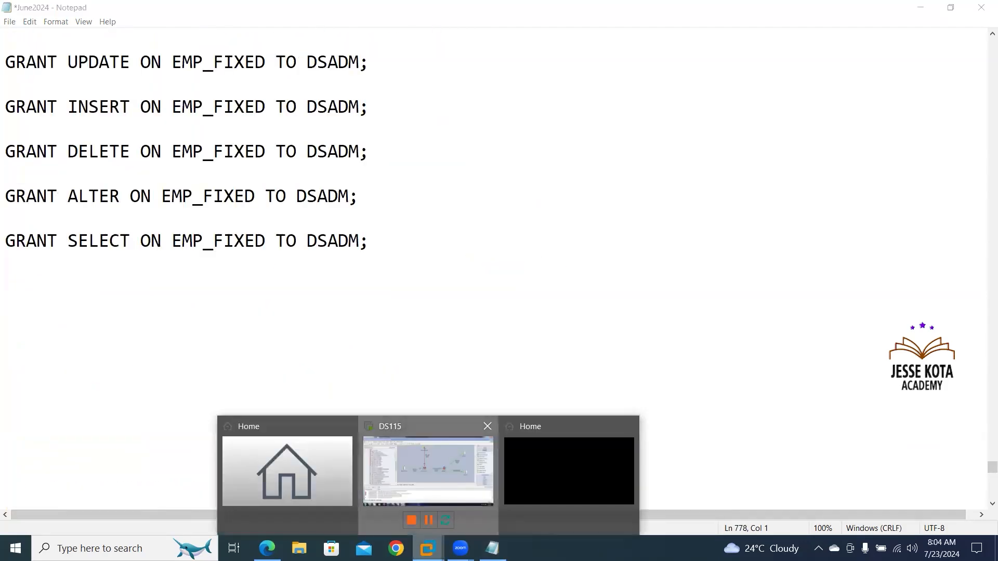
left_click(427, 470)
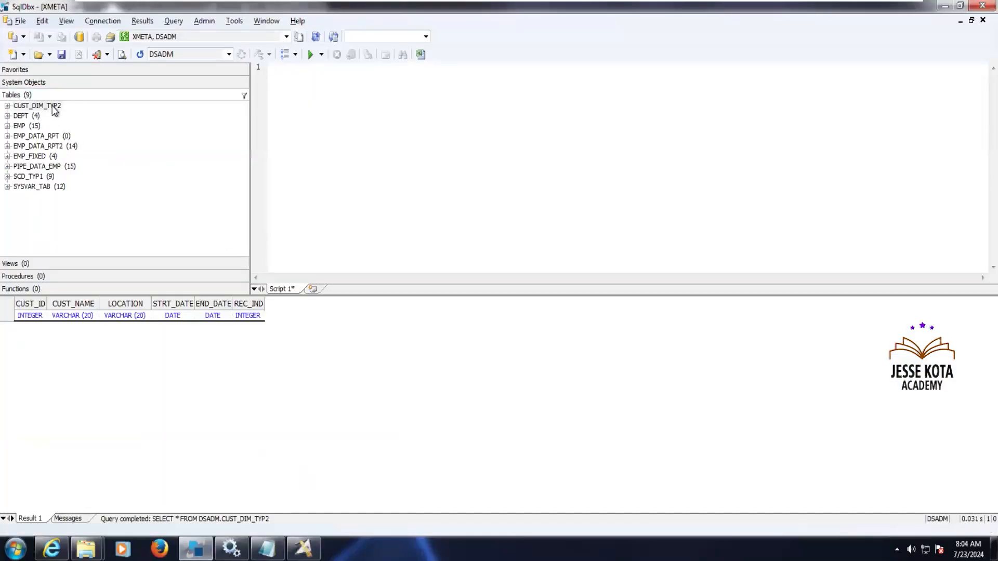
left_click(315, 99)
key("Return")
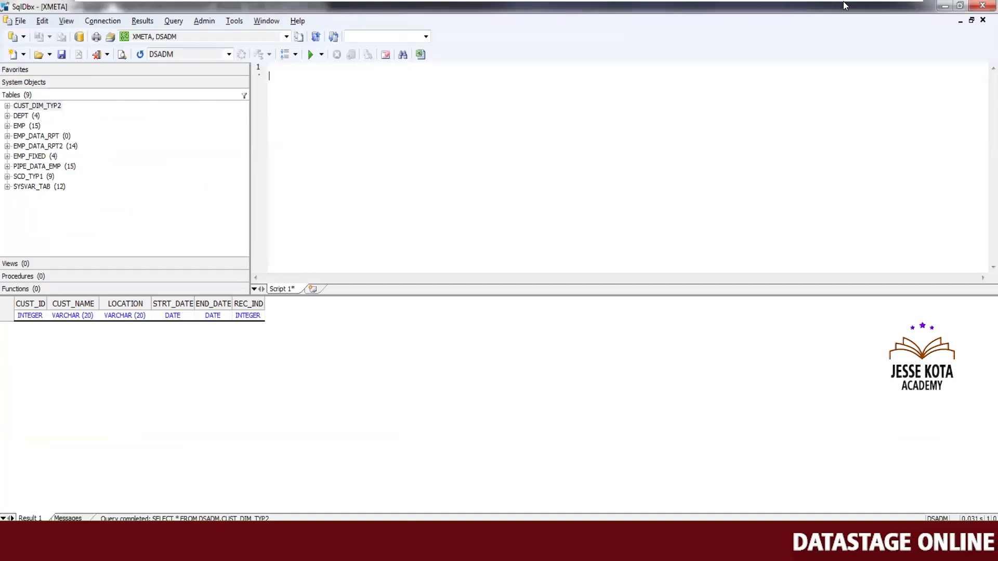
key("alt+Tab")
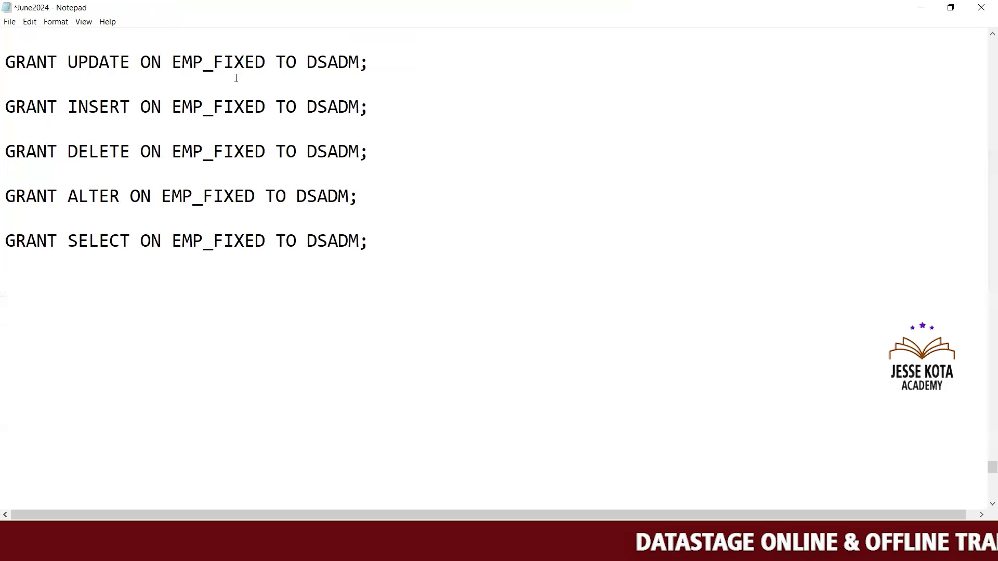
left_click_drag(172, 62, 255, 62)
double_click(214, 61)
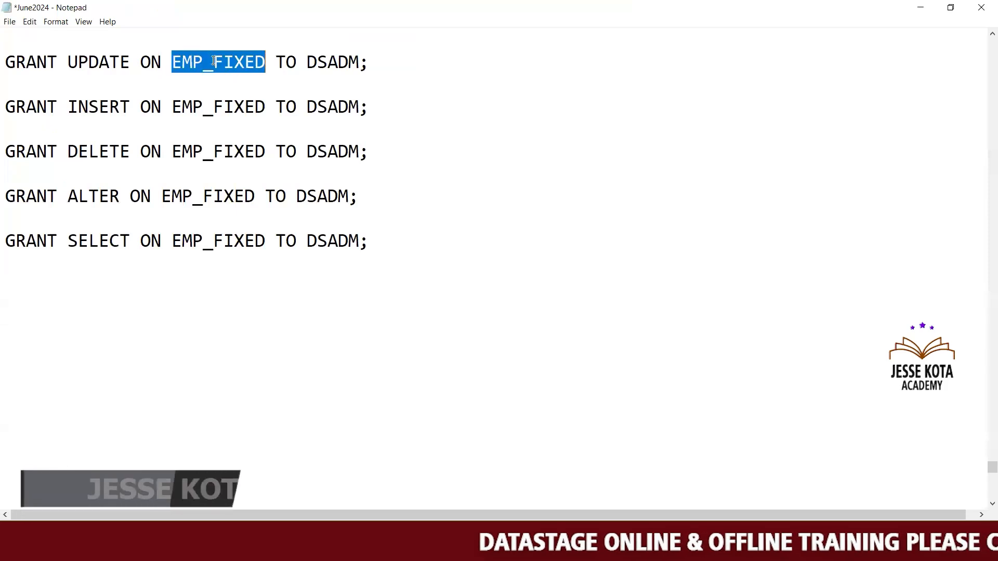
type("CUST_DIM_TYP2")
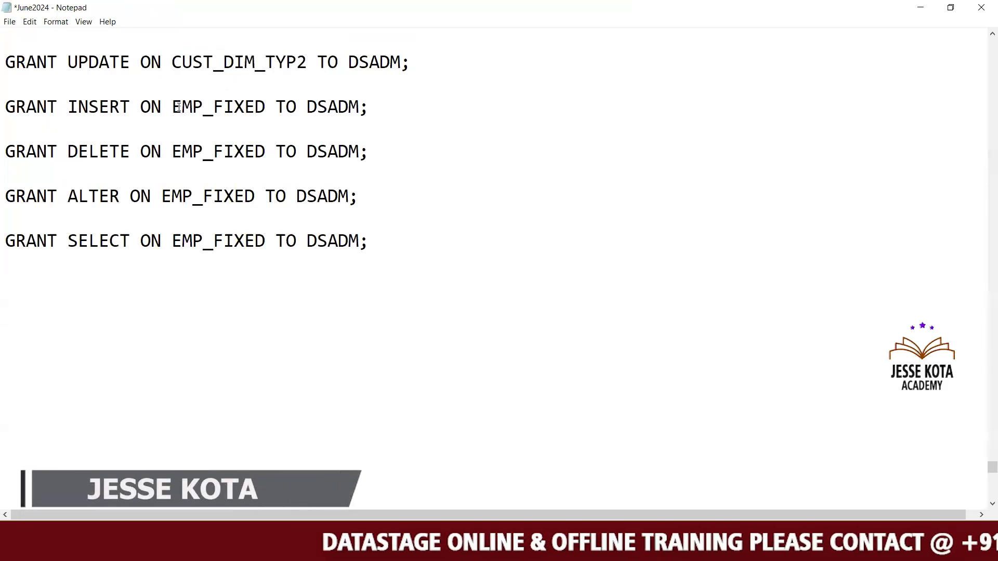
Replace EMP_FIXED with CUST_DIM_TYP2 in the GRANT INSERT, DELETE, ALTER and SELECT statements.
left_click_drag(173, 106, 265, 103)
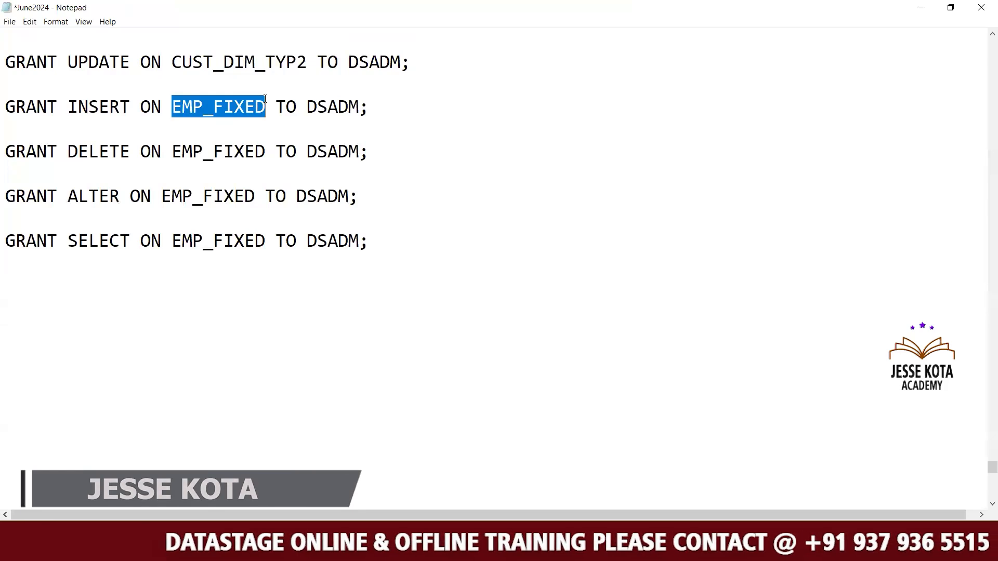
type("CUST_DIM_TYP2")
left_click_drag(174, 156, 265, 152)
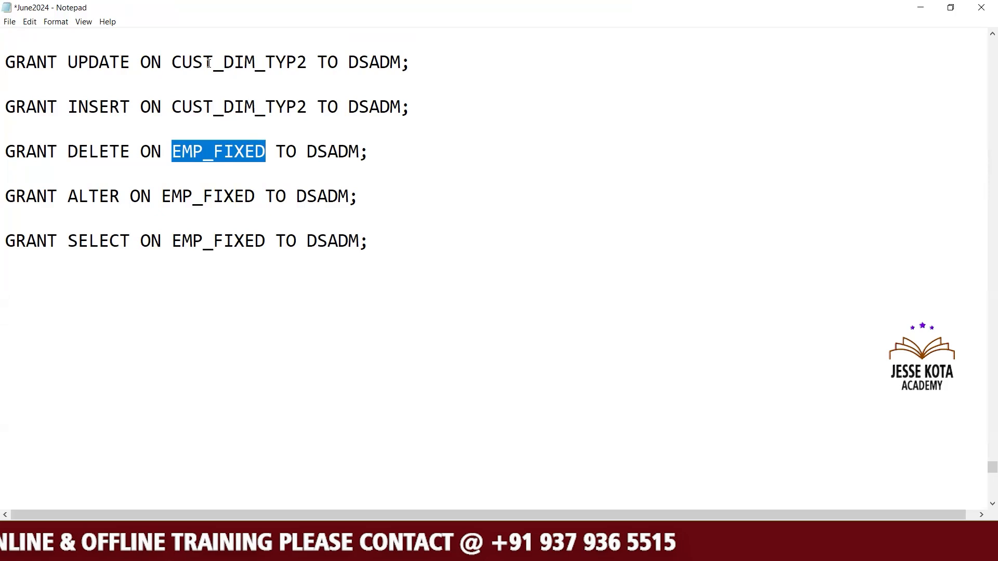
type("CUST_DIM_TYP2")
left_click_drag(162, 196, 254, 196)
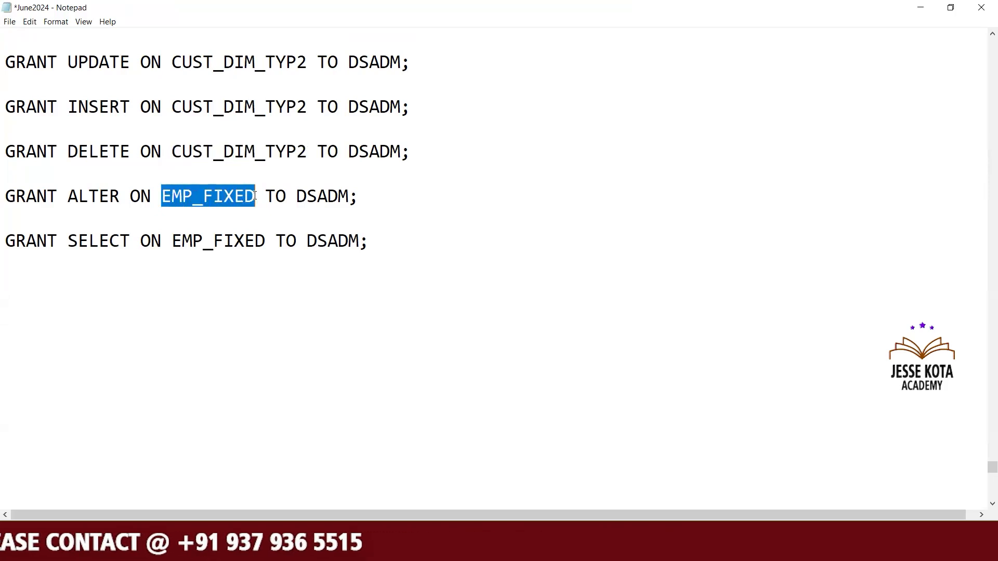
type("CUST_DIM_TYP2")
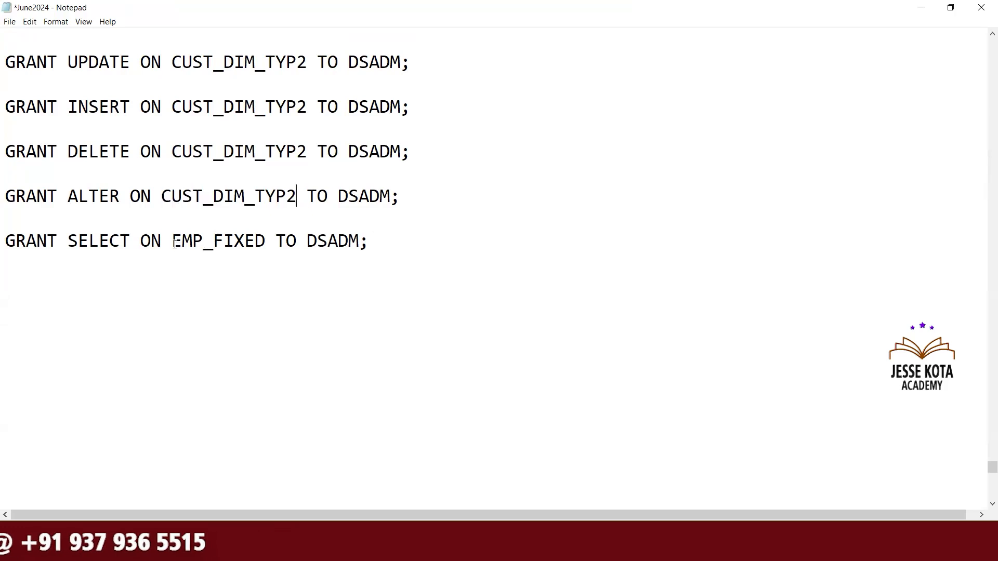
left_click_drag(170, 240, 263, 232)
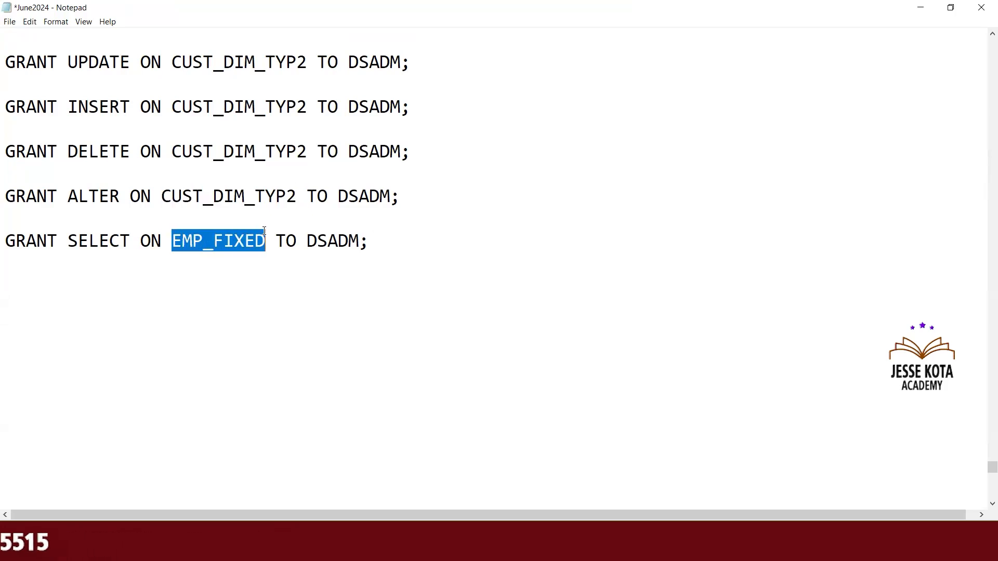
type("CUST_DIM_TYP2")
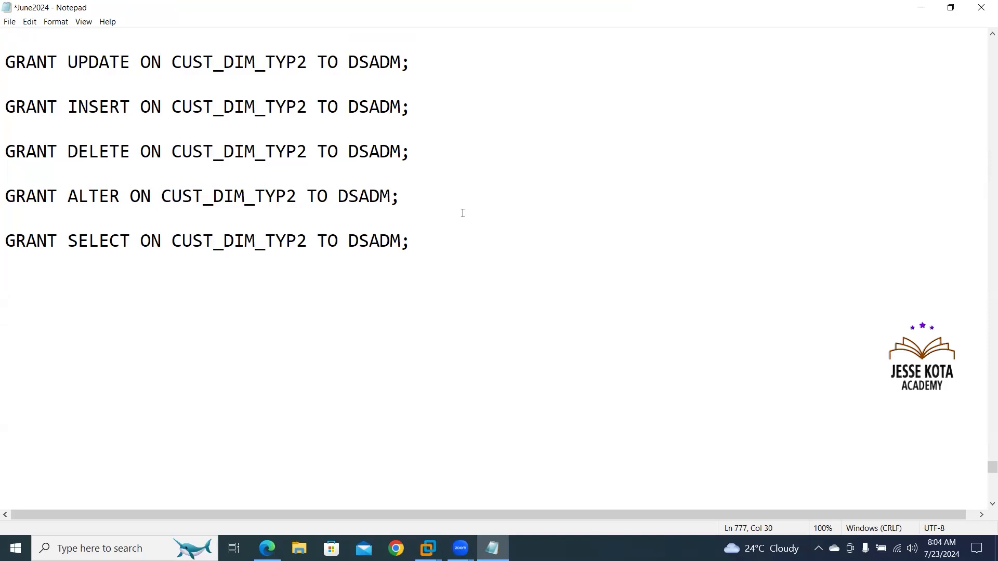
Copy the five CUST_DIM_TYP2 GRANT statements from Notepad into the SqlDbx script.
left_click_drag(448, 240, 15, 68)
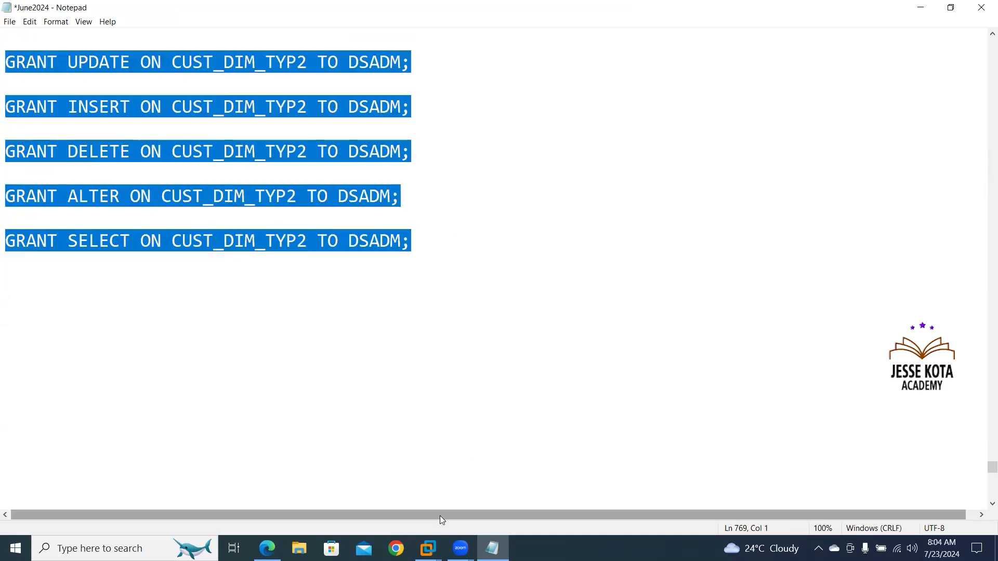
mouse_move(427, 549)
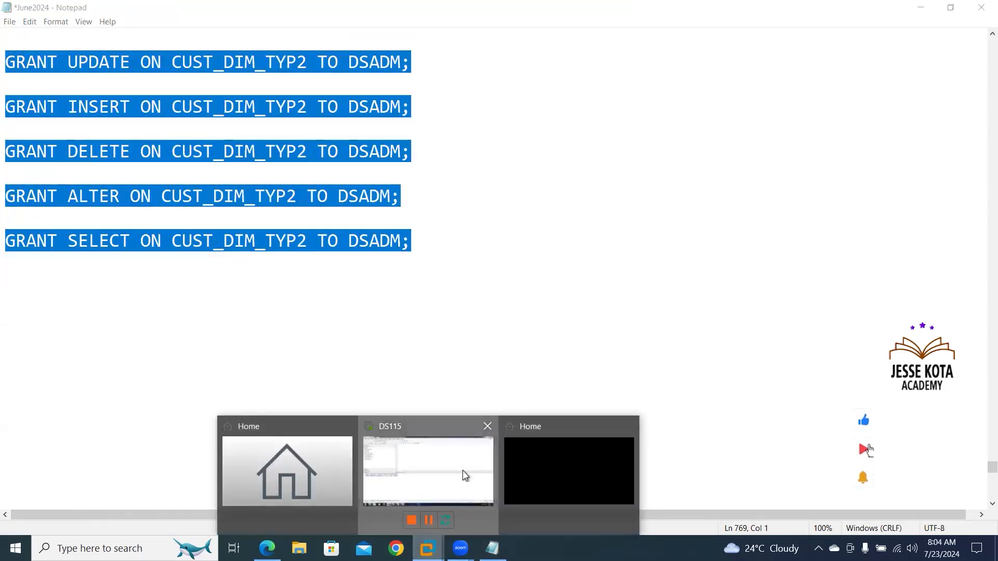
left_click(464, 474)
key("Return")
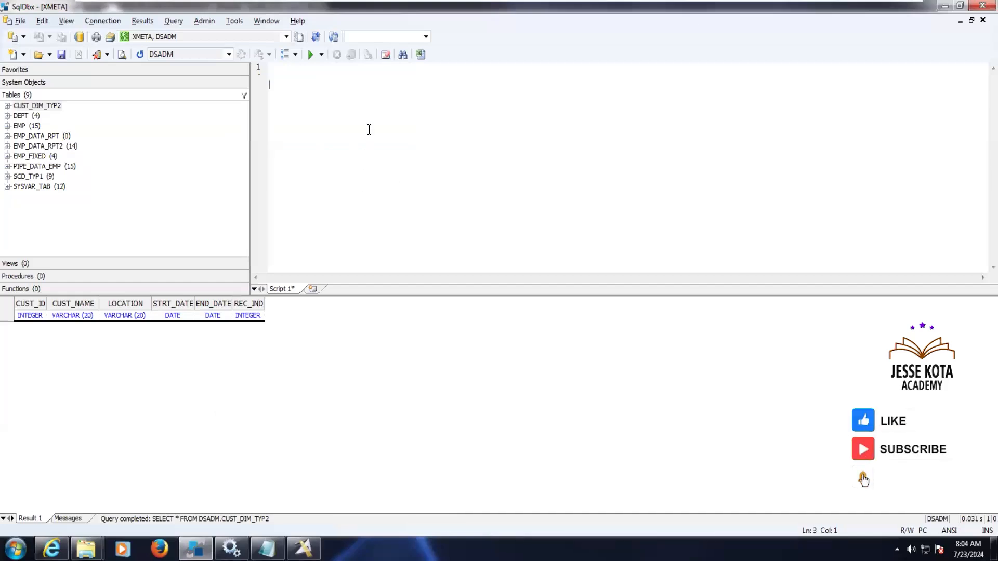
type("GRANT UPDATE ON CUST_DIM_TYP2 TO DSADM;  GRANT INSERT ON CUST_DIM_TYP2 TO DSADM;  GRANT DELETE ON CUST_DIM_TYP2 TO DSADM;  GRANT ALTER ON CUST_DIM_TYP2 TO DSADM;  GRANT SELECT ON CUST_DIM_TYP2 TO DSADM;")
Execute the GRANT UPDATE and GRANT INSERT statements on CUST_DIM_TYP2 for DSADM, one at a time.
left_click_drag(457, 86, 268, 84)
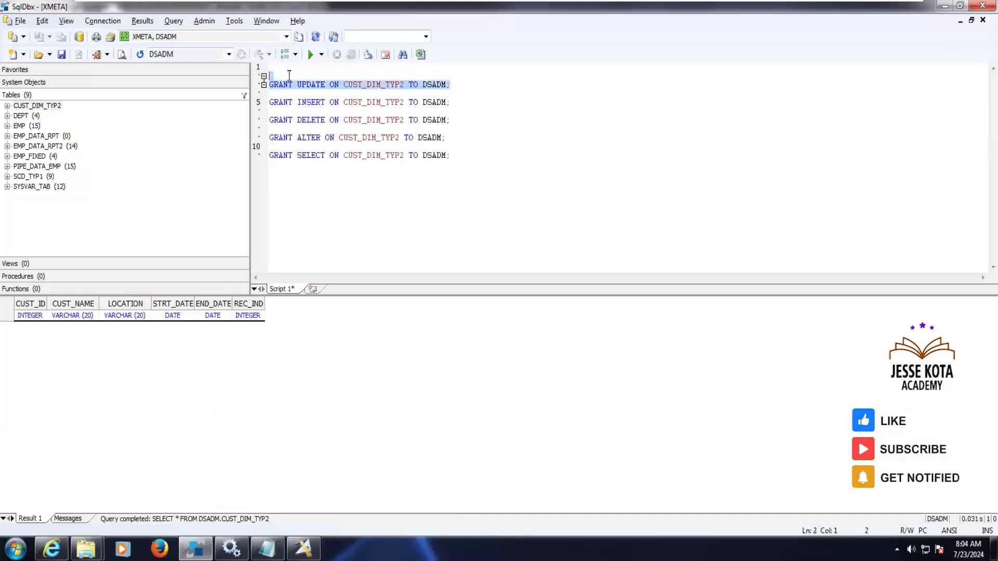
left_click(310, 55)
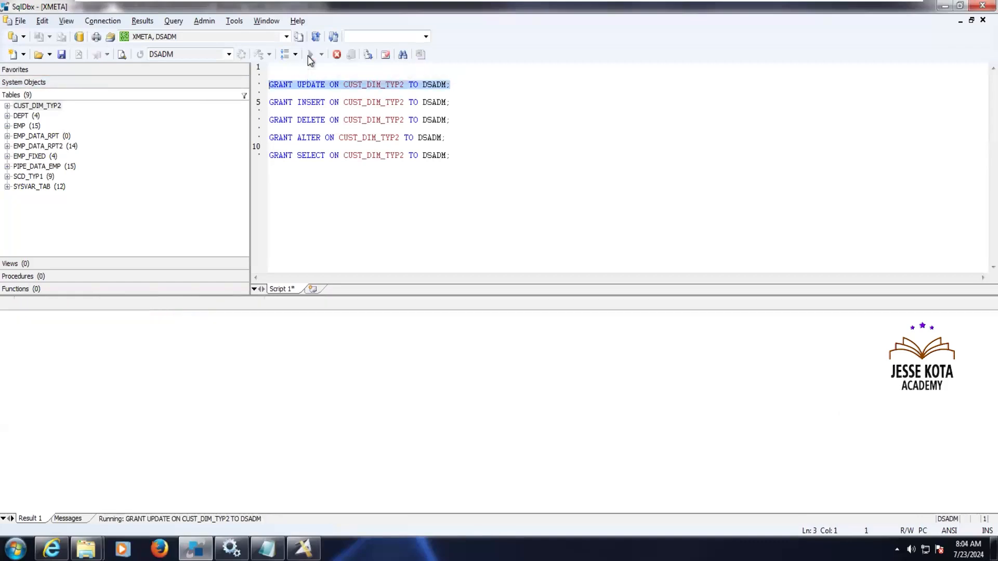
left_click(487, 104)
key("shift+Home")
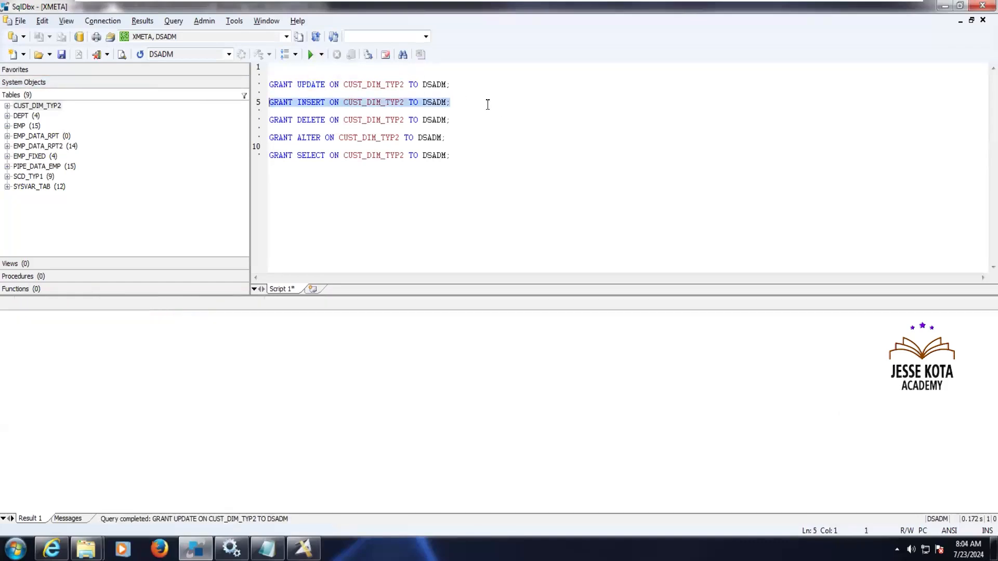
left_click(312, 55)
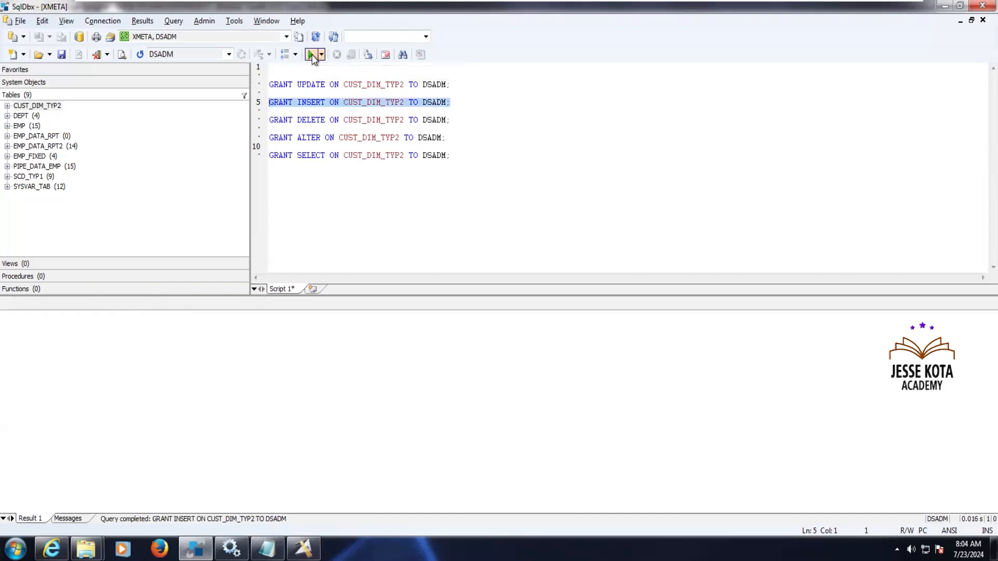
Execute the GRANT DELETE and GRANT ALTER statements on CUST_DIM_TYP2 for DSADM, one at a time.
left_click(460, 120)
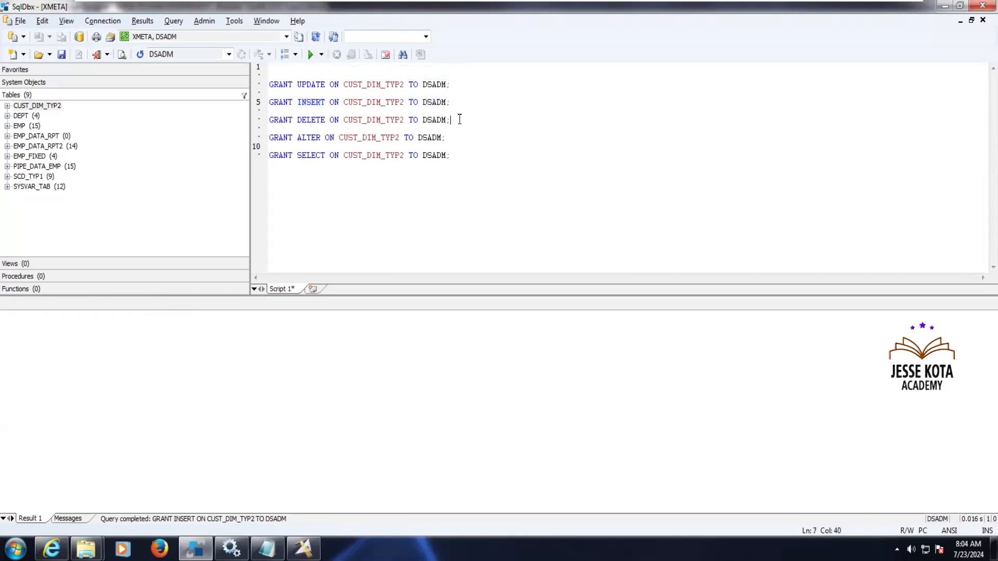
key("shift+Home")
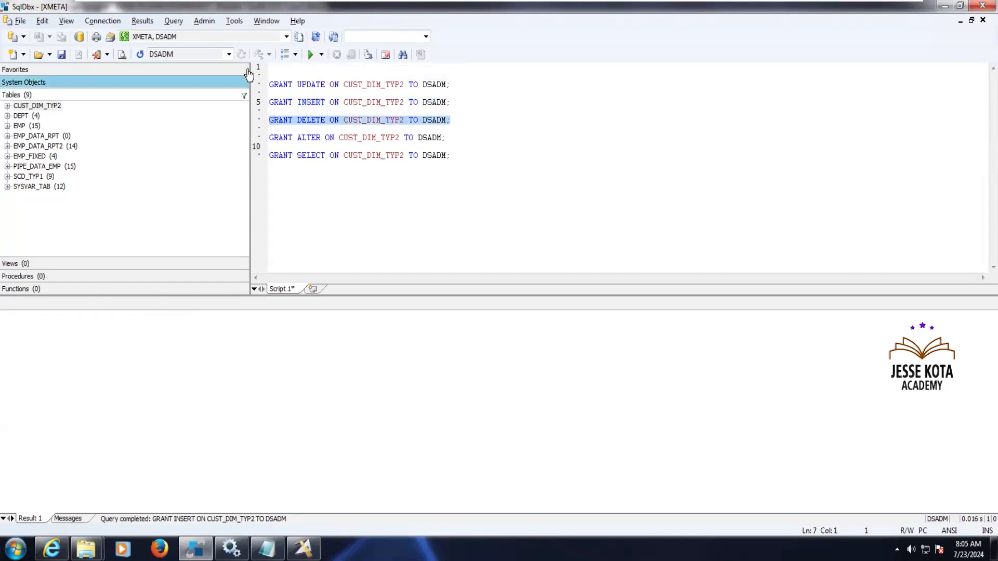
left_click(310, 54)
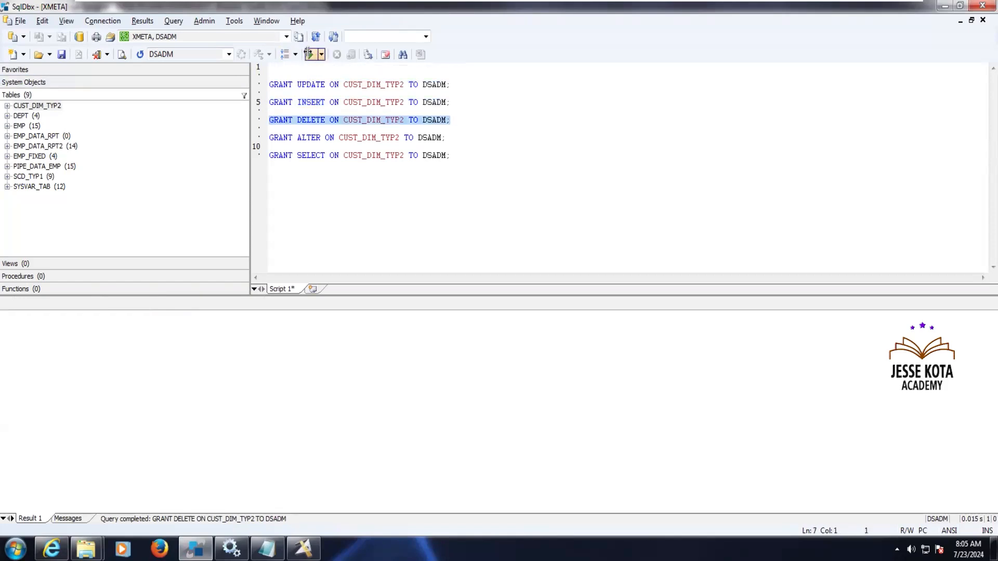
left_click(462, 140)
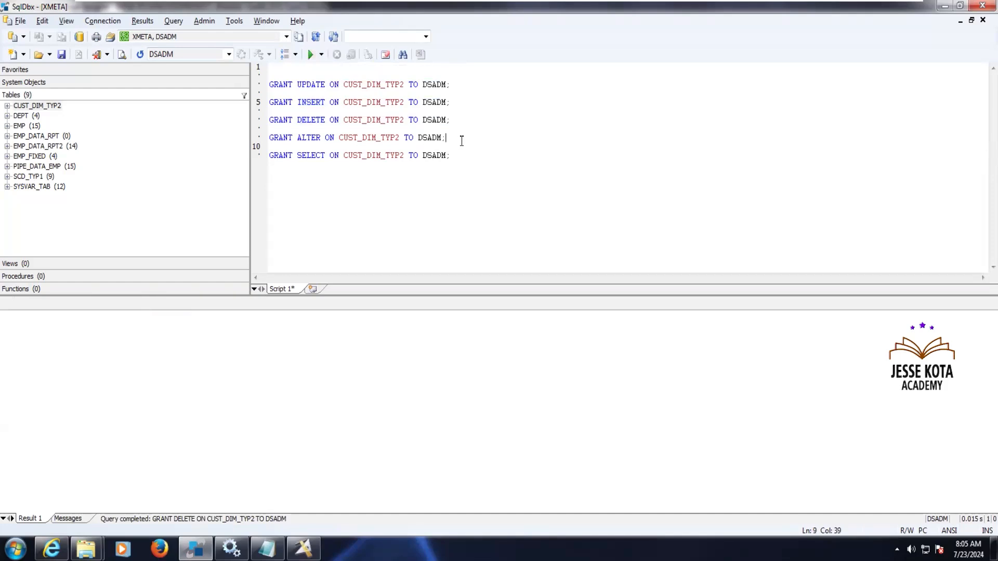
key("shift+Home")
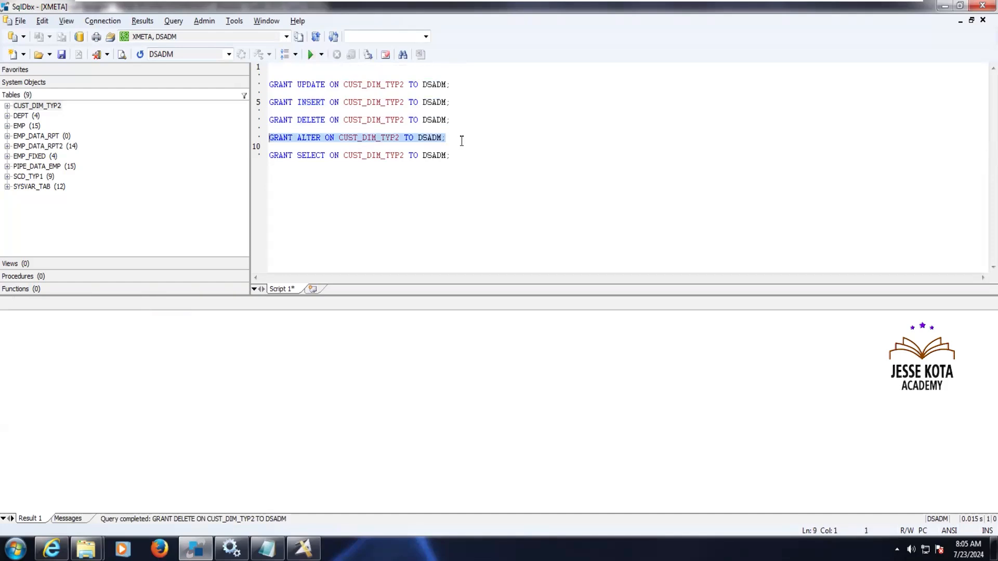
left_click(311, 55)
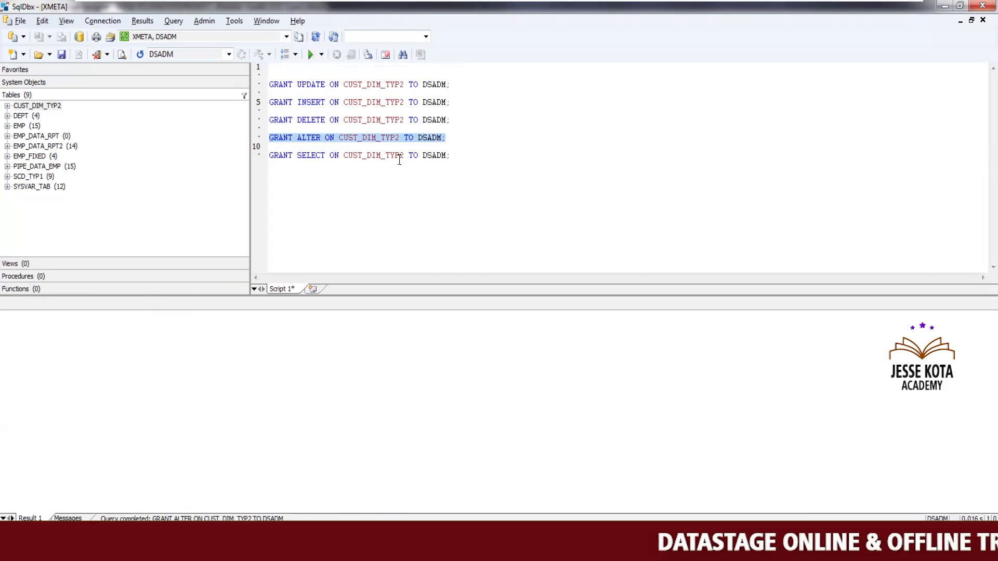
Execute the GRANT SELECT statement on CUST_DIM_TYP2 for DSADM.
left_click(473, 153)
key("shift+Home")
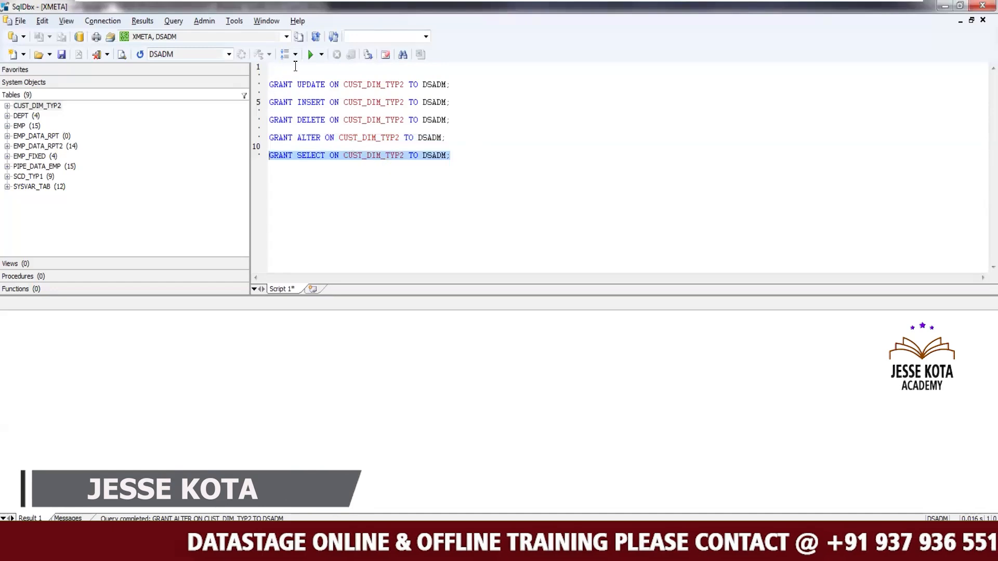
left_click(309, 56)
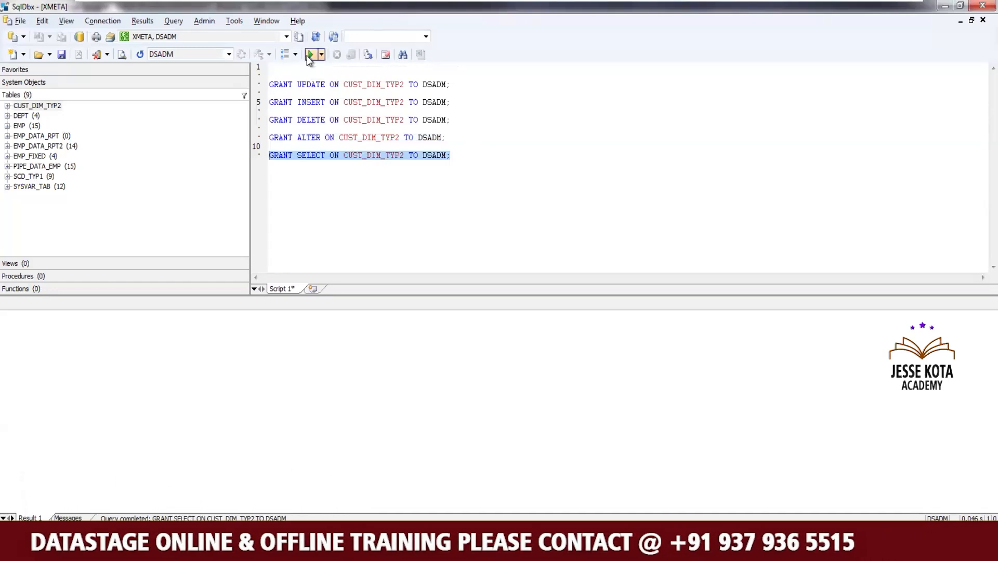
left_click(474, 189)
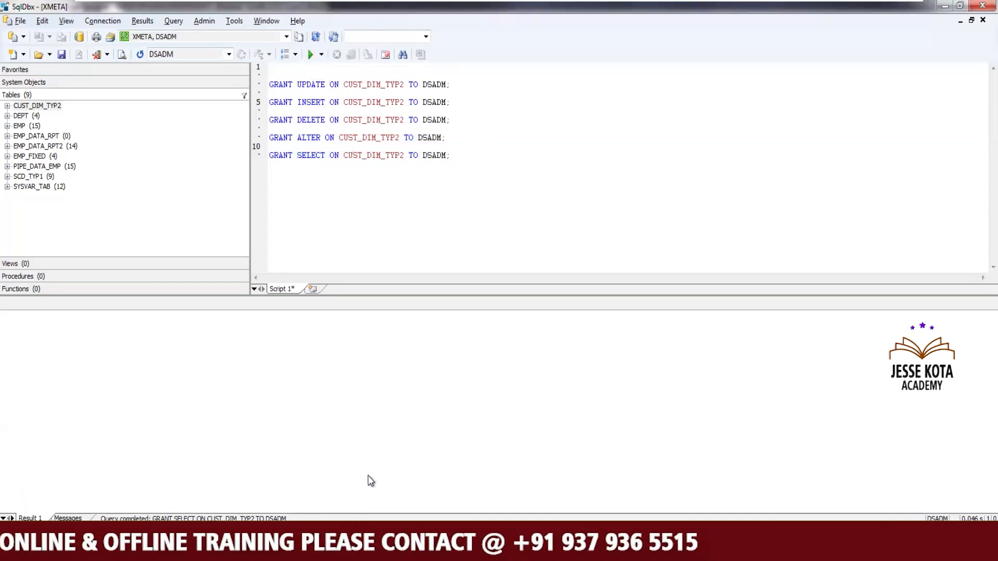
Switch to DataStage Designer, compile the Exe66_SCD_Type2_Main job and run it with no warning limit.
mouse_move(303, 552)
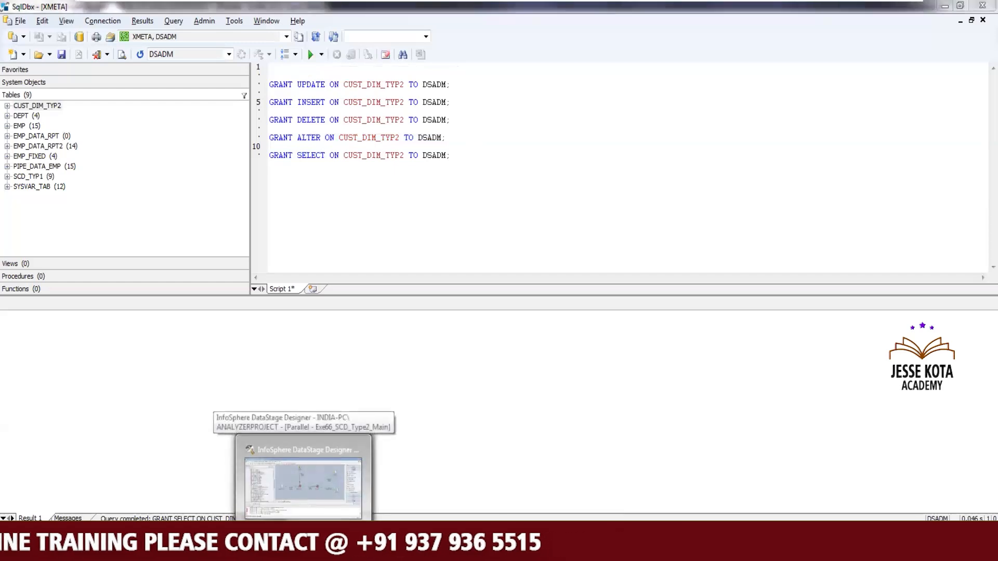
left_click(303, 484)
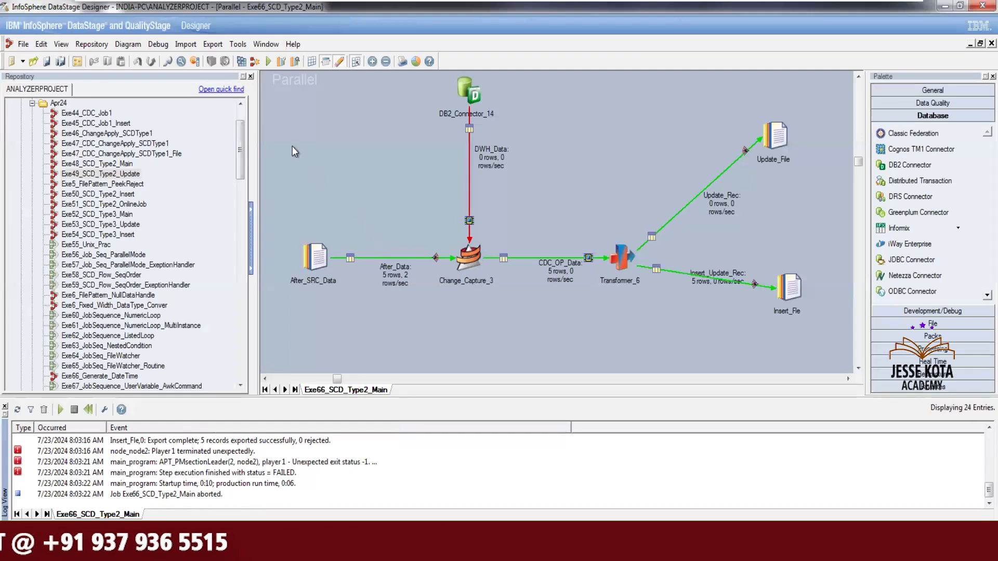
left_click(240, 61)
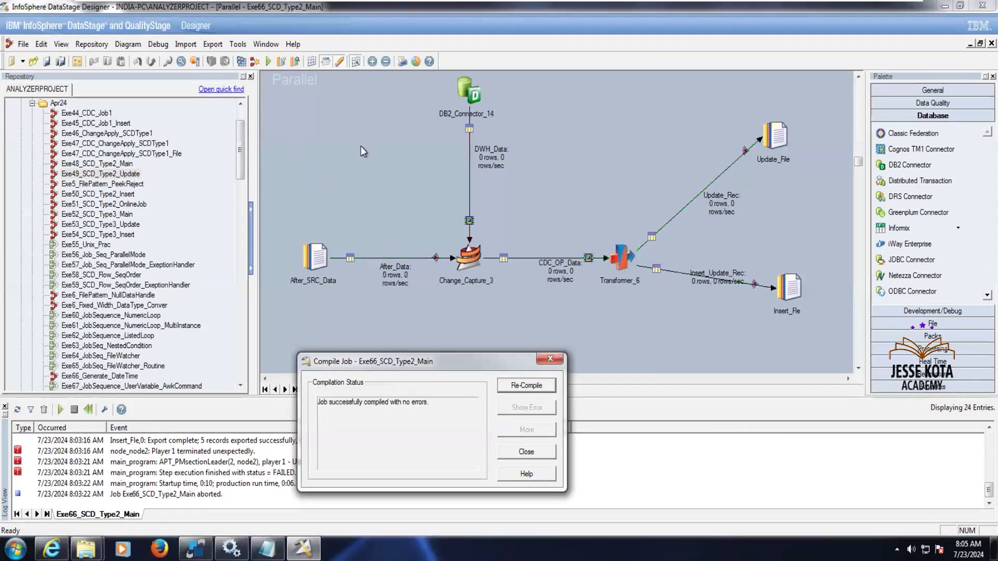
left_click(527, 452)
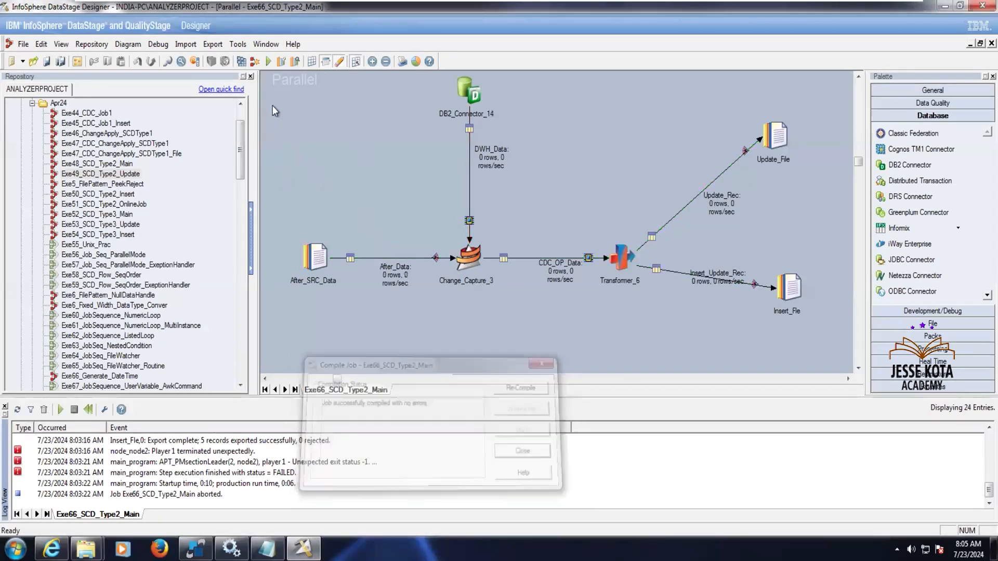
left_click(268, 61)
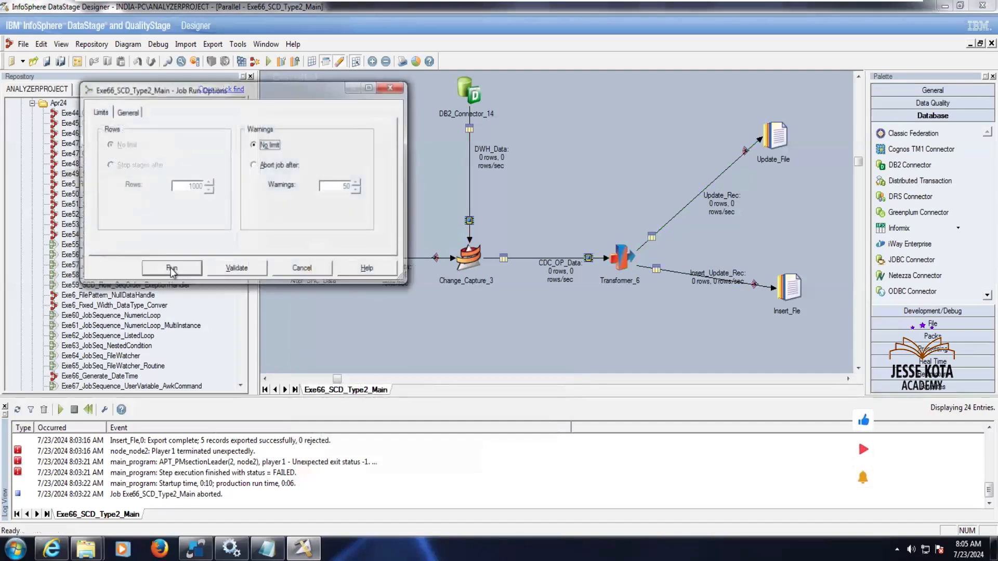
left_click(178, 266)
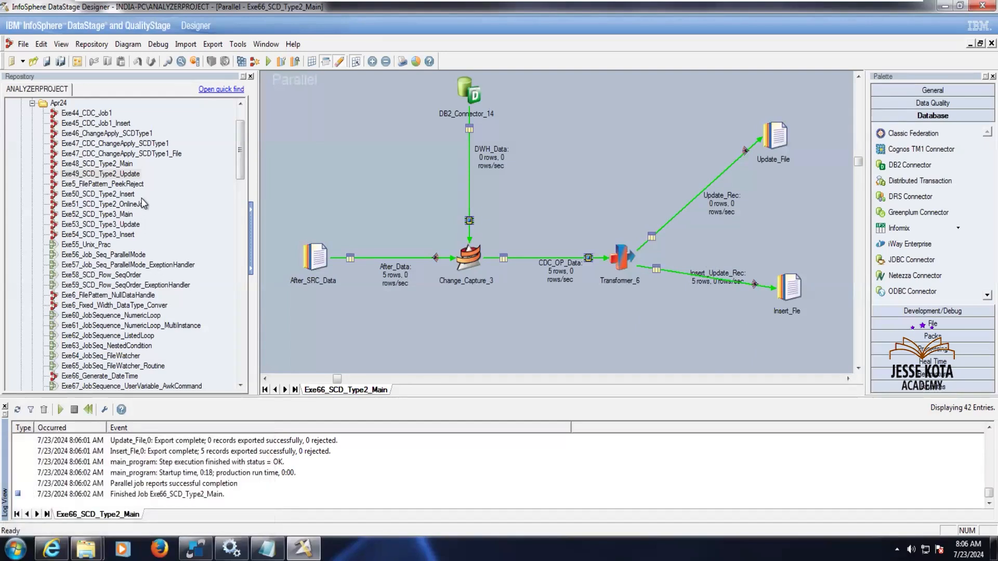
Open the Exe49_SCD_Type2_Update job and check its SCD_Update source file, format and columns against the main job's Update_File target.
double_click(118, 174)
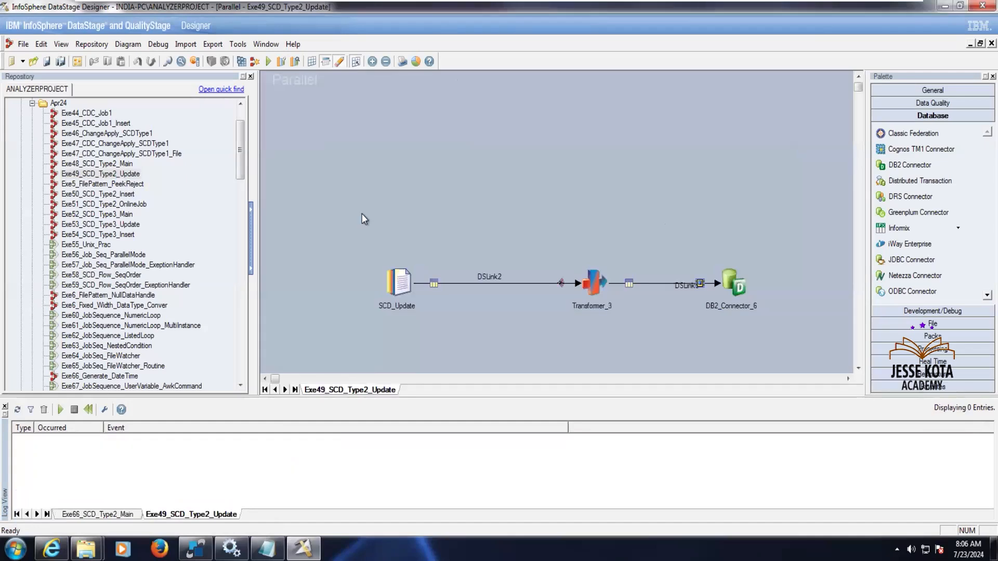
left_click(124, 514)
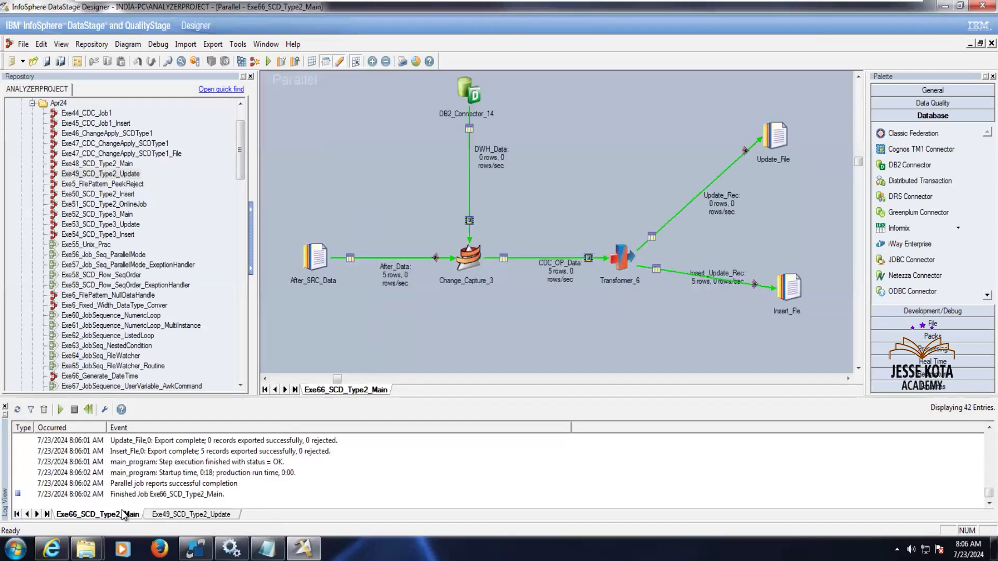
double_click(775, 136)
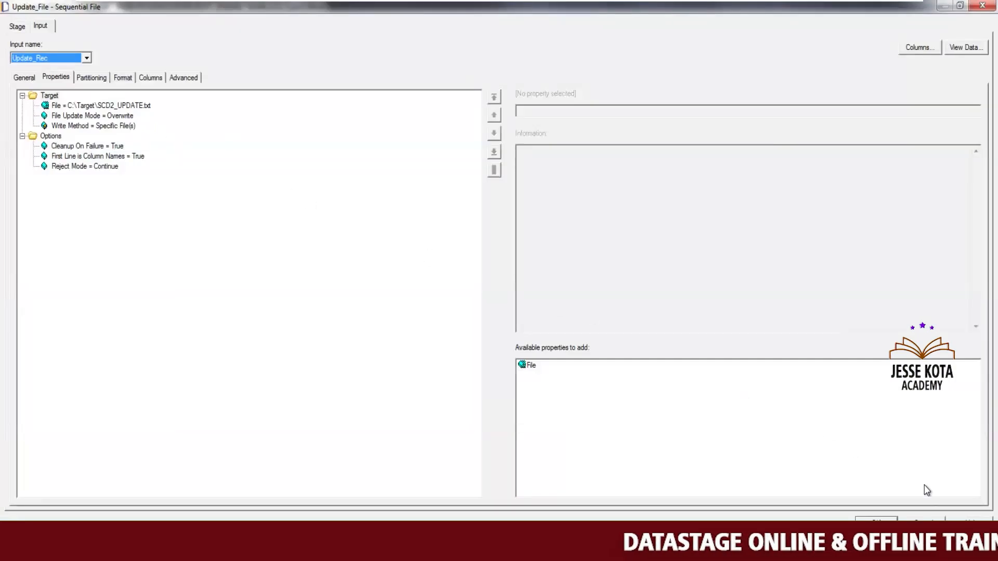
key("Escape")
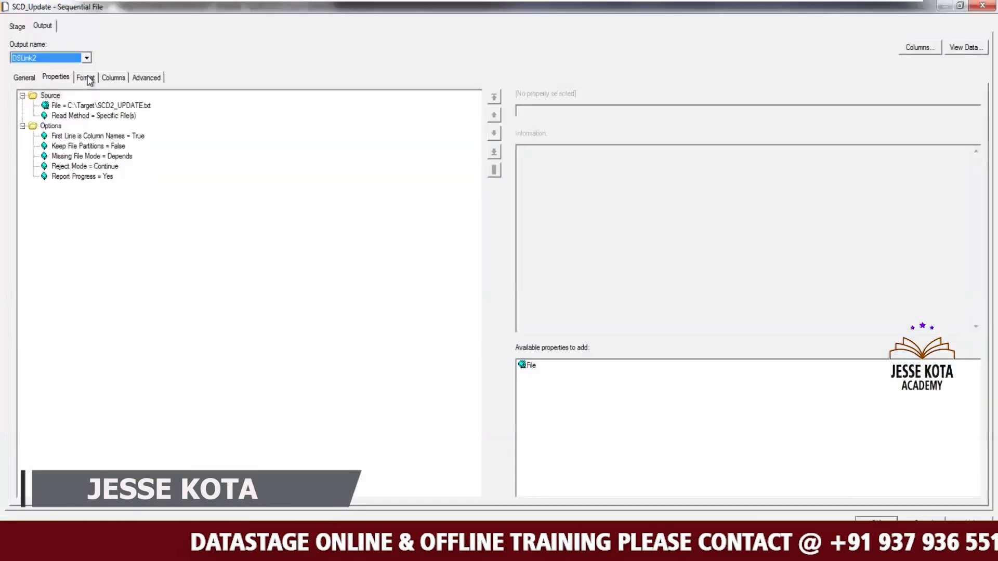
left_click(86, 78)
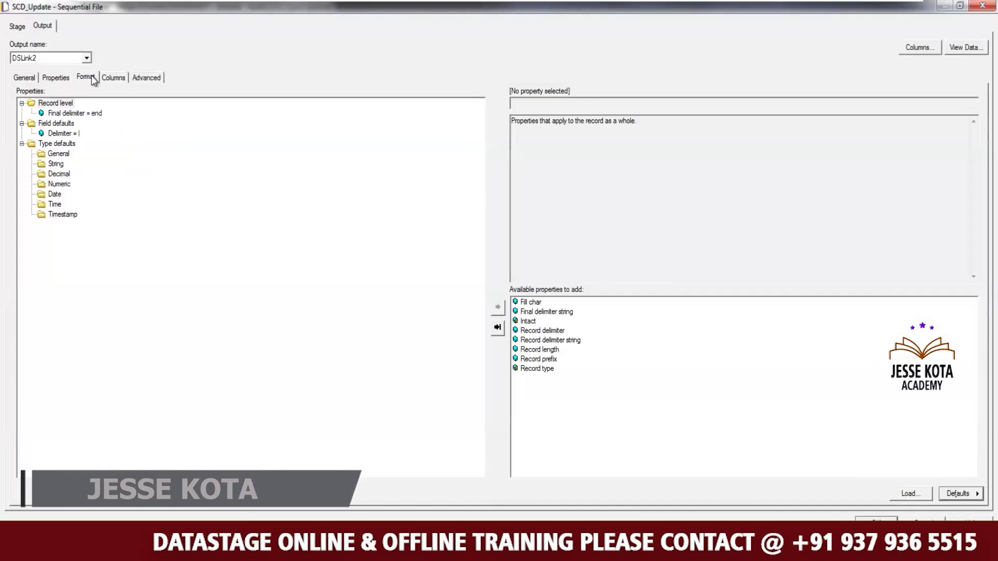
left_click(113, 76)
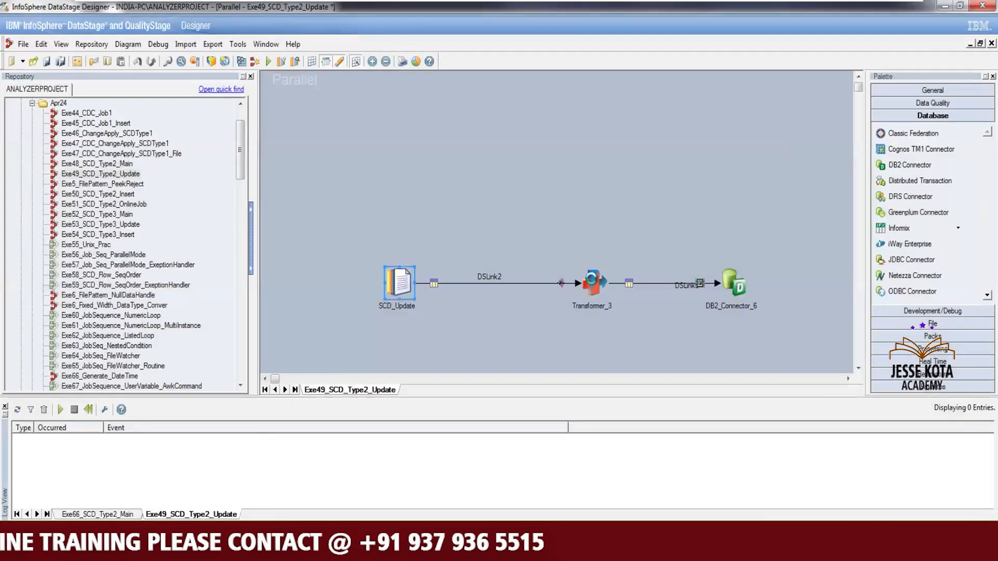
Open Transformer_3 and examine how the DSLink2 columns and the END_DATE and REC_IND derivations map to DSLink5.
double_click(591, 282)
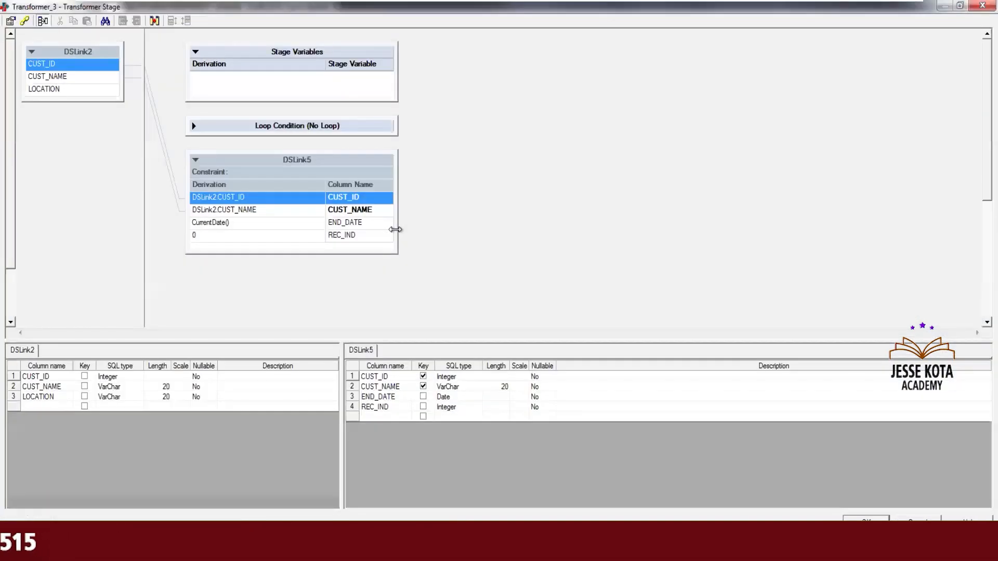
left_click(270, 238)
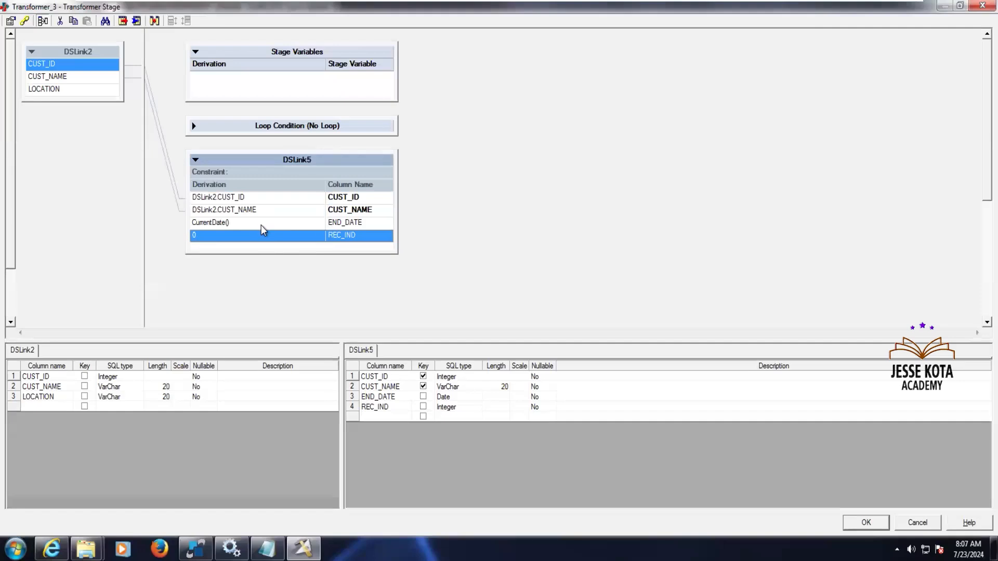
left_click(262, 226)
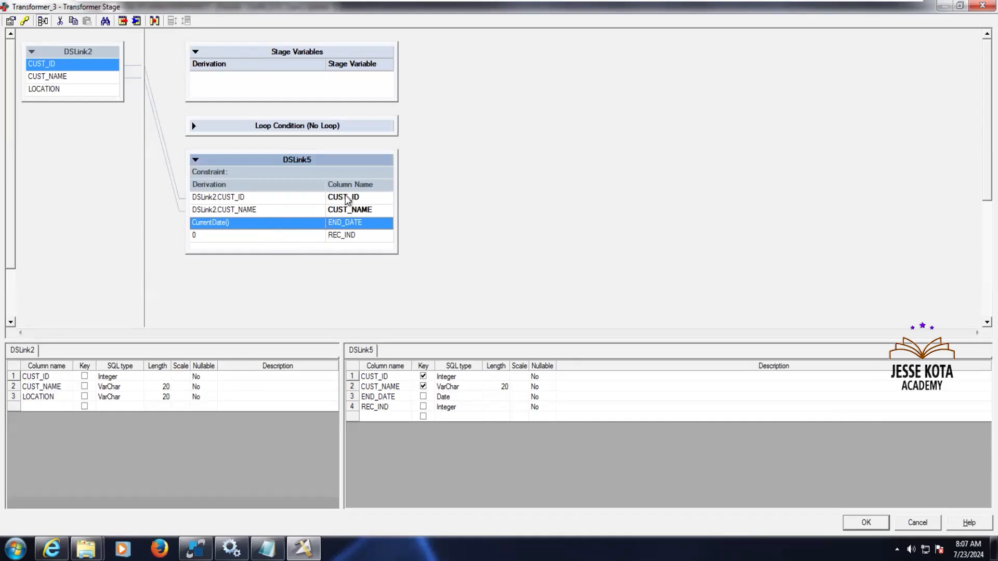
left_click(98, 90)
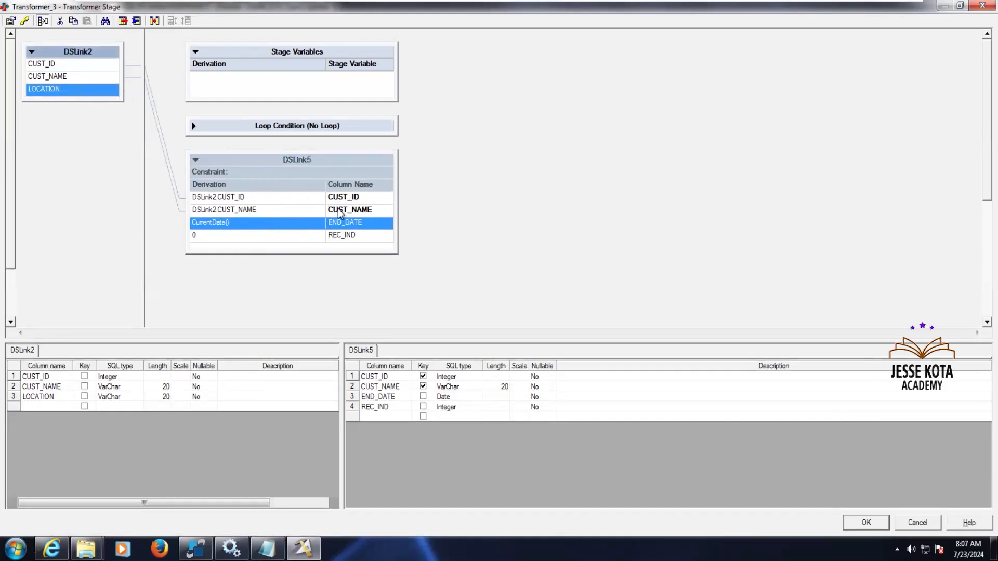
left_click(356, 201)
left_click(360, 210)
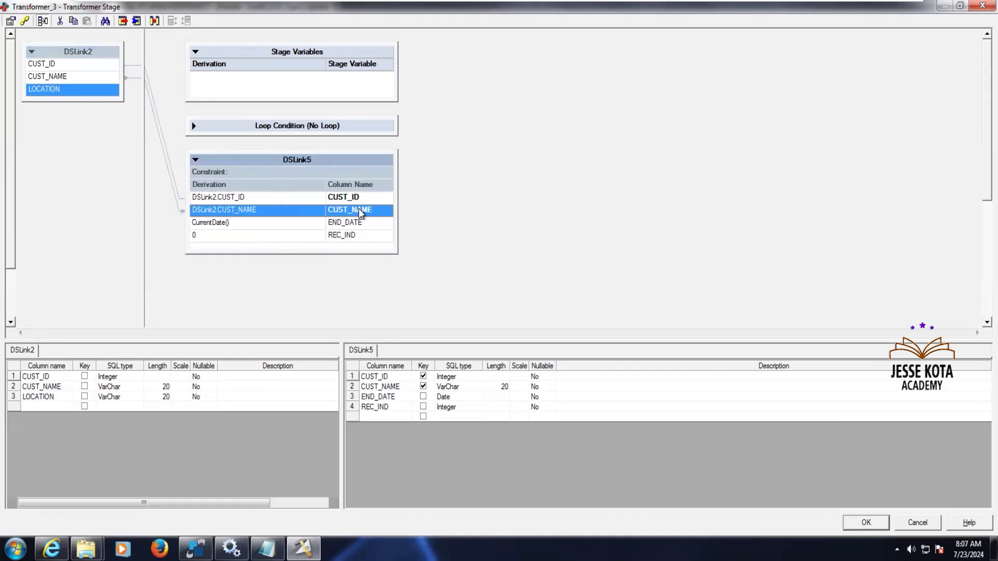
left_click(363, 228)
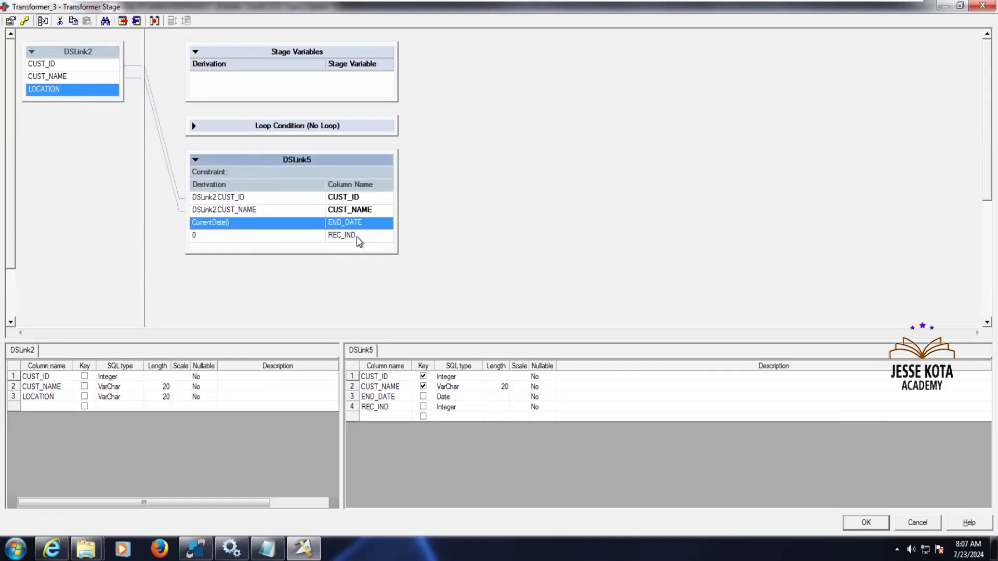
left_click(359, 238)
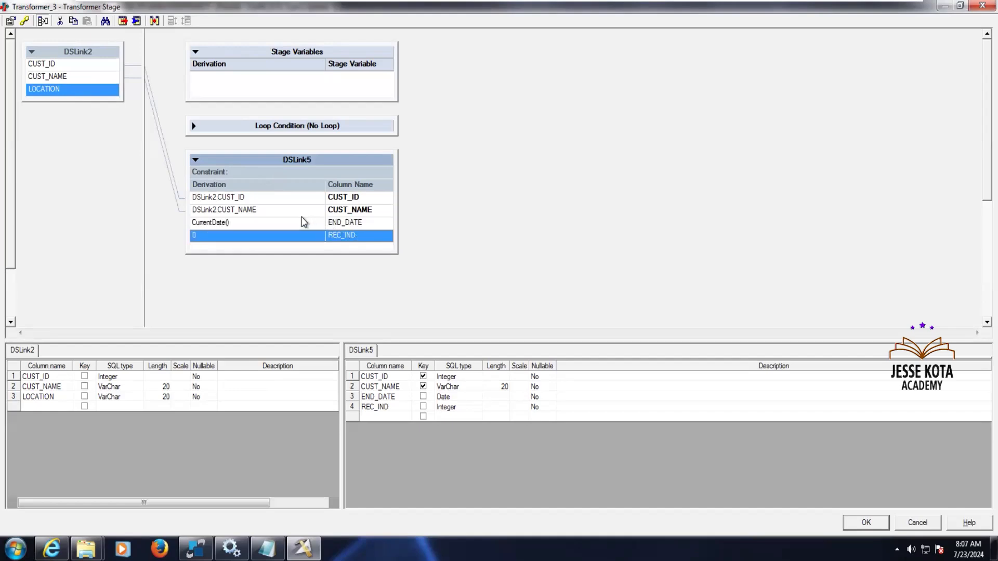
key("Up")
key("Up")
Re-enter 0 as the derivation of REC_IND on the DSLink5 output.
left_click(250, 236)
double_click(231, 239)
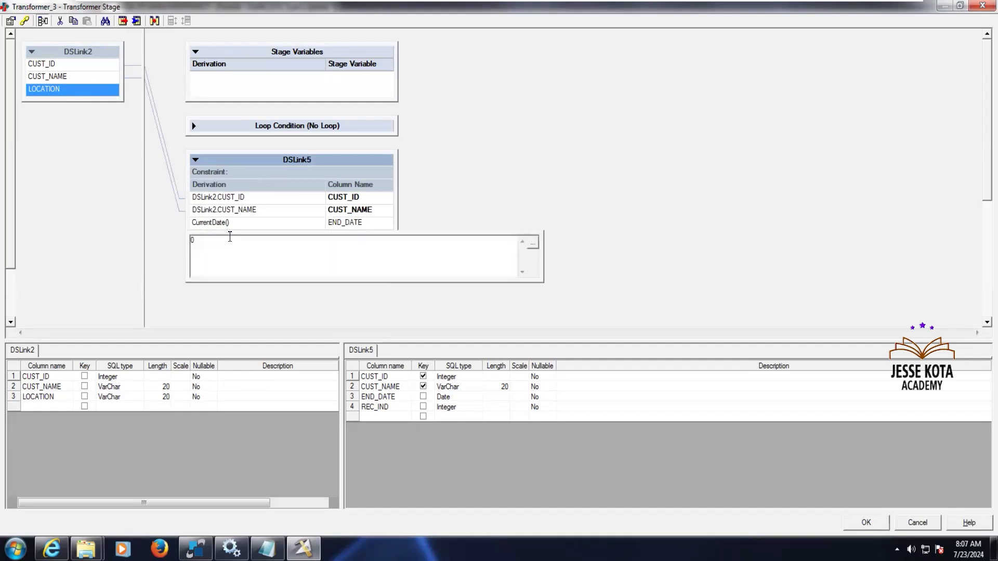
key("BackSpace")
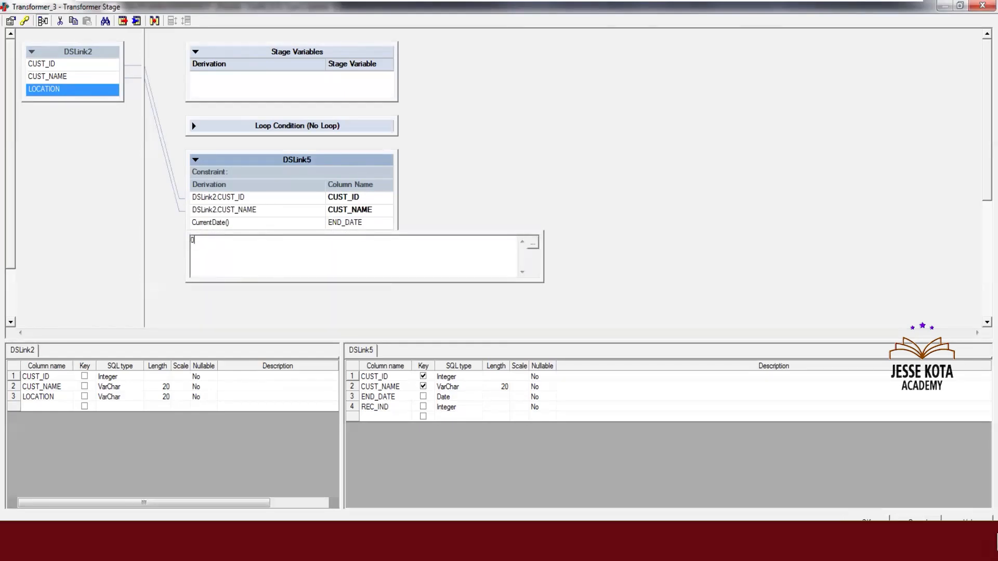
type("0")
key("Return")
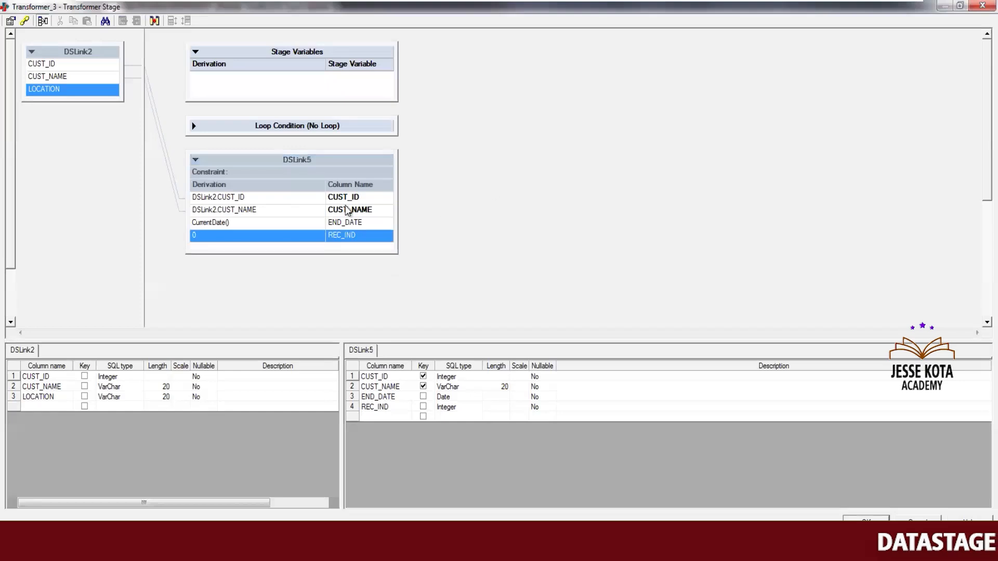
Clear the END_DATE derivation on DSLink5, rebuild it with the CurrentDate() date function, and accept the Transformer_3 settings.
left_click(271, 227)
double_click(270, 225)
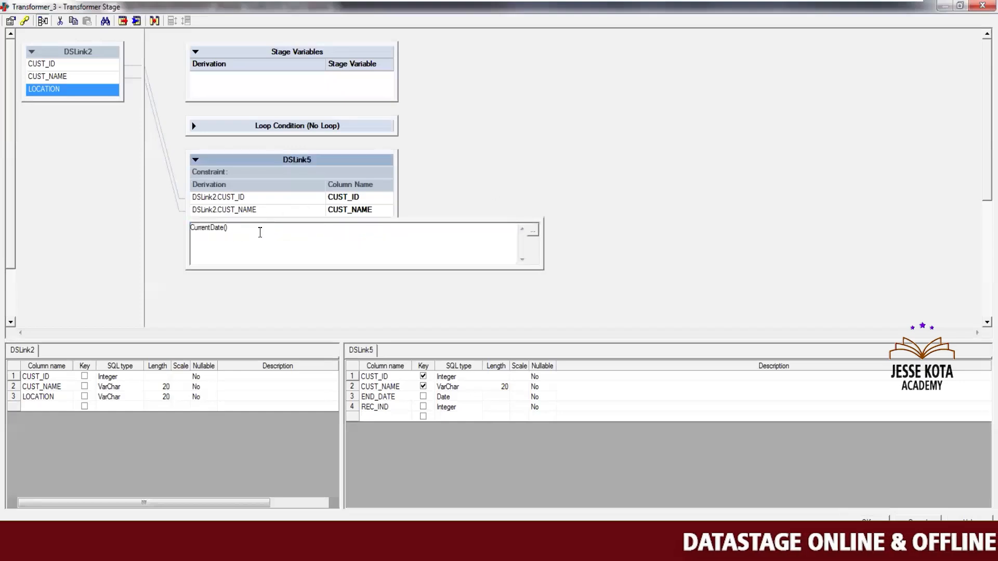
key("BackSpace")
key("BackSpace")
key("BackSpace")
key("BackSpace")
key("BackSpace")
key("BackSpace")
key("BackSpace")
key("BackSpace")
key("BackSpace")
key("BackSpace")
key("BackSpace")
key("BackSpace")
key("BackSpace")
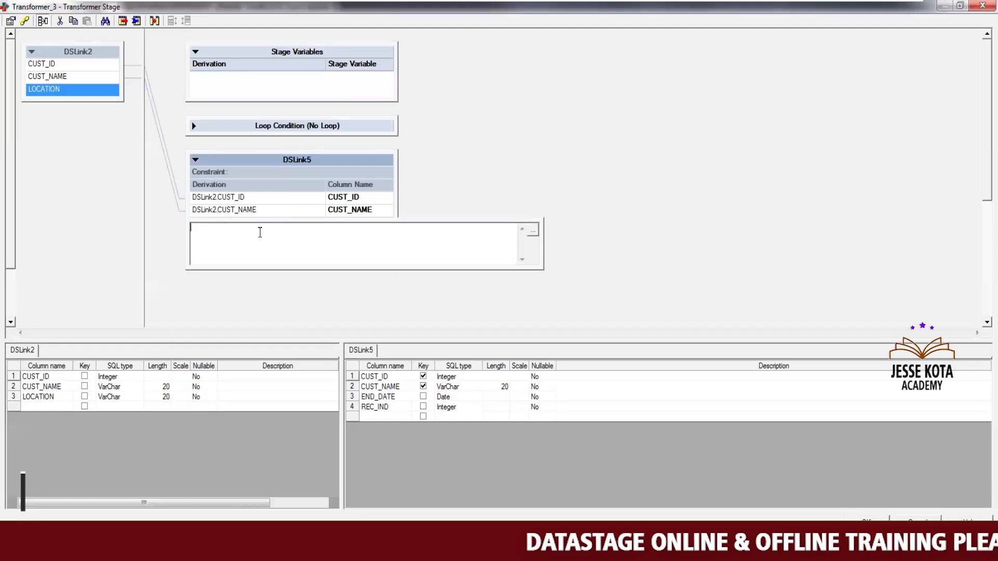
left_click(533, 230)
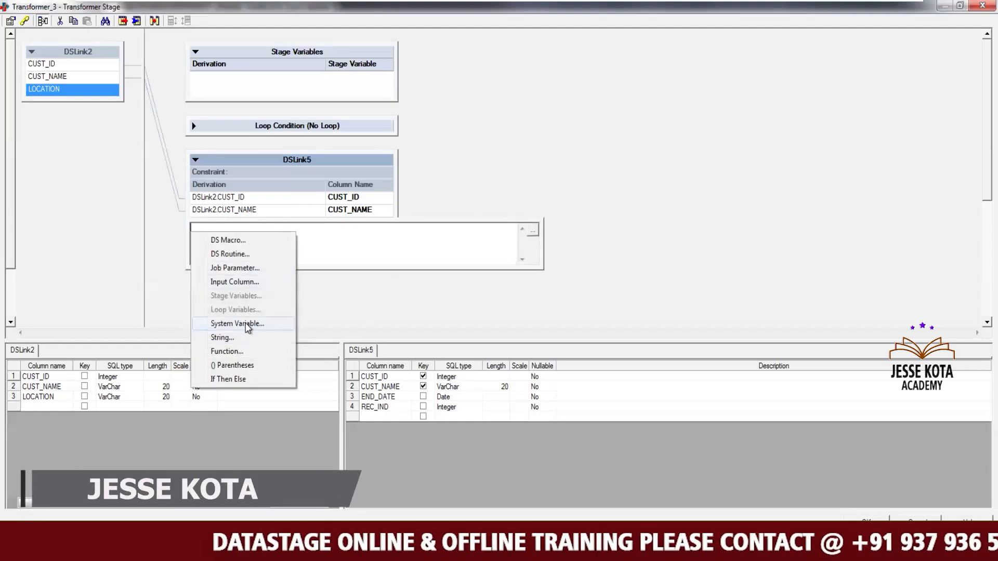
left_click(229, 352)
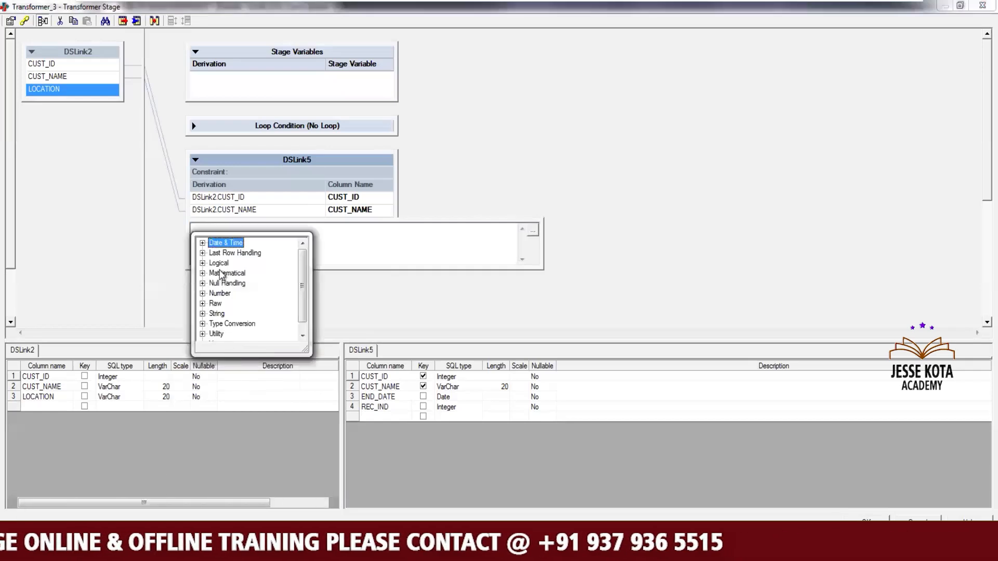
double_click(208, 243)
left_click(243, 254)
double_click(243, 256)
left_click(447, 182)
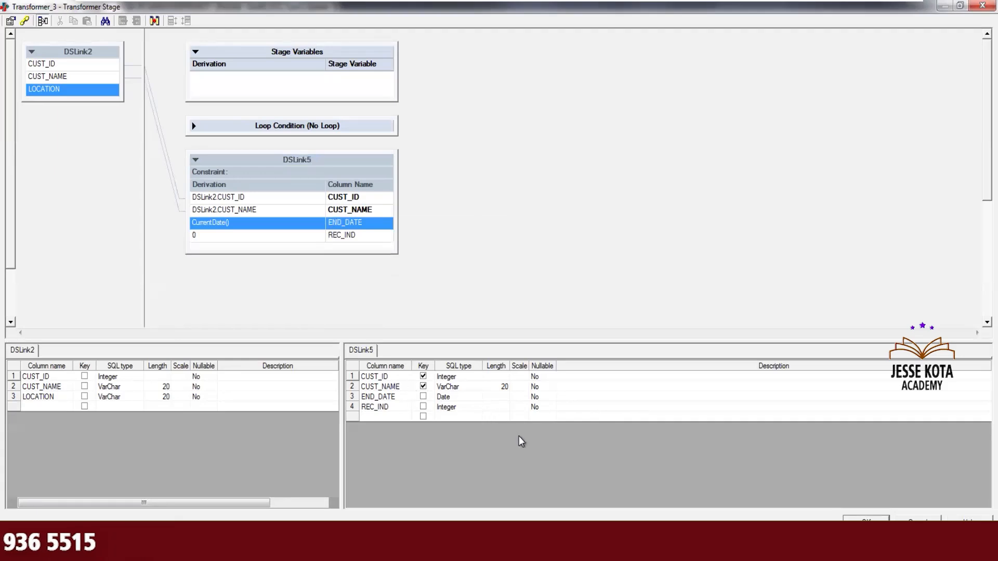
left_click(866, 522)
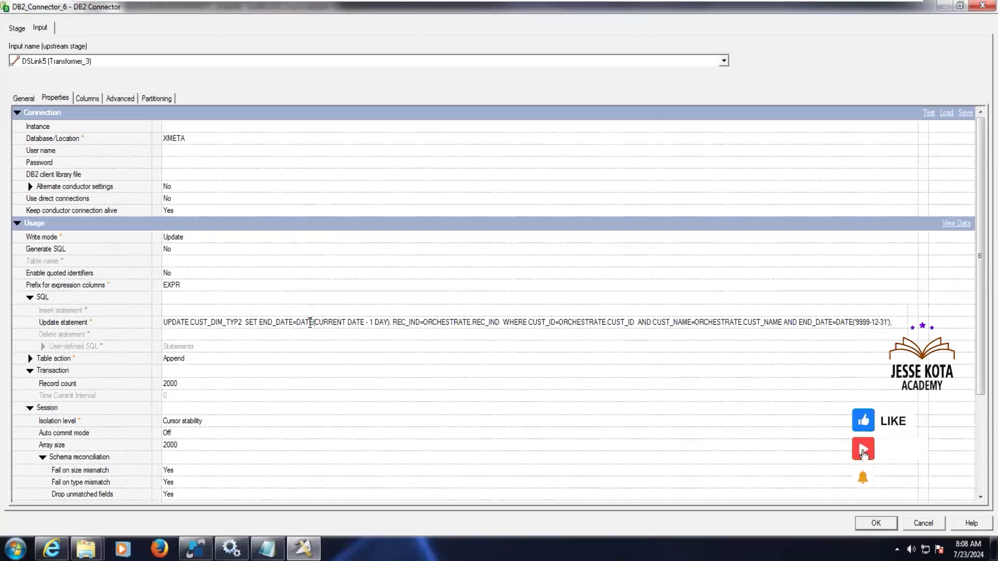
Copy the CUST_DIM_TYP2 update statement from DB2_Connector_6 into the Notepad notes below the GRANT statements.
left_click(311, 323)
key("ctrl+c")
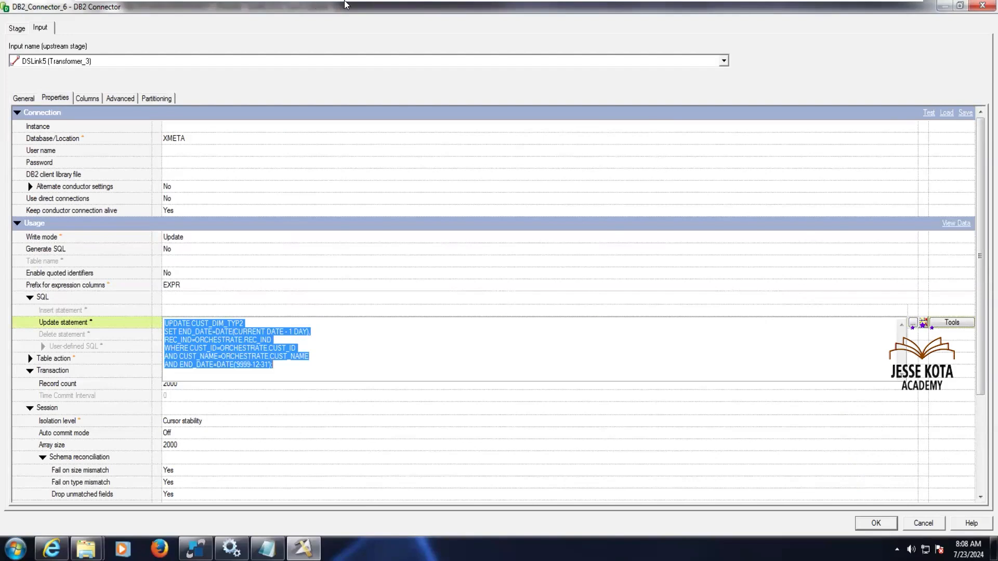
mouse_move(873, 13)
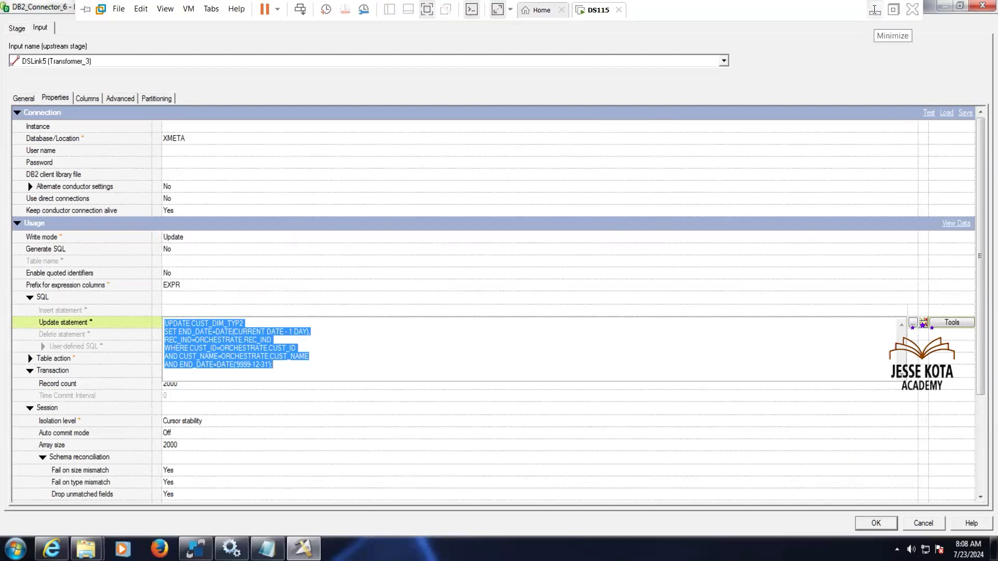
key("alt+Tab")
key("ctrl+v")
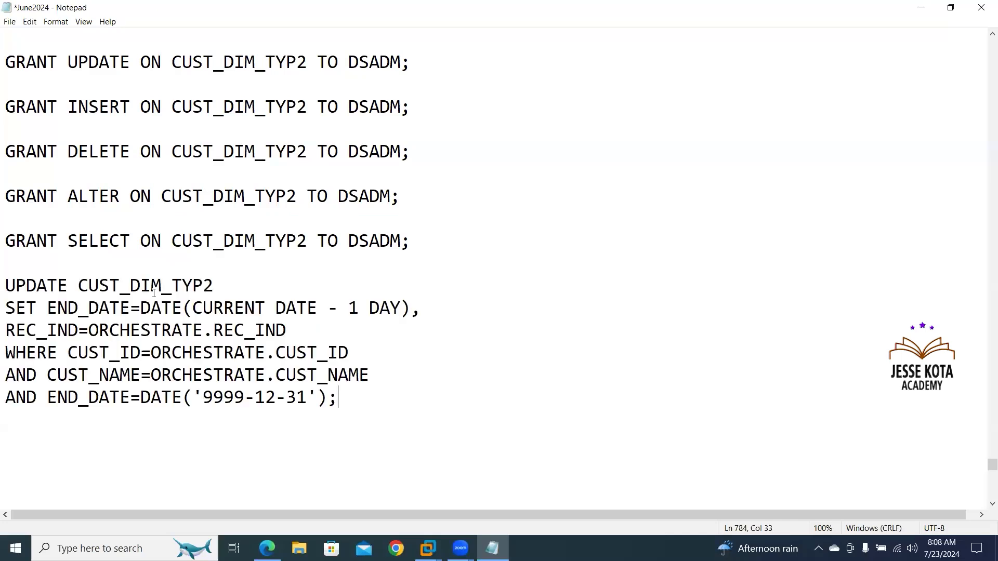
Examine the UPDATE statement's target table CUST_DIM_TYP2 and the END_DATE and REC_IND assignments in its SET clause.
left_click_drag(77, 282, 208, 284)
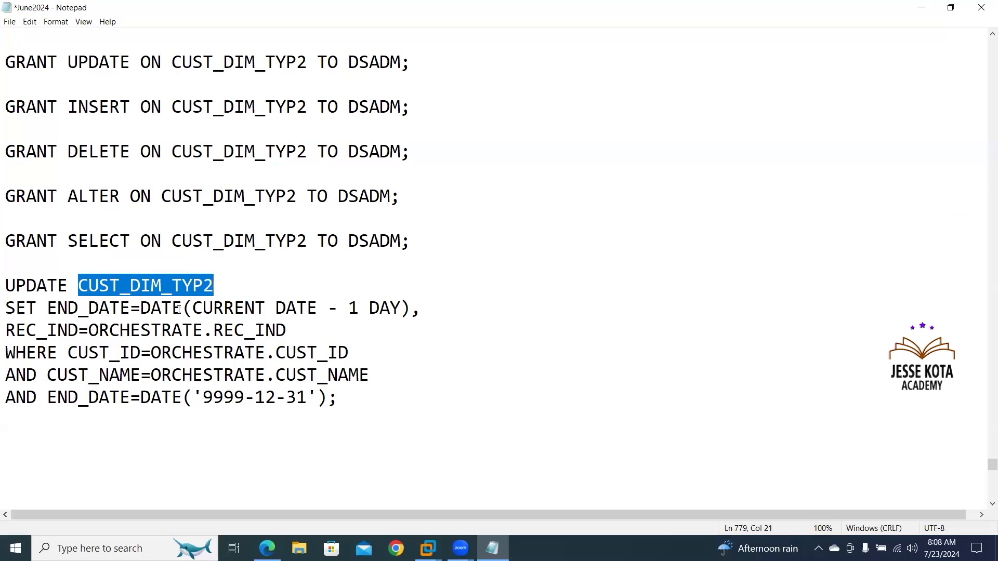
left_click_drag(142, 308, 214, 316)
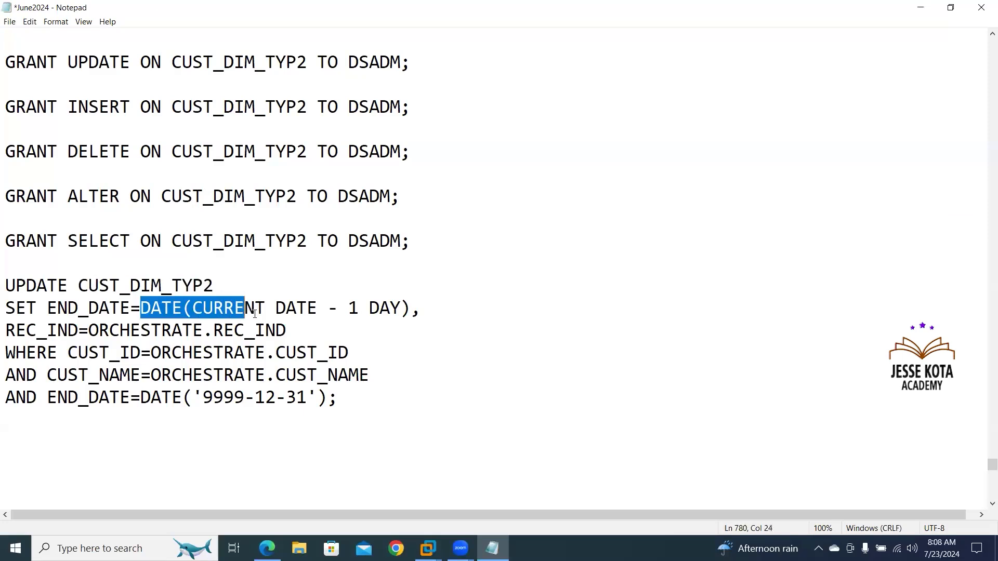
left_click_drag(316, 312, 370, 312)
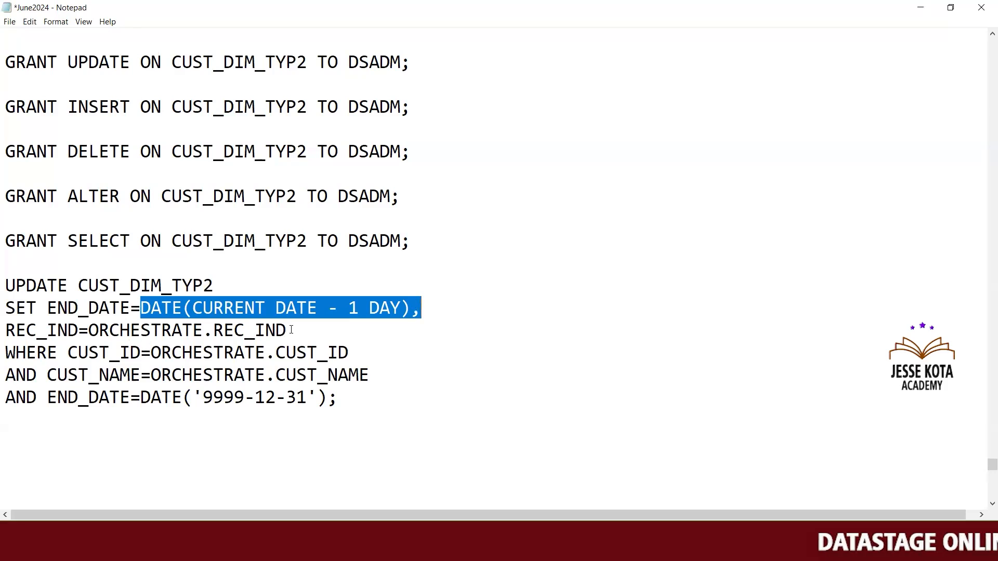
left_click_drag(291, 330, 91, 333)
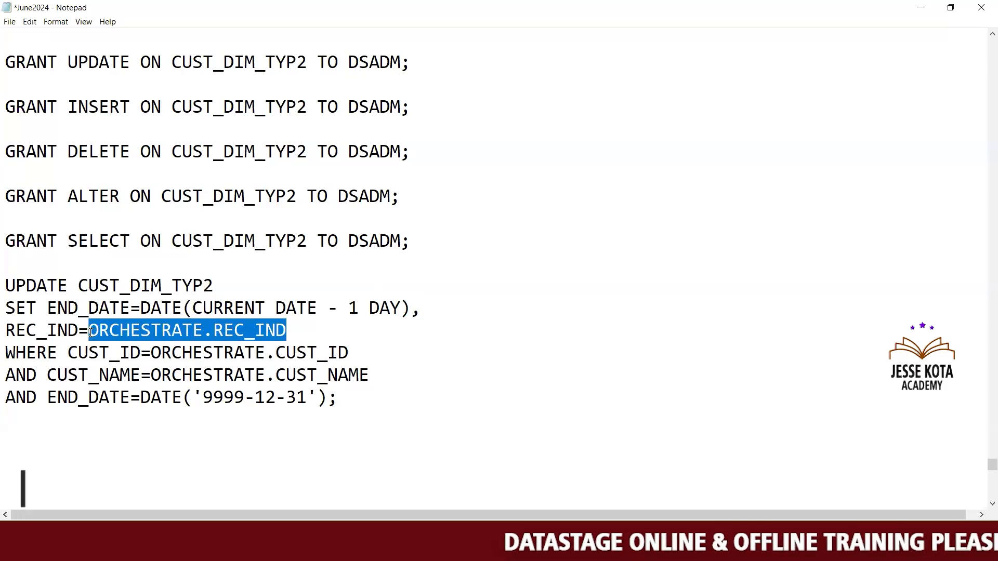
left_click(291, 339)
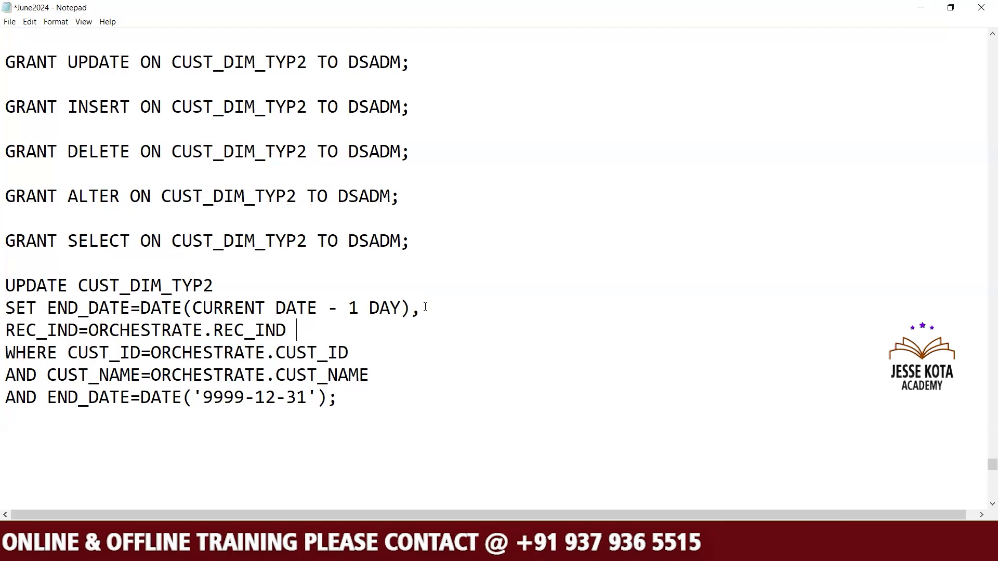
left_click_drag(425, 307, 183, 308)
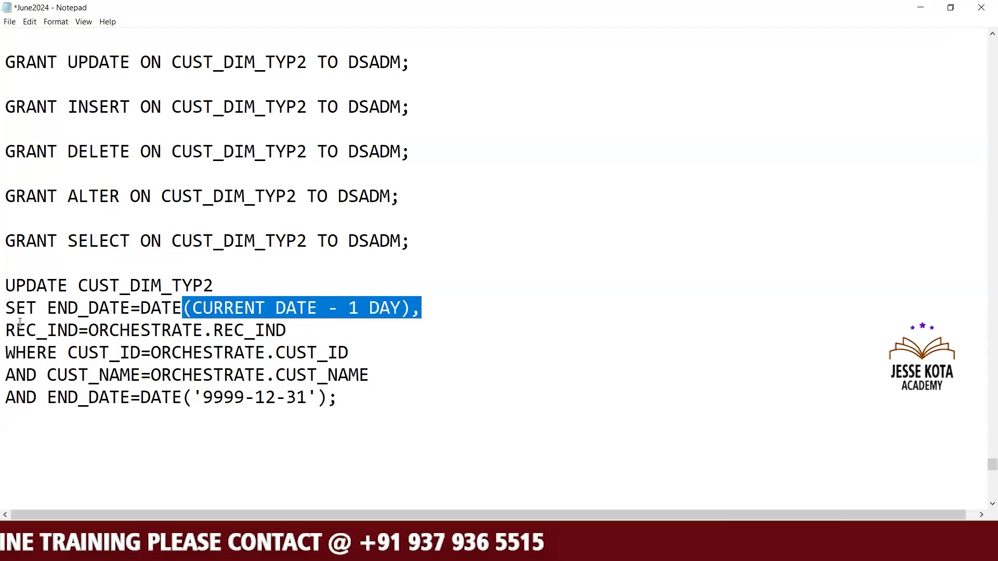
left_click_drag(6, 331, 296, 333)
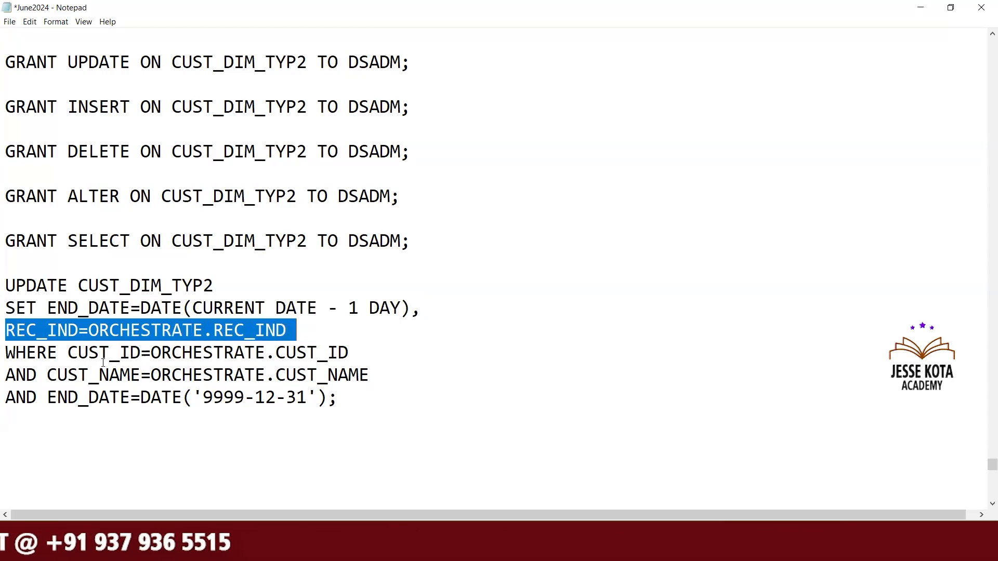
Examine the WHERE clause, covering the CUST_ID and CUST_NAME matches and the END_DATE condition.
left_click_drag(68, 353, 162, 354)
left_click_drag(252, 371, 343, 375)
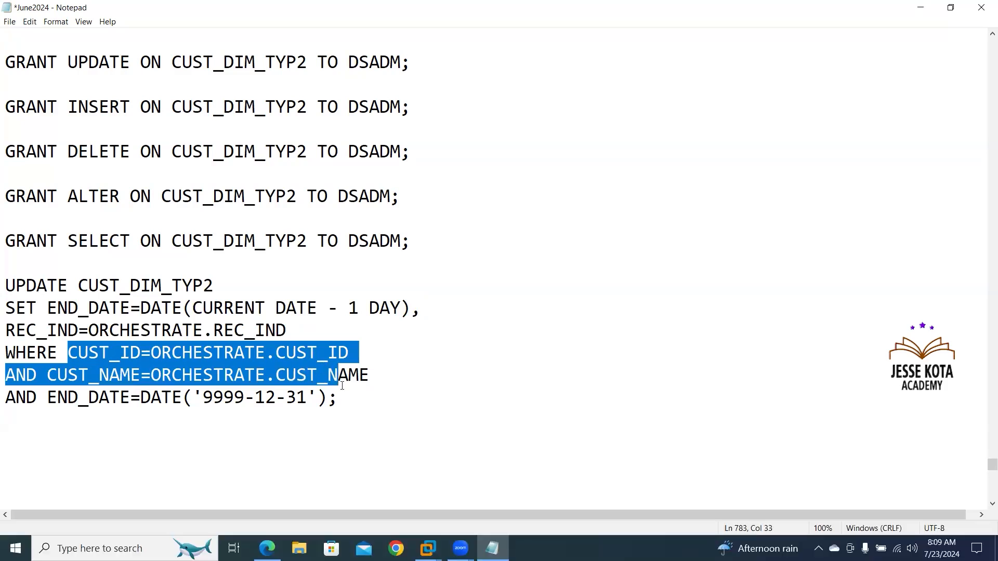
left_click_drag(339, 399, 60, 405)
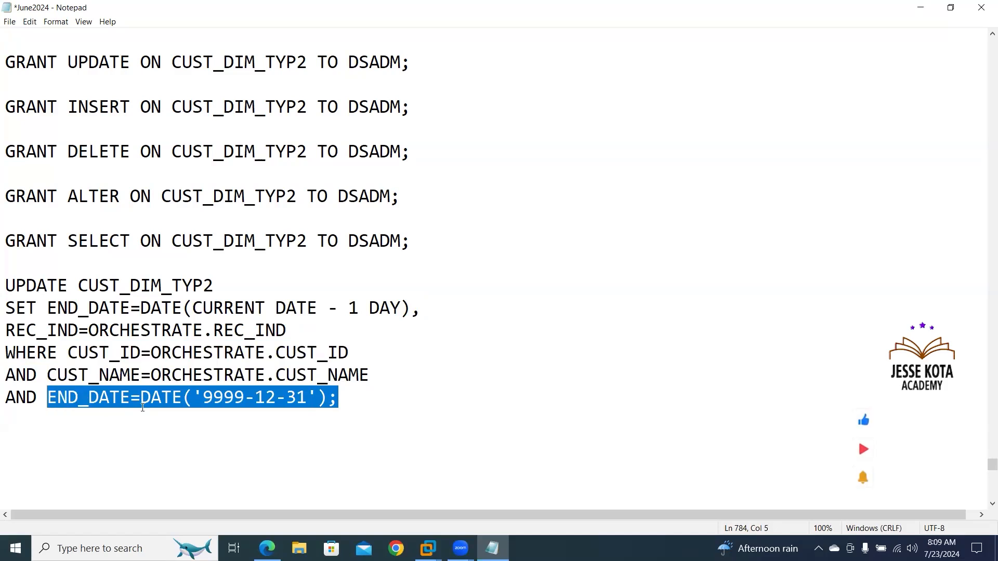
left_click(381, 375)
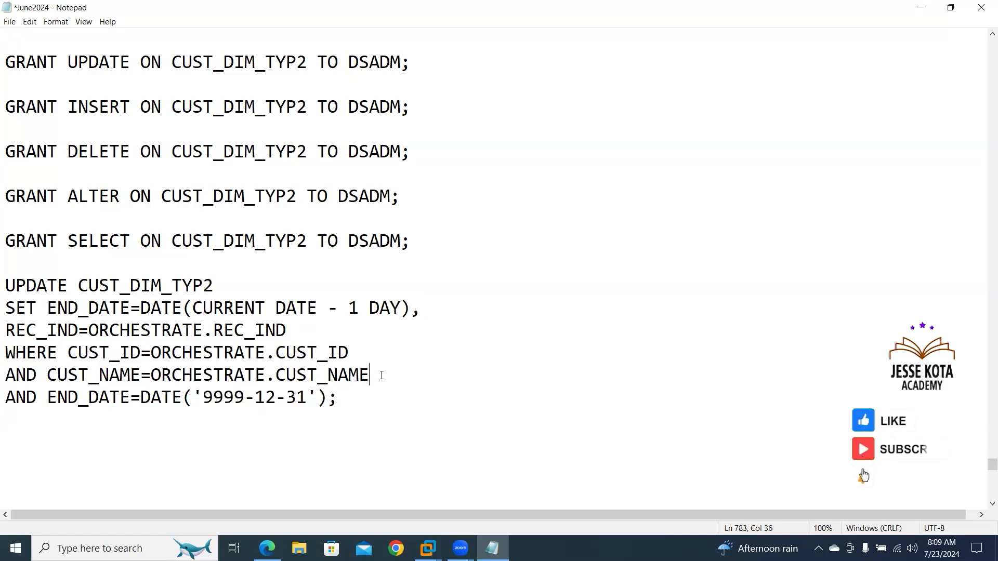
key("shift+Left")
key("shift+Left")
key("shift+Left")
key("shift+Left")
key("shift+Left")
key("shift+Left")
key("shift+Left")
key("shift+Left")
key("shift+Left")
key("shift+Left")
key("shift+Left")
key("shift+Left")
key("shift+Left")
left_click(66, 360, "shift")
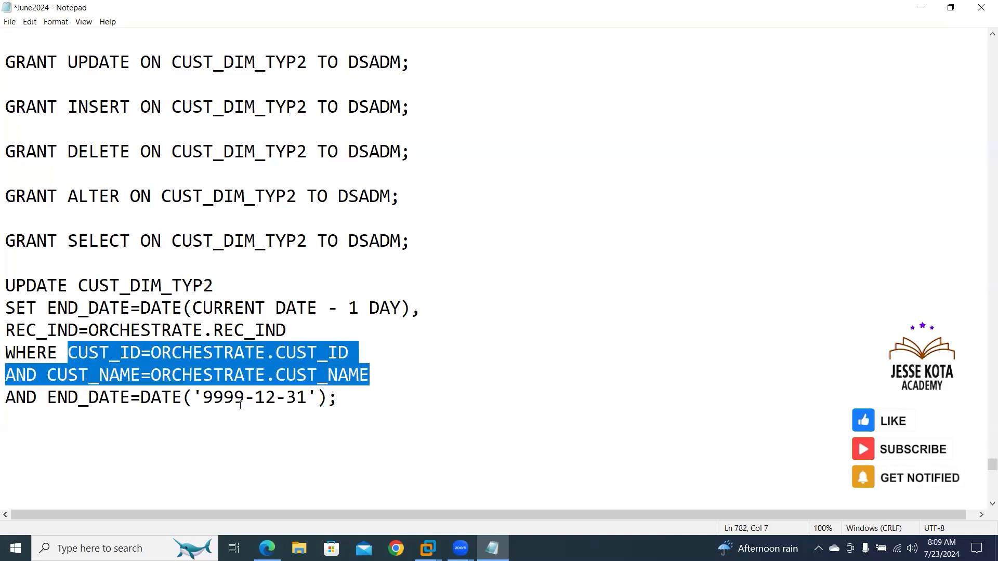
left_click(363, 414)
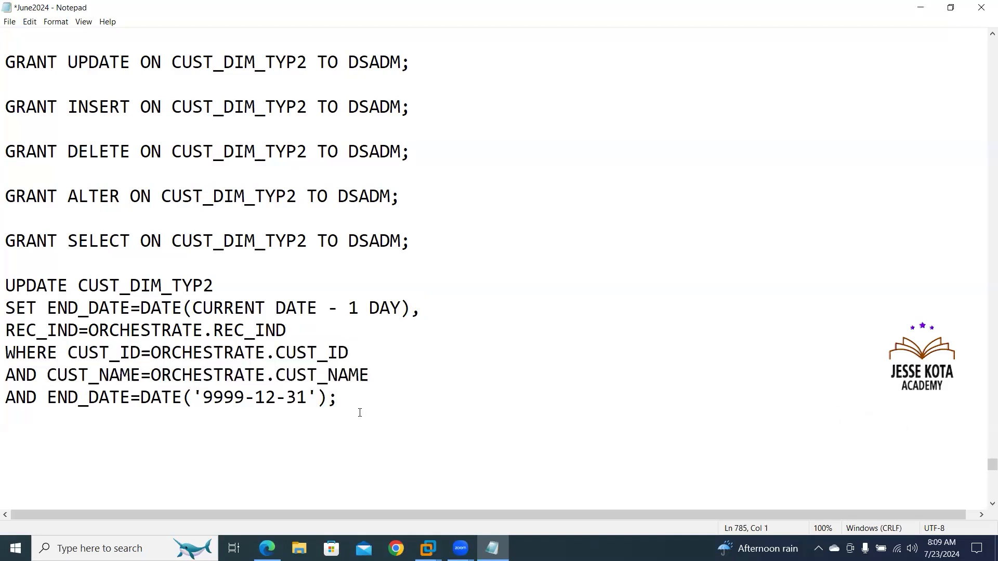
Review the whole UPDATE statement again, focusing on the END_DATE=DATE('9999-12-31') condition.
left_click_drag(357, 407, 5, 289)
left_click(375, 402)
left_click_drag(349, 402, 50, 403)
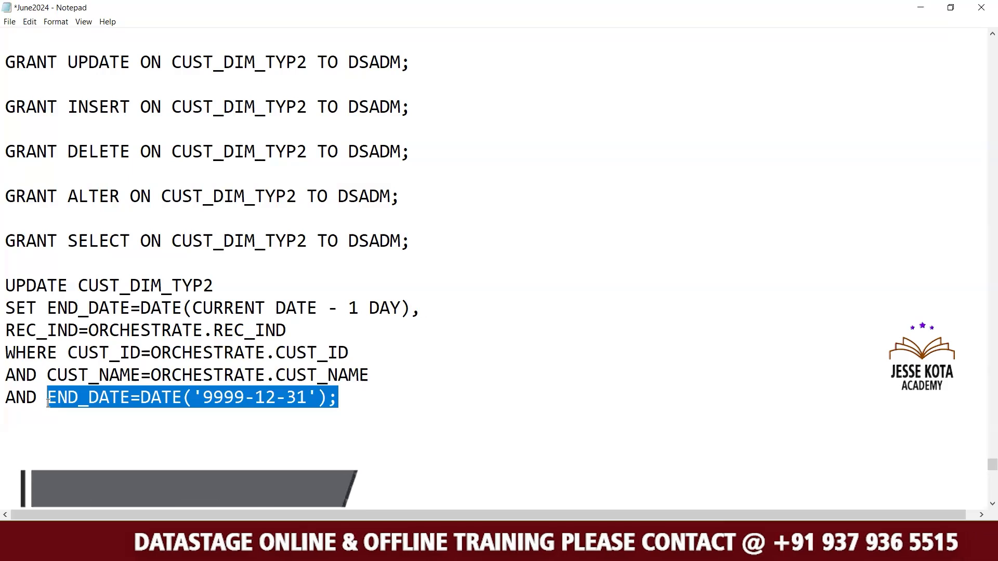
left_click(214, 414)
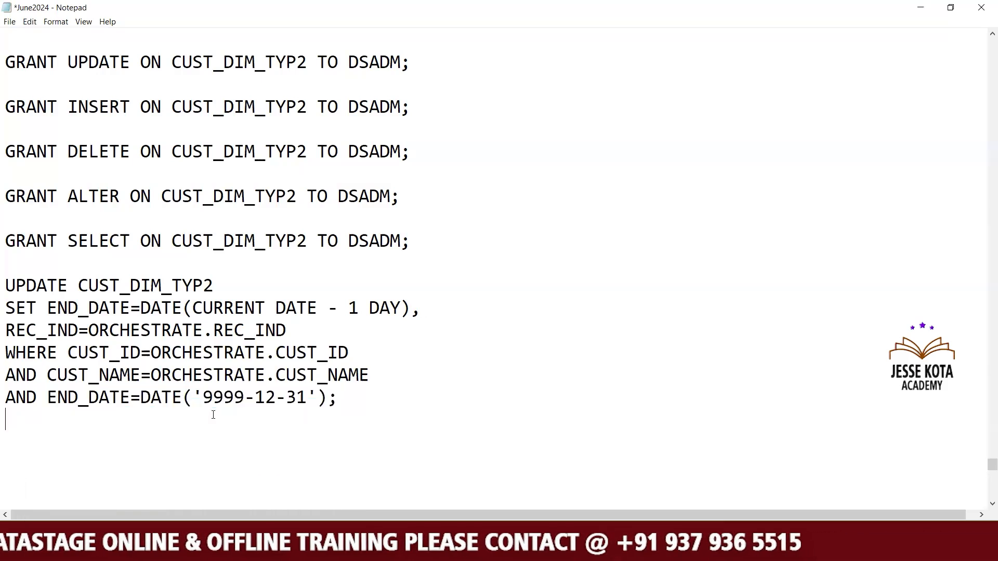
left_click(345, 398)
left_click_drag(348, 401, 211, 400)
left_click_drag(156, 414, 46, 400)
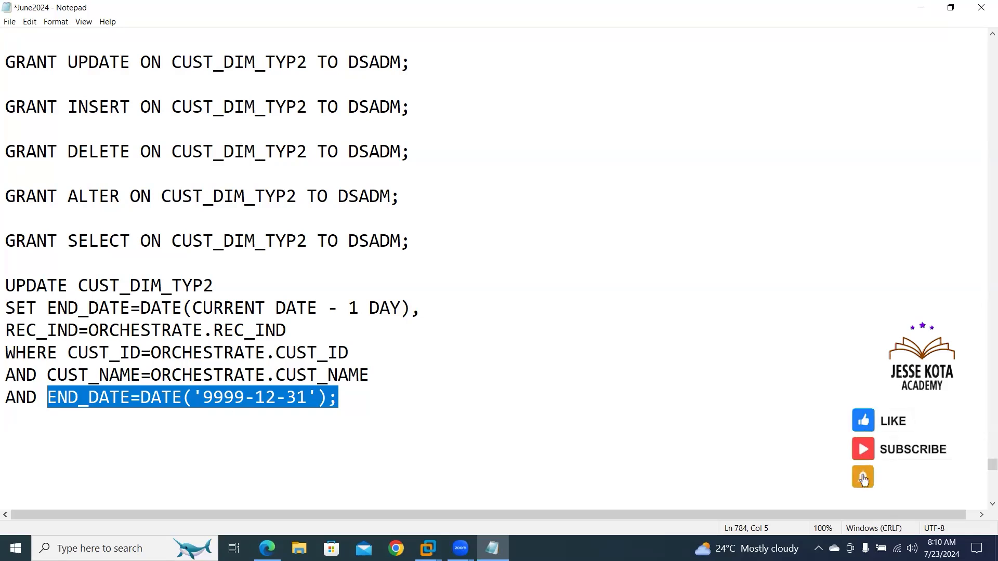
Return to DataStage Designer, accept the DB2_Connector_6 settings, and save the job as Exe67_SCD_Type2_Update.
mouse_move(427, 549)
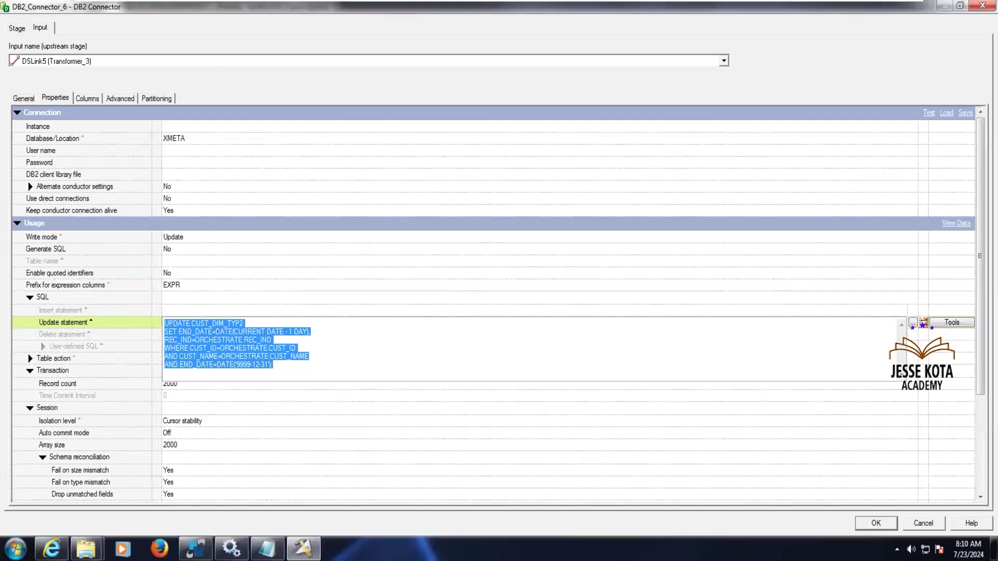
key("Return")
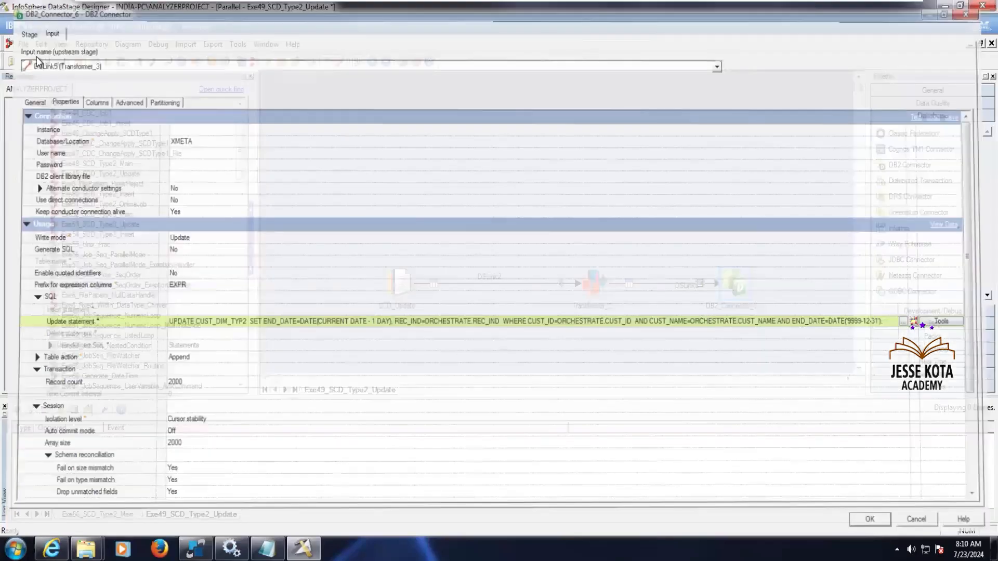
key("alt+f")
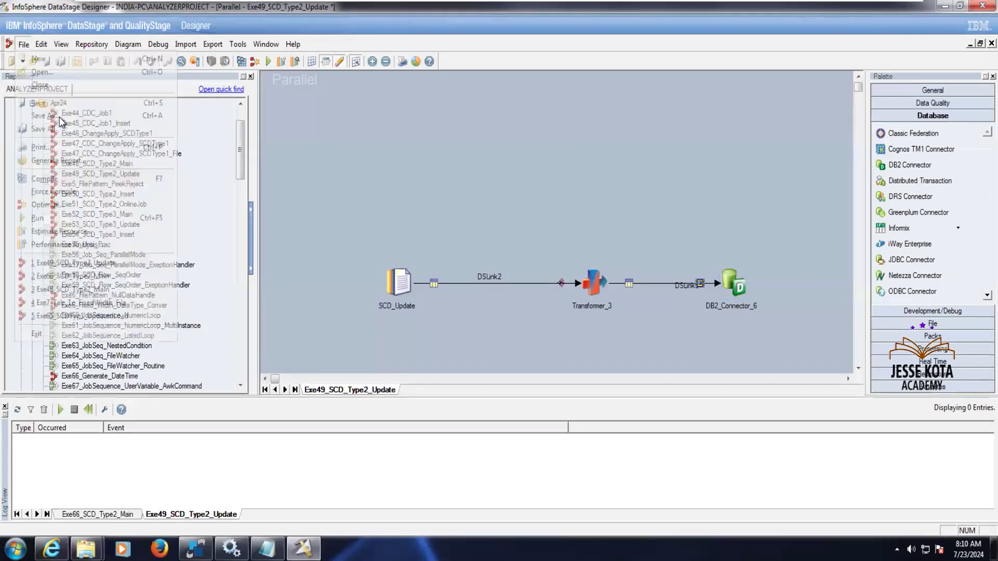
key("a")
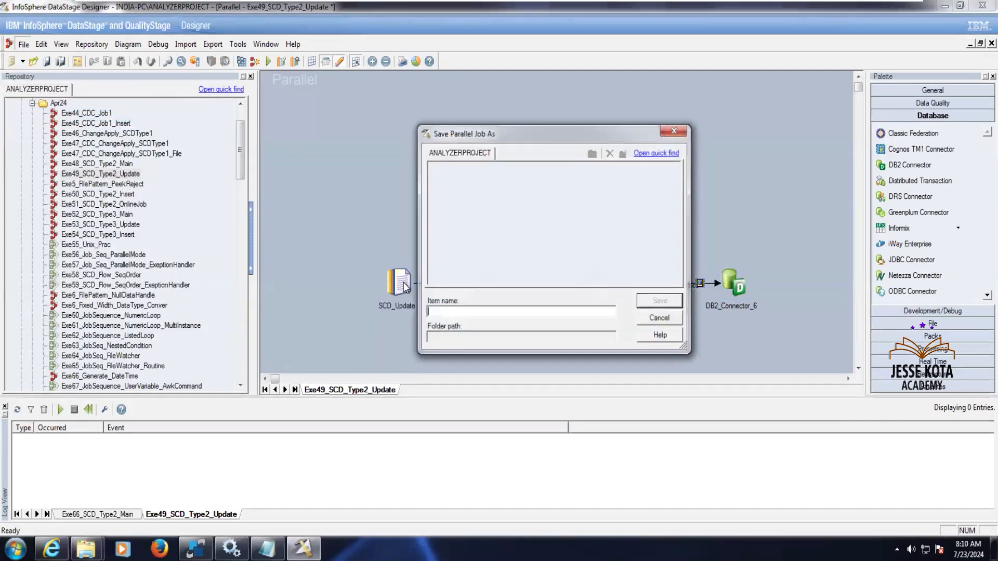
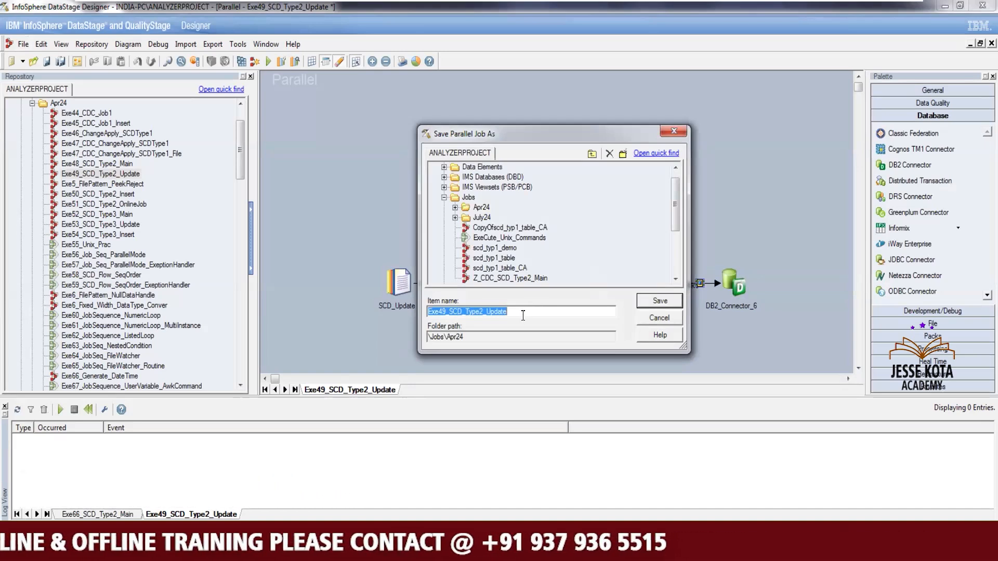
left_click(524, 314)
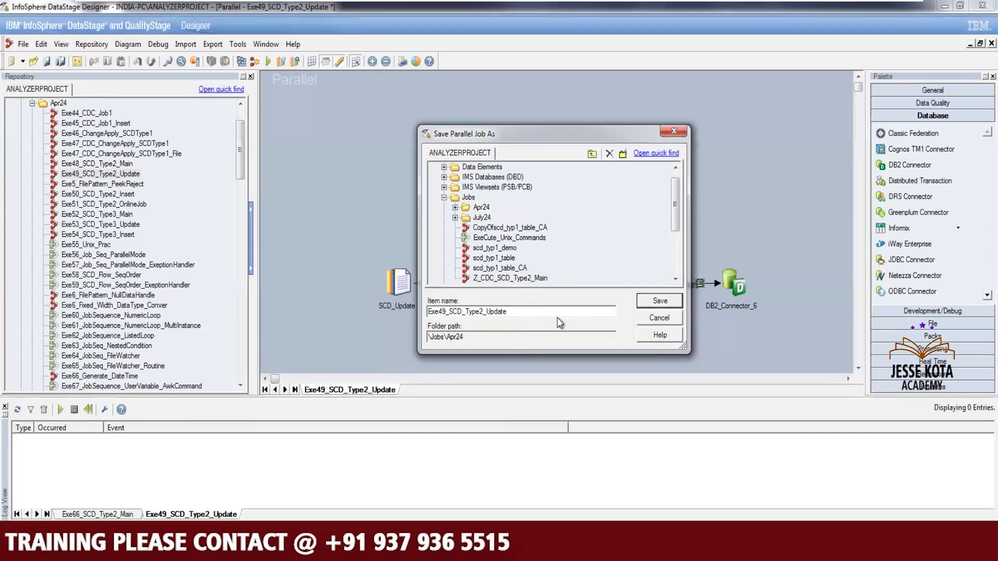
left_click(447, 311)
key("BackSpace")
key("BackSpace")
type("67")
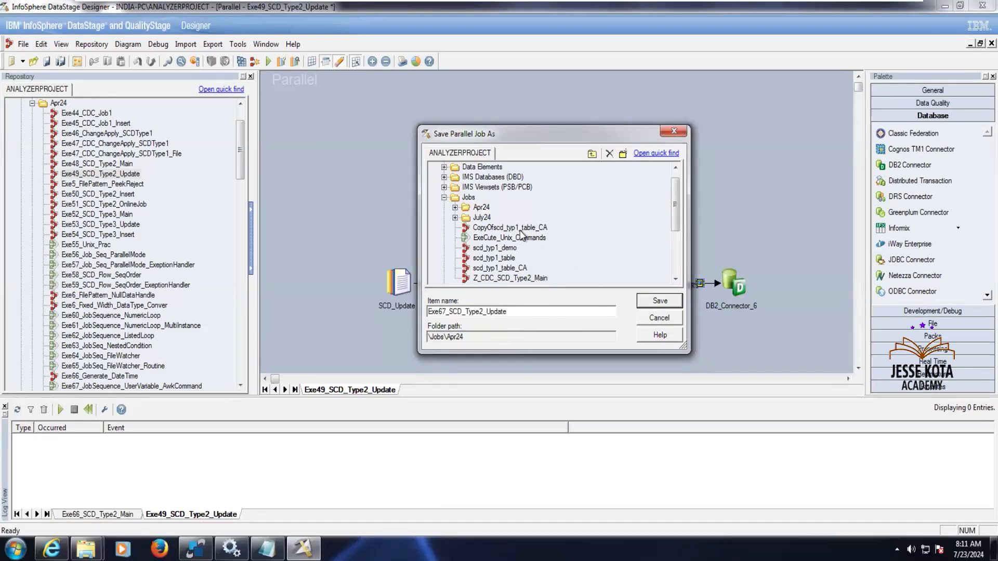
left_click(667, 307)
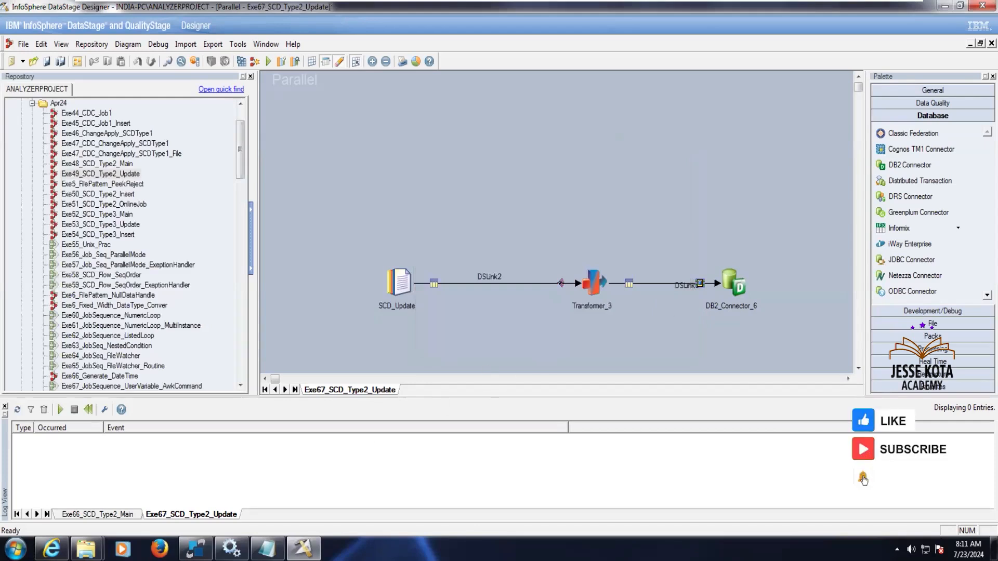
Switch to Windows Explorer and open the Target folder on Local Disk (C:).
mouse_move(86, 548)
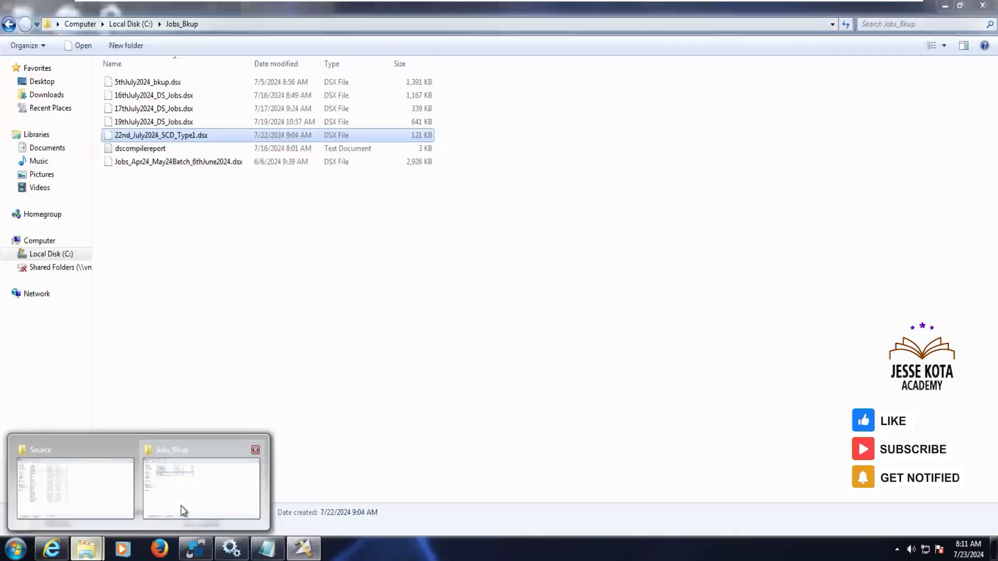
left_click(181, 507)
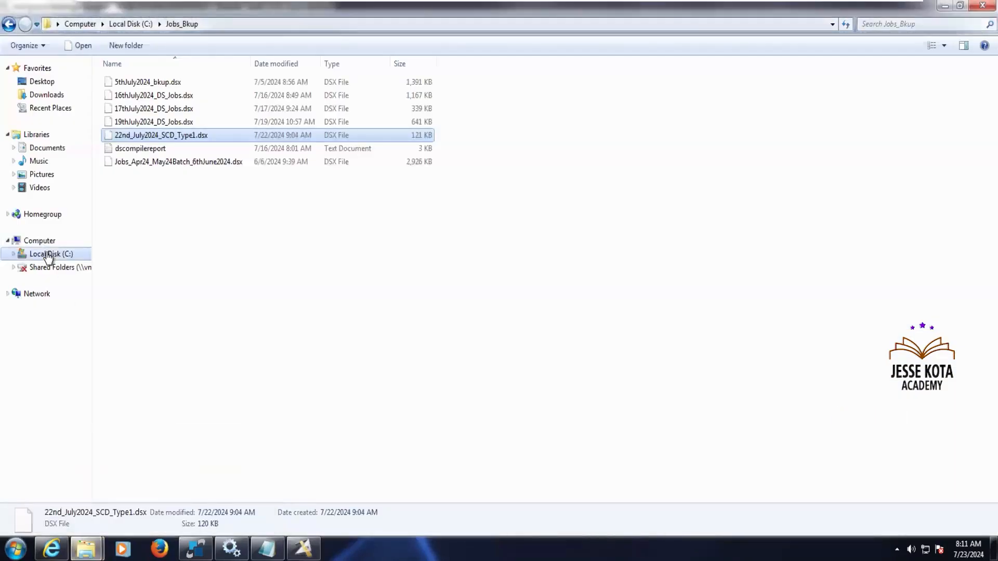
left_click(48, 255)
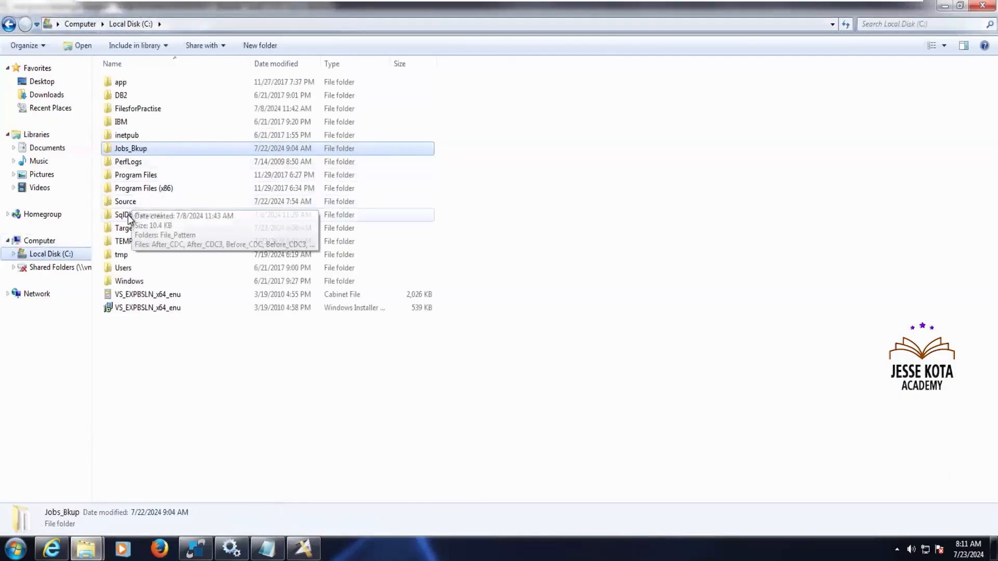
double_click(129, 229)
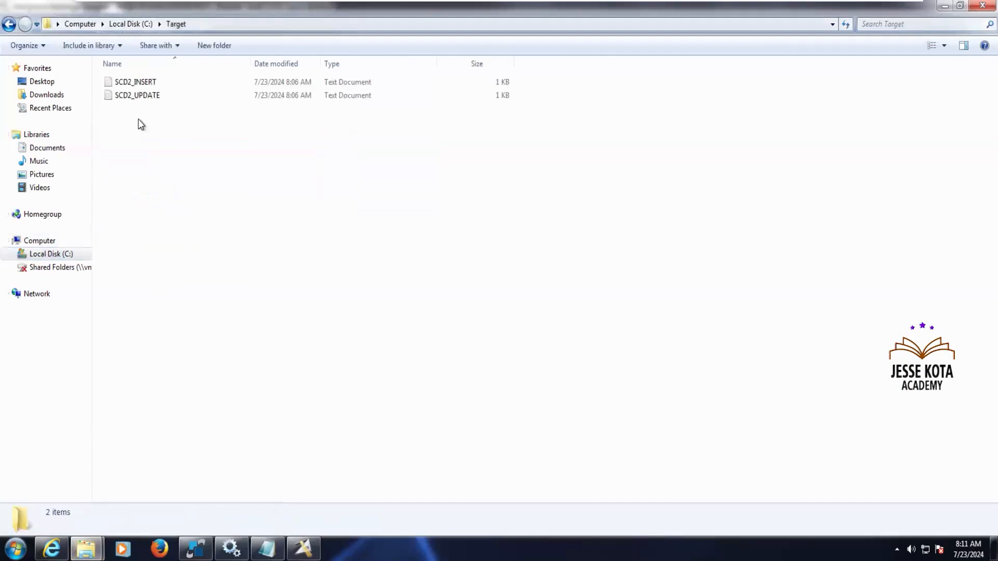
Examine the contents of the SCD2_UPDATE and SCD2_INSERT text files in the Target folder, closing each one.
double_click(151, 96)
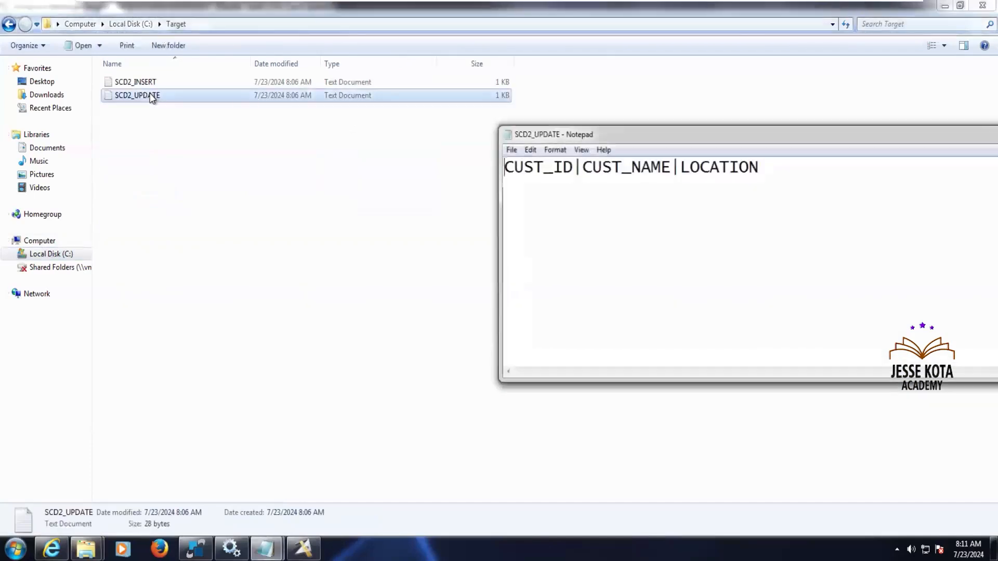
double_click(637, 135)
left_click(982, 6)
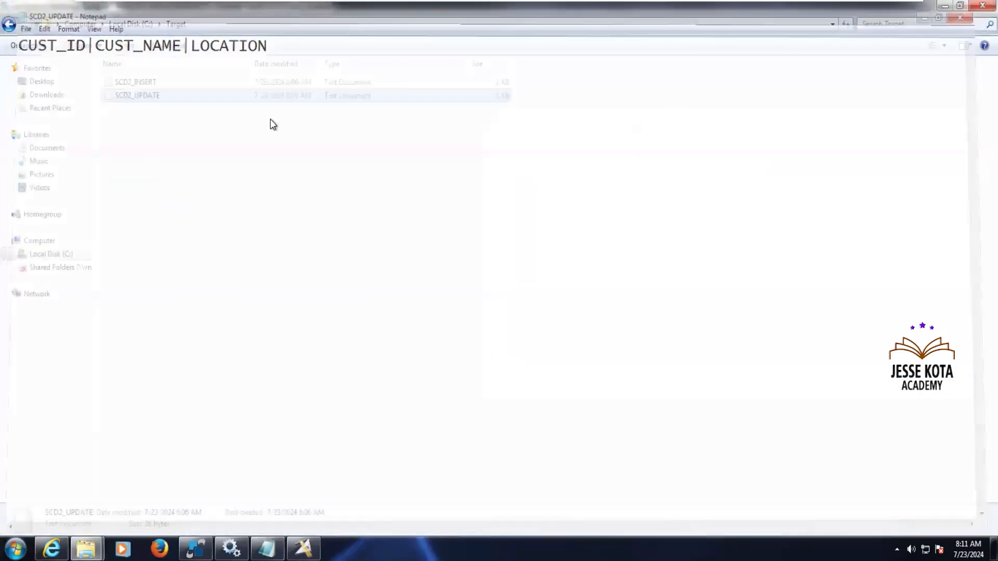
double_click(145, 82)
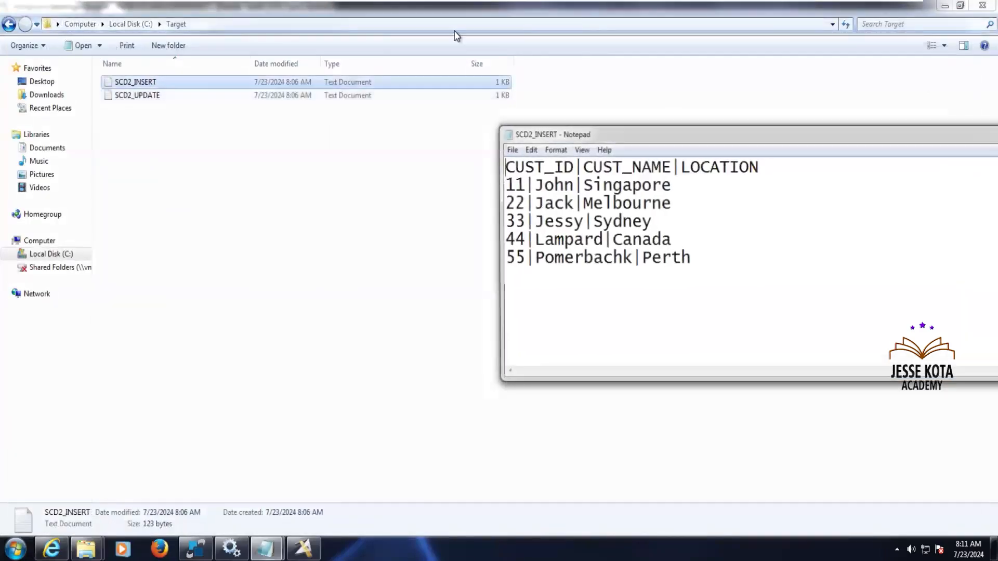
double_click(662, 134)
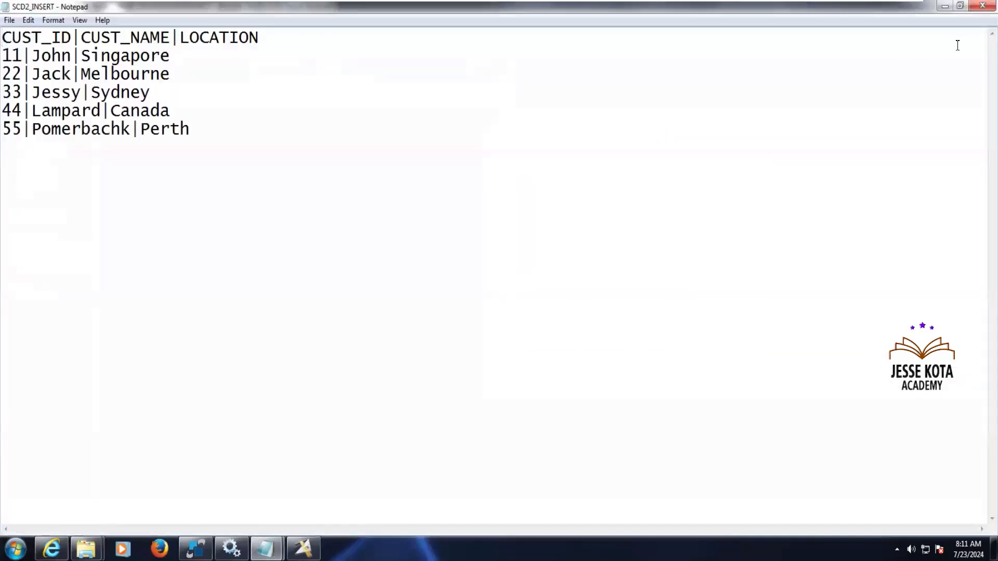
left_click(982, 6)
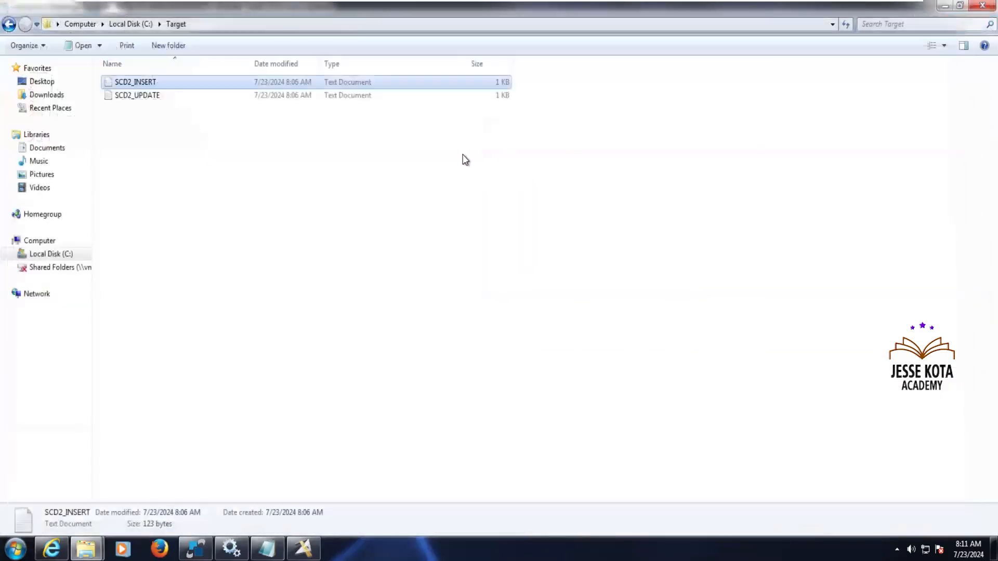
Switch to DataStage Designer and compile and run the Exe67_SCD_Type2_Update job.
left_click(304, 549)
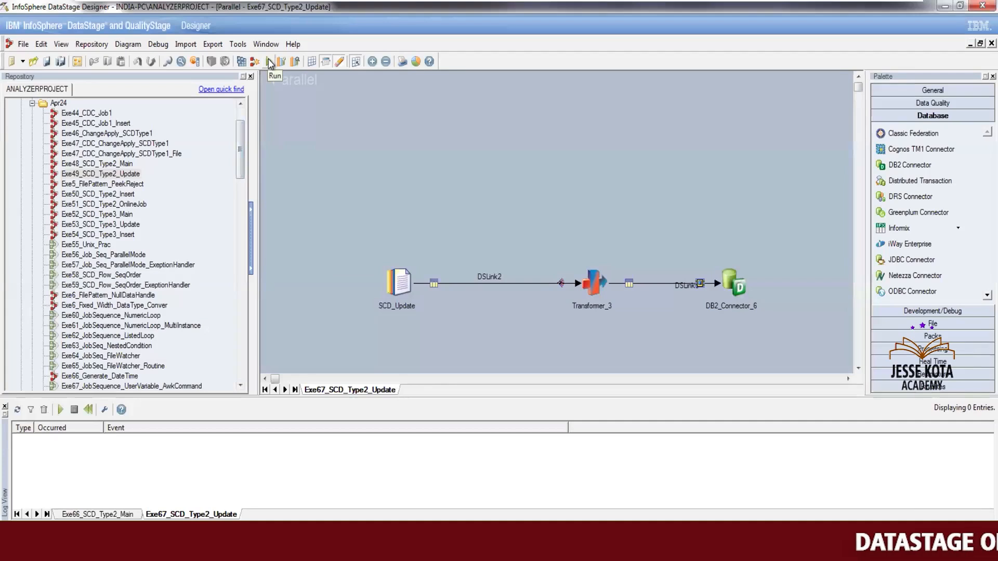
left_click(270, 62)
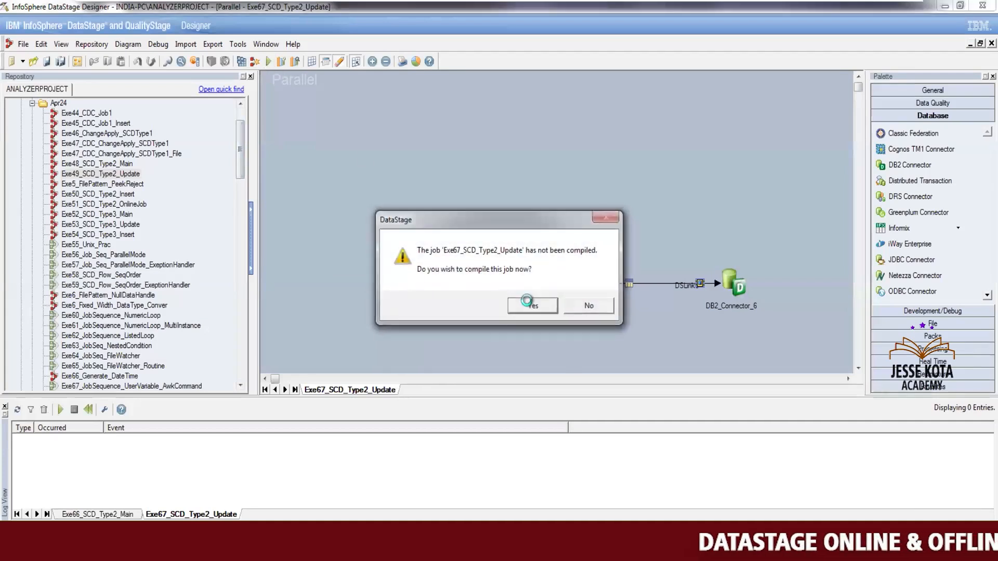
left_click(529, 305)
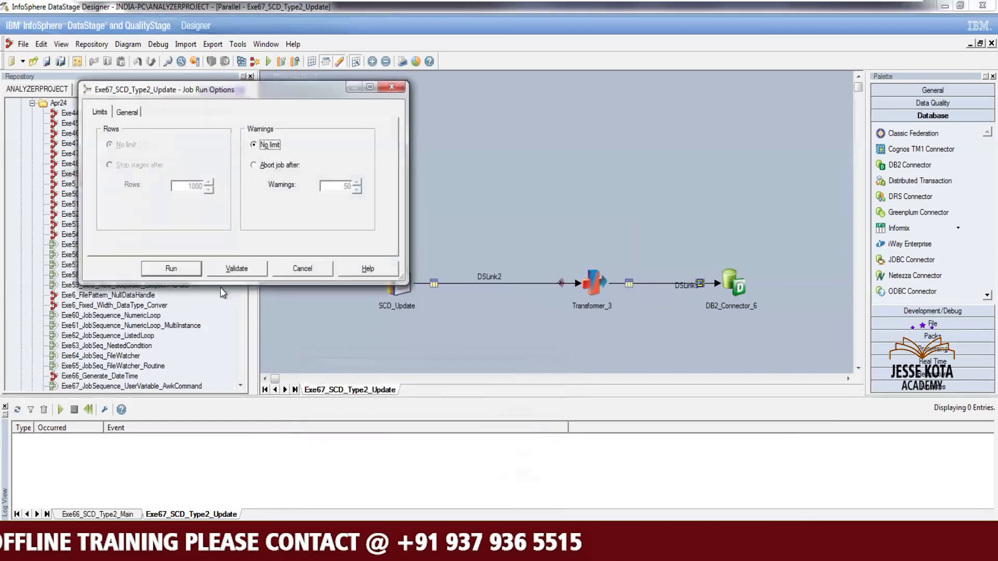
left_click(170, 269)
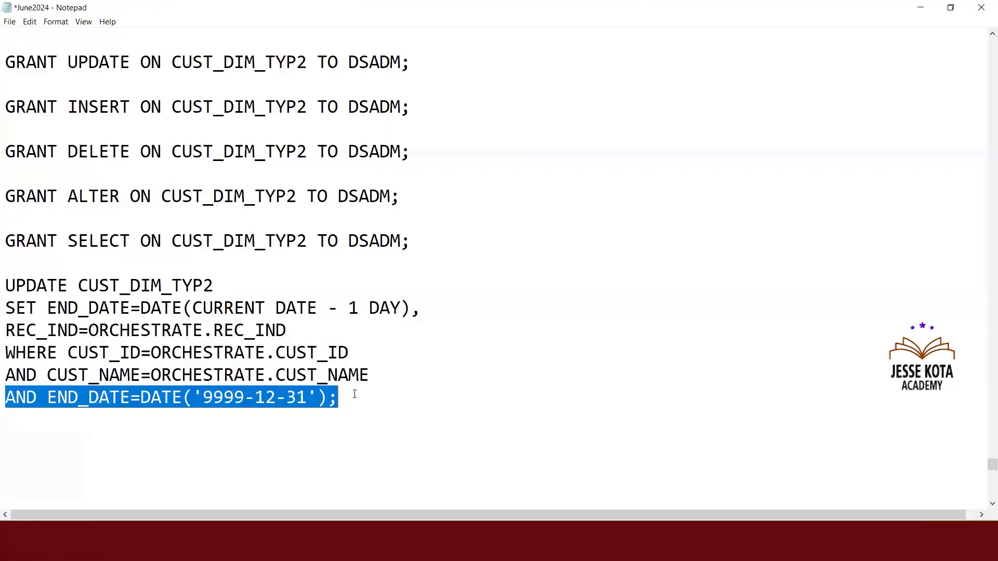
Review the whole UPDATE CUST_DIM_TYP2 statement in the June2024 notes and return to DataStage Designer.
left_click(341, 398)
left_click_drag(340, 398, 6, 291)
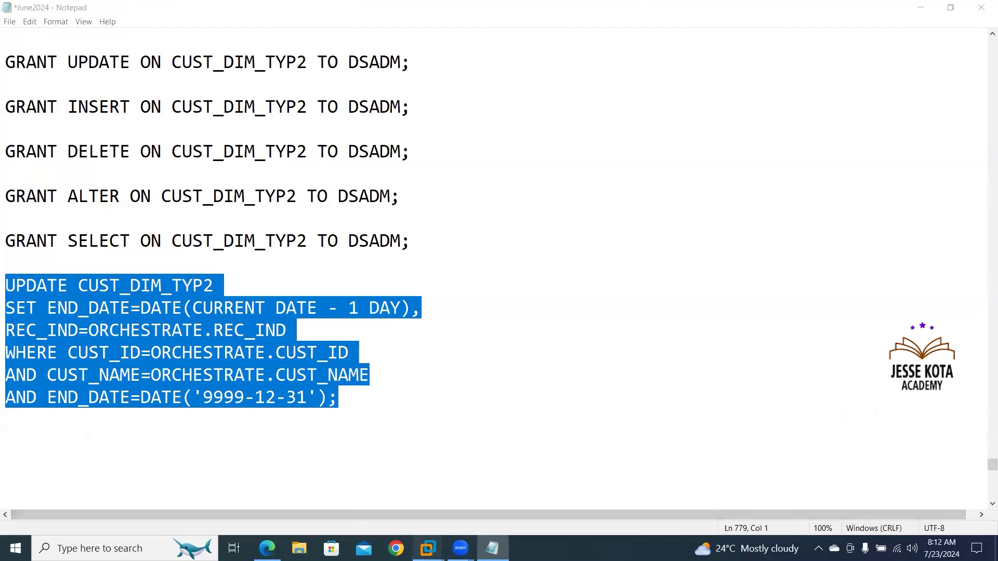
mouse_move(428, 549)
left_click(459, 492)
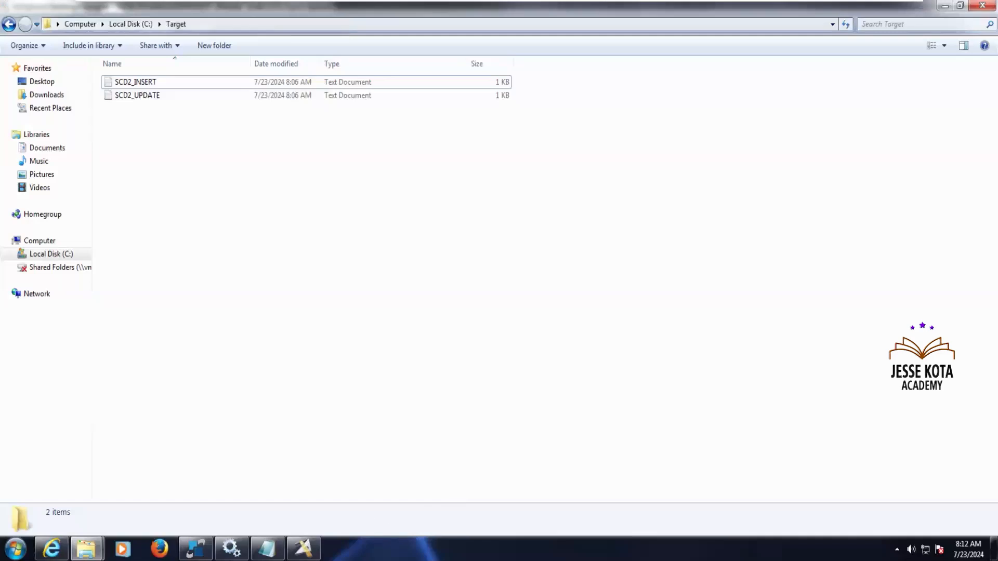
mouse_move(304, 548)
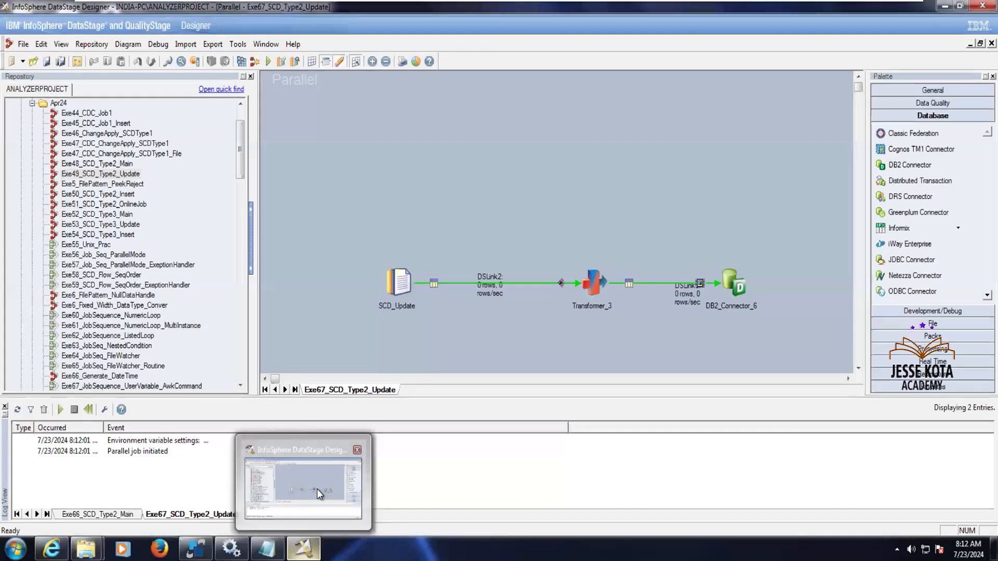
left_click(317, 489)
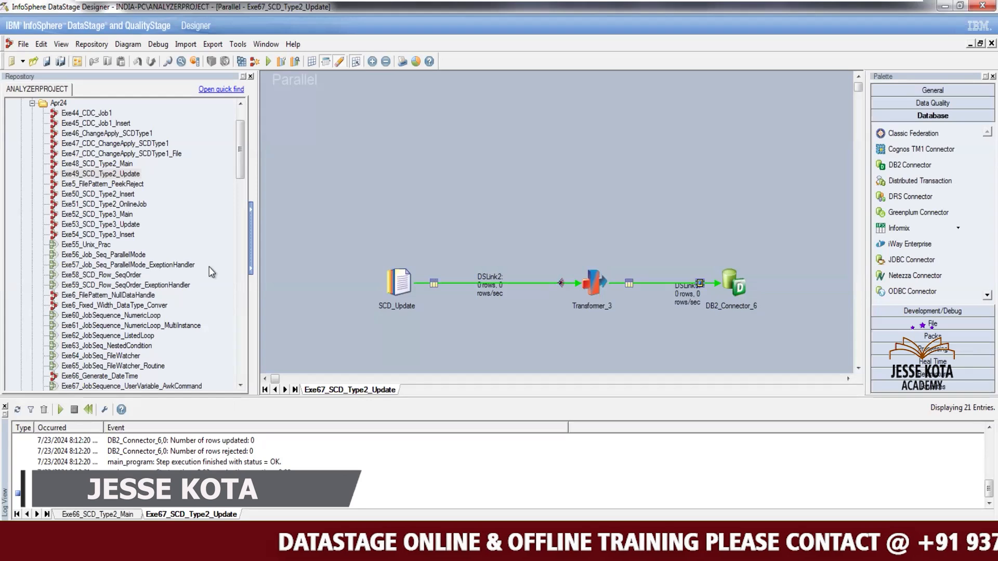
Open the Exe50_SCD_Type2_Insert job from the Apr24 folder.
double_click(115, 196)
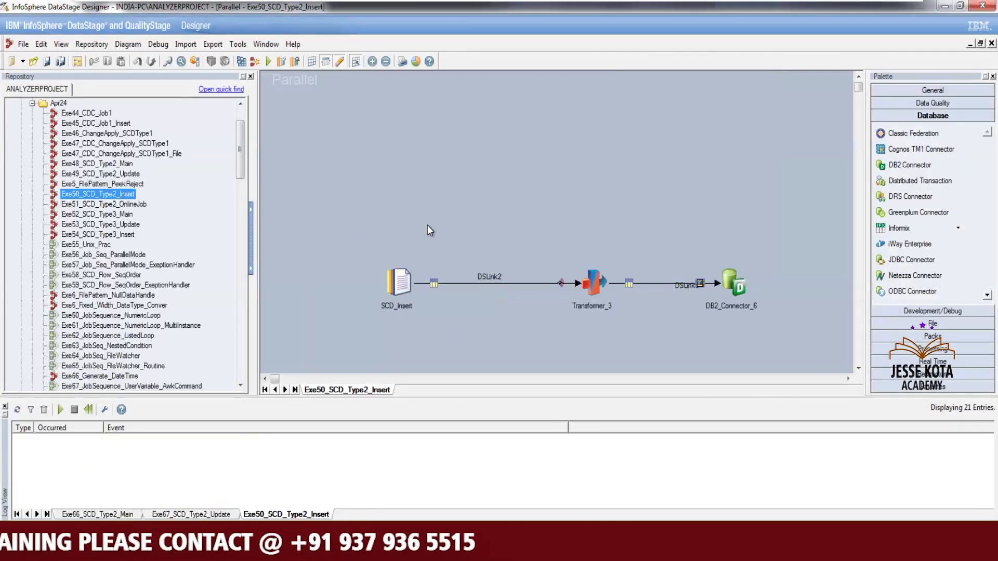
left_click(601, 304)
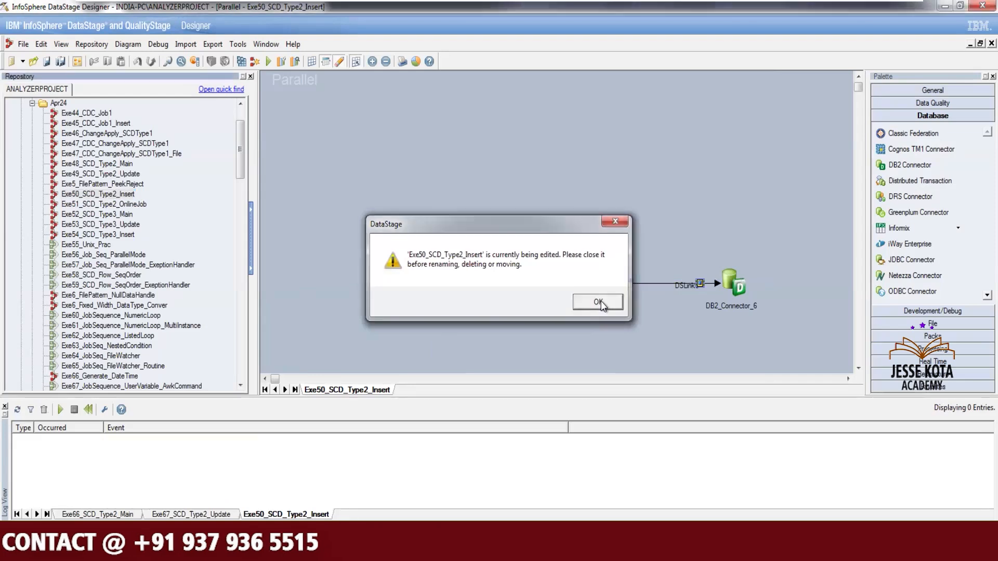
left_click(599, 303)
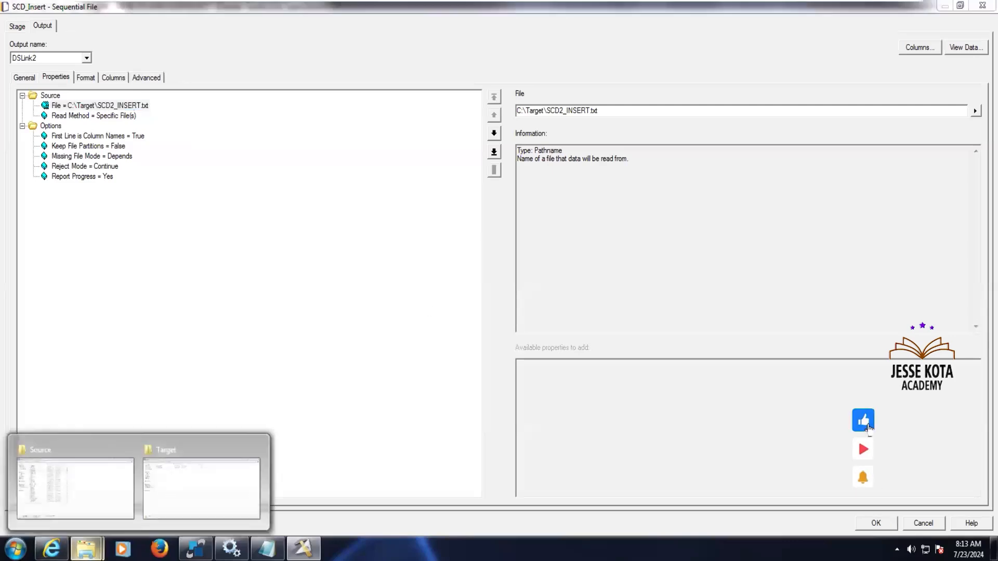
Locate the SCD2_INSERT source file in the Target folder and return to DataStage Designer.
left_click(202, 486)
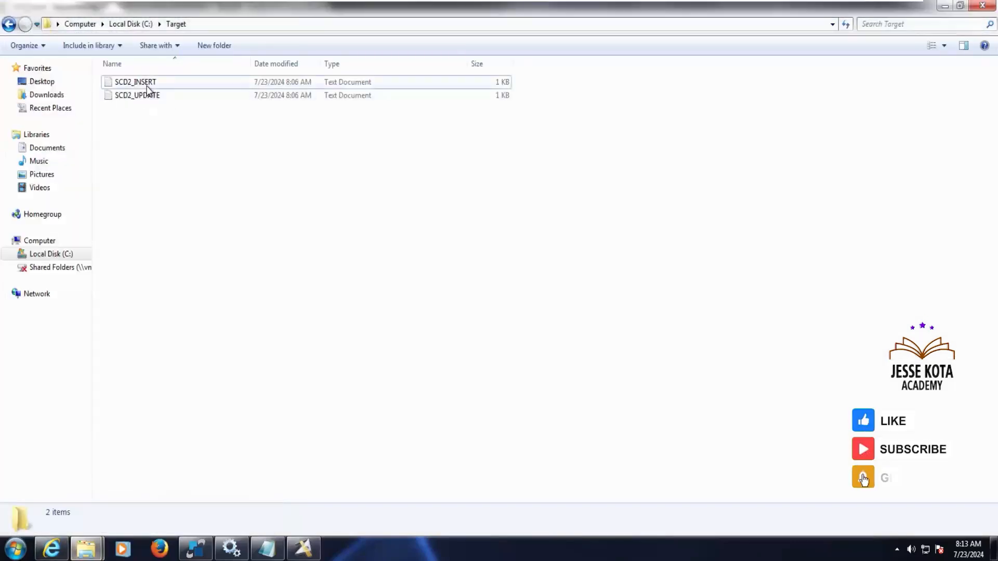
left_click(147, 85)
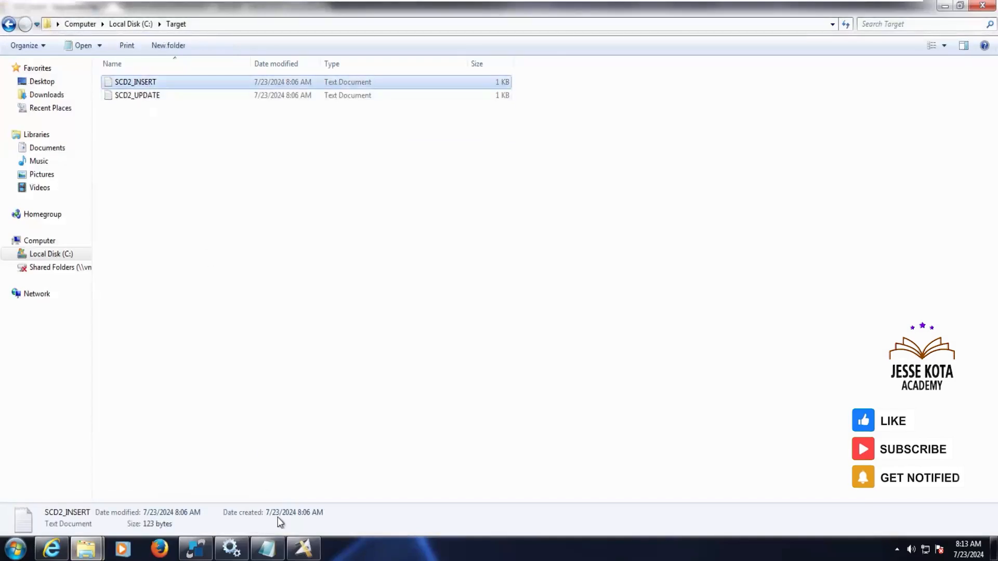
left_click(303, 549)
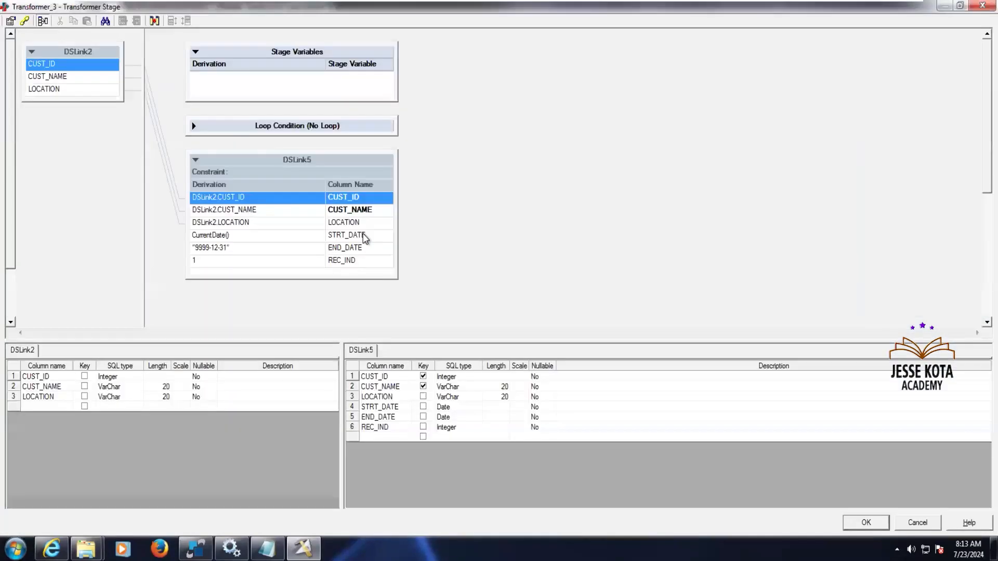
Review the STRT_DATE and END_DATE derivations on the DSLink5 output of Transformer_3.
left_click(364, 235)
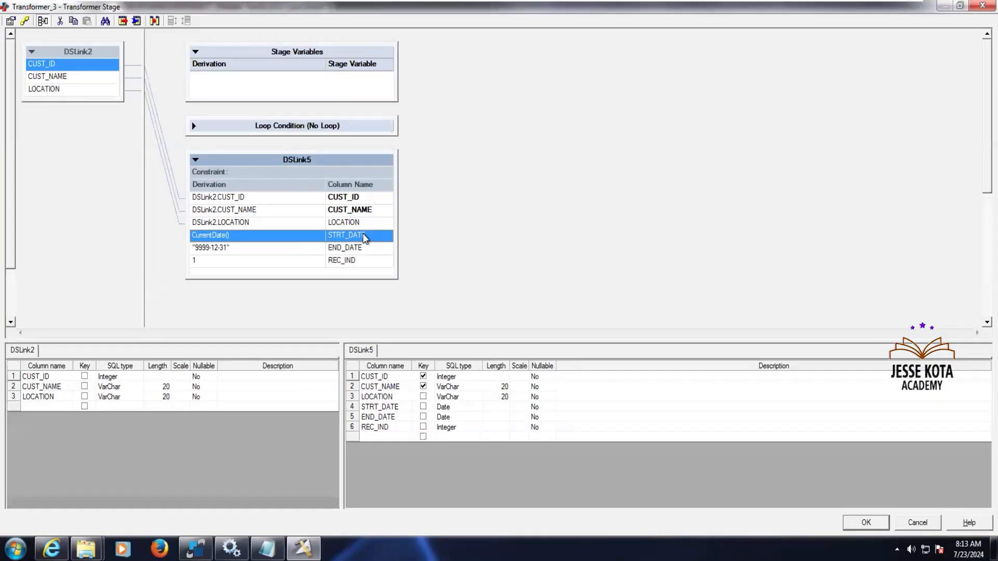
left_click(300, 251)
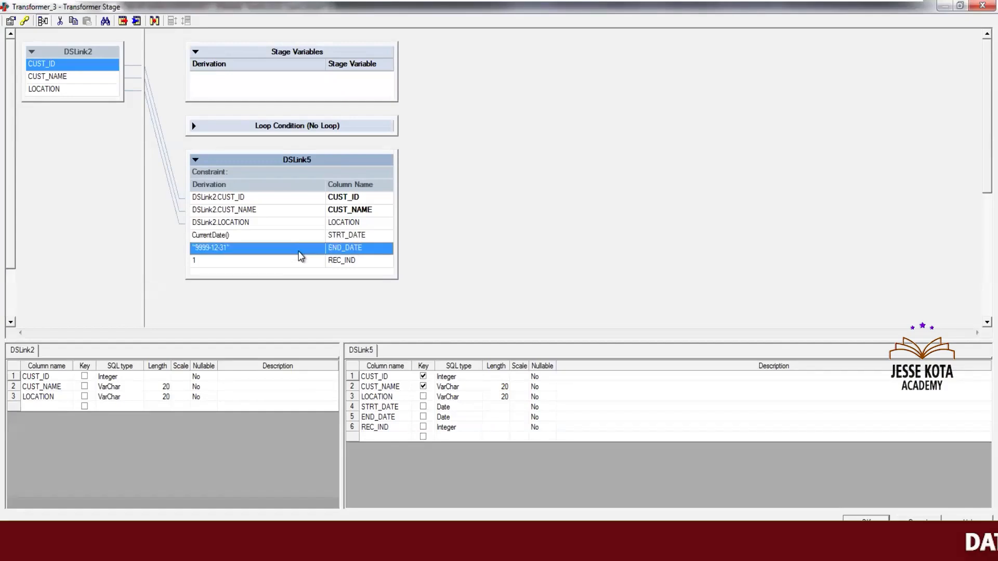
left_click(281, 237)
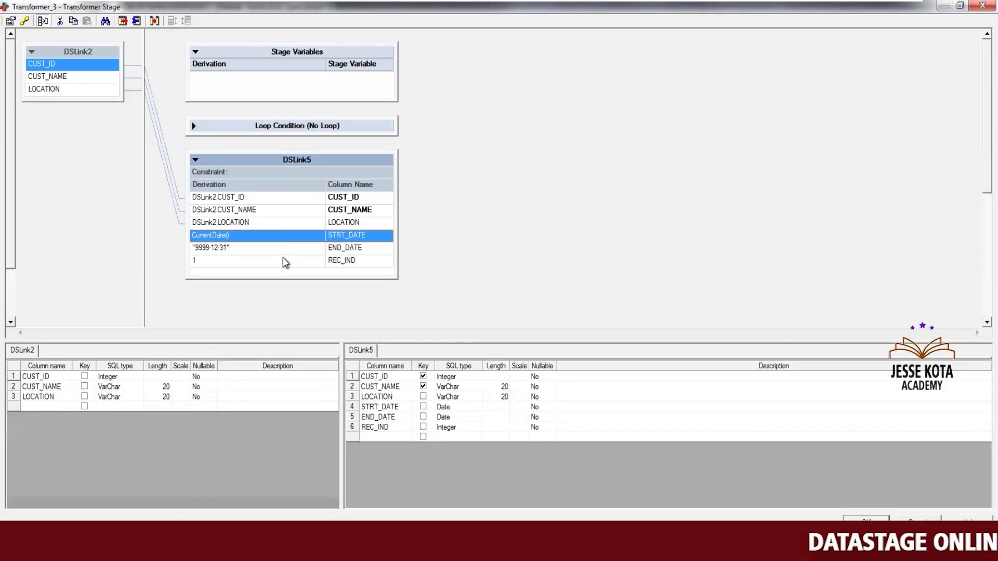
Re-enter "9999-12-31" as the END_DATE derivation on DSLink5, check STRT_DATE and accept the Transformer stage.
left_click(274, 252)
left_click(275, 252)
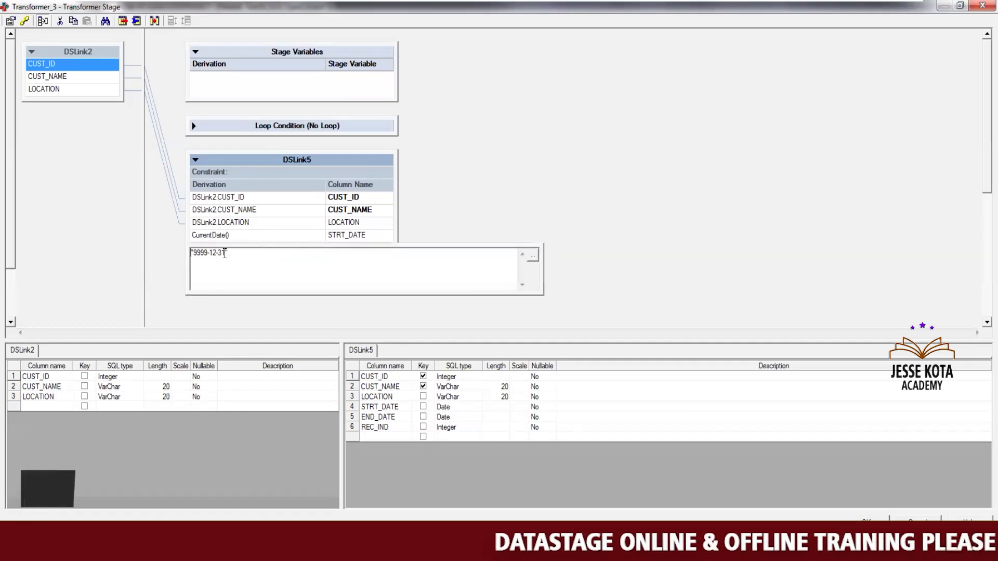
left_click_drag(225, 254, 195, 255)
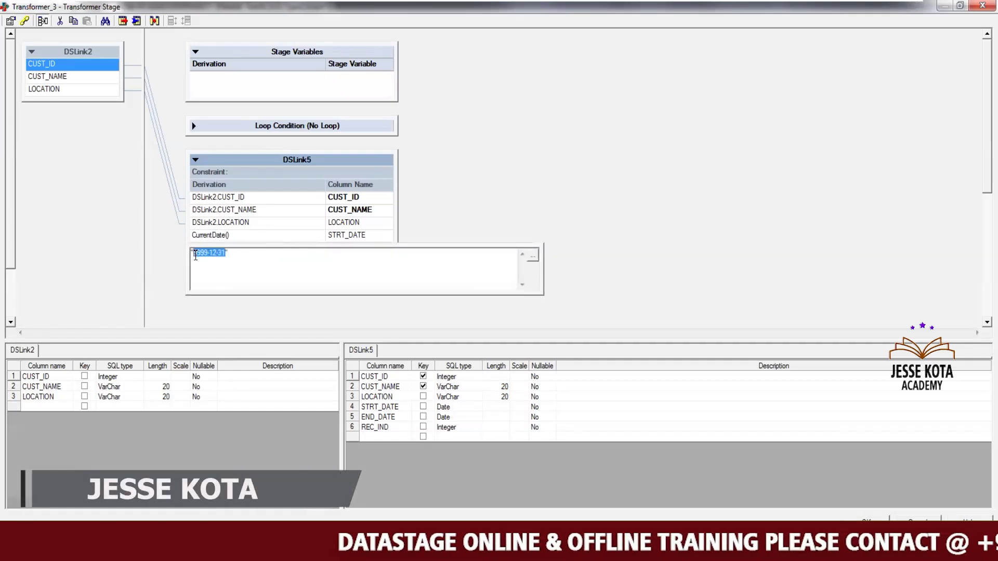
type("999")
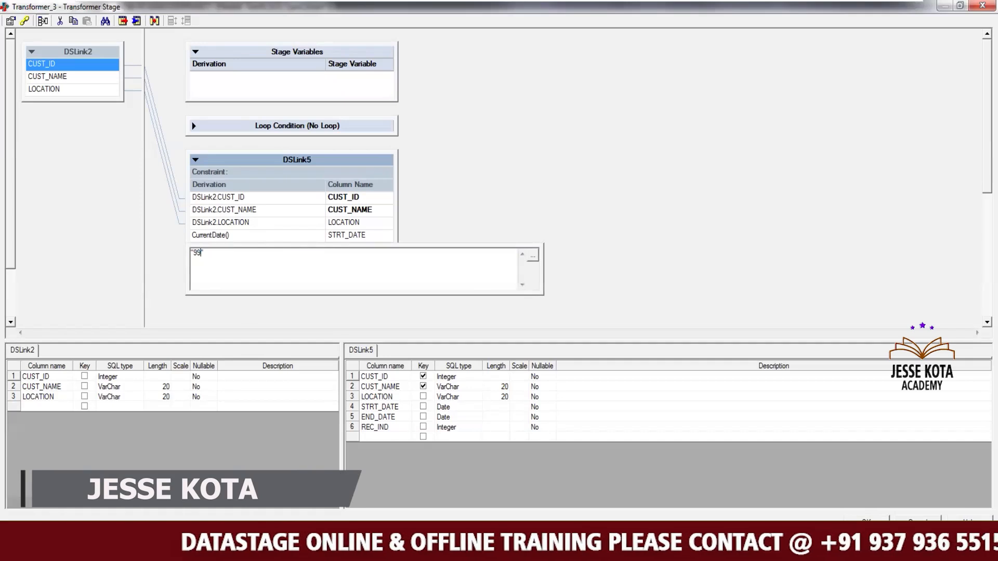
type("9-12-")
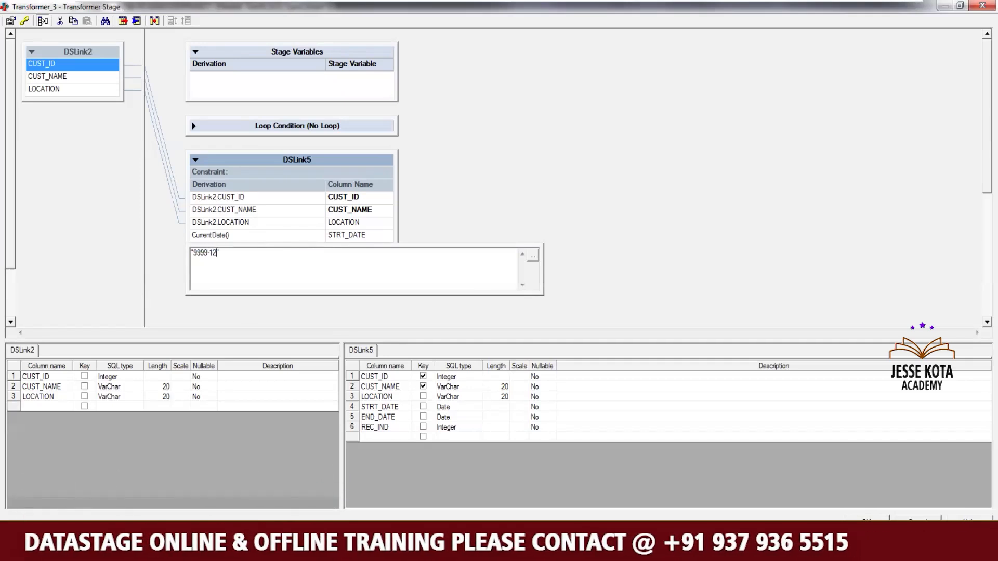
type("31")
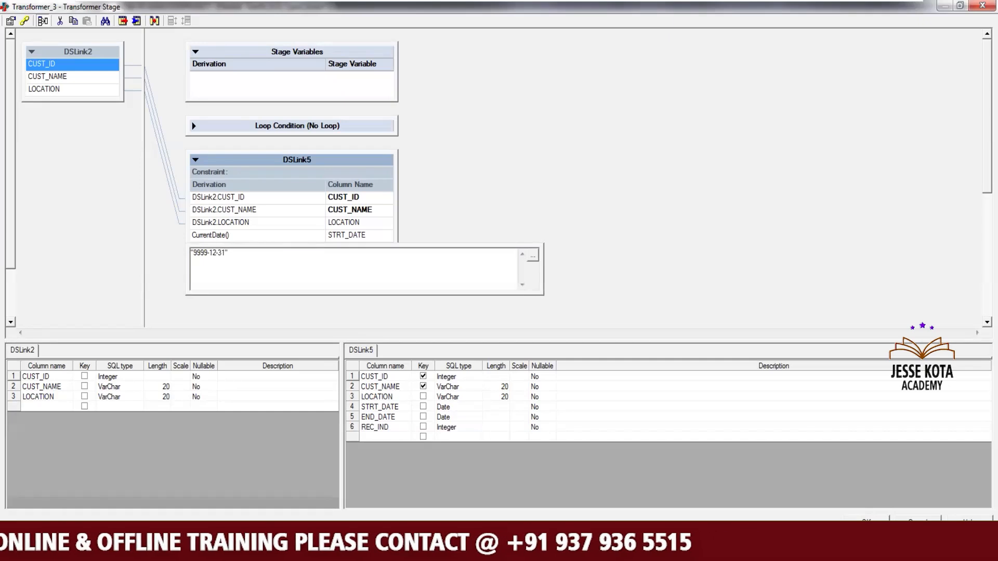
key("Return")
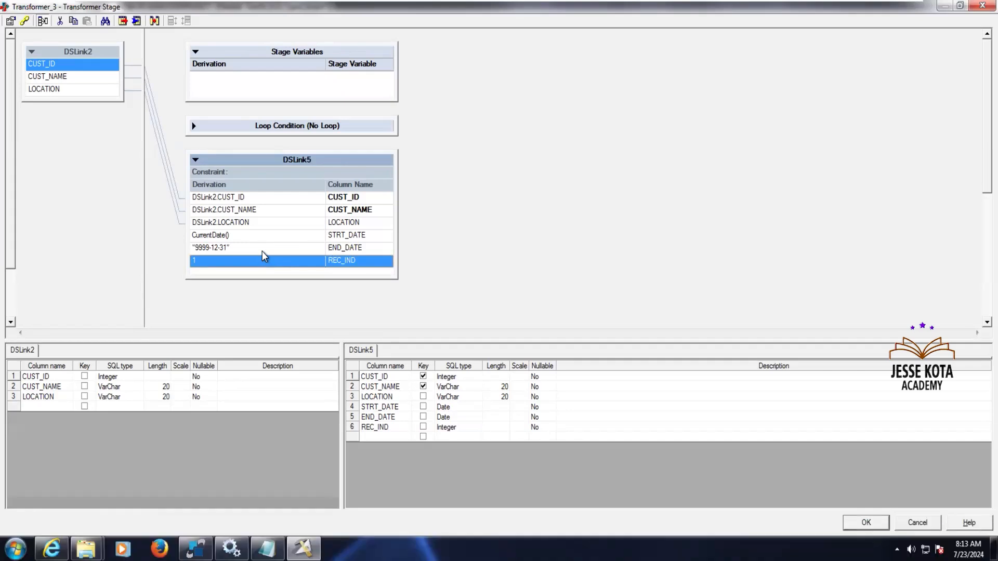
left_click(248, 238)
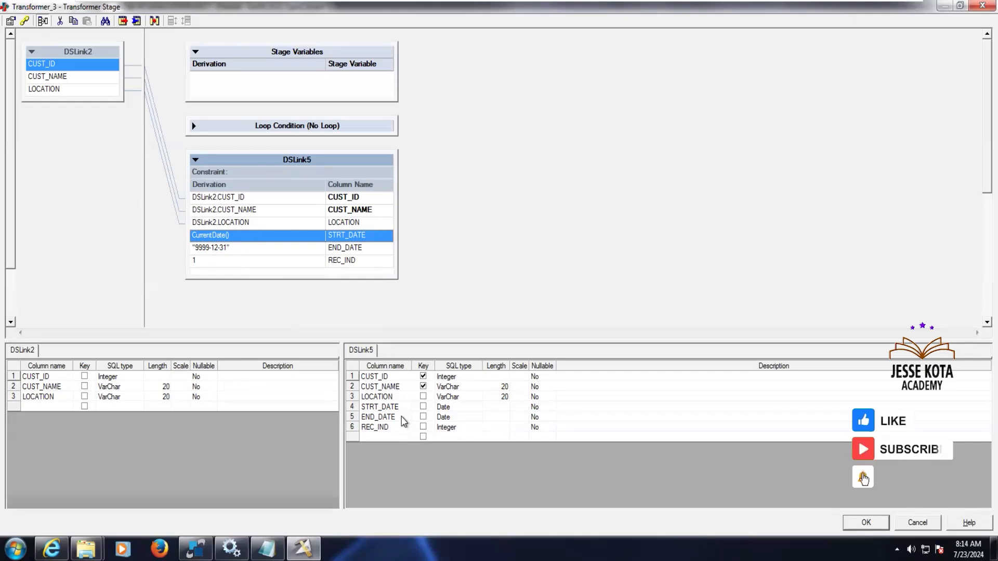
left_click(866, 522)
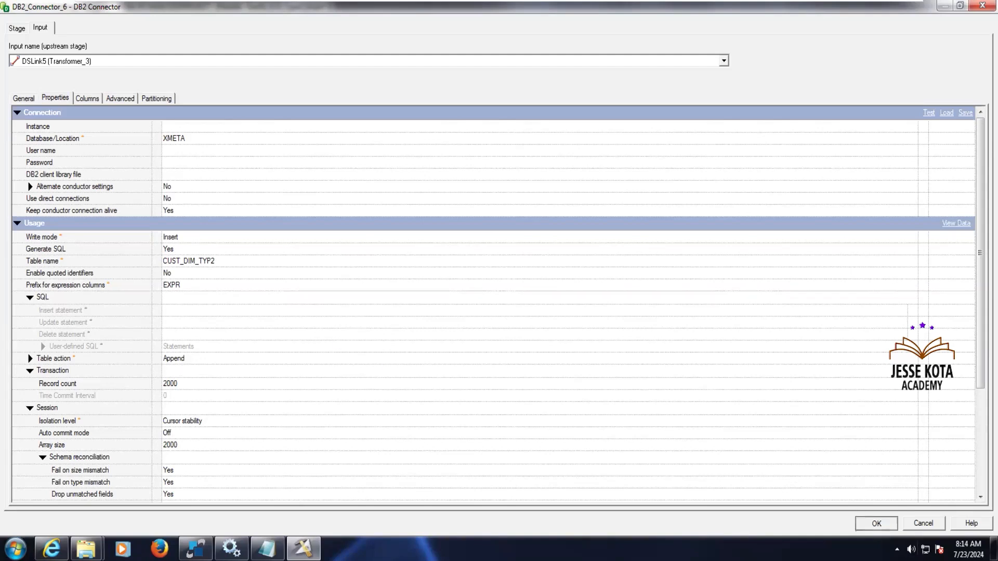
Accept the DB2 connector settings, and save, compile and run the Exe50_SCD_Type2_Insert job.
key("Return")
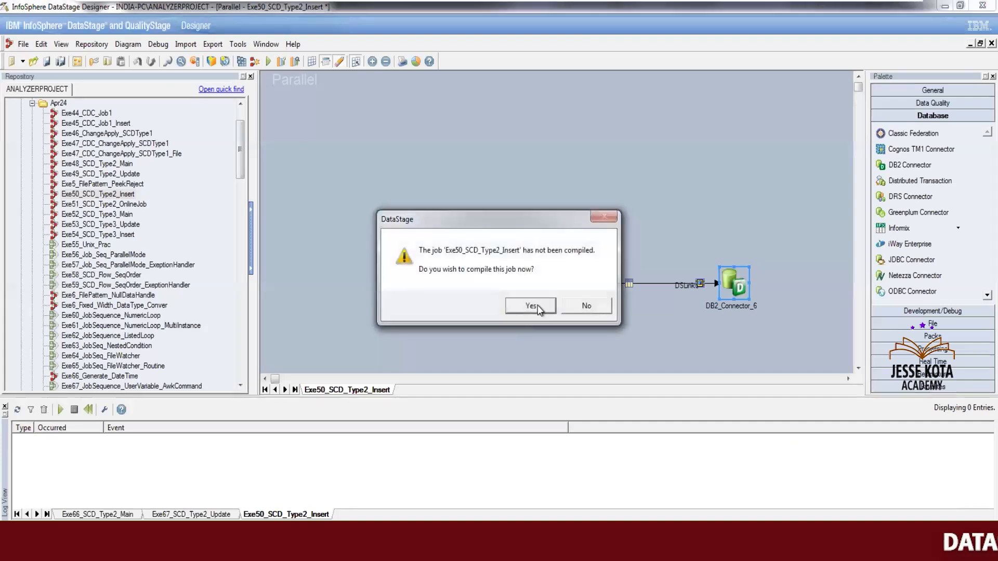
left_click(537, 305)
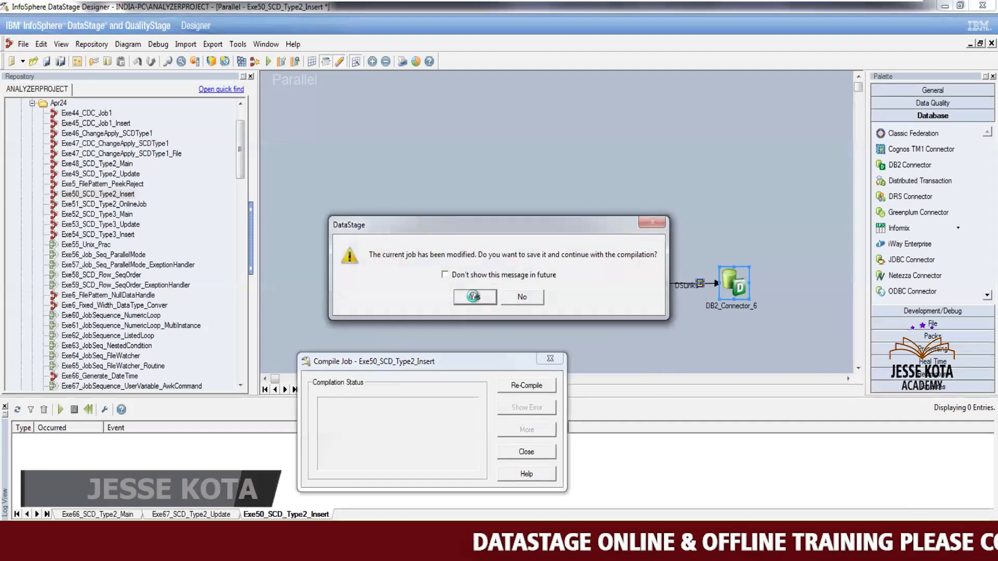
left_click(474, 298)
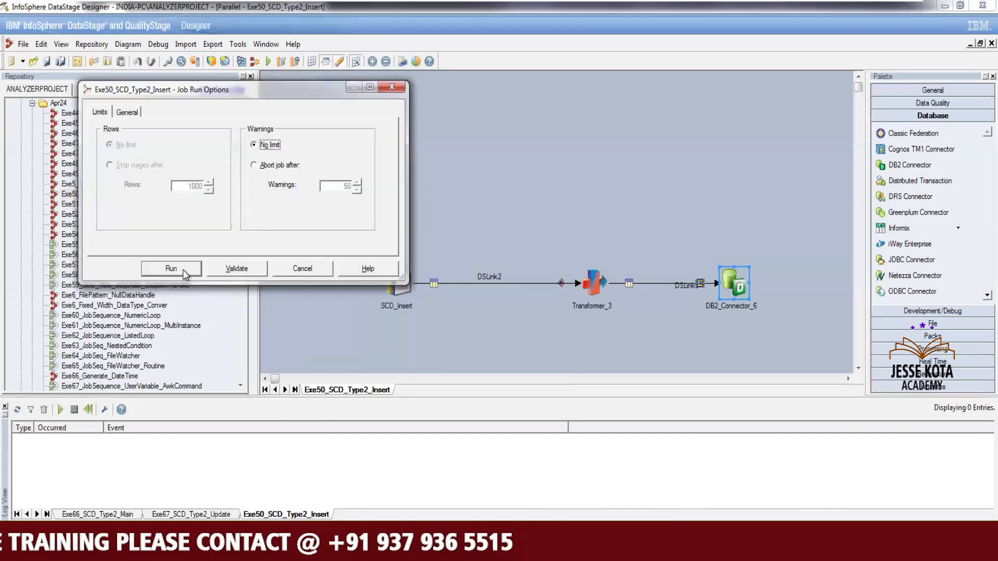
left_click(172, 269)
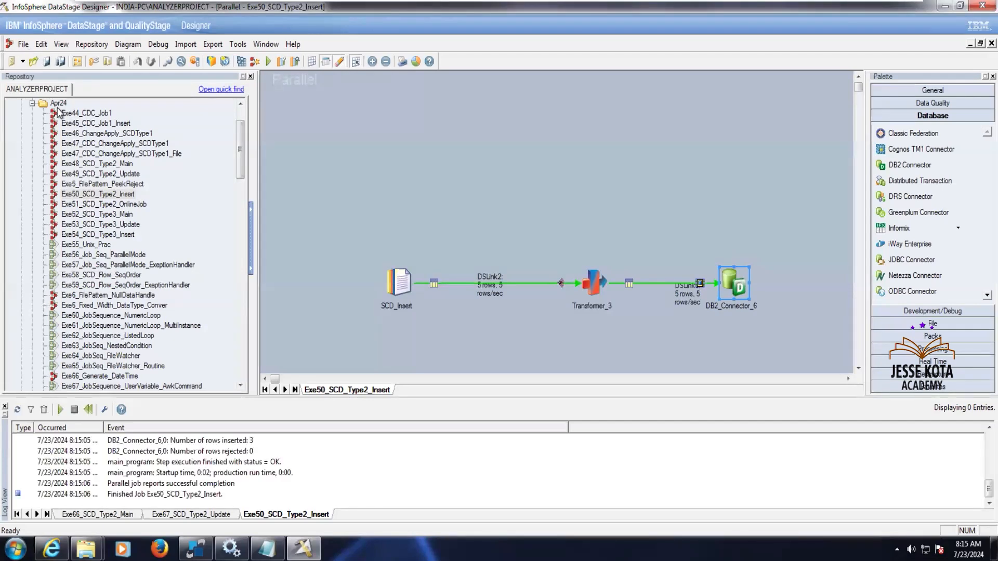
Save a copy of the insert job as Exe68_SCD_Type2_Insert in the \Jobs\July24 folder.
key("alt+f")
key("Down")
key("Down")
key("Down")
key("Return")
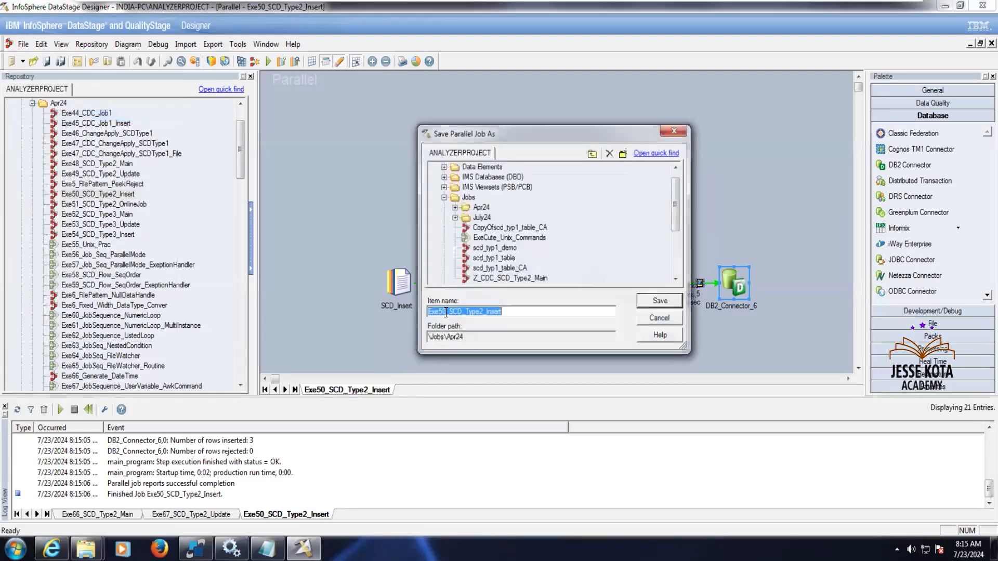
left_click(481, 220)
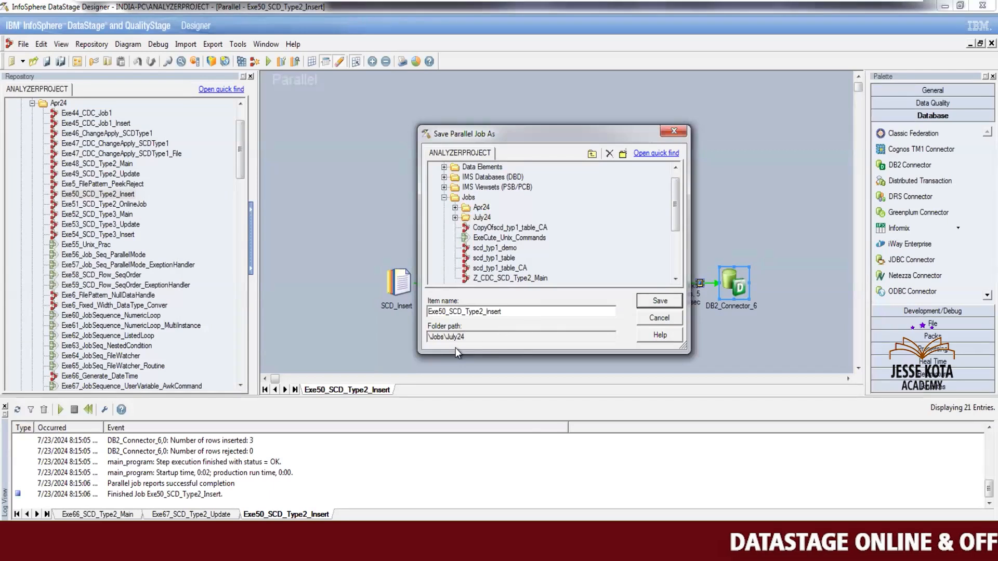
key("BackSpace")
key("BackSpace")
type("68")
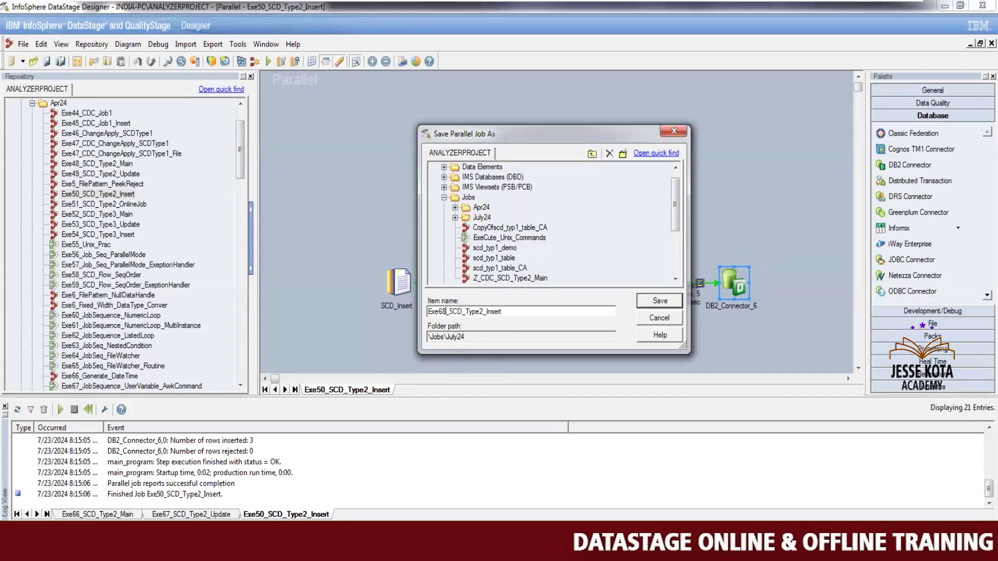
left_click(665, 304)
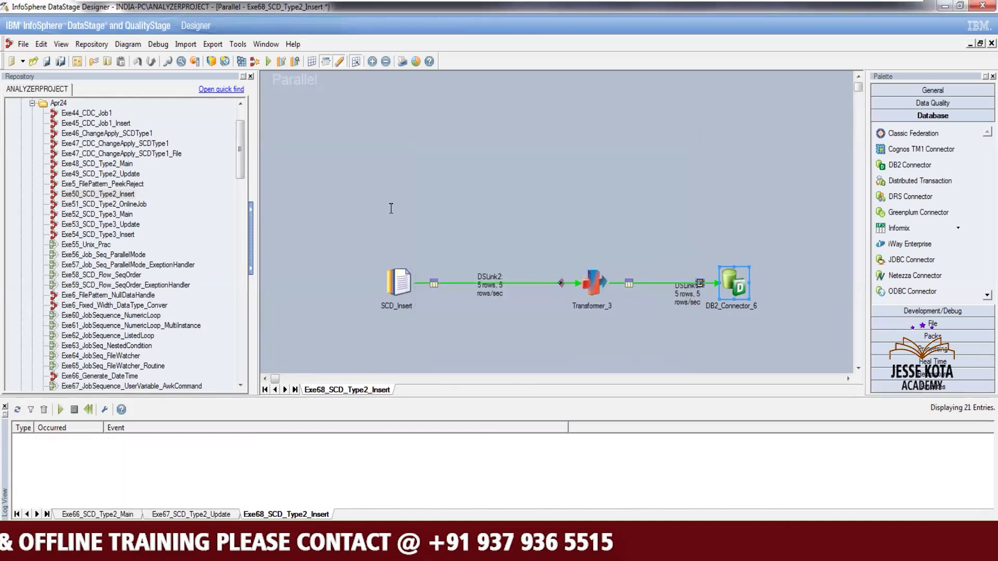
Switch to SqlDbx, clear the GRANT statements from the script and display the CUST_DIM_TYP2 table data.
key("alt+Tab")
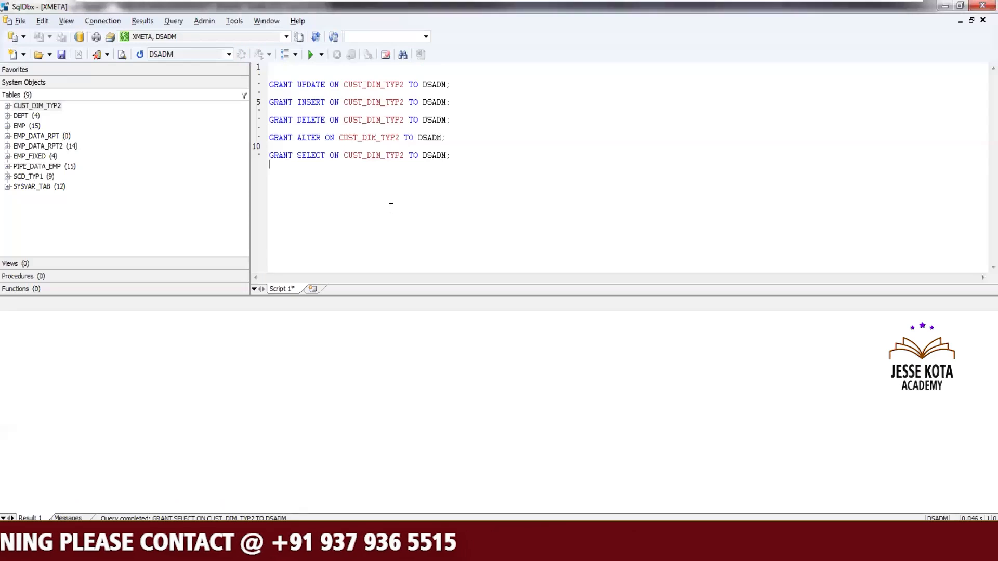
key("ctrl+a")
key("Delete")
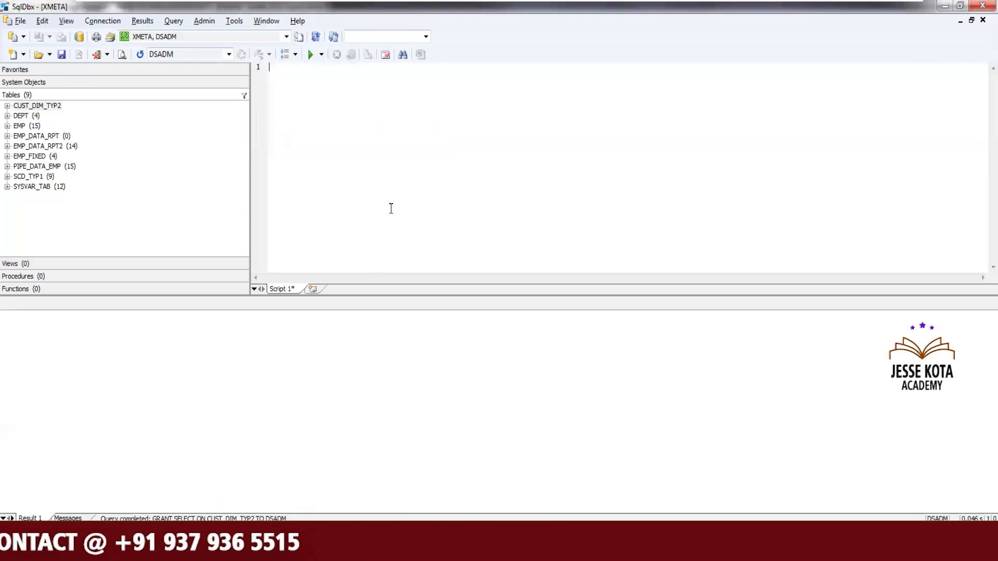
left_click(30, 116)
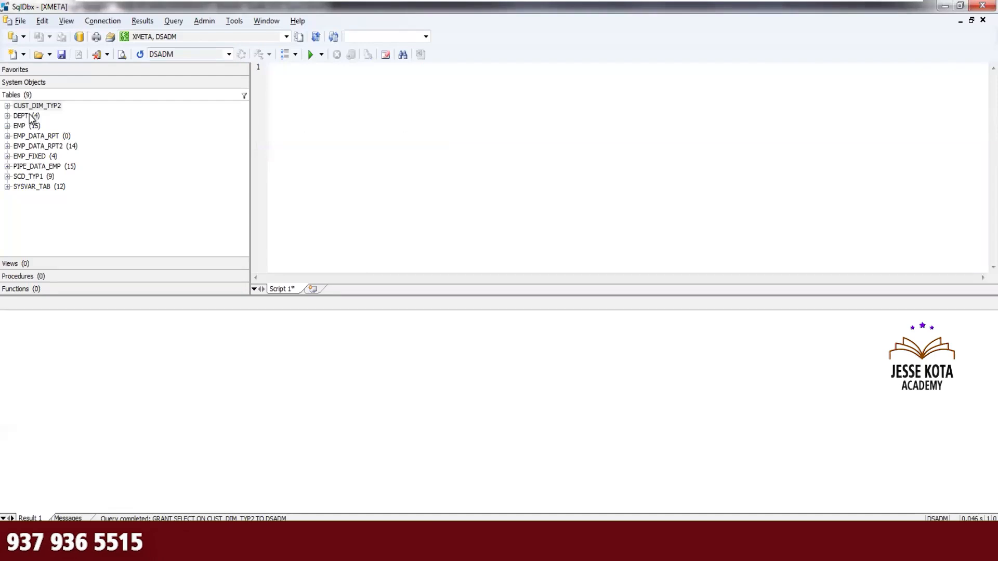
left_click(54, 107)
right_click(54, 108)
left_click(74, 114)
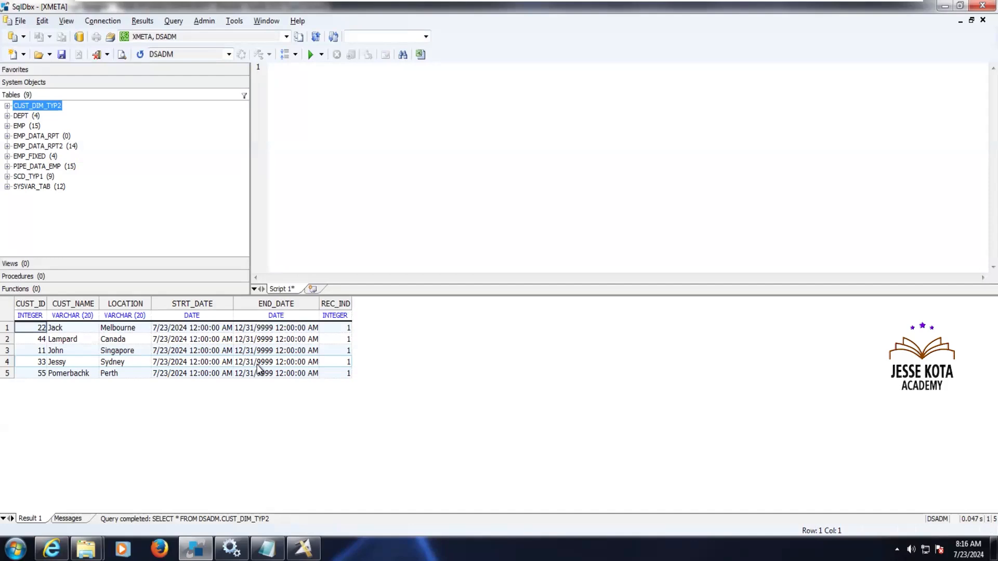
left_click(207, 329)
Copy the UPDATE CUST_DIM_TYP2 and SET END_DATE=DATE(CURRENT DATE - 1 DAY) lines from the June2024 Notepad notes into the SqlDbx script.
left_click(341, 116)
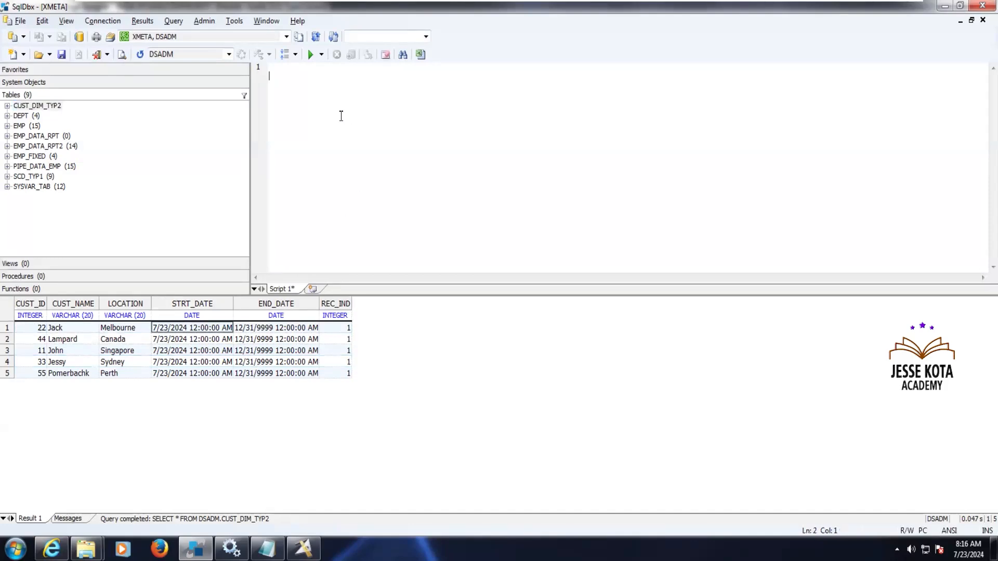
mouse_move(698, 3)
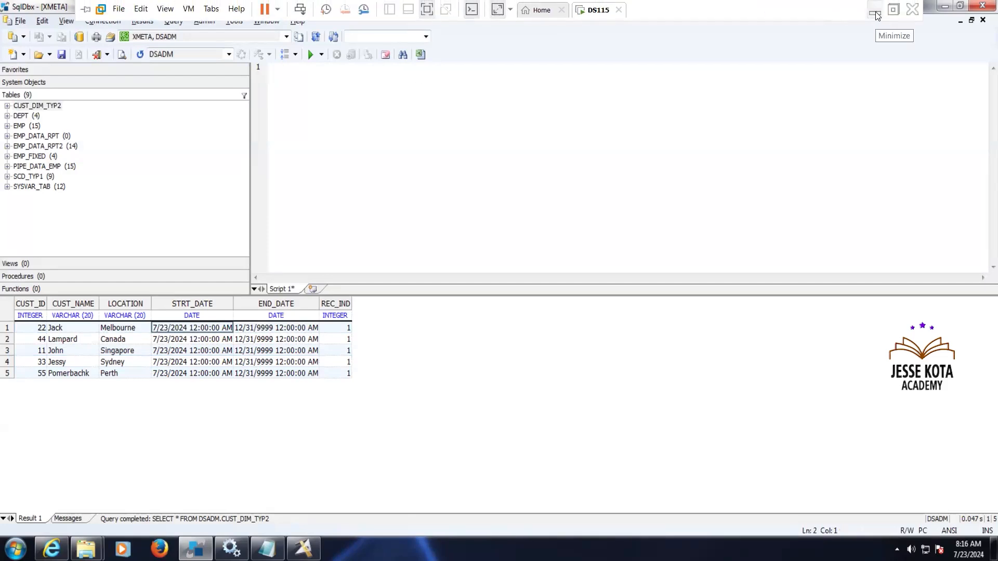
key("alt+Tab")
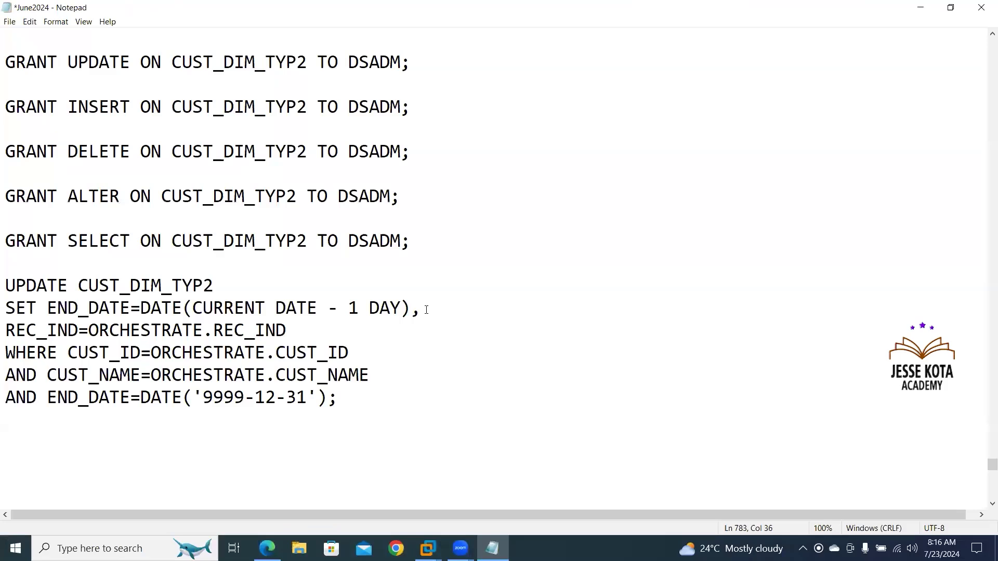
left_click_drag(407, 307, 5, 292)
key("ctrl+c")
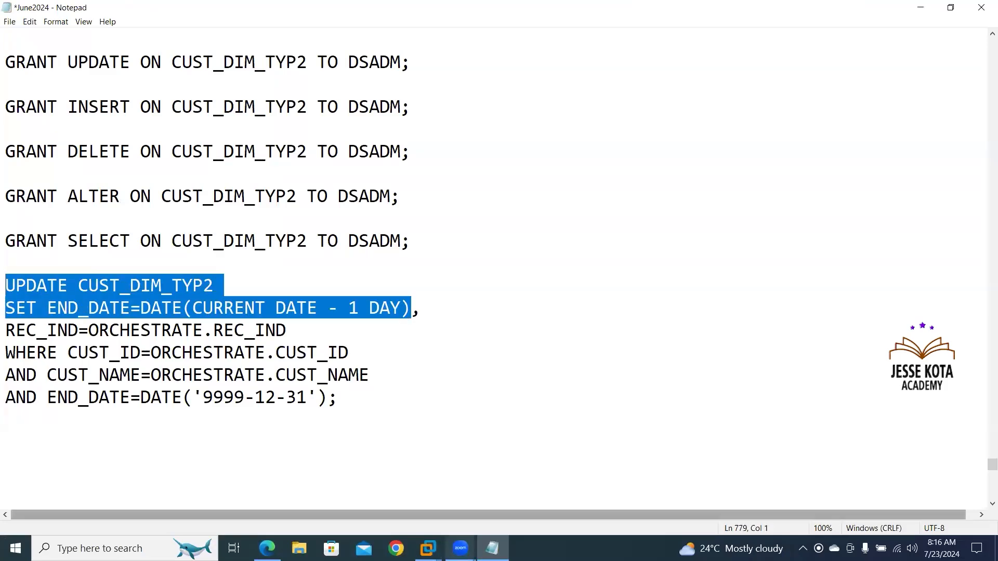
mouse_move(428, 548)
left_click(464, 448)
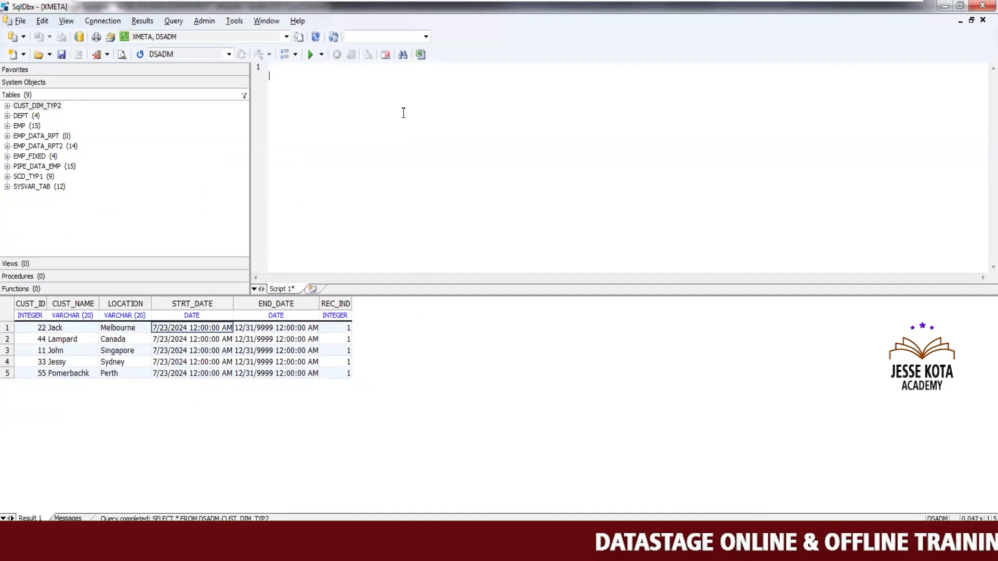
key("ctrl+v")
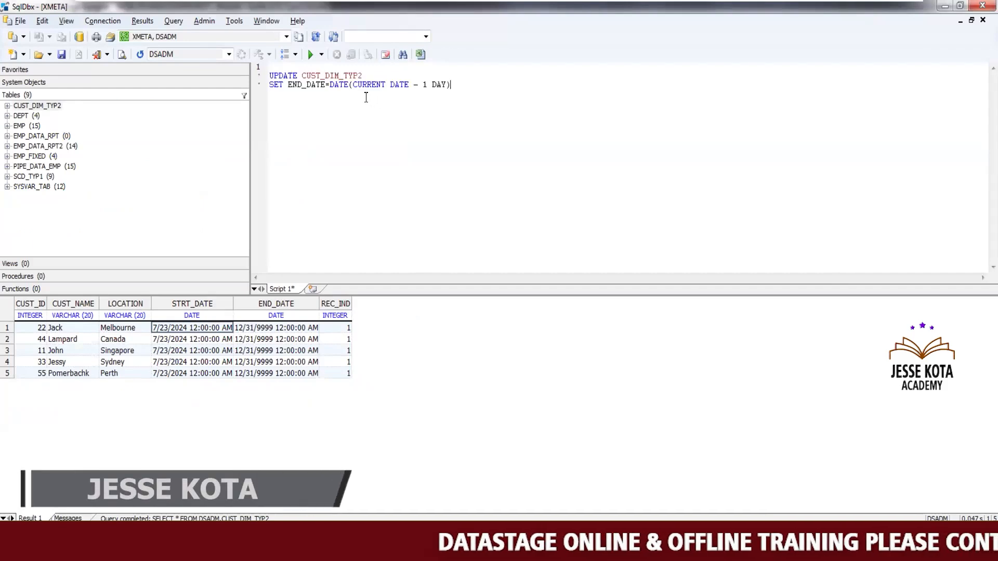
Change the column in the SET clause of the pasted UPDATE statement to STRT_DATE.
left_click(302, 84)
key("BackSpace")
key("BackSpace")
key("BackSpace")
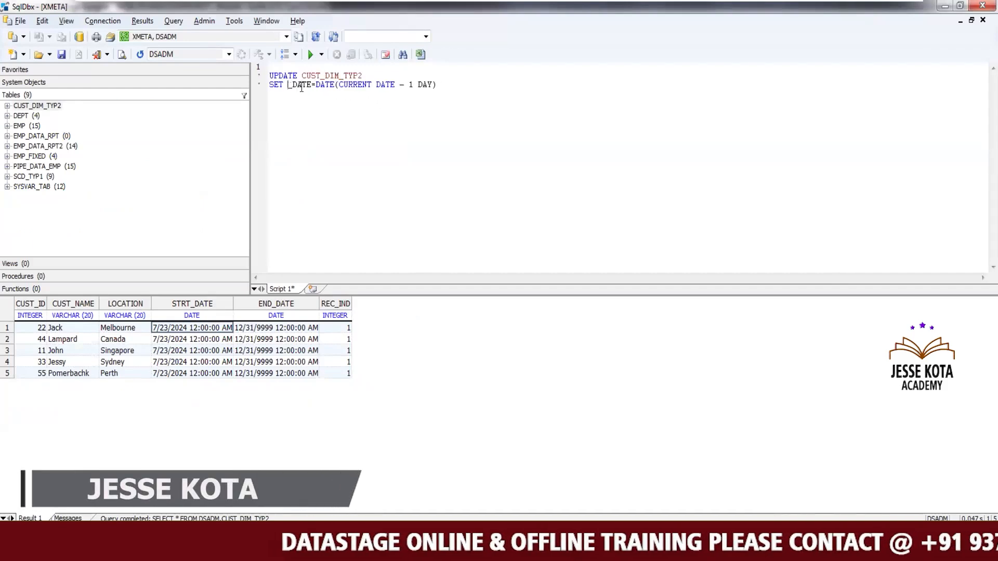
type("STRT")
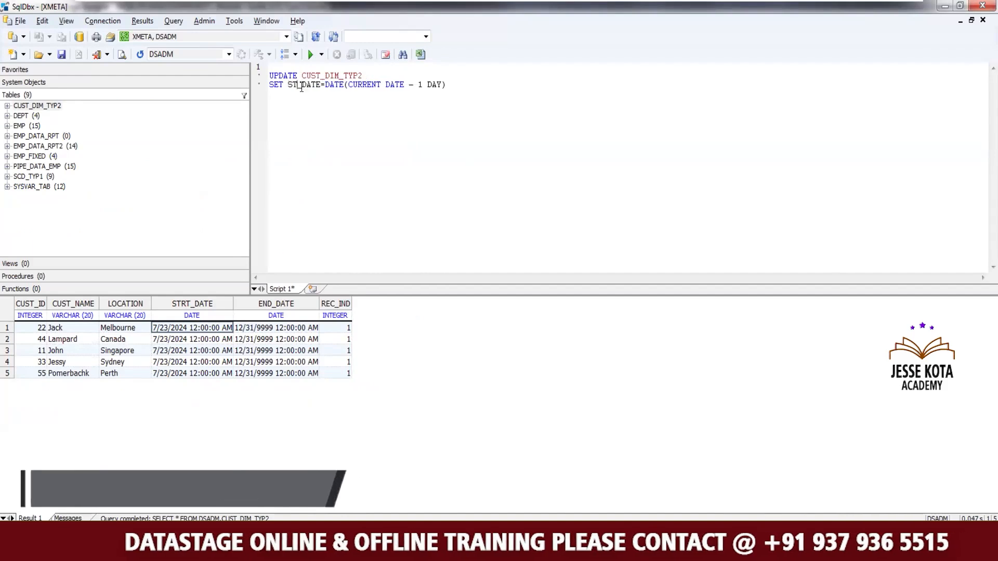
Replace the DATE(CURRENT DATE - 1 DAY) expression with '2024-01-01' and execute the UPDATE statement.
double_click(382, 87)
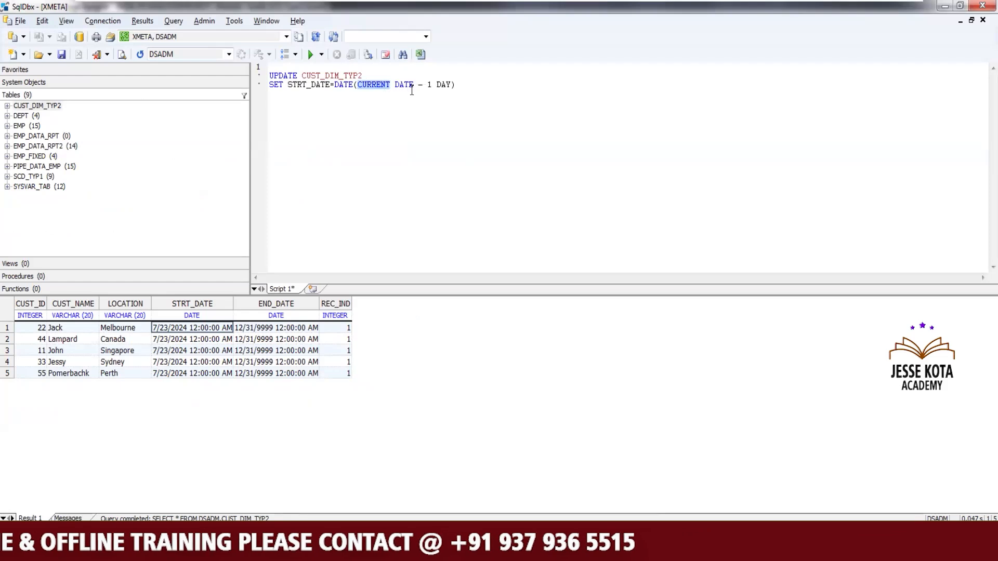
left_click(423, 124)
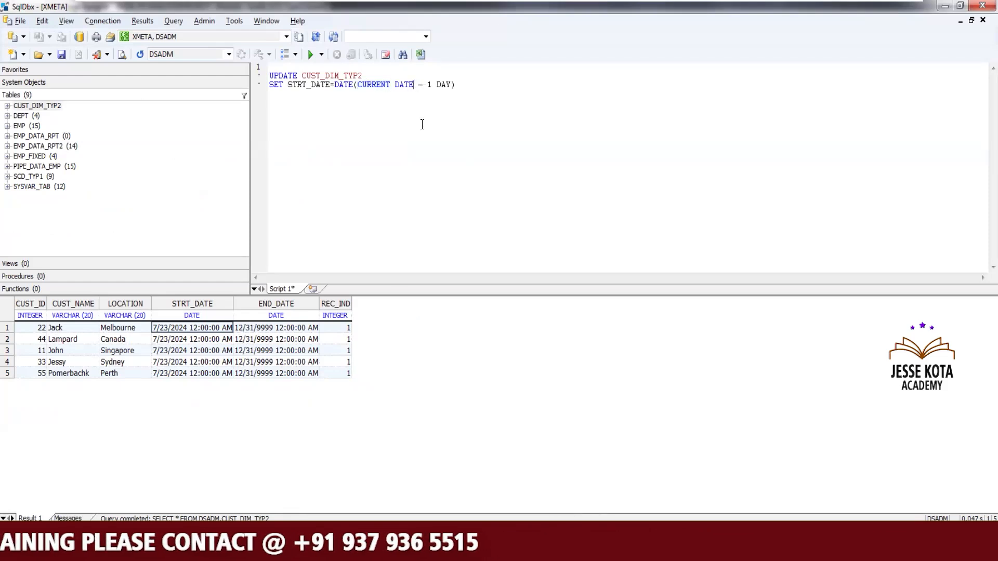
left_click(414, 84)
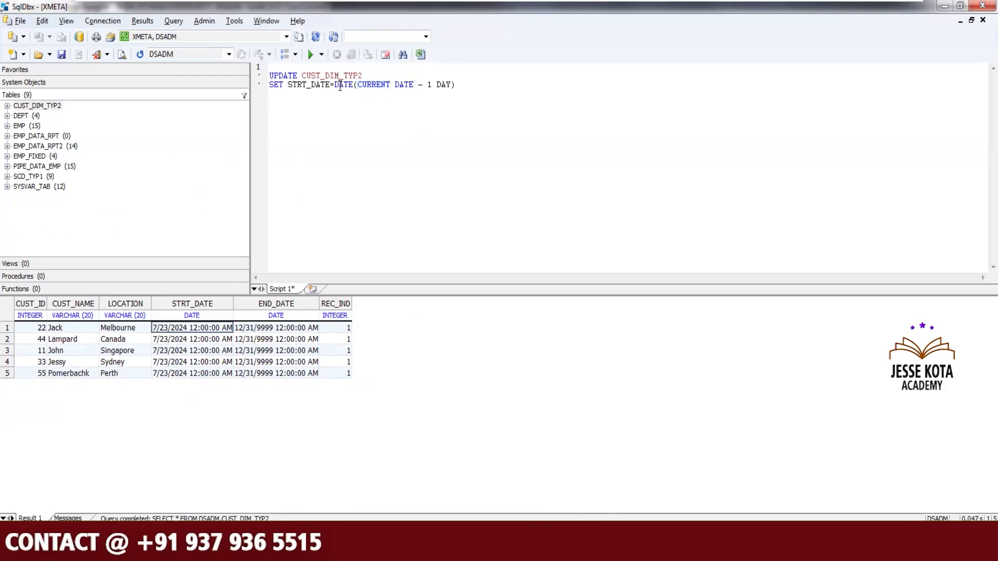
left_click_drag(335, 84, 460, 85)
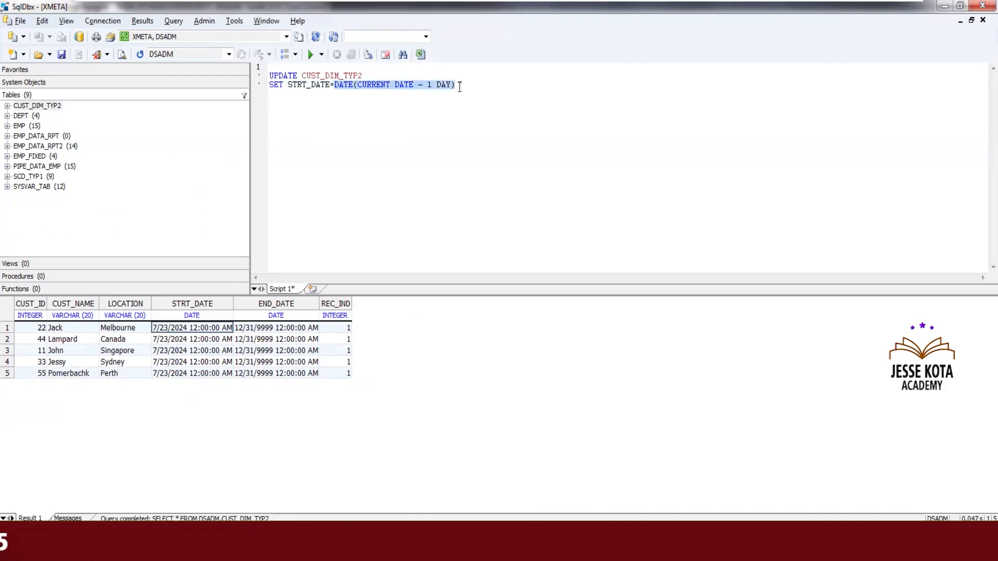
key("Delete")
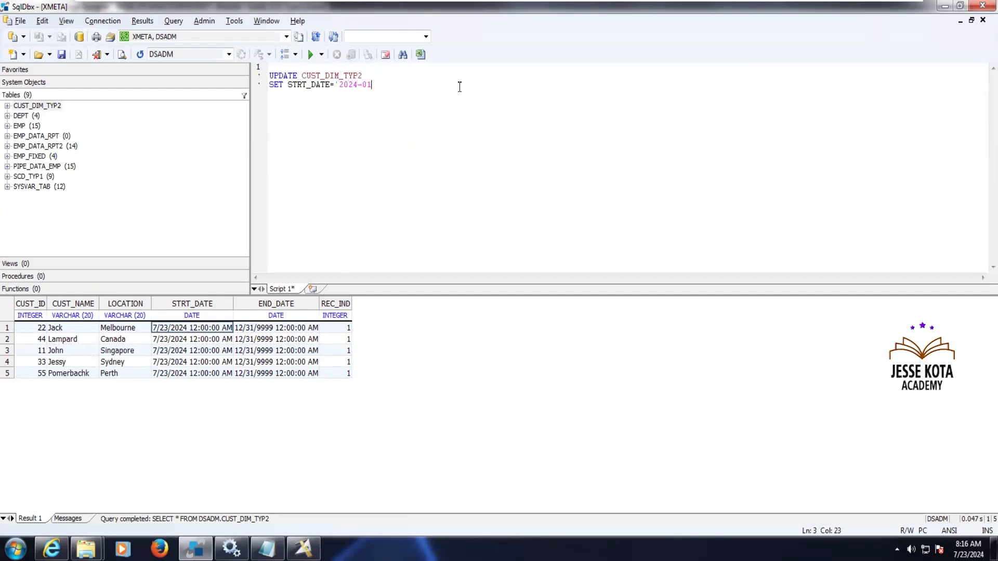
type("'")
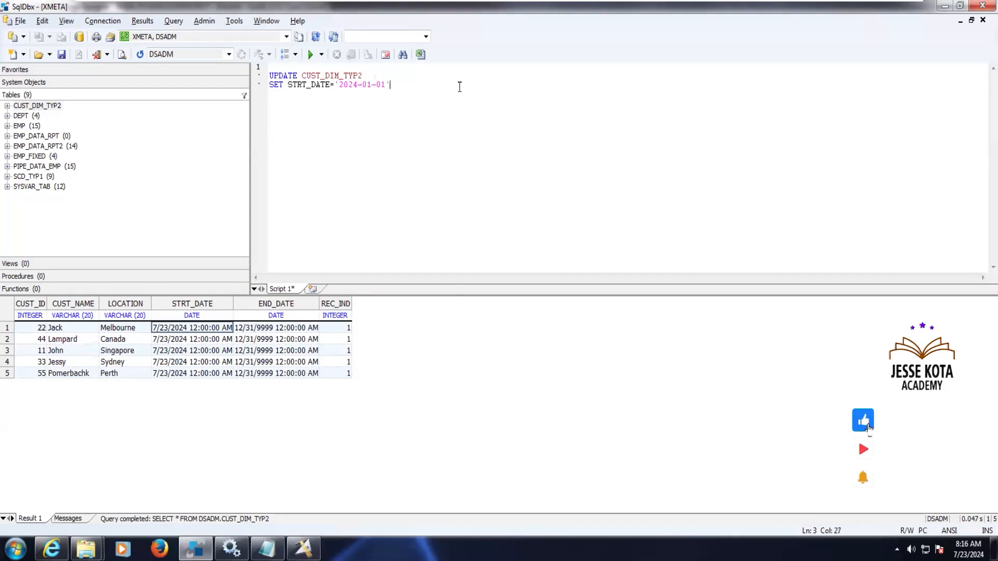
left_click(311, 55)
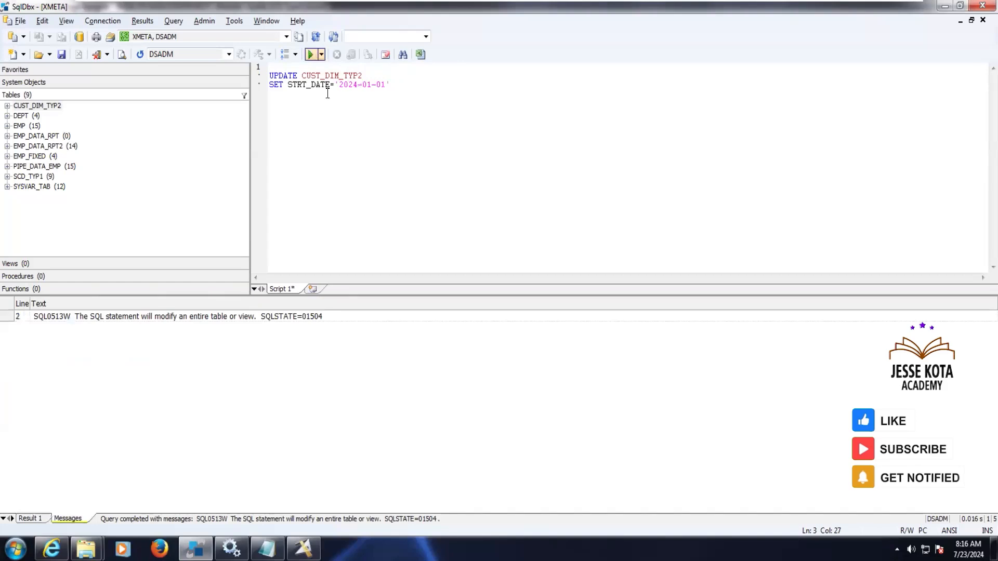
Reload the CUST_DIM_TYP2 table data and check the STRT_DATE value in each row.
right_click(46, 105)
left_click(66, 114)
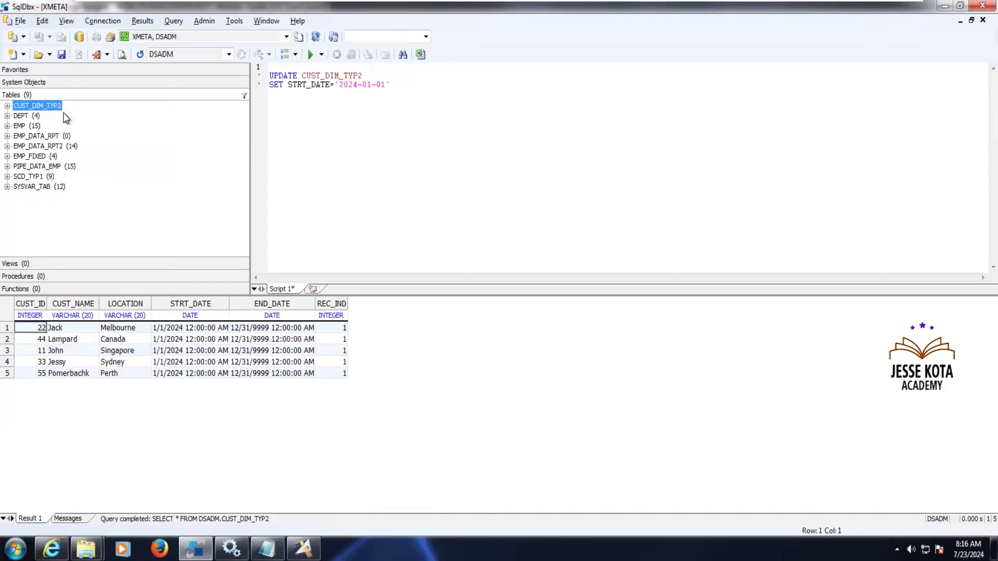
left_click(199, 342)
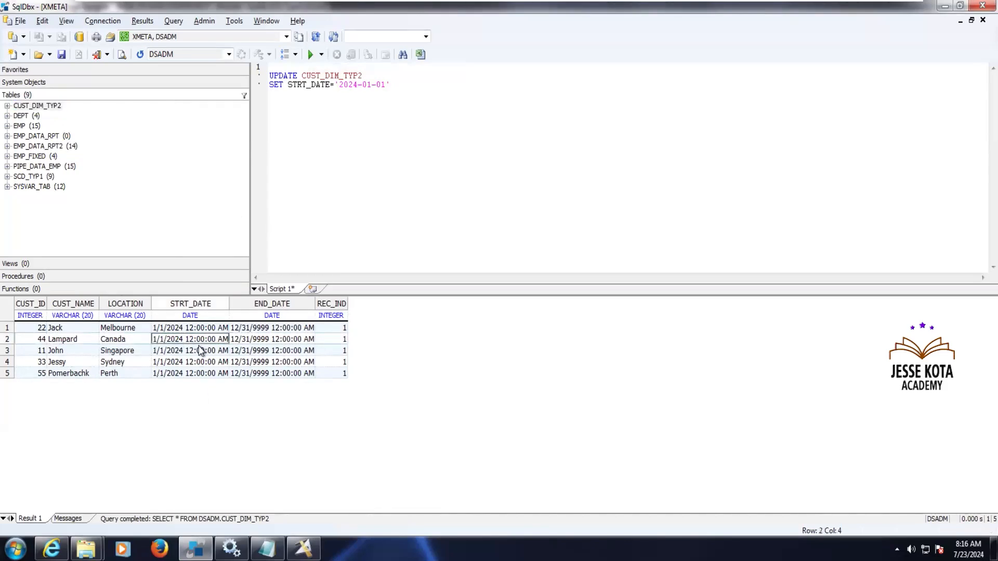
key("Down")
key("Down")
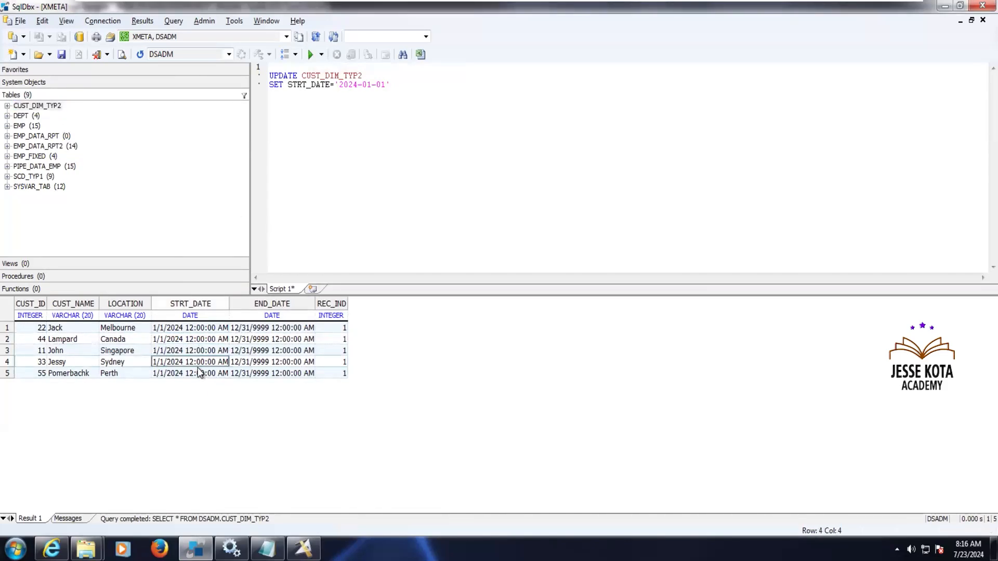
key("Down")
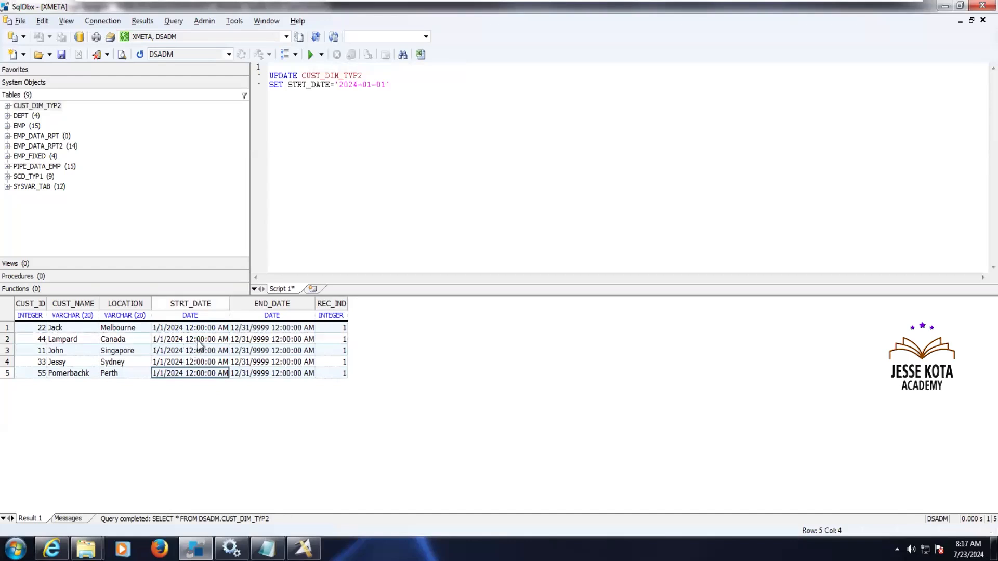
Move the STRT_DATE UPDATE statement out of the script and add it at the end of the June2024 notes in Notepad.
left_click_drag(413, 91, 267, 75)
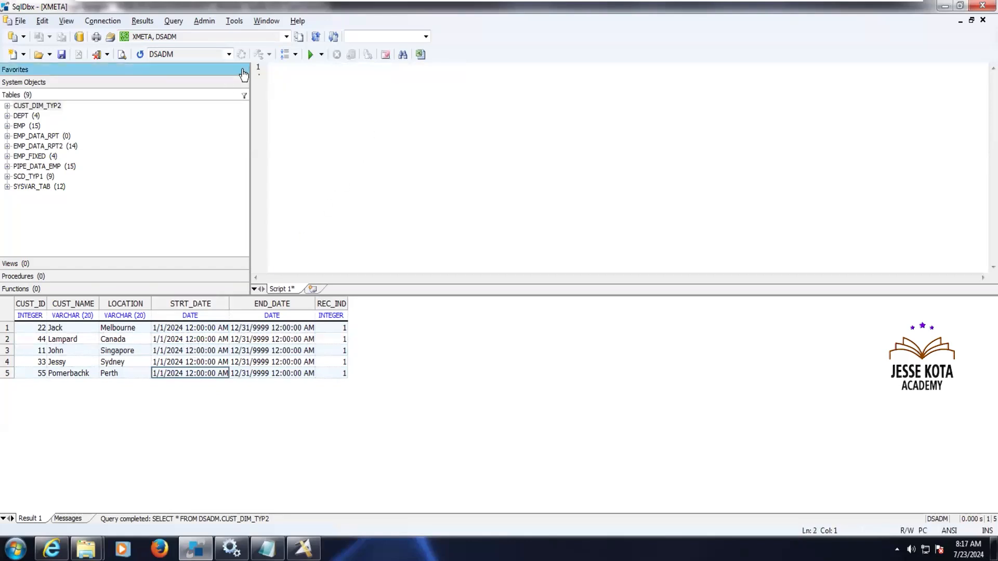
type("UPDATE CUST_DIM_TYP2 SET STRT_DATE='2024-01-01'")
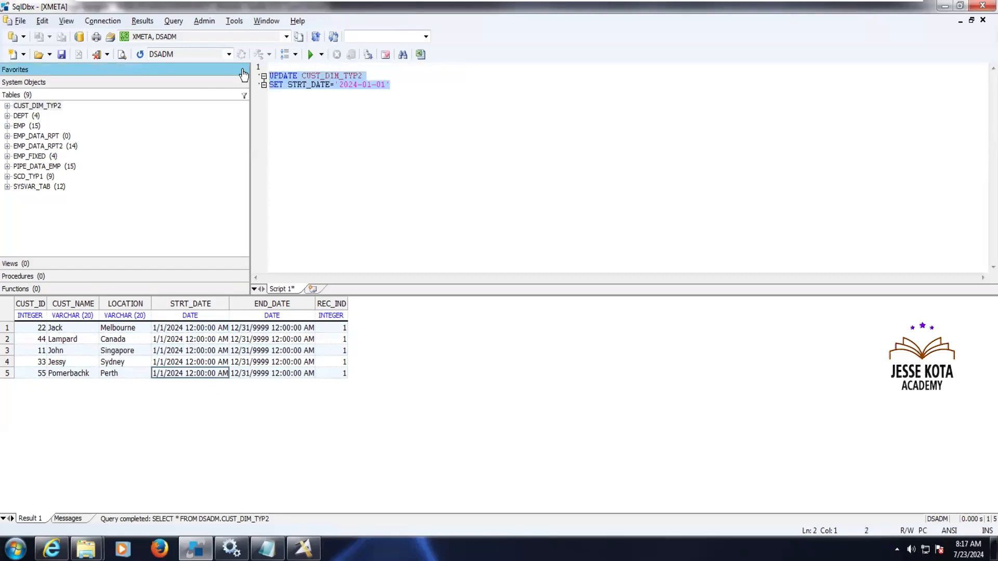
key("Delete")
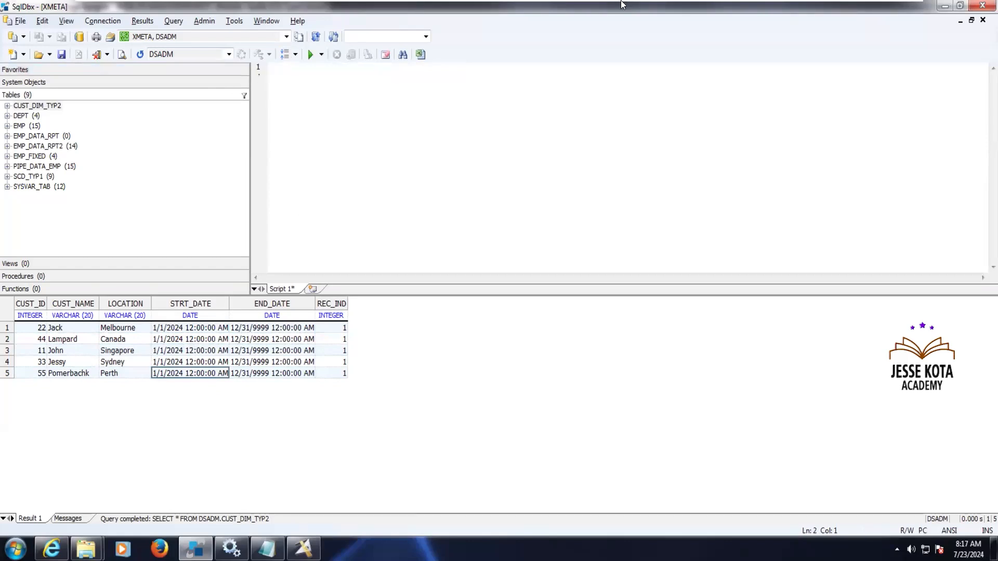
mouse_move(773, 5)
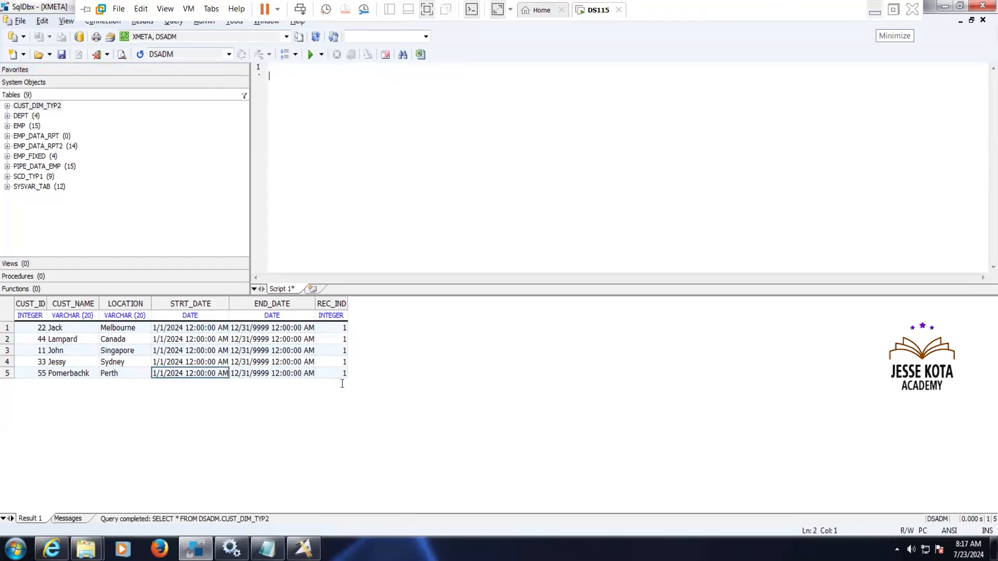
key("alt+Tab")
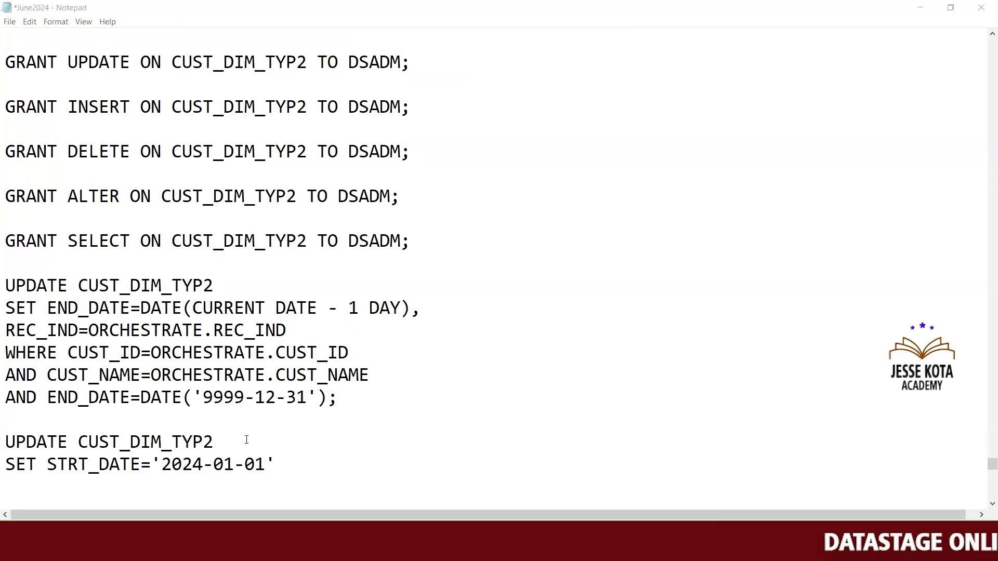
Highlight the GRANT statements and the UPDATE statement for STRT_DATE in the notes to review them.
left_click(281, 263)
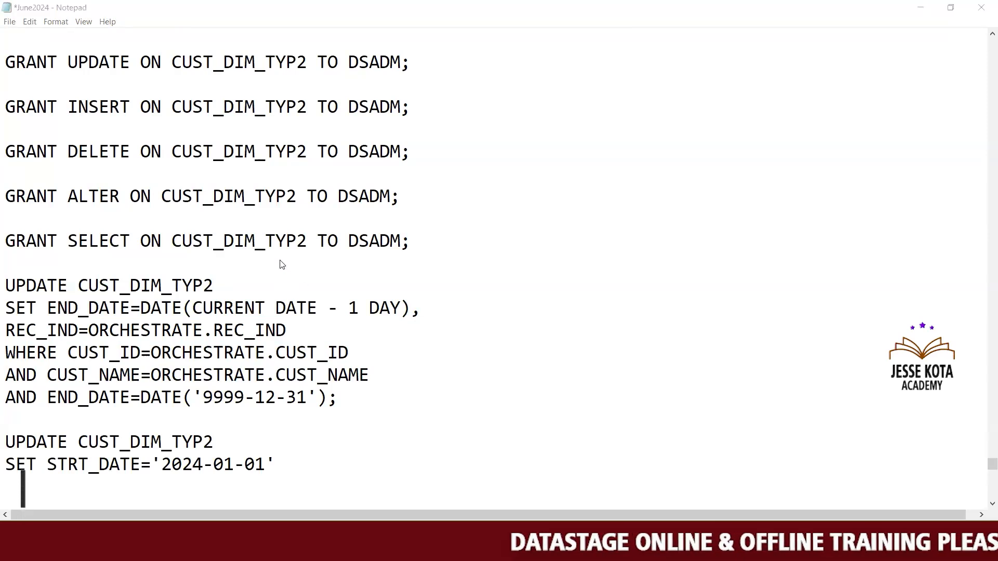
left_click_drag(419, 245, 1, 58)
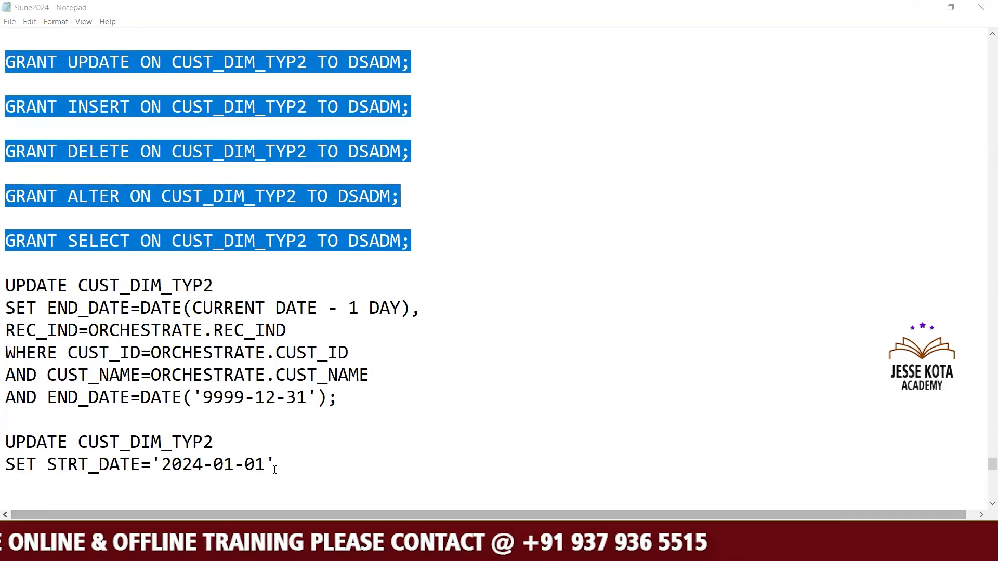
left_click_drag(275, 464, 172, 464)
left_click_drag(13, 430, 5, 436)
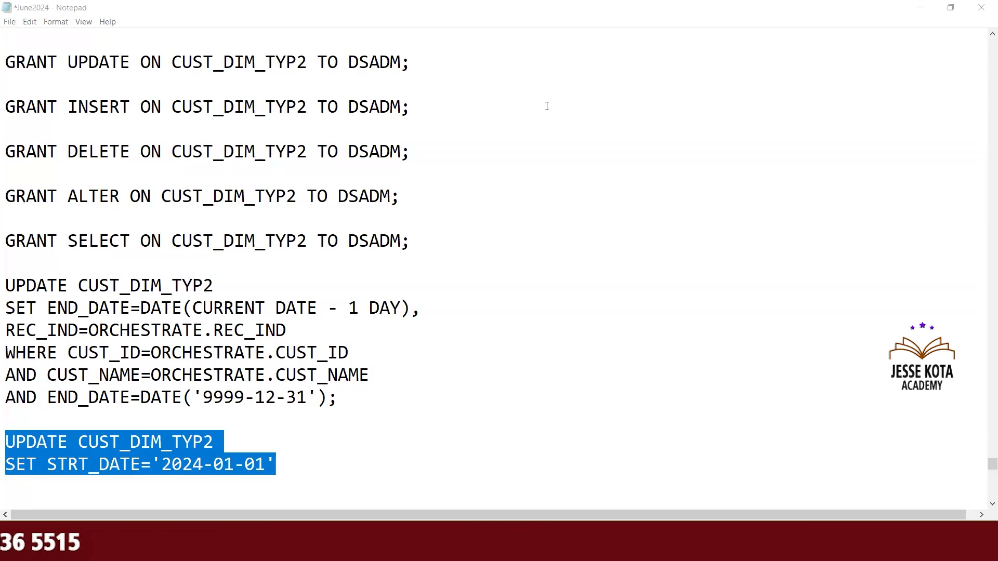
Switch from the June2024 notes to the remote desktop and open the After_CDC file from the Source folder.
left_click(294, 451)
mouse_move(427, 547)
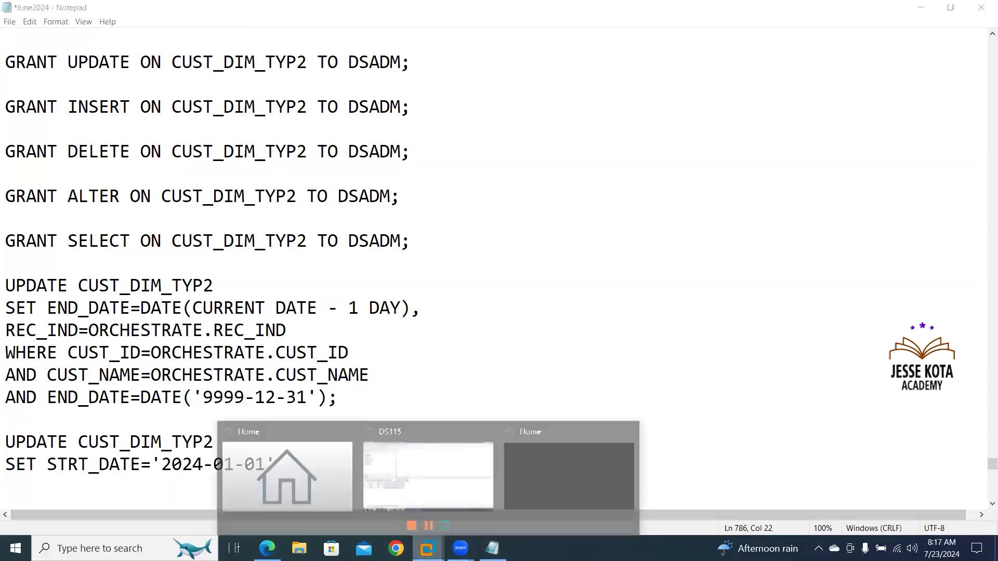
left_click(428, 471)
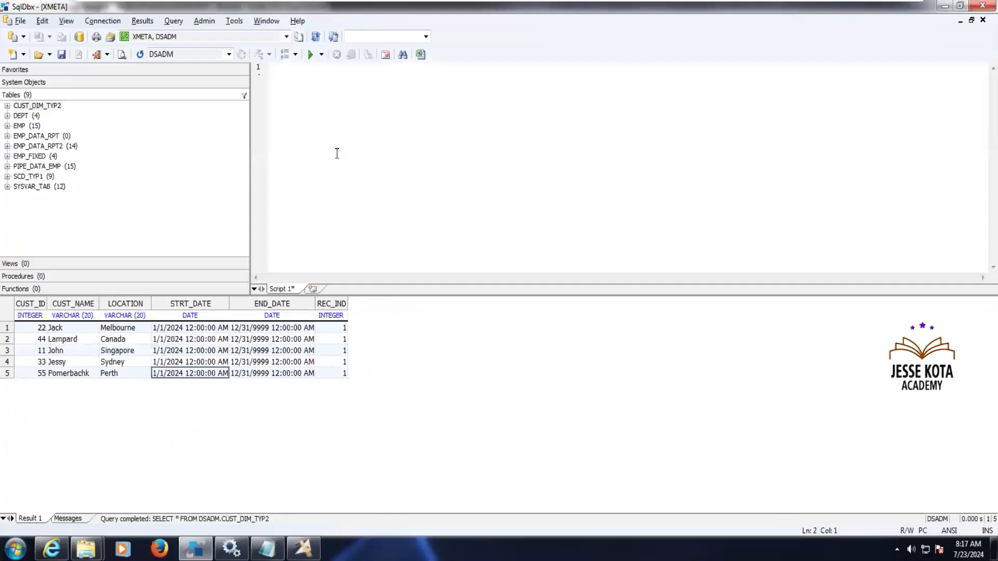
mouse_move(86, 549)
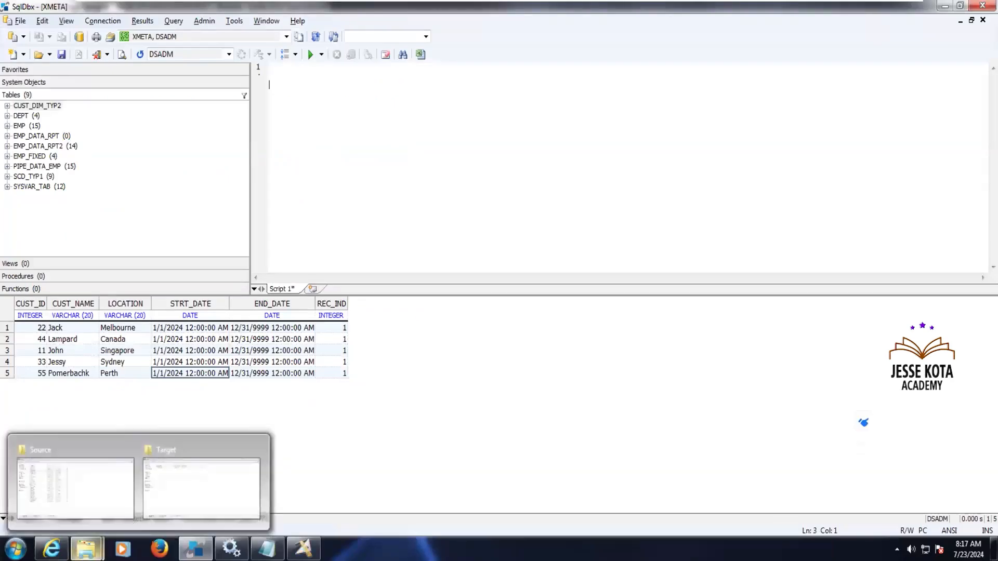
left_click(82, 494)
double_click(196, 96)
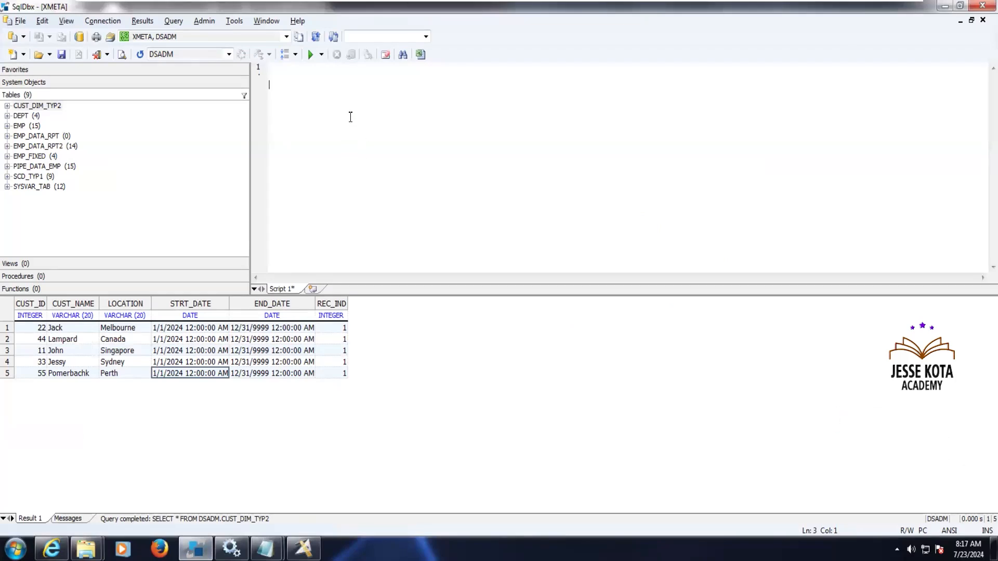
Write and execute SELECT * FROM CUST_DIM_TYP2 ORDER BY CUST_ID; in the SqlDbx script.
type("ELECT")
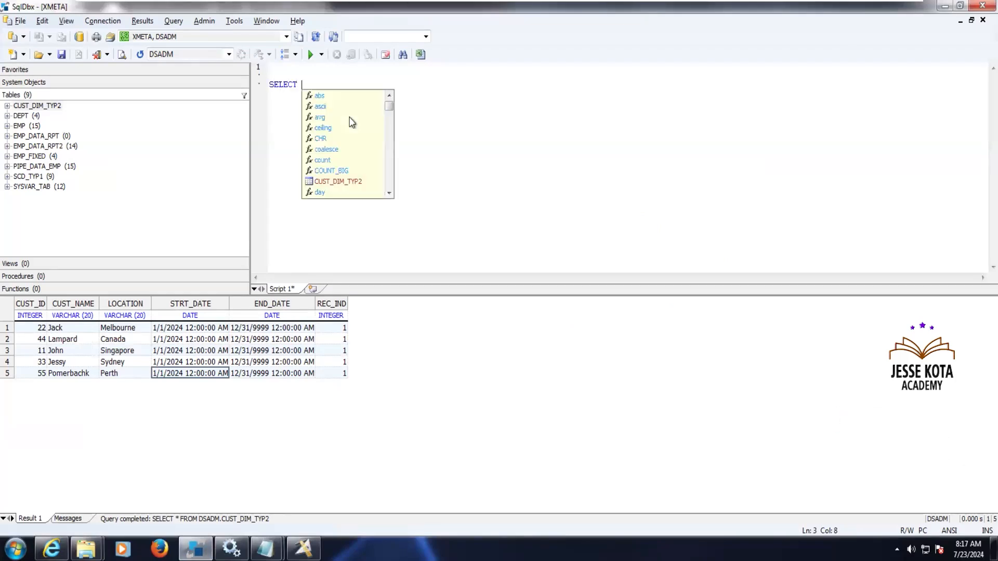
type(" * FROM")
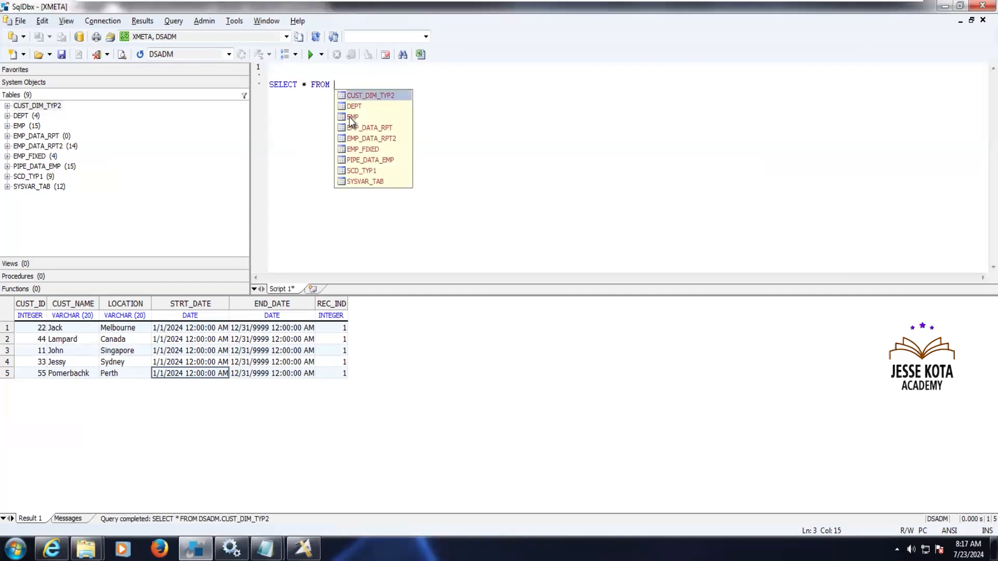
key("Return")
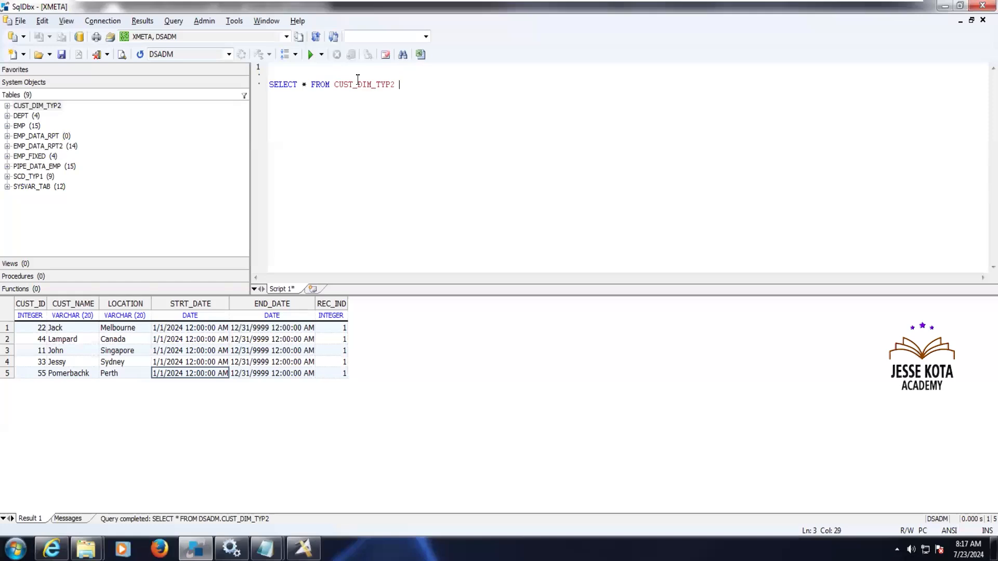
type("ORD")
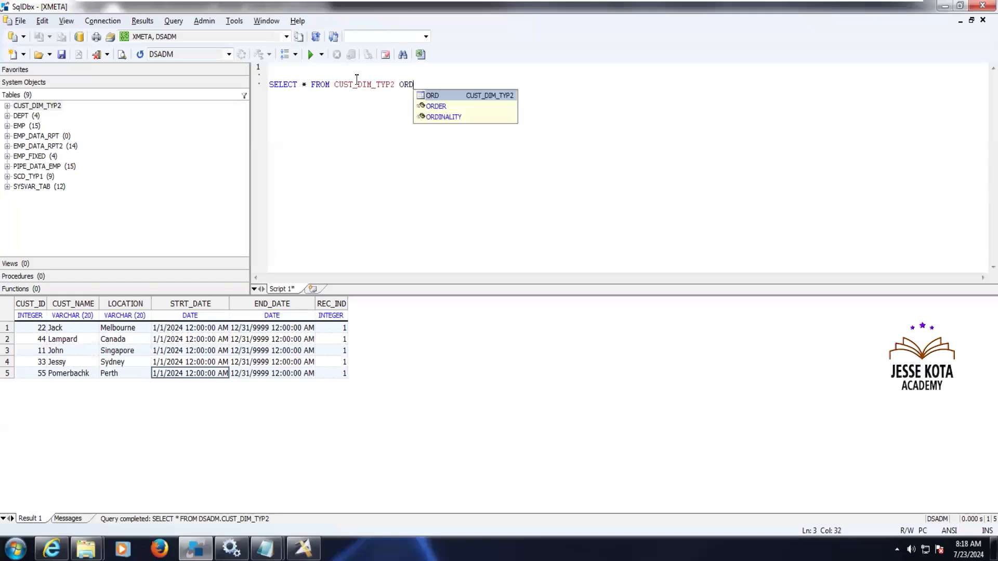
type("ER BY")
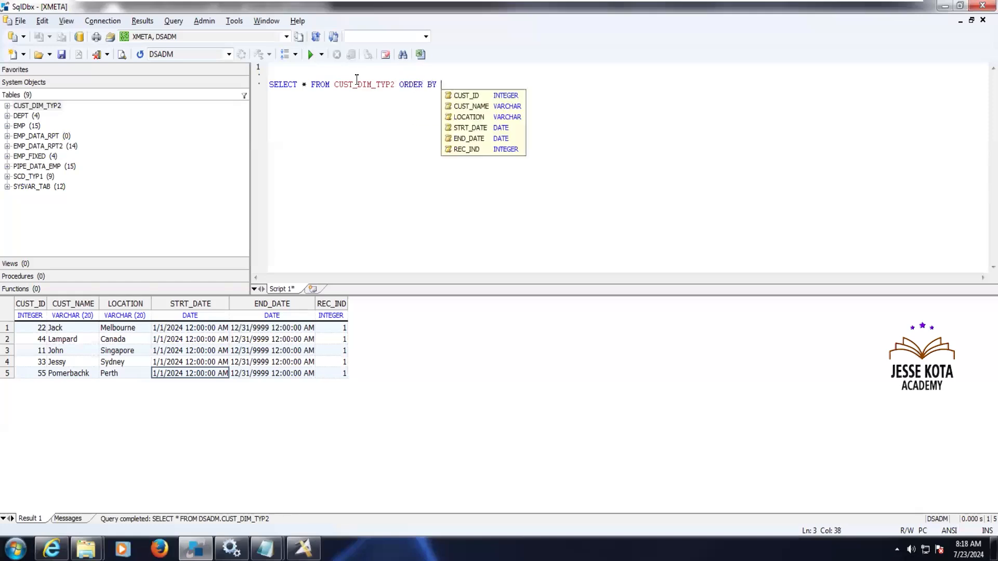
key("Return")
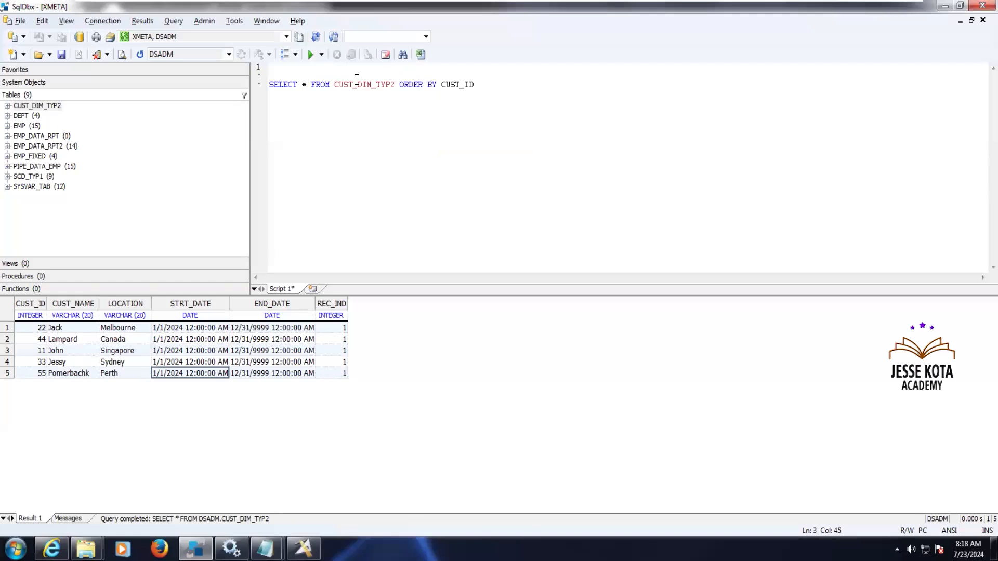
left_click(309, 55)
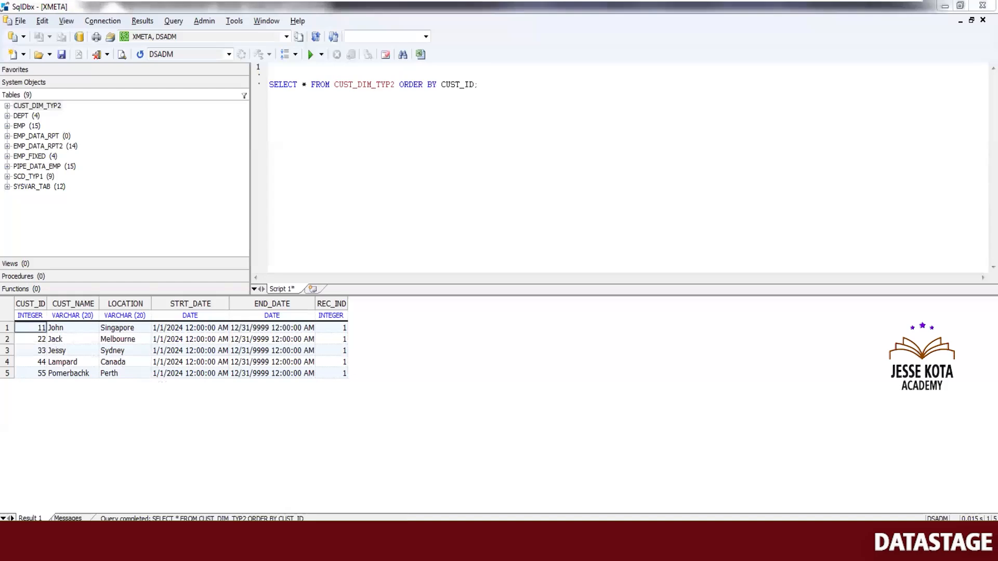
Compare the After_CDC rows with the CUST_DIM_TYP2 results, highlighting the changed, unchanged and new customer records, and minimise the file.
mouse_move(268, 551)
mouse_move(327, 498)
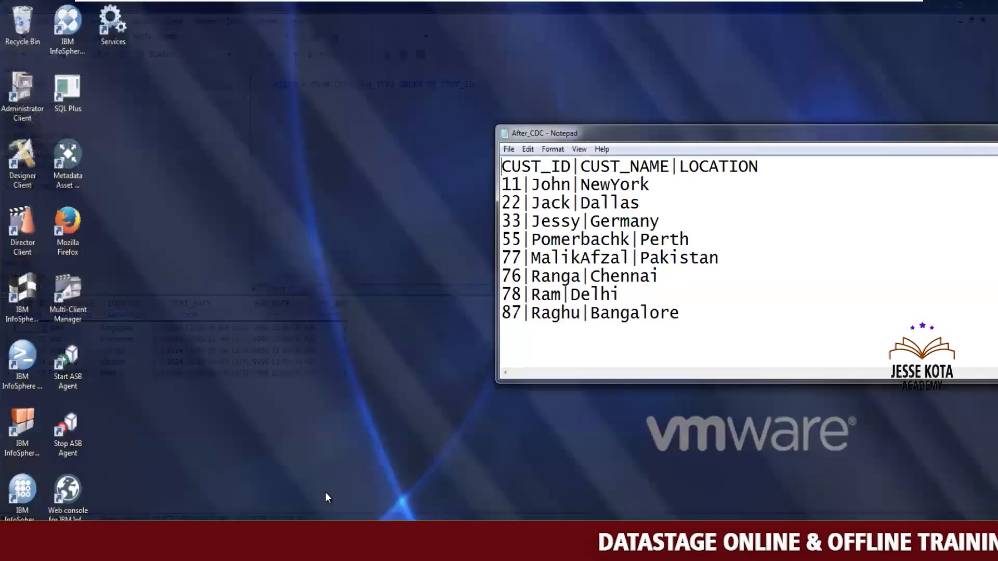
left_click(325, 497)
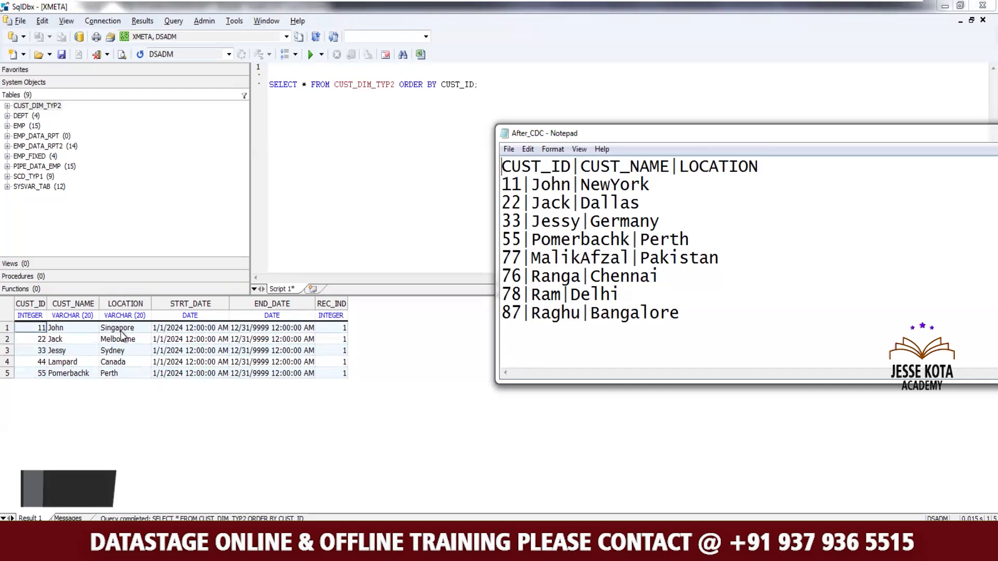
left_click_drag(651, 185, 503, 185)
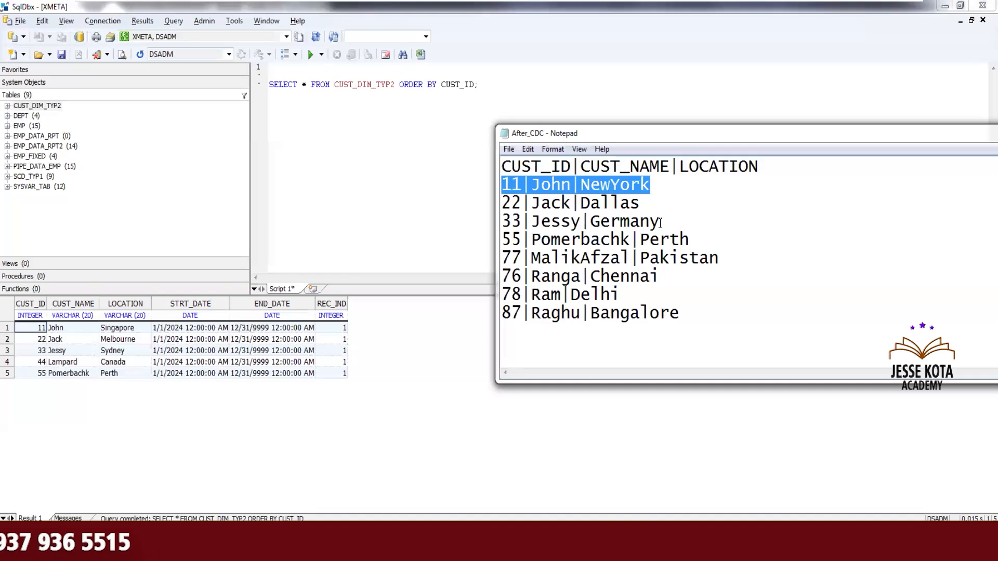
left_click_drag(660, 224, 504, 226)
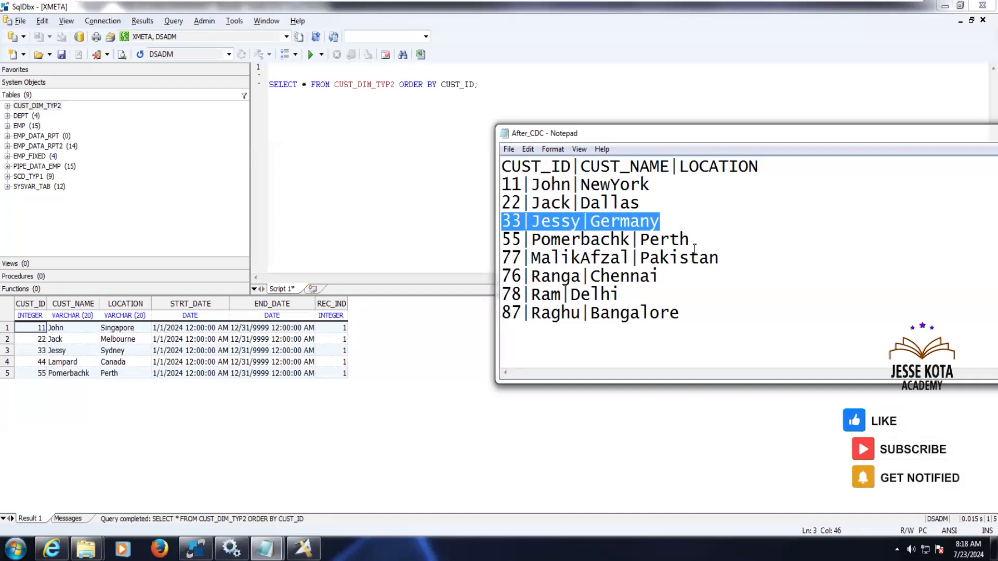
left_click_drag(692, 241, 587, 249)
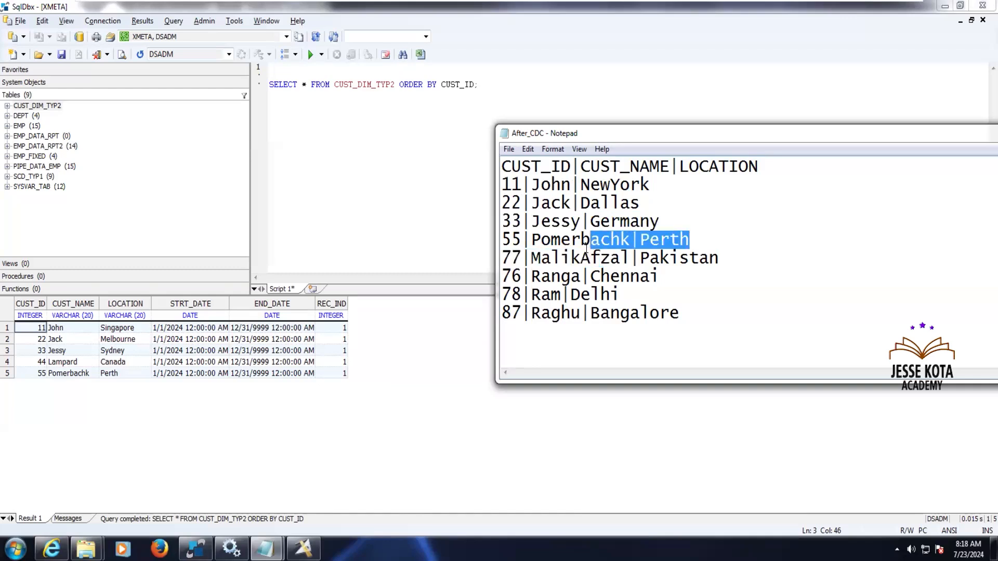
left_click_drag(697, 317, 510, 260)
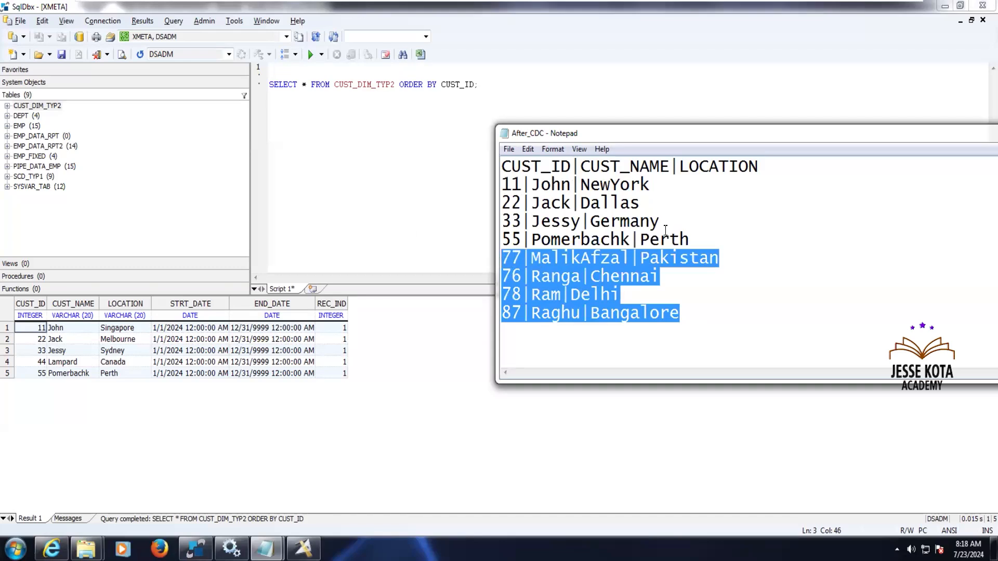
left_click_drag(661, 223, 504, 188)
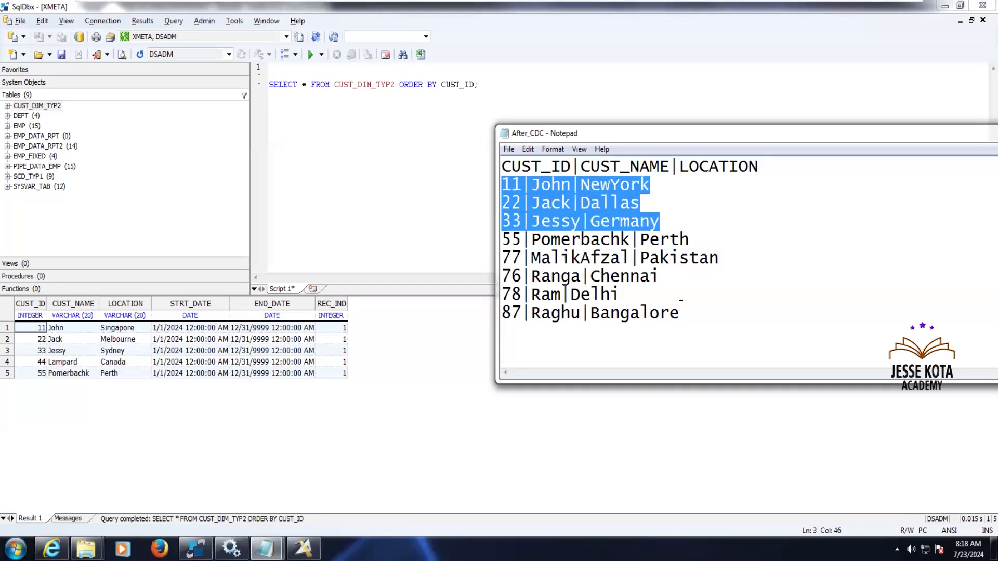
left_click_drag(691, 312, 492, 253)
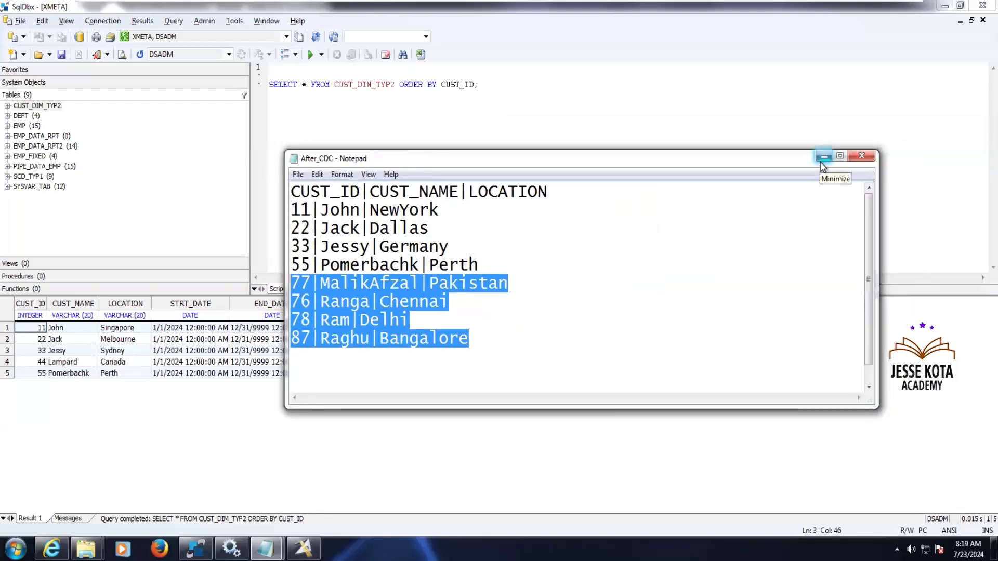
left_click(822, 157)
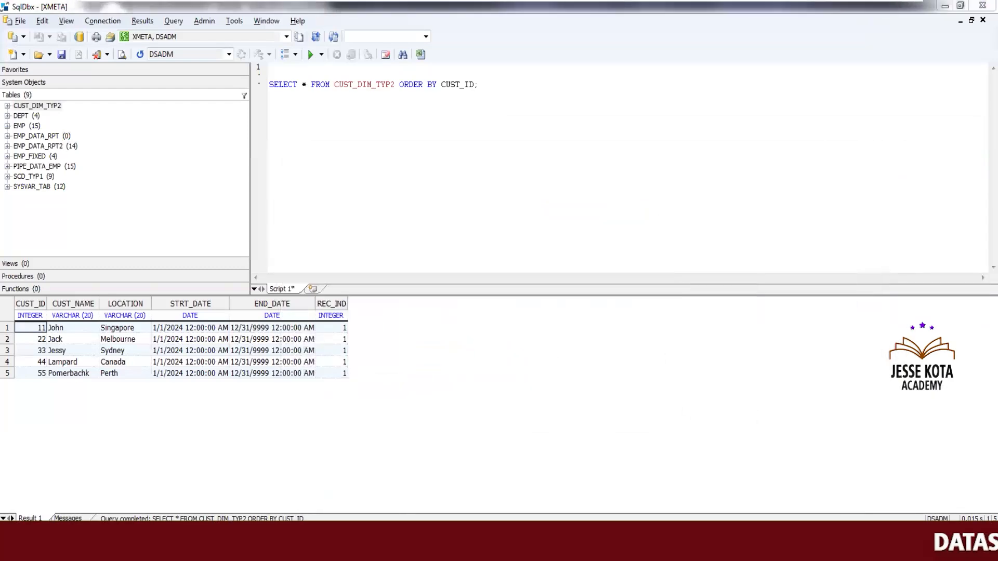
In DataStage Designer, set the After_SRC_Data stage's source file to C:\Source\After_CDC.txt and check its format and column definitions.
key("alt+Tab")
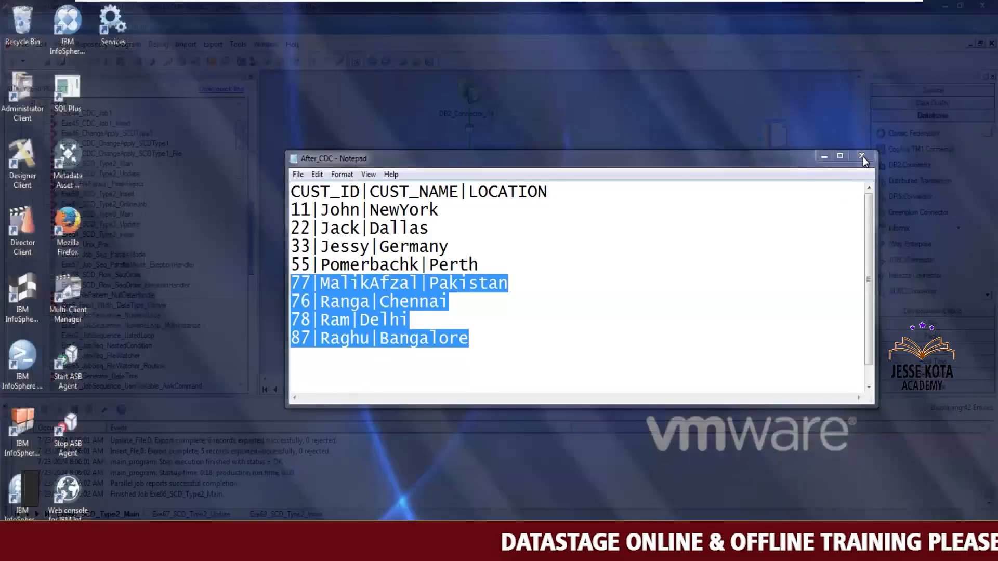
left_click(331, 489)
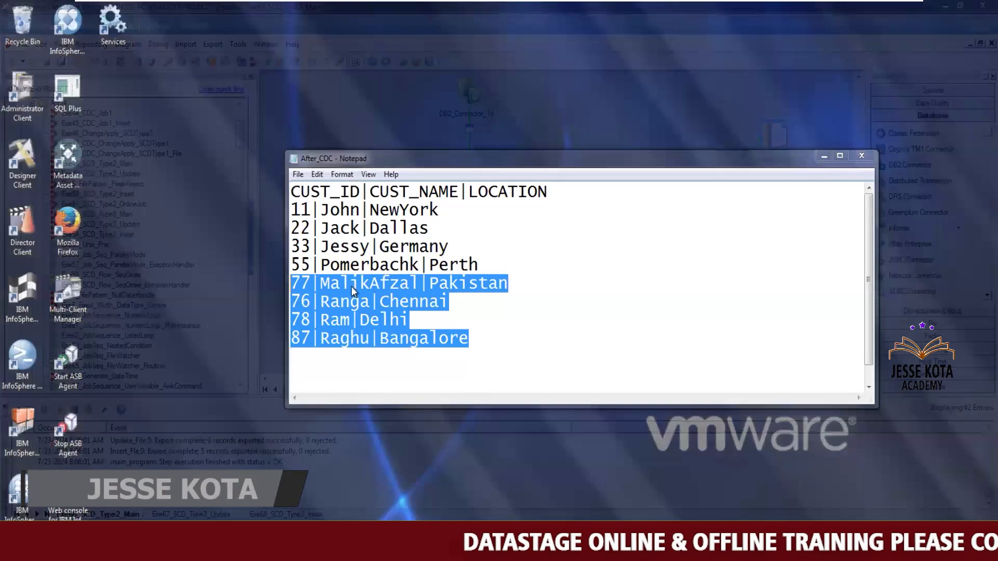
key("alt+F4")
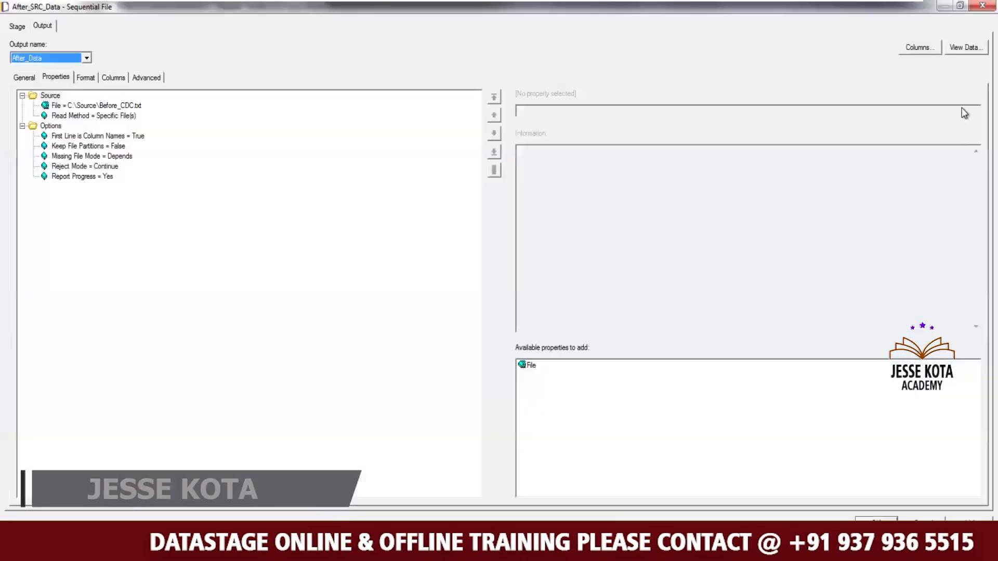
left_click(962, 114)
left_click(976, 111)
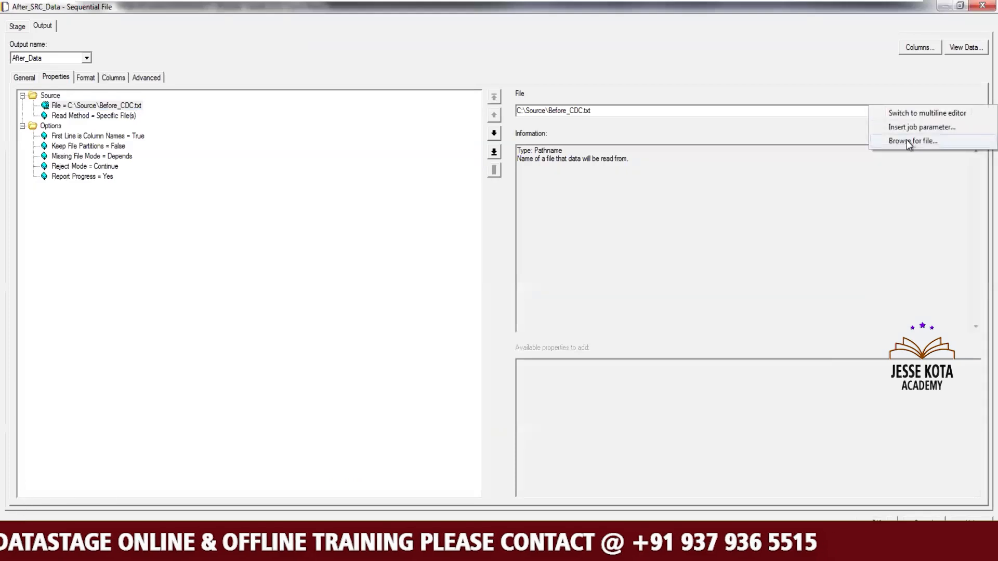
left_click(907, 141)
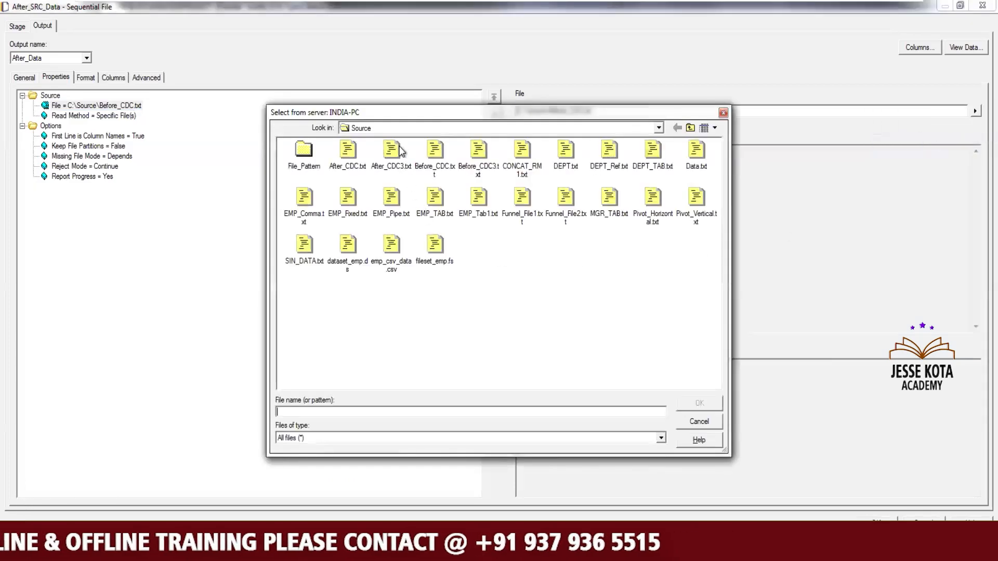
left_click(347, 156)
left_click(710, 405)
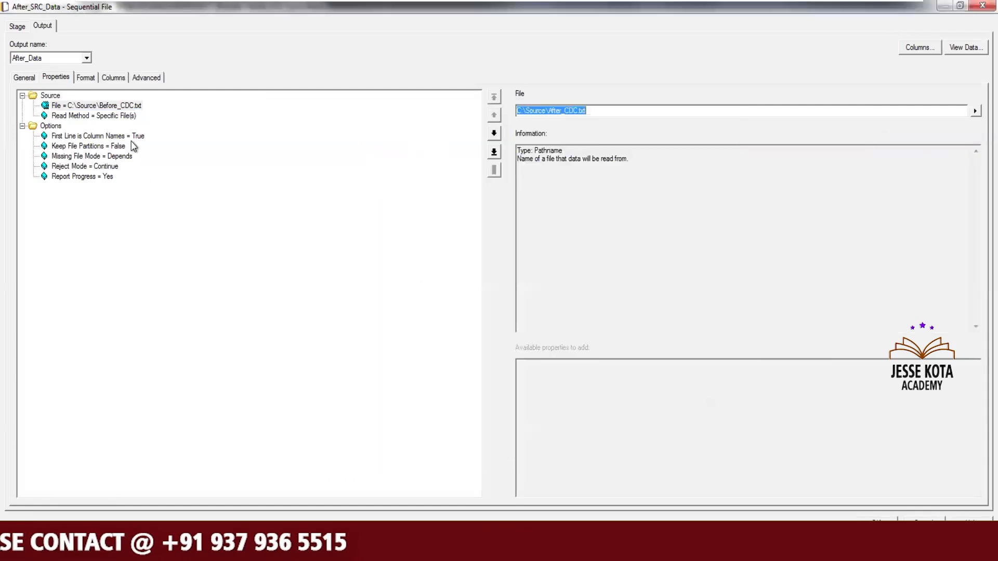
left_click(132, 137)
left_click(88, 77)
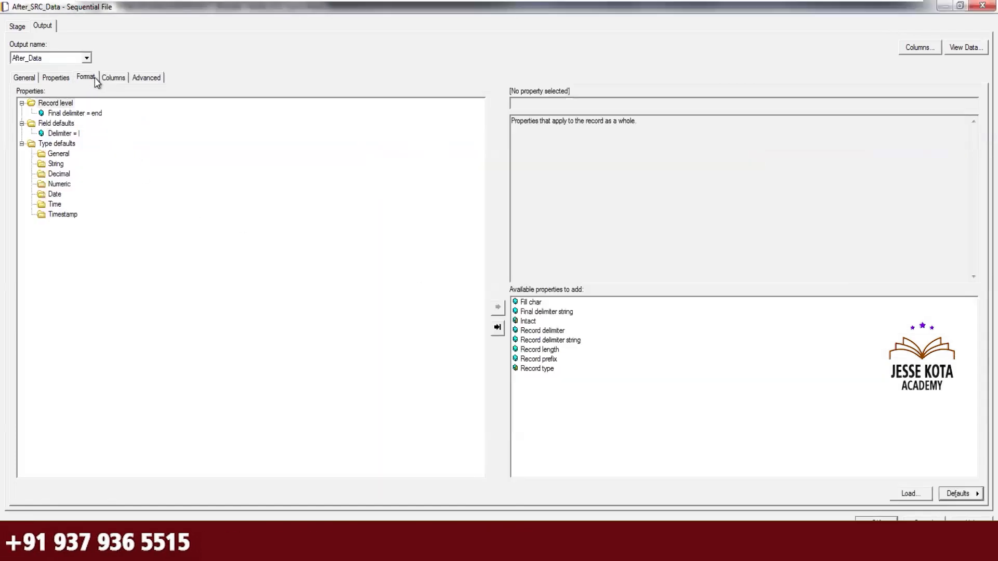
left_click(106, 78)
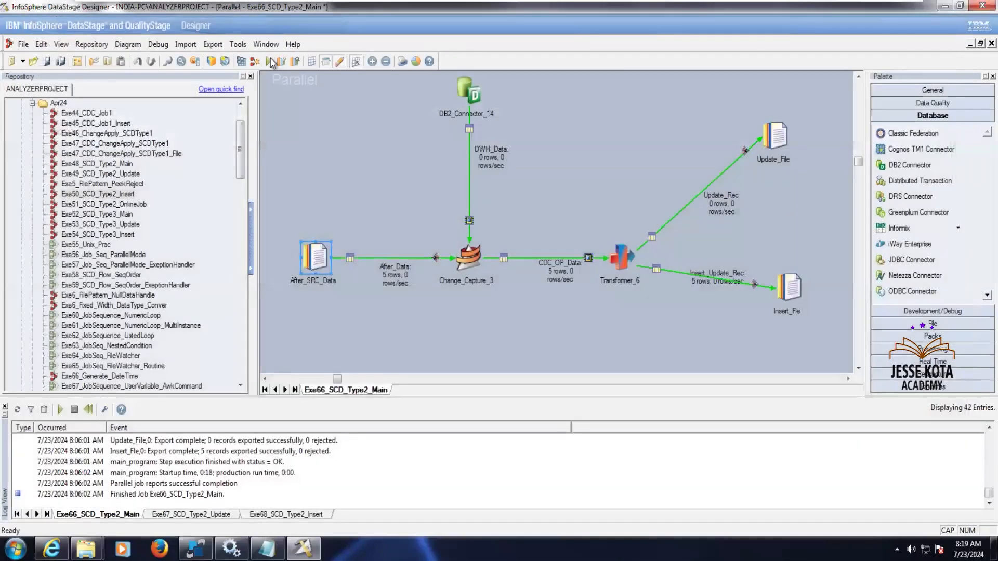
Compile the modified Exe66_SCD_Type2_Main job and run it with no warnings limit.
left_click(269, 61)
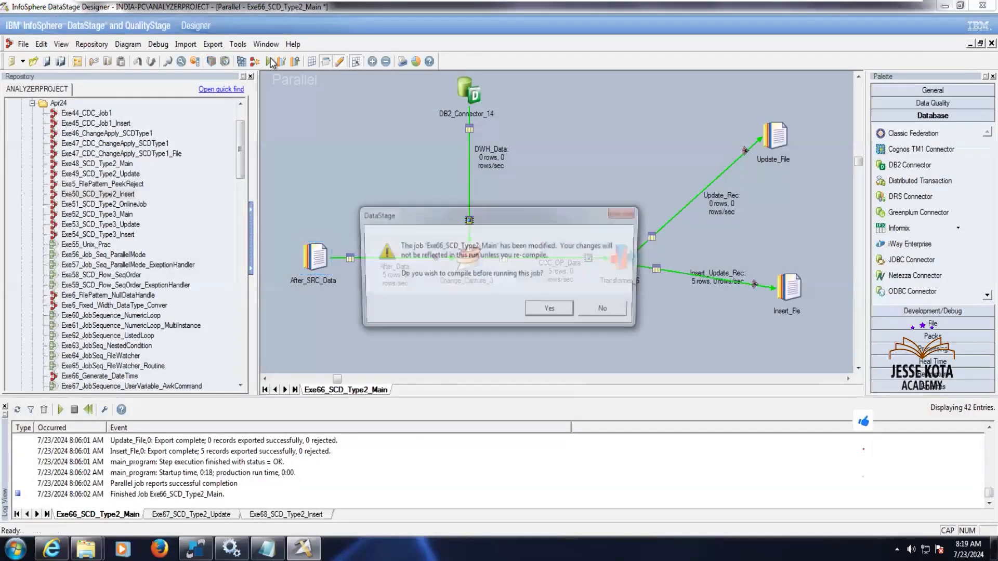
left_click(549, 314)
left_click(484, 299)
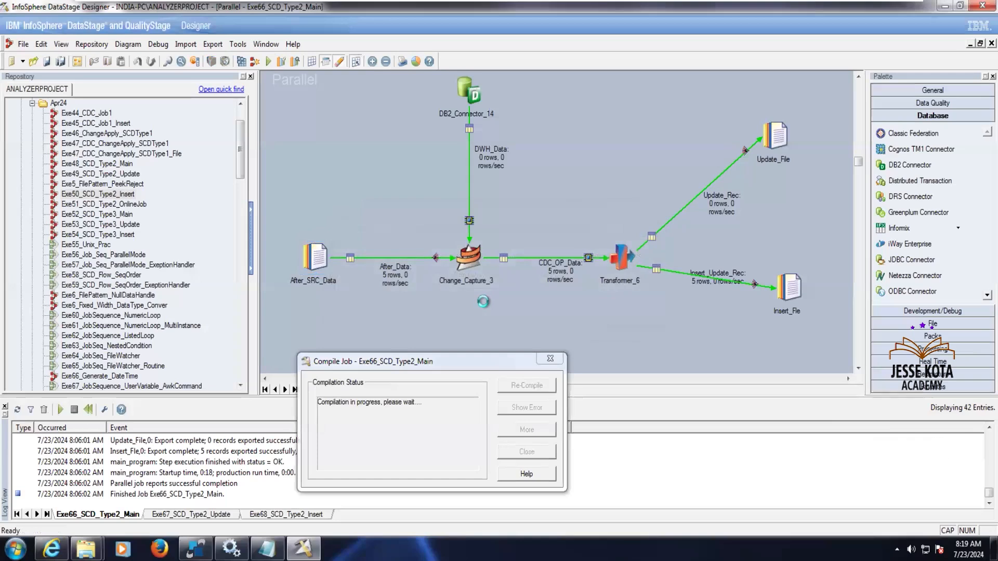
key("Return")
key("ctrl+F5")
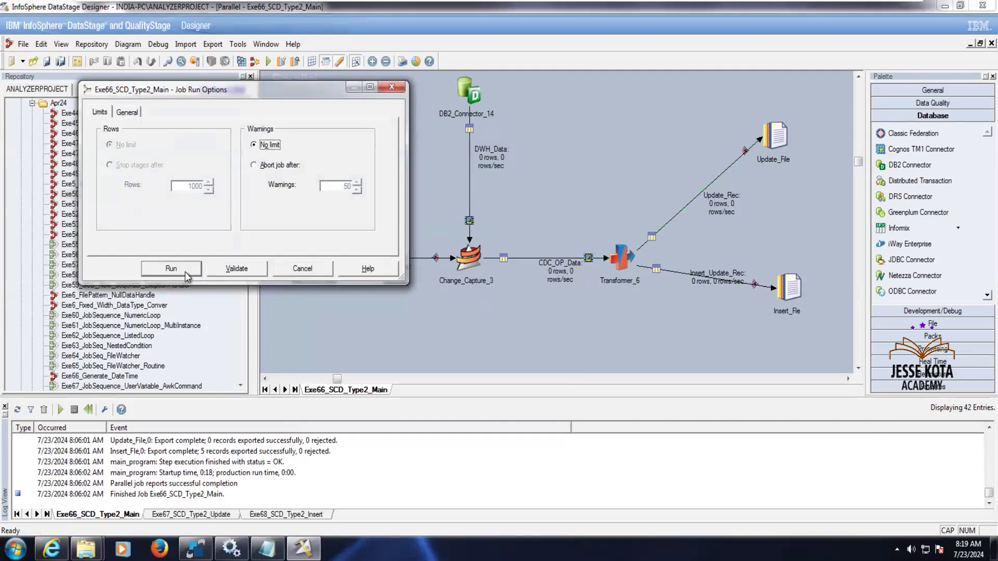
left_click(185, 272)
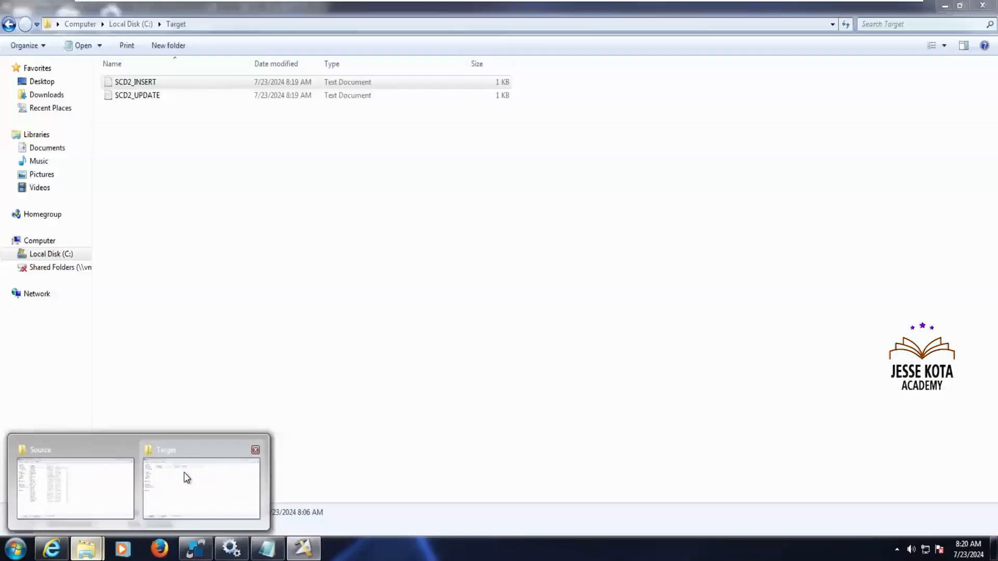
Open the SCD2_UPDATE file in the Target folder, review its records and close it.
left_click(185, 476)
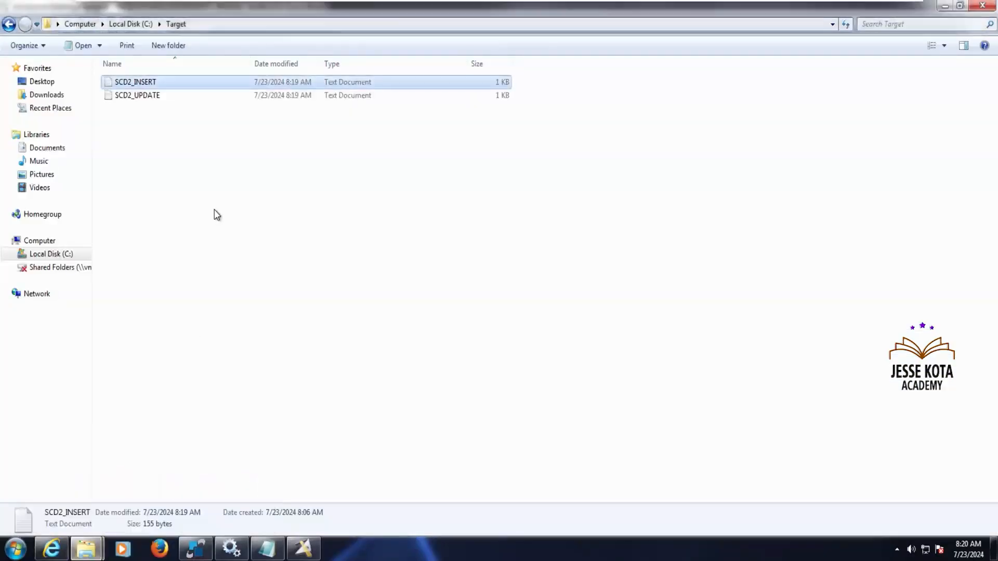
double_click(150, 99)
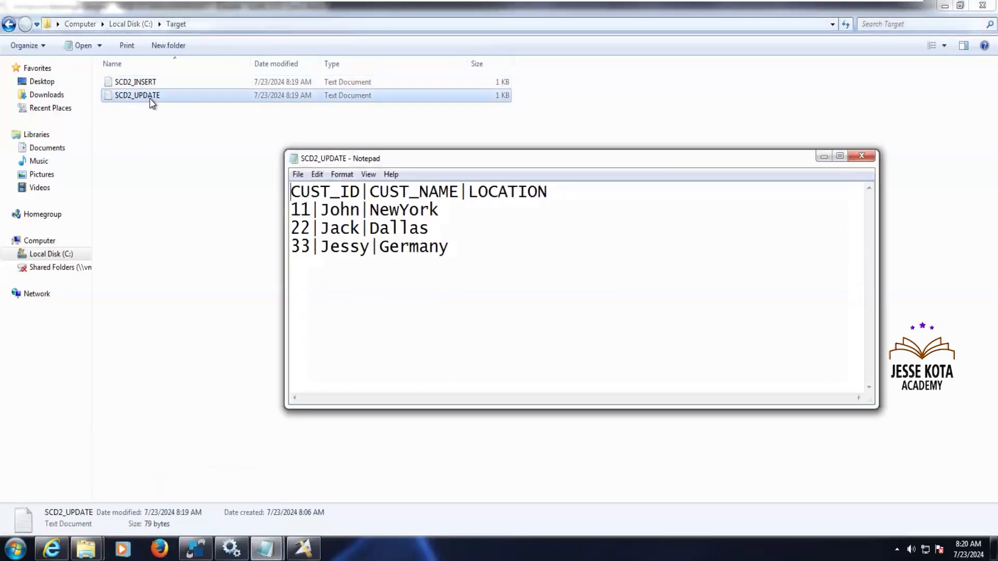
left_click(861, 156)
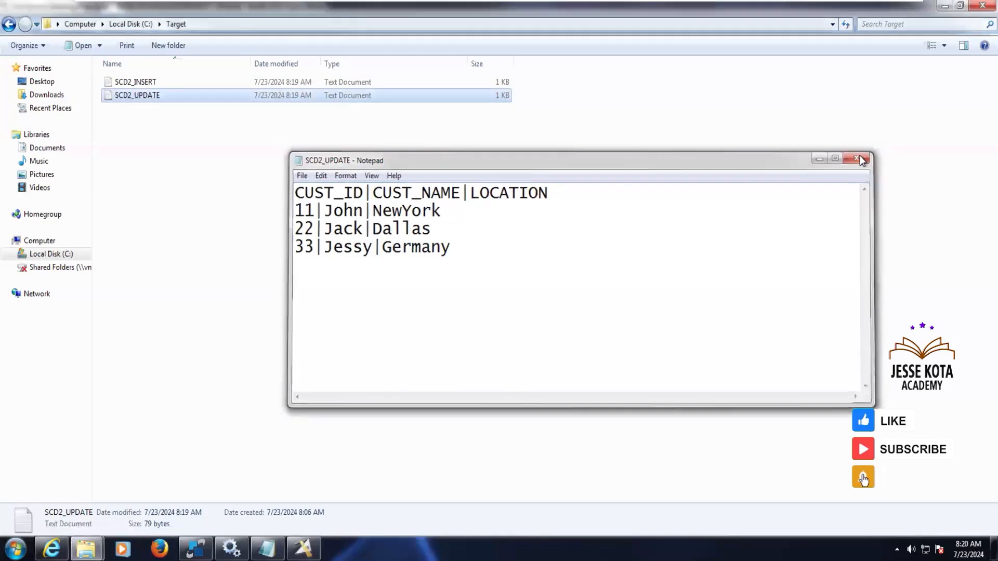
Open the SCD2_INSERT file in the Target folder, review its records and close it.
double_click(146, 82)
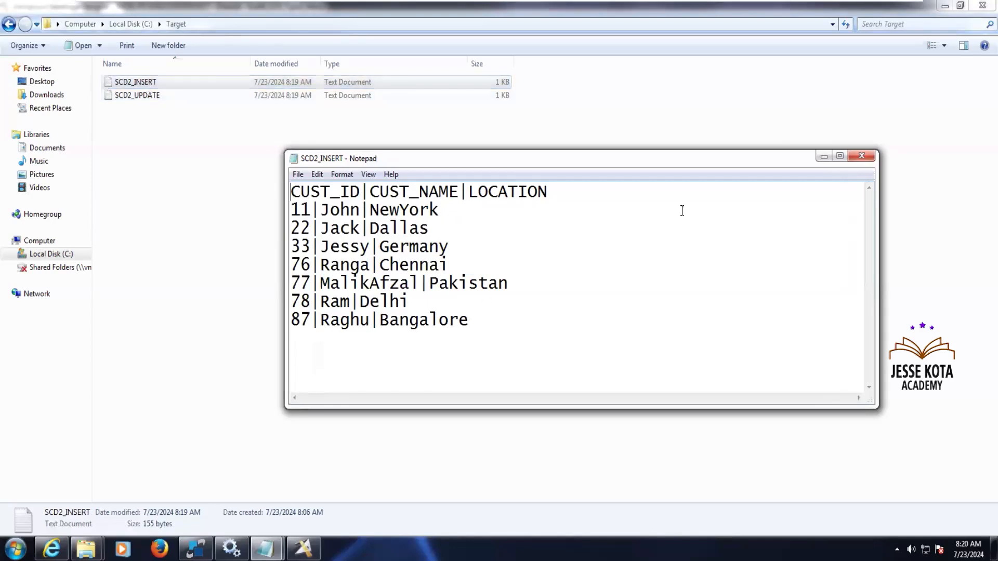
left_click(862, 156)
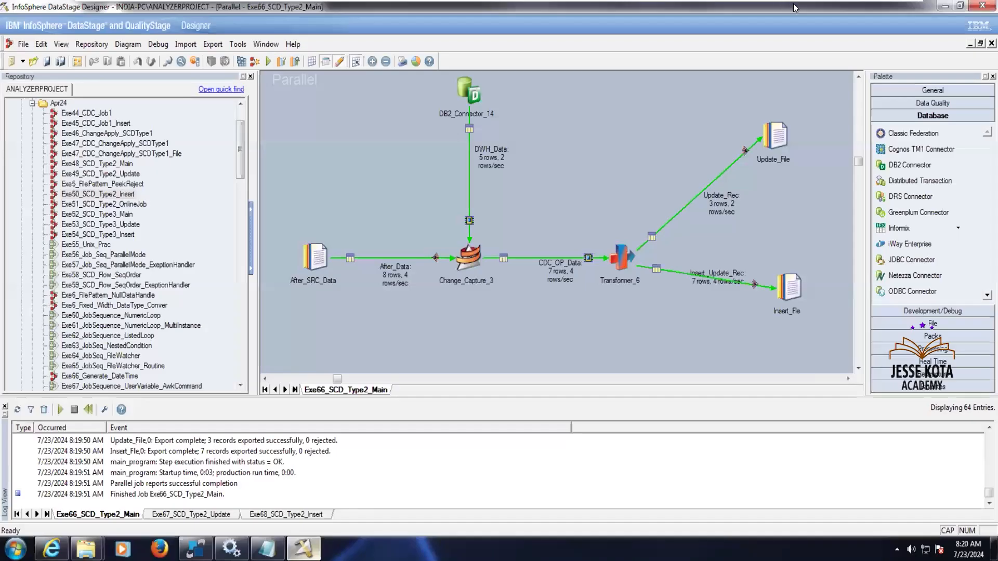
mouse_move(871, 7)
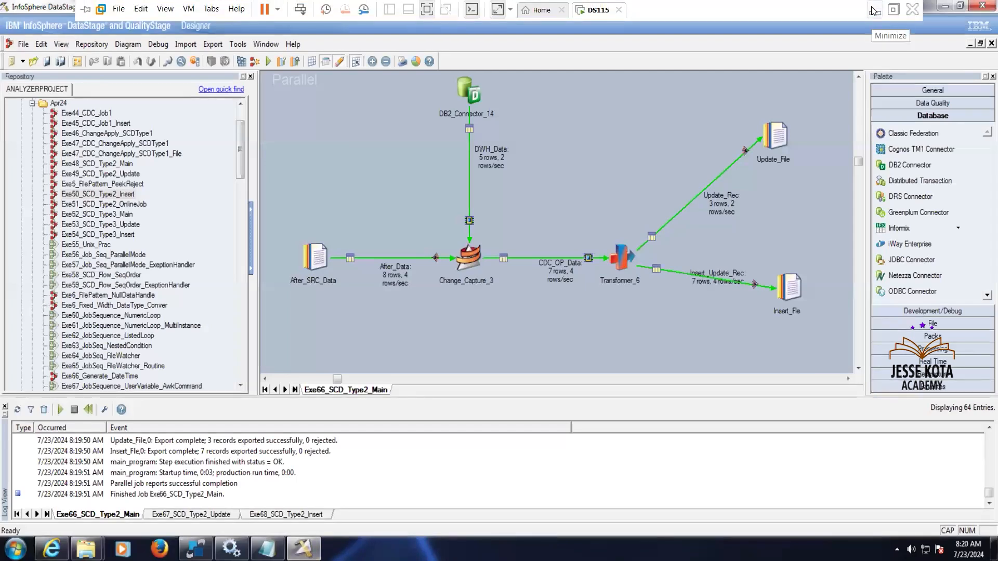
left_click(873, 10)
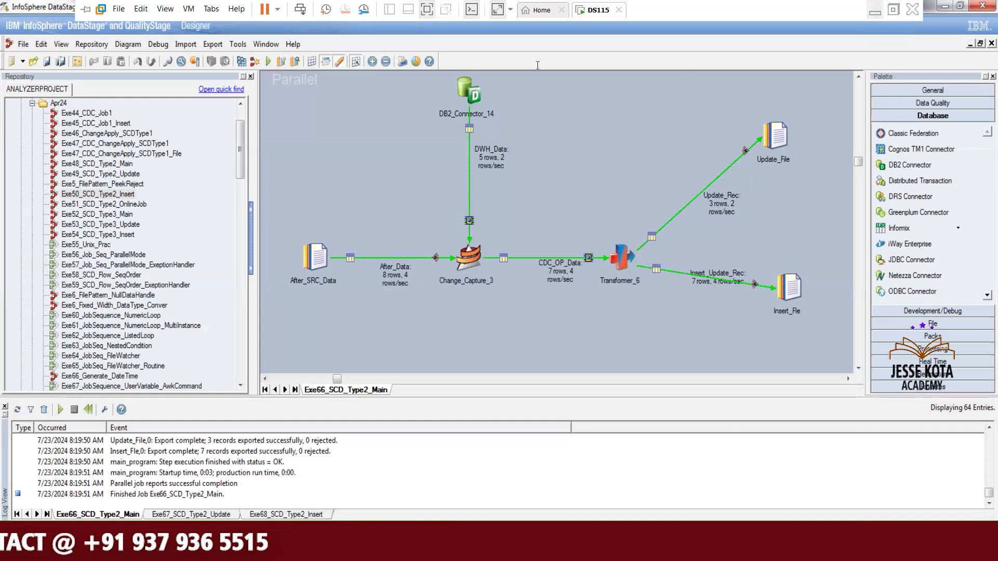
left_click(875, 9)
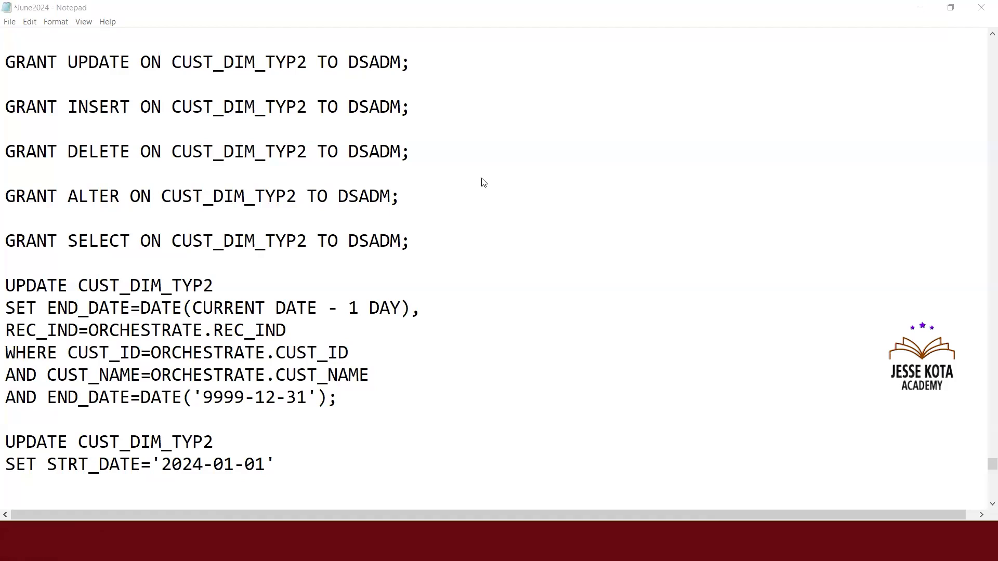
mouse_move(428, 549)
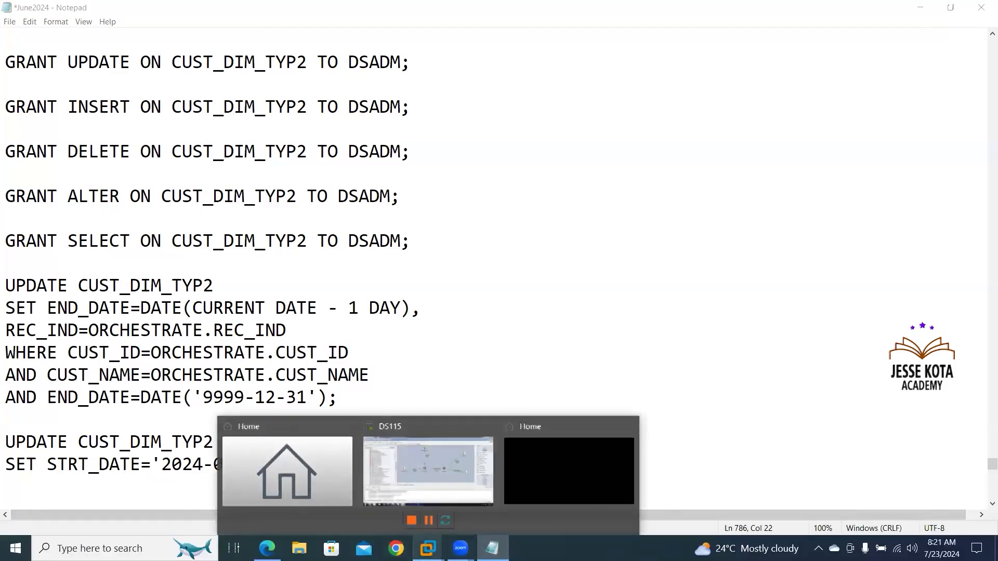
left_click(385, 461)
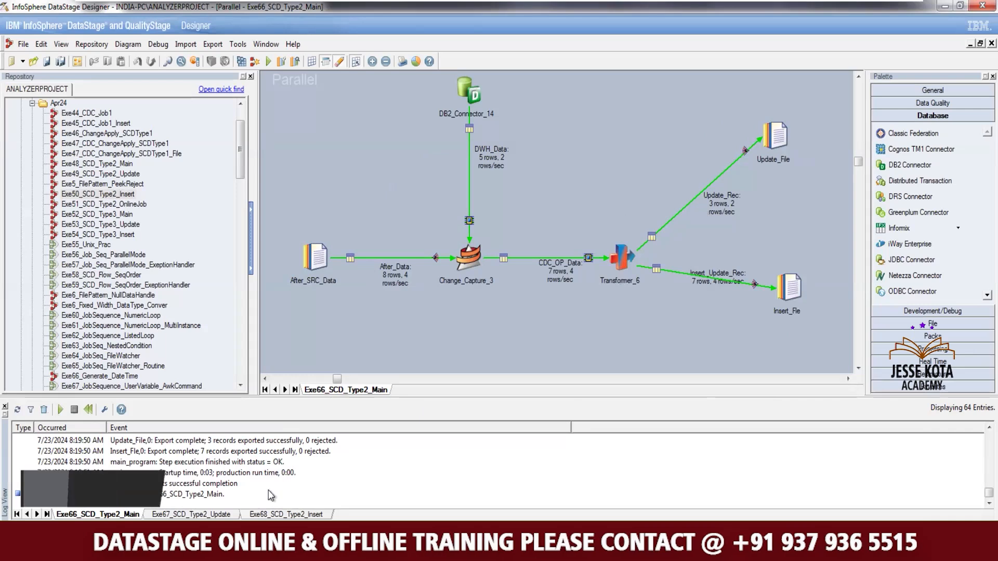
Open the Exe67_SCD_Type2_Update job, run it with no warnings limit and check its job log.
left_click(223, 515)
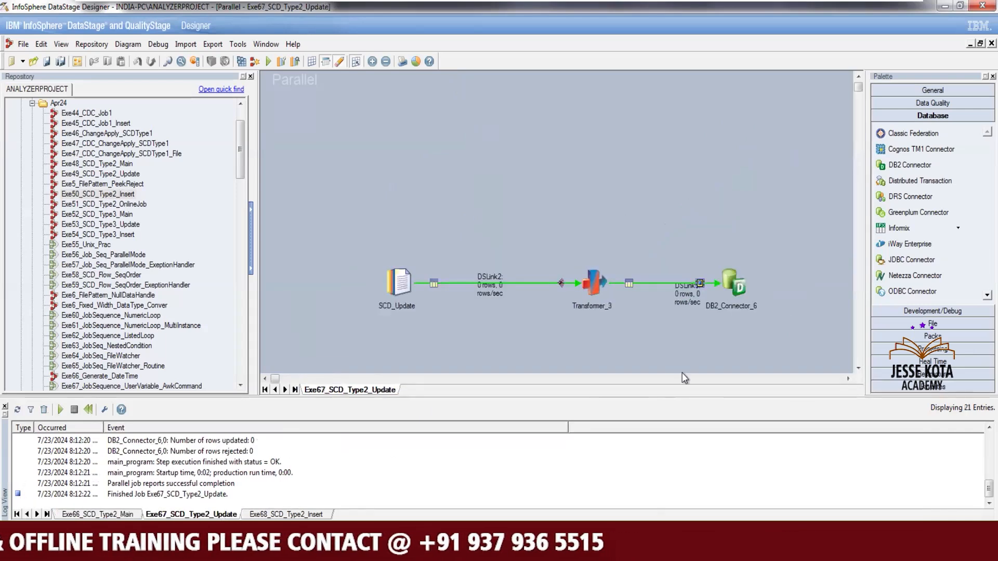
left_click(269, 61)
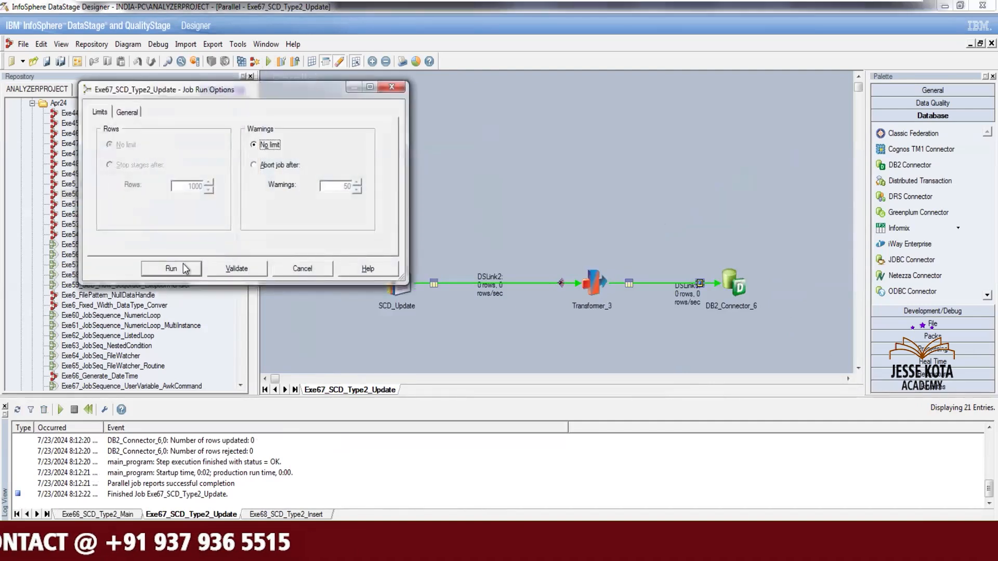
left_click(172, 268)
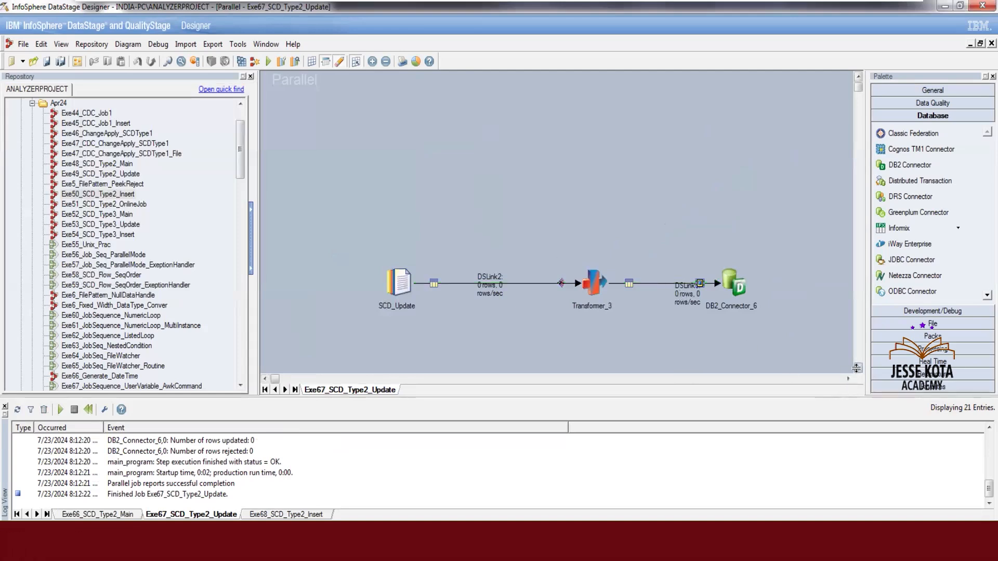
scroll(635, 342, "down", 2)
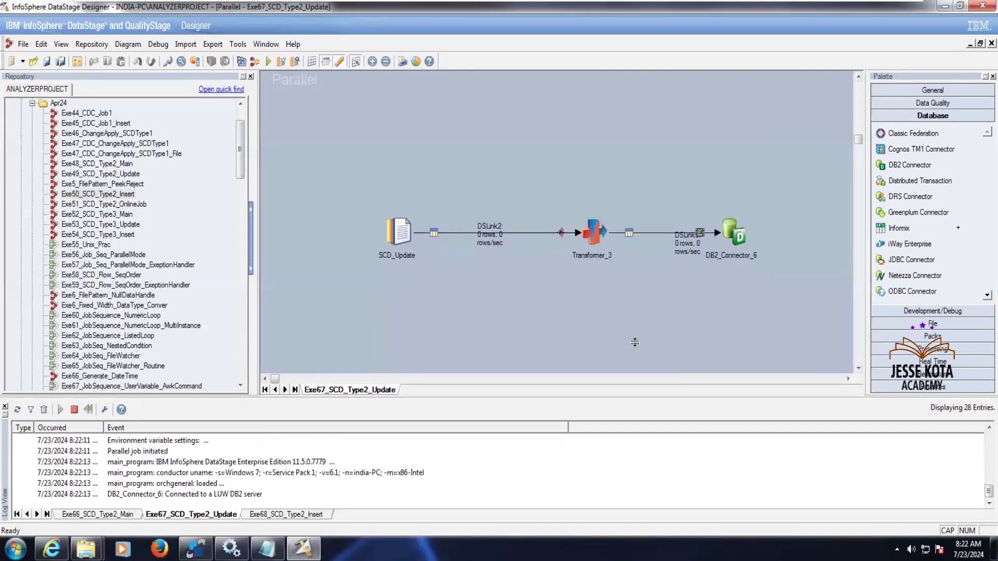
double_click(102, 428)
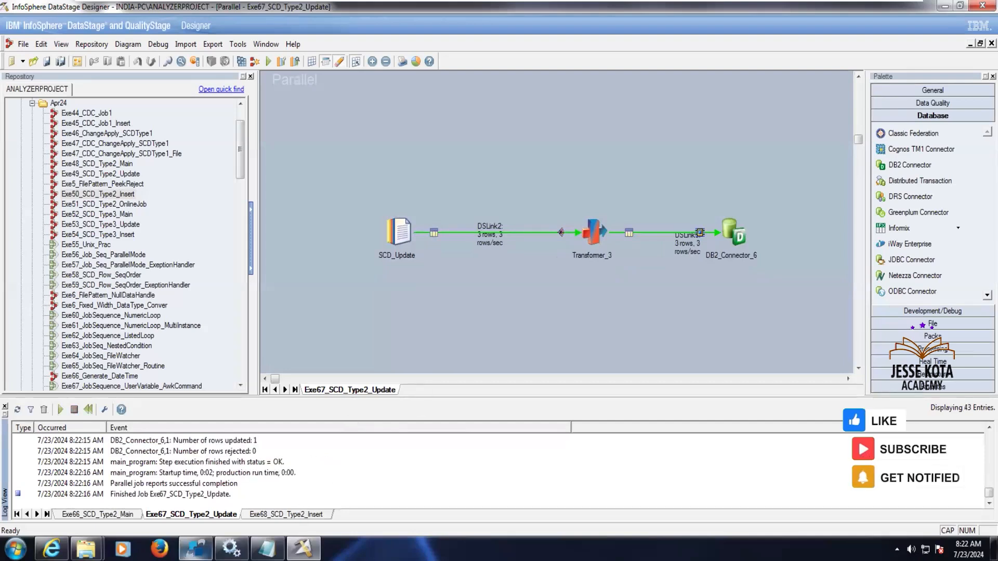
Switch to SqlDbx, rerun the CUST_DIM_TYP2 query ordered by CUST_ID and examine each row's END_DATE and REC_IND values.
left_click(195, 548)
left_click(309, 55)
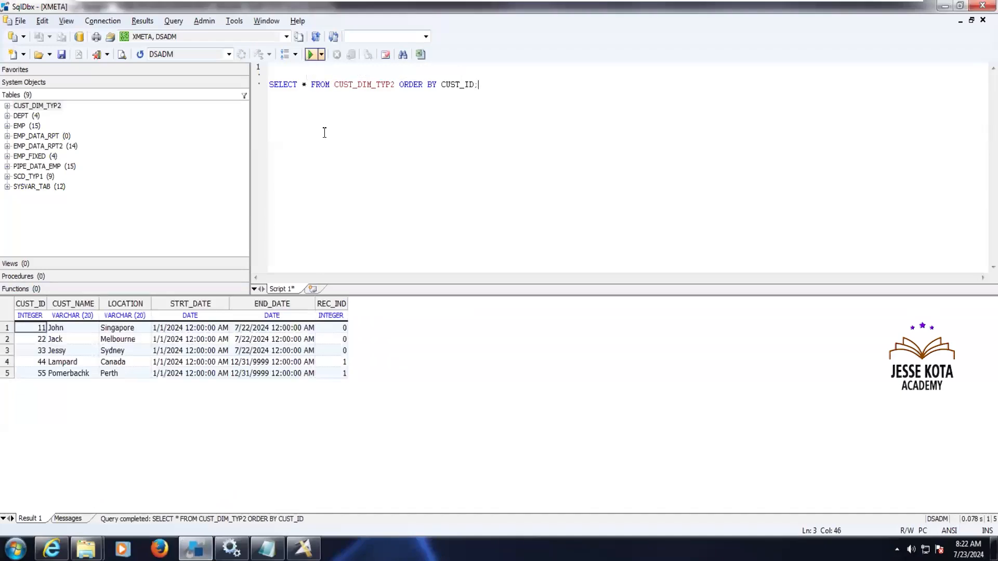
left_click(252, 330)
left_click(260, 343)
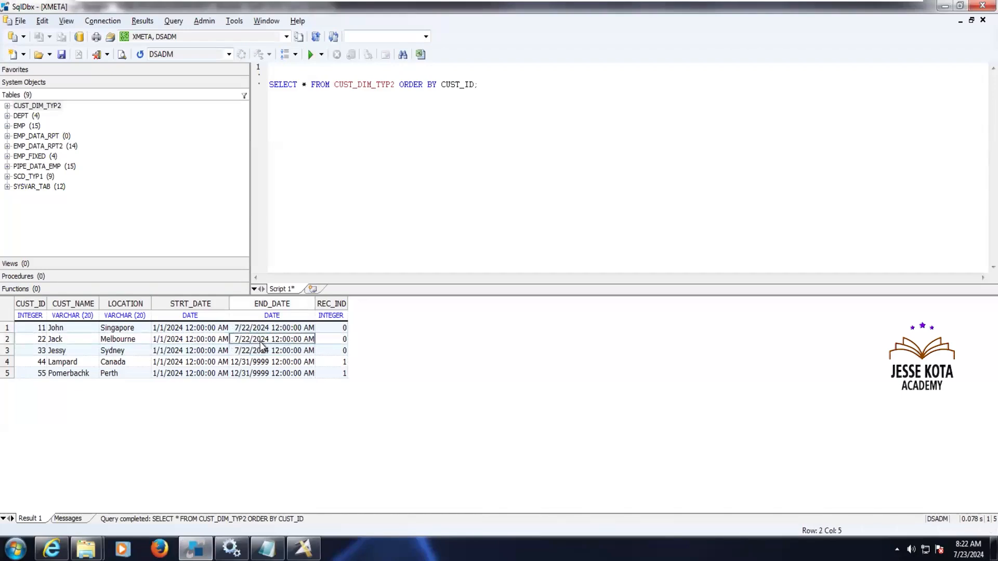
left_click(268, 353)
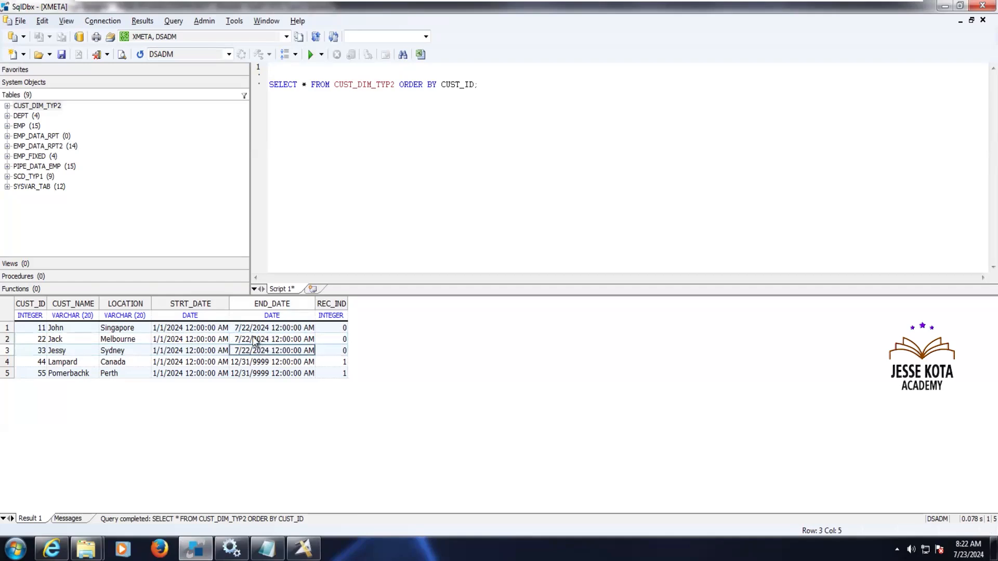
left_click(253, 330)
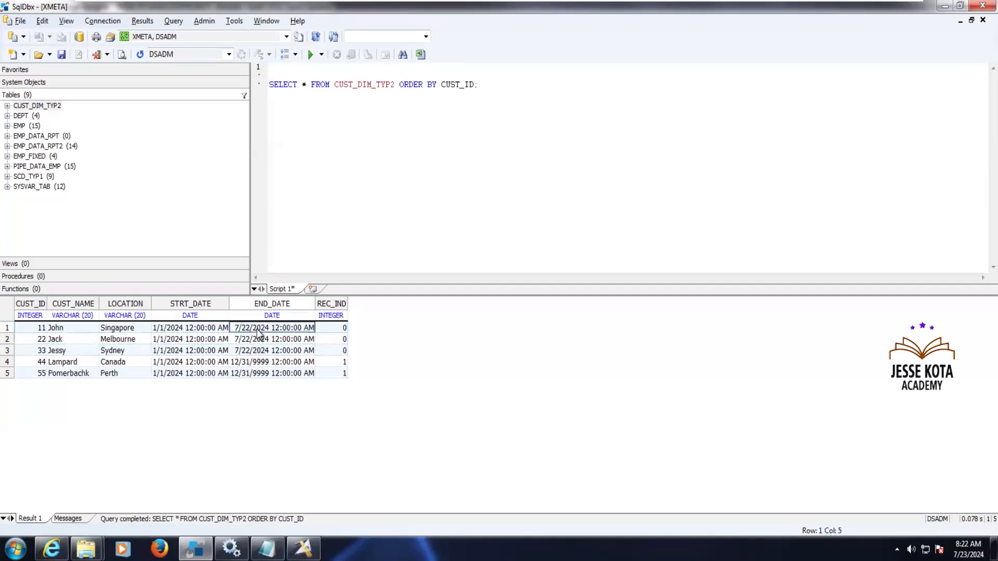
left_click(266, 350)
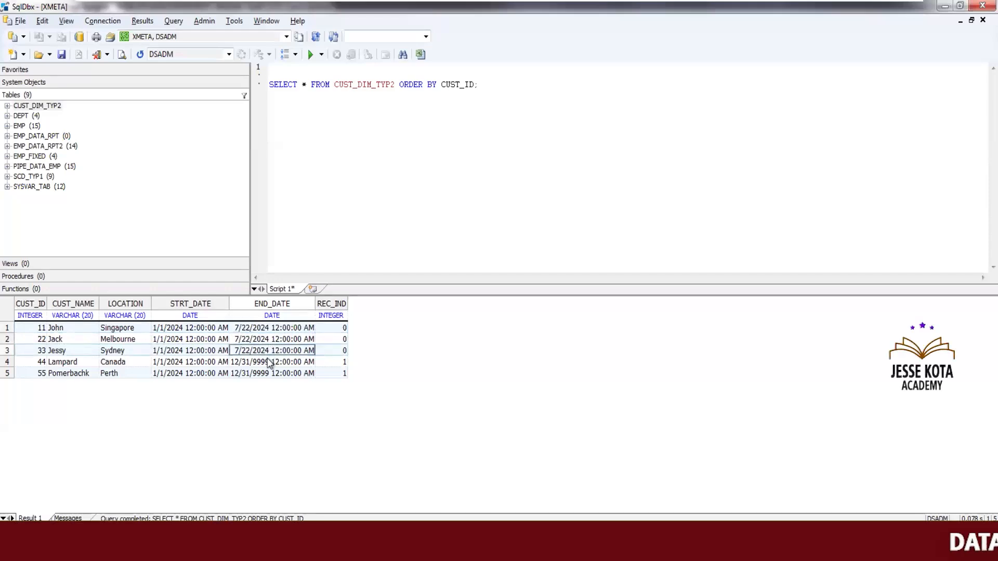
left_click(268, 363)
left_click(269, 373)
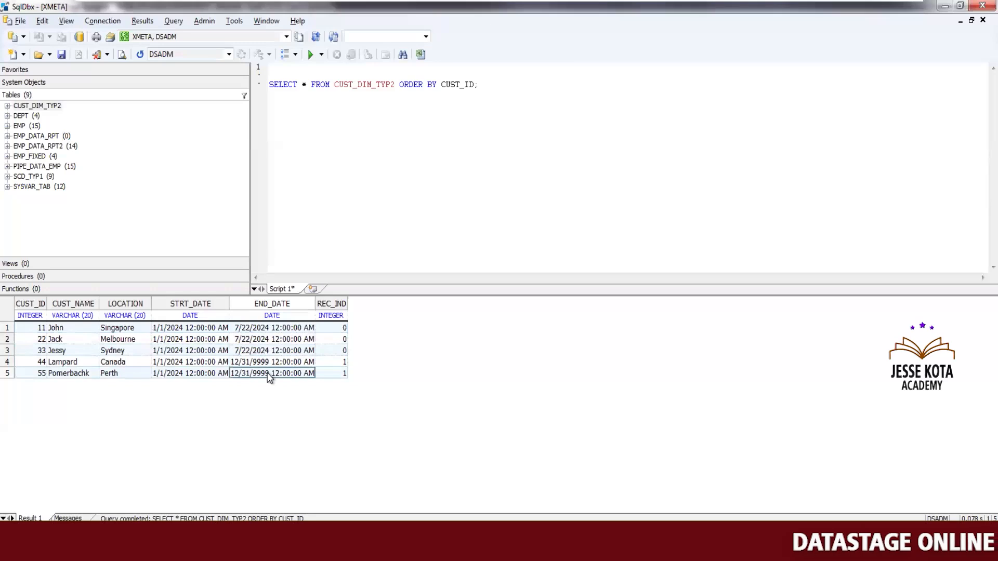
left_click(341, 329)
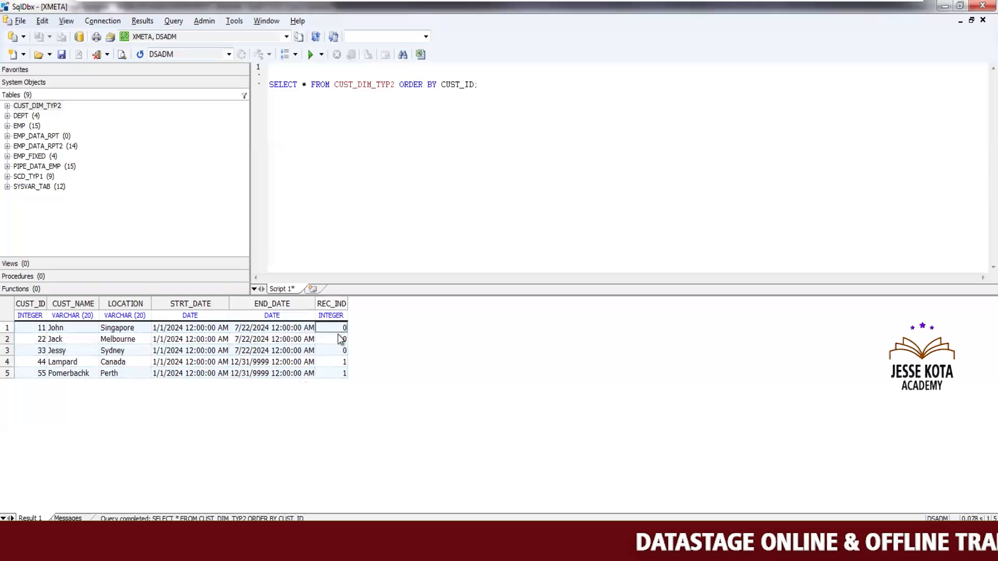
left_click(343, 352)
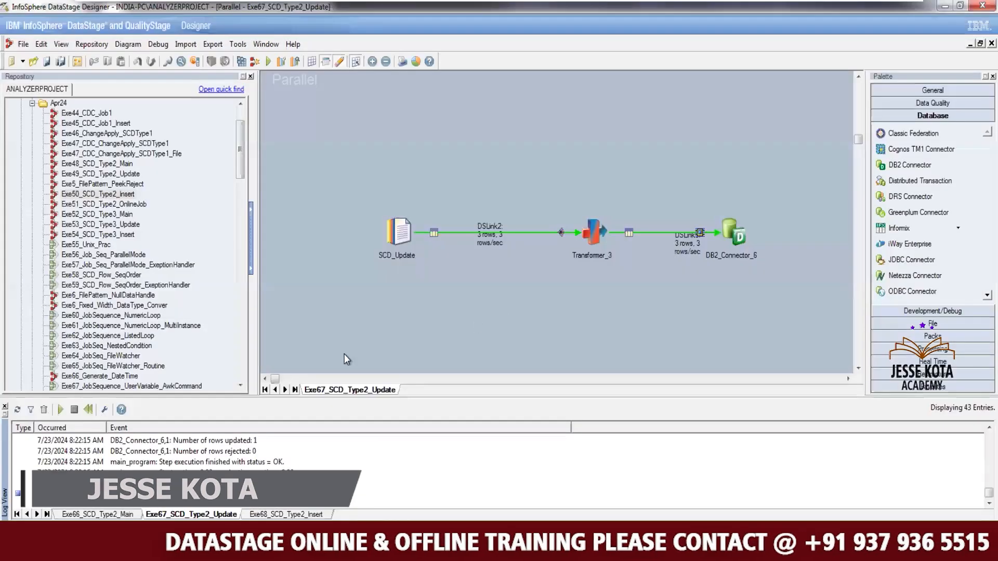
Switch to DataStage Designer and check Transformer_3's STRT_DATE, END_DATE and REC_IND derivations in the Exe68_SCD_Type2_Insert job.
left_click(309, 515)
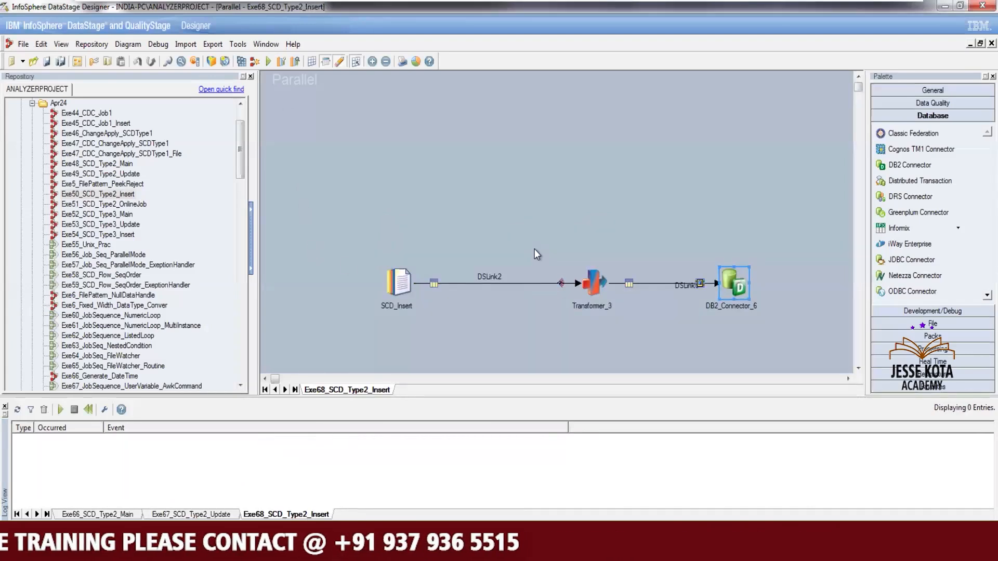
left_click(603, 294)
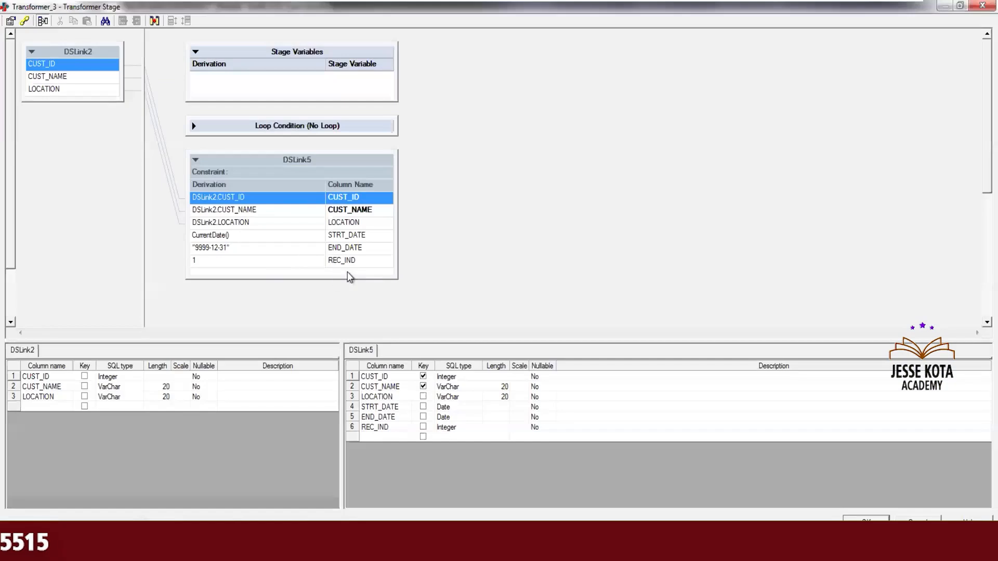
left_click(352, 236)
left_click(302, 253)
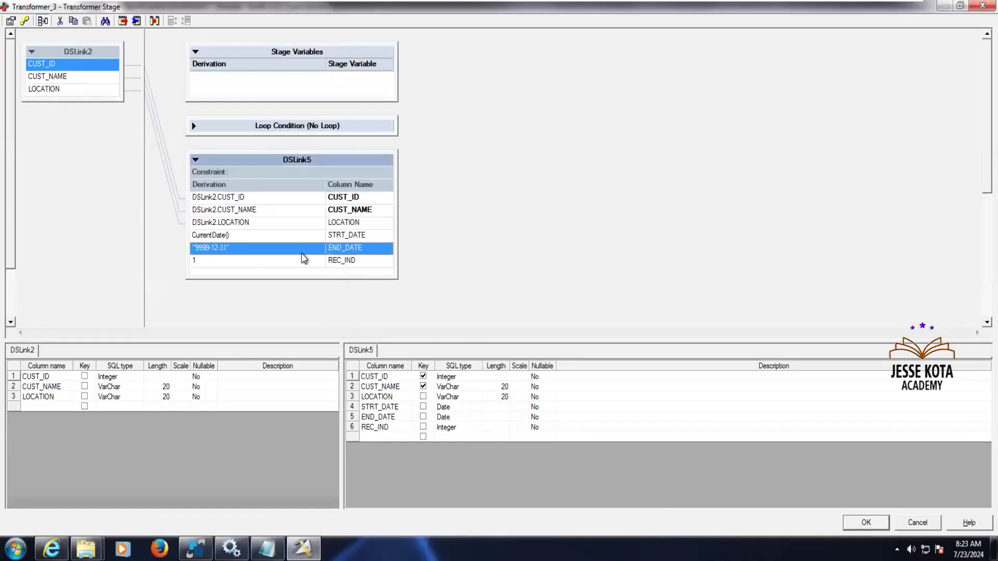
left_click(315, 266)
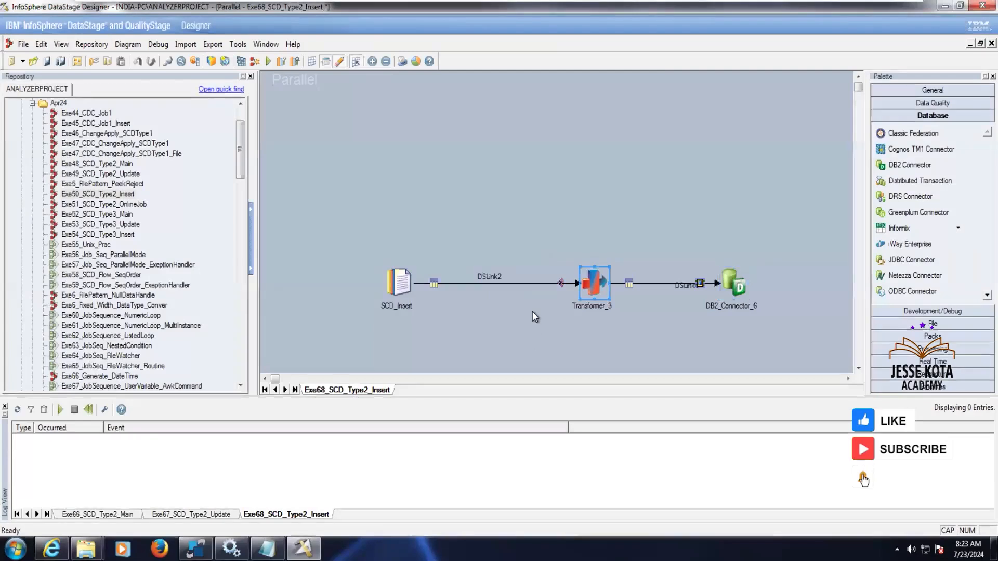
Save and compile the Exe68_SCD_Type2_Insert job, and run it with no warnings limit.
key("ctrl+F5")
key("Return")
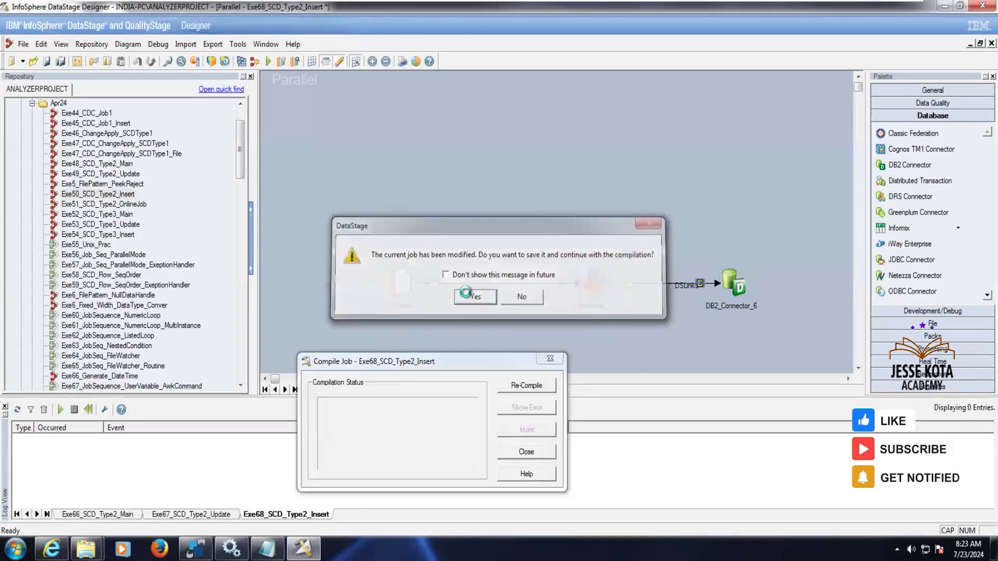
key("Return")
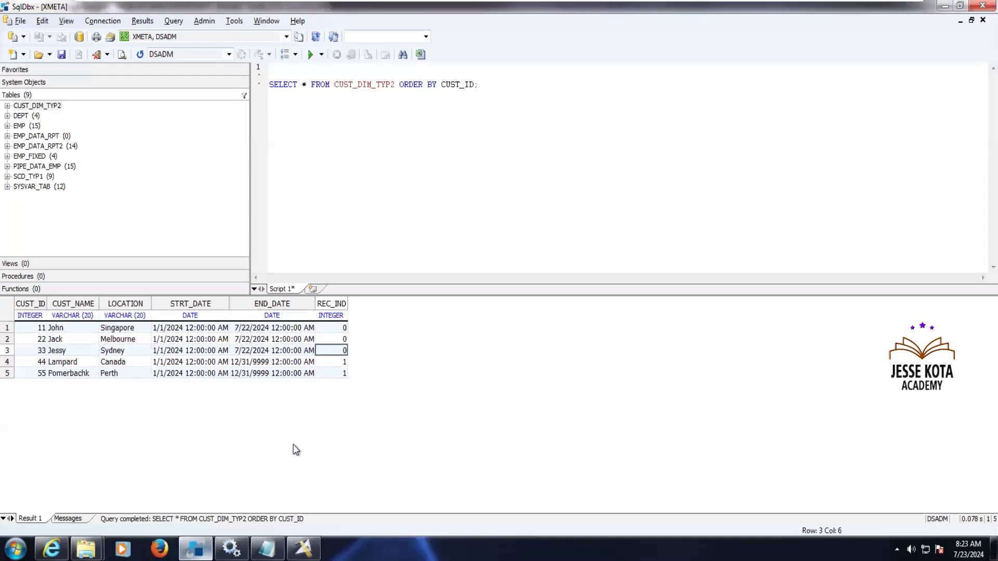
mouse_move(304, 548)
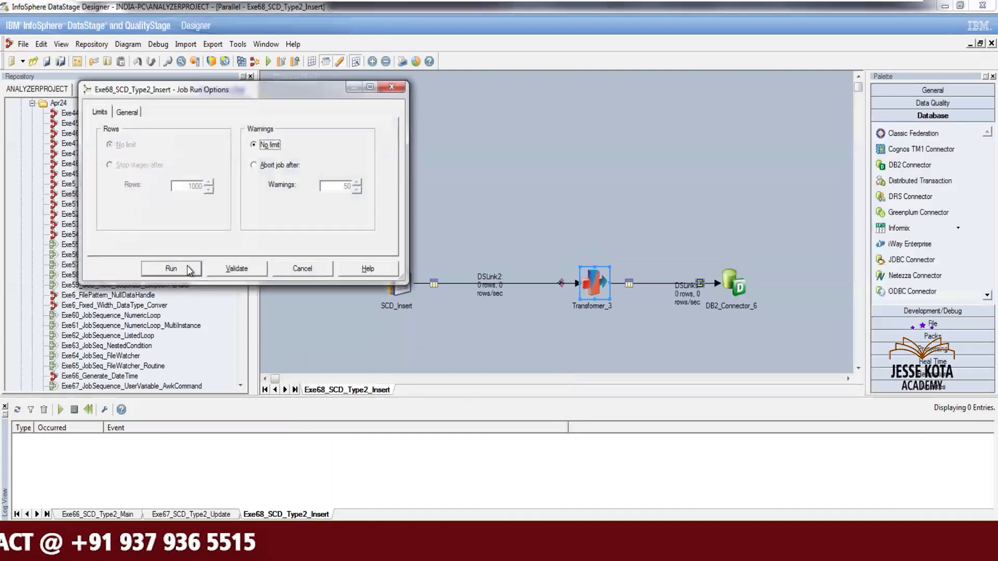
key("Return")
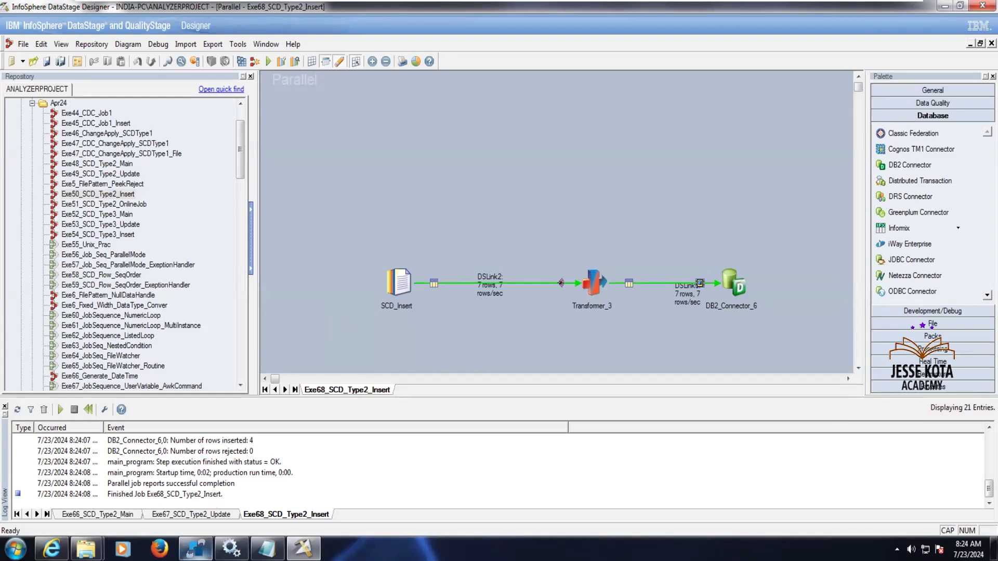
Switch to SqlDbx, rerun the SELECT on CUST_DIM_TYP2 and review the rows written by the insert job.
key("alt+Tab")
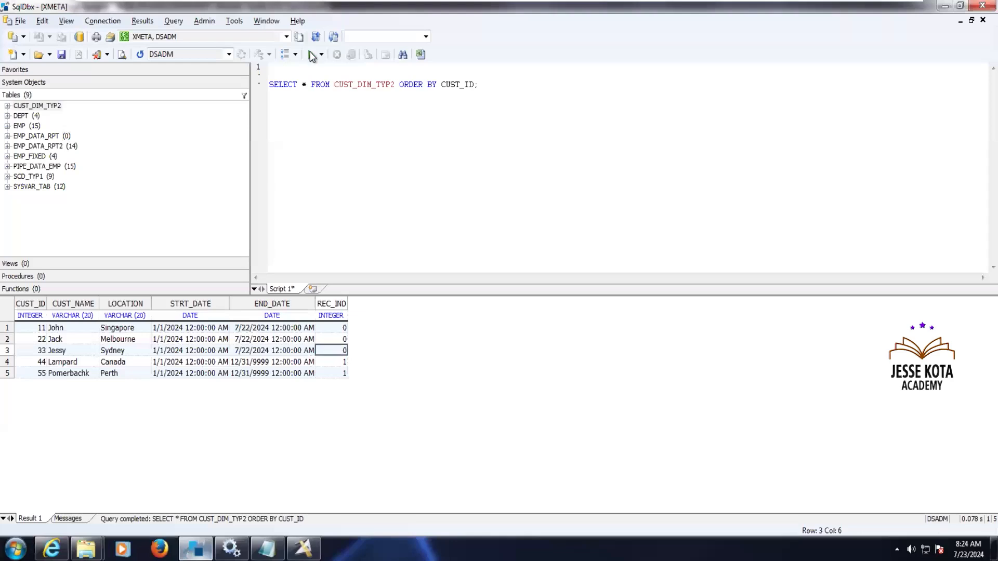
left_click(311, 55)
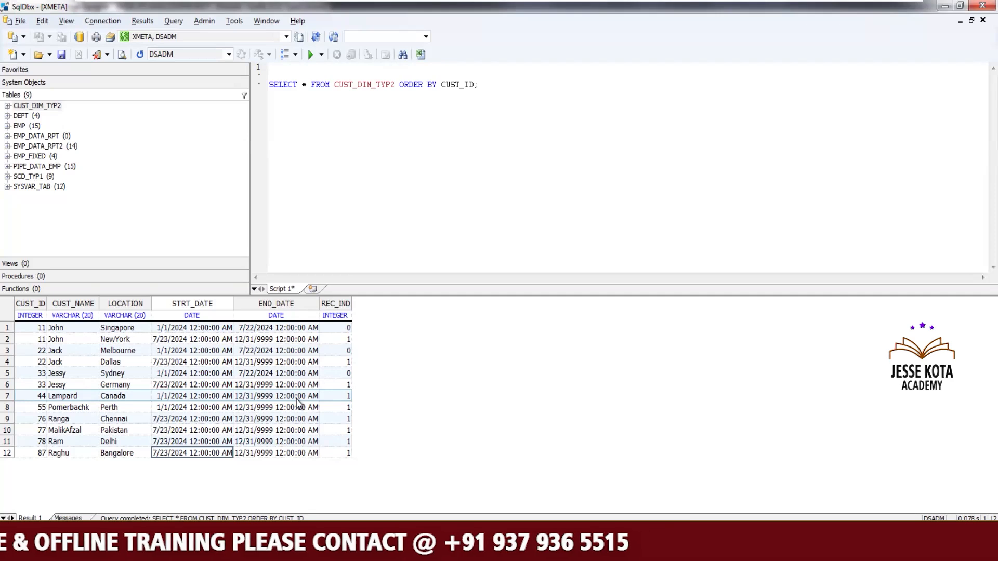
mouse_move(608, 4)
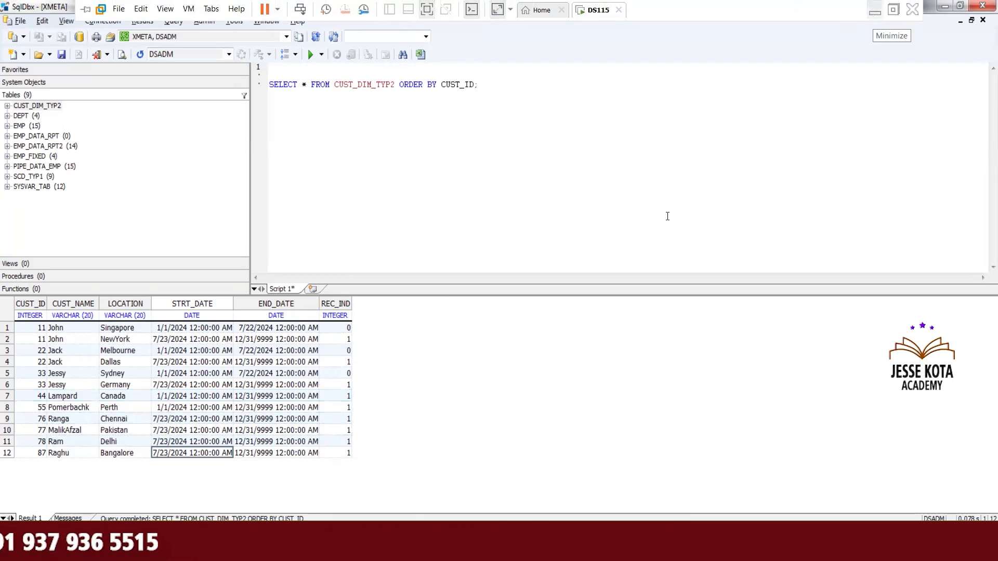
key("alt+Tab")
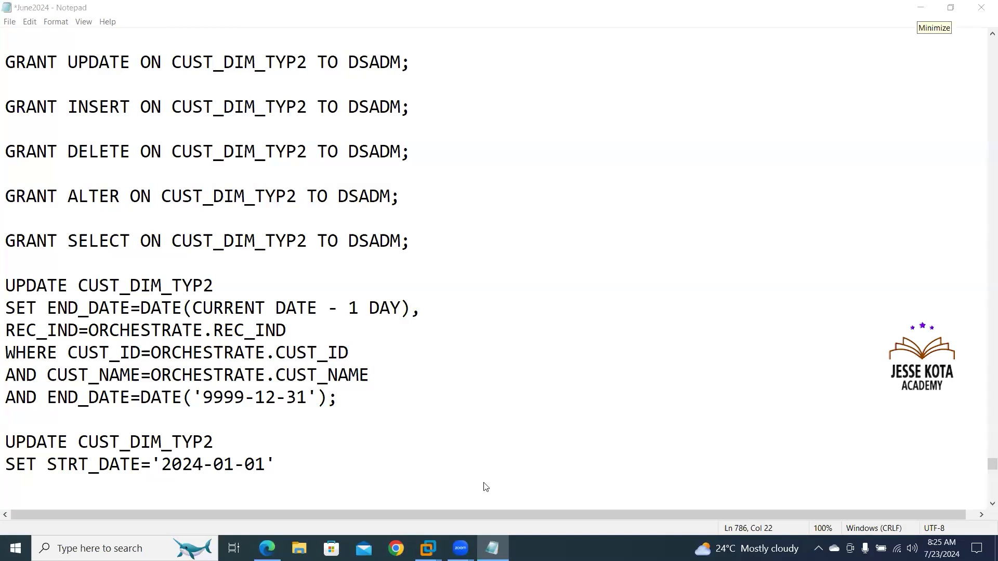
mouse_move(435, 541)
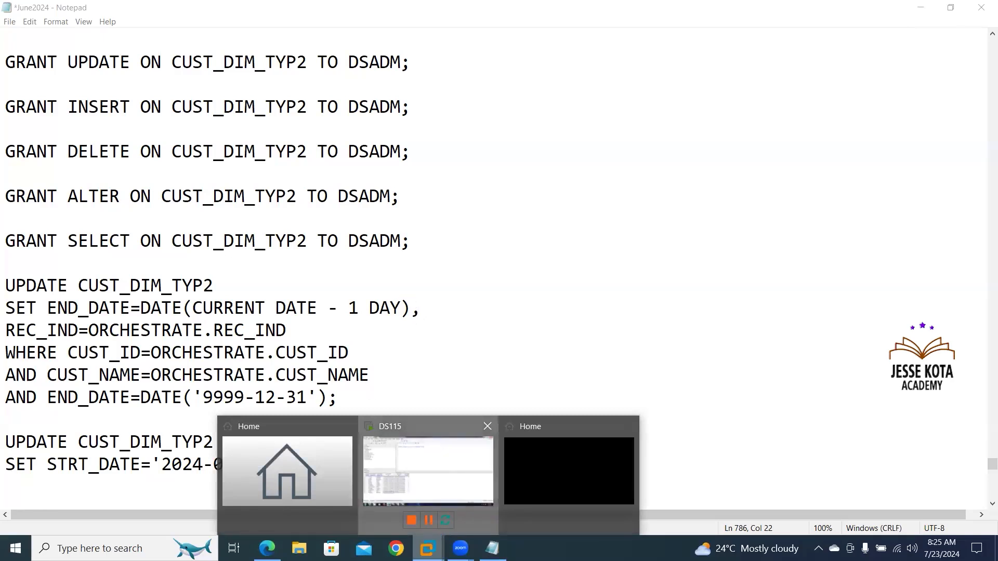
left_click(428, 471)
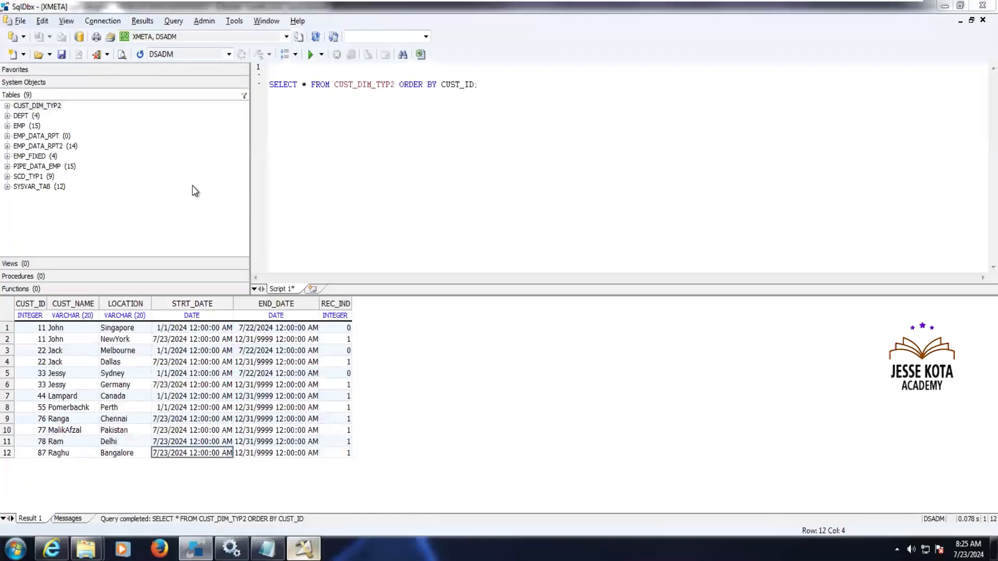
Switch back to DataStage Designer and bring up the Exe66_SCD_Type2_Main job.
key("alt+Tab")
key("ctrl+Tab")
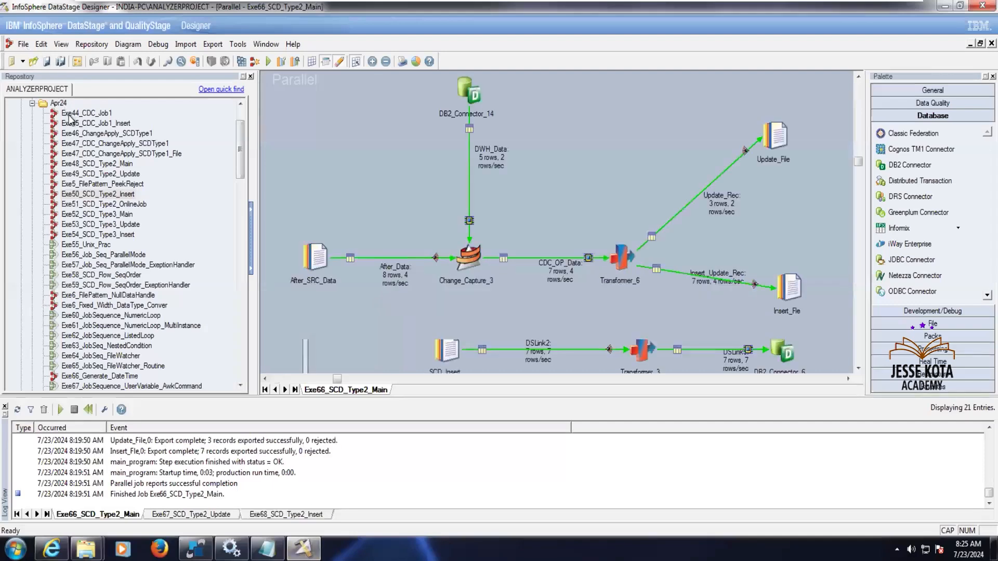
Save a copy of the Exe66_SCD_Type2_Main job as Exe69_SCD_Type2_WithOut_CDC in the \Jobs\July24 folder.
key("alt+f")
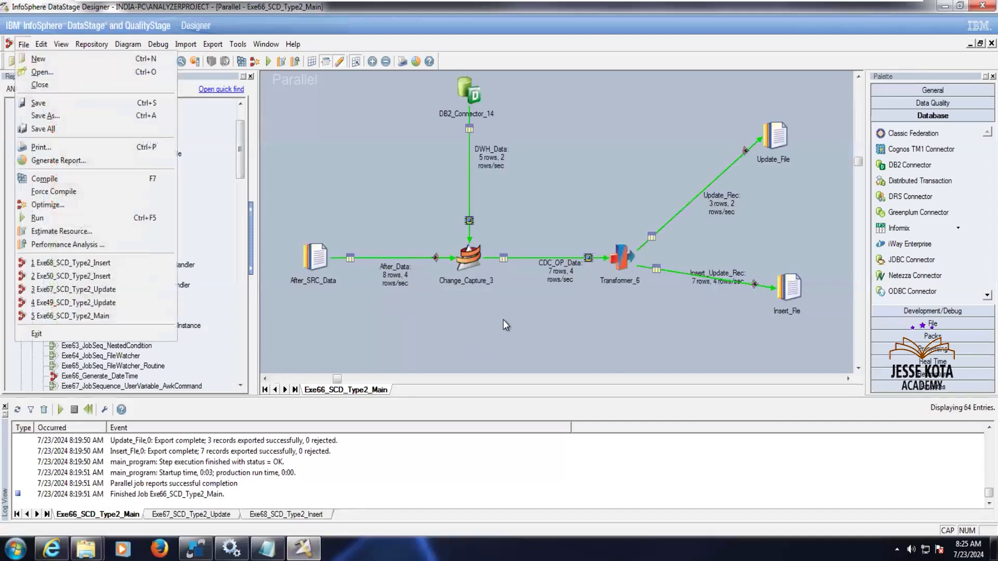
key("Down")
key("Down")
key("Return")
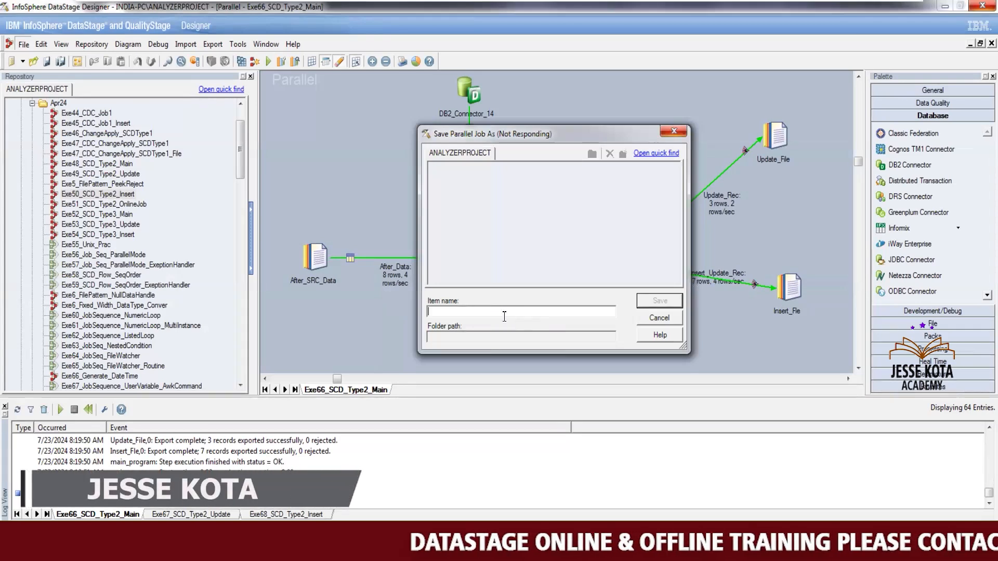
left_click(446, 310)
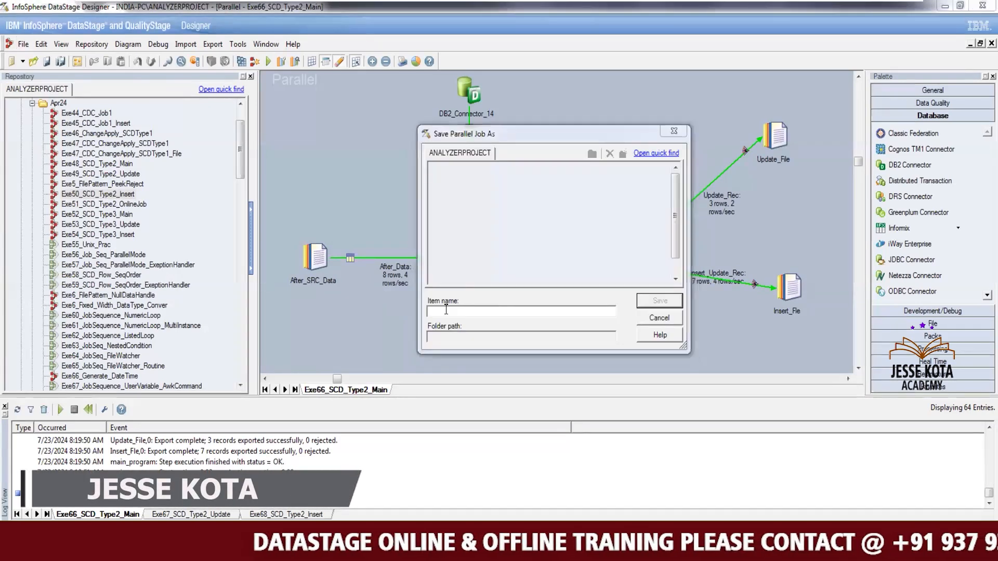
key("BackSpace")
type("9_SCD_Type2_Main")
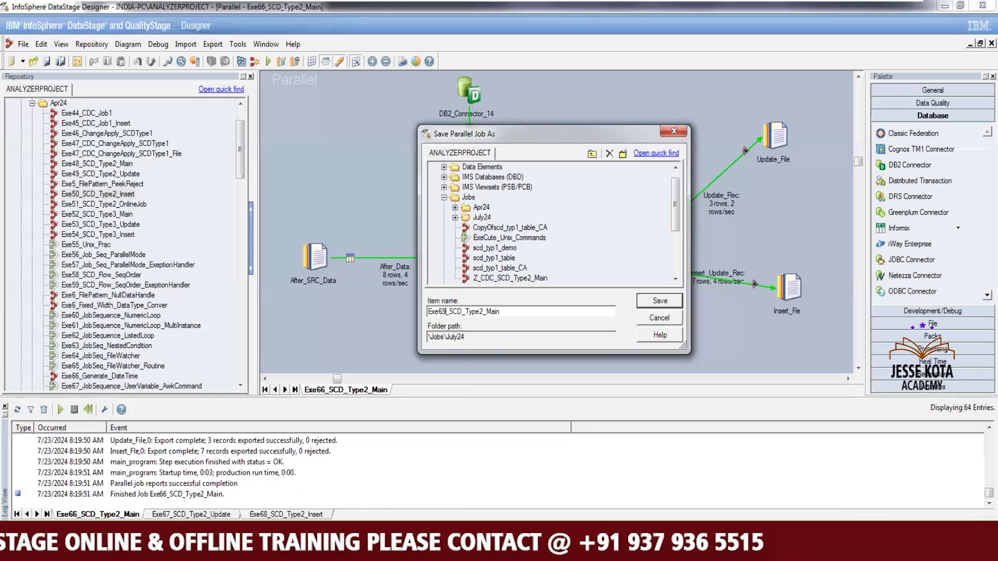
left_click(513, 311)
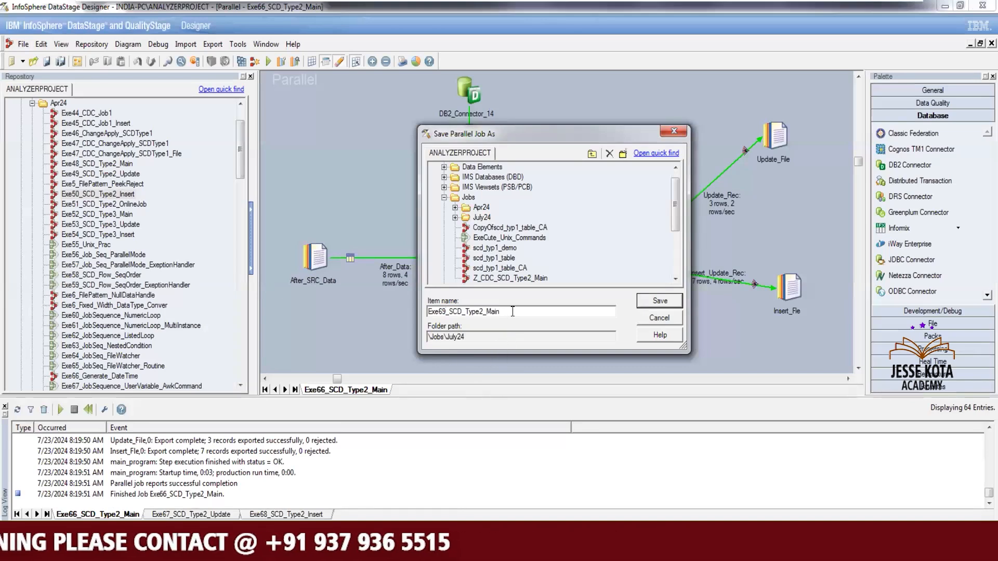
key("BackSpace")
key("BackSpace")
key("BackSpace")
key("BackSpace")
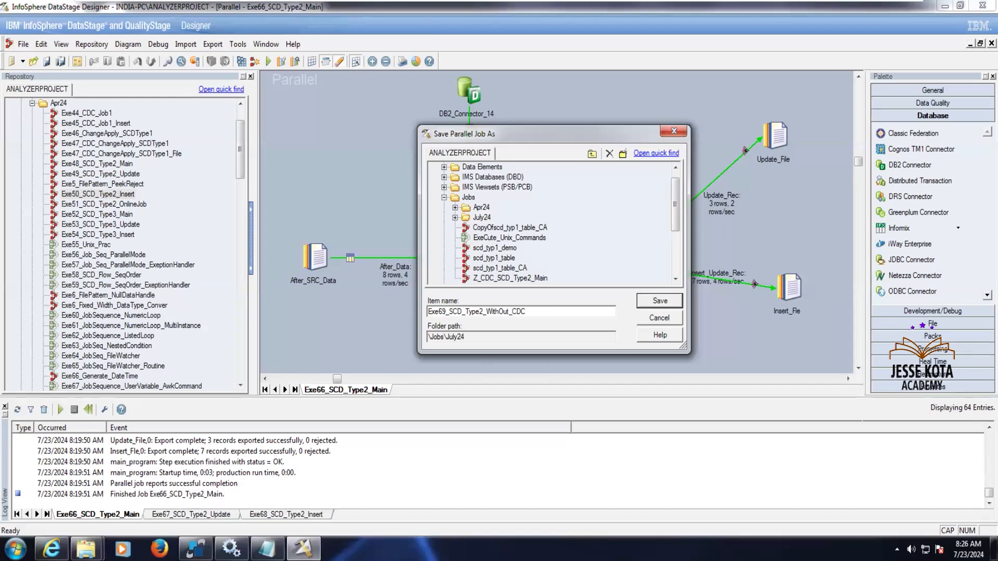
left_click(658, 302)
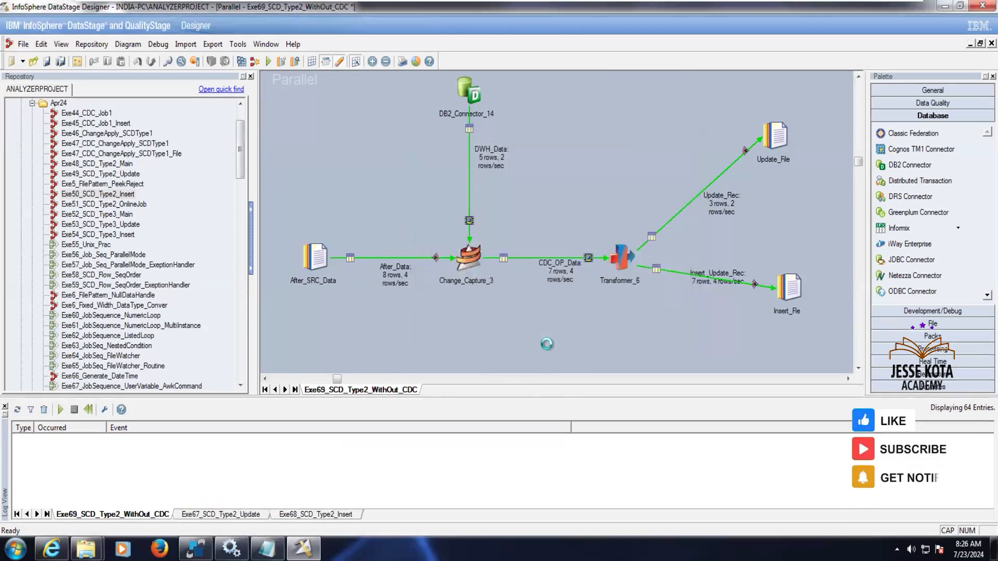
Delete the Change_Capture_3 stage from the Exe69_SCD_Type2_WithOut_CDC job.
left_click(472, 266)
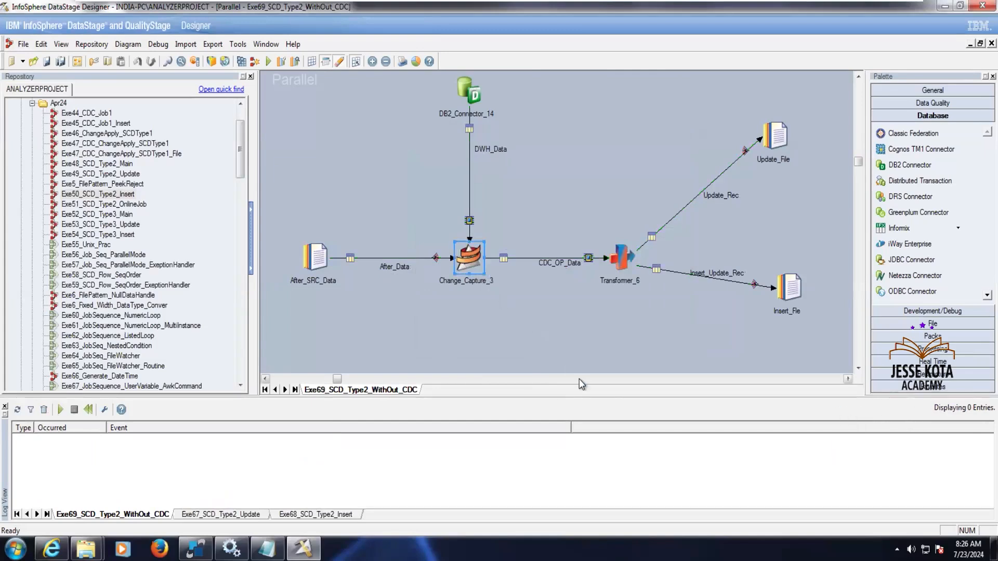
key("Delete")
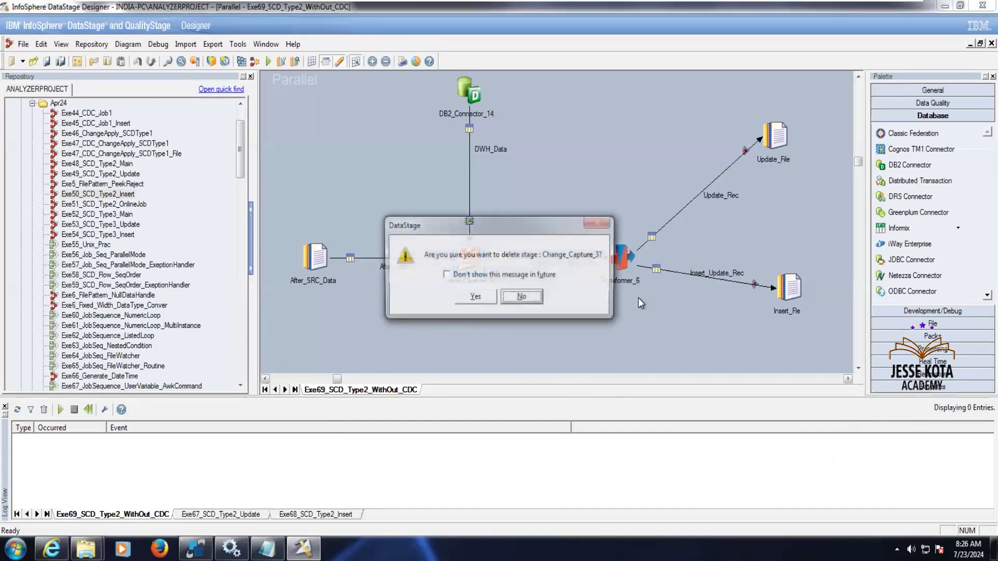
key("y")
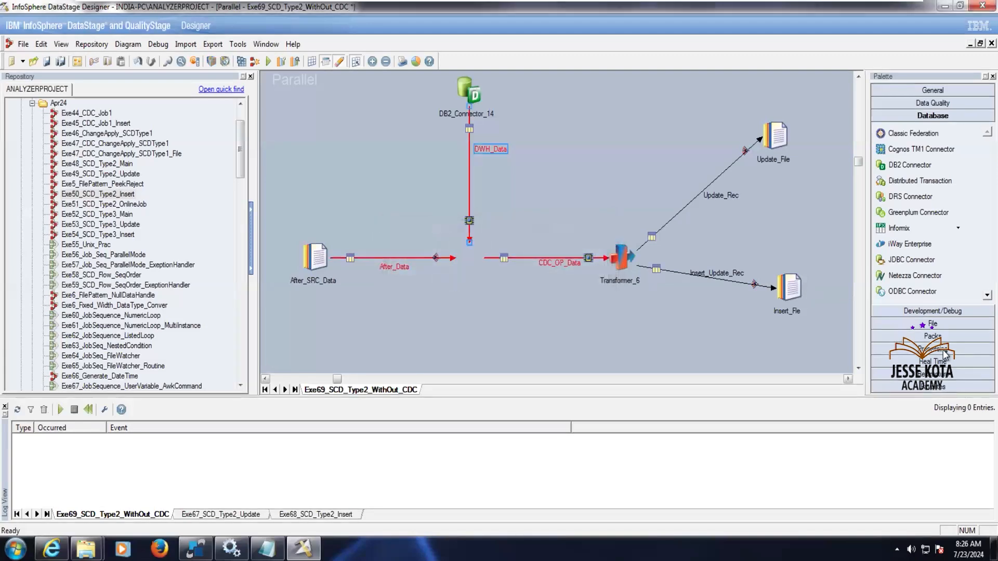
Add a Join stage where the After_Data, DWH_Data and CDC_OP_Data links meet, so that it connects all three.
left_click(944, 352)
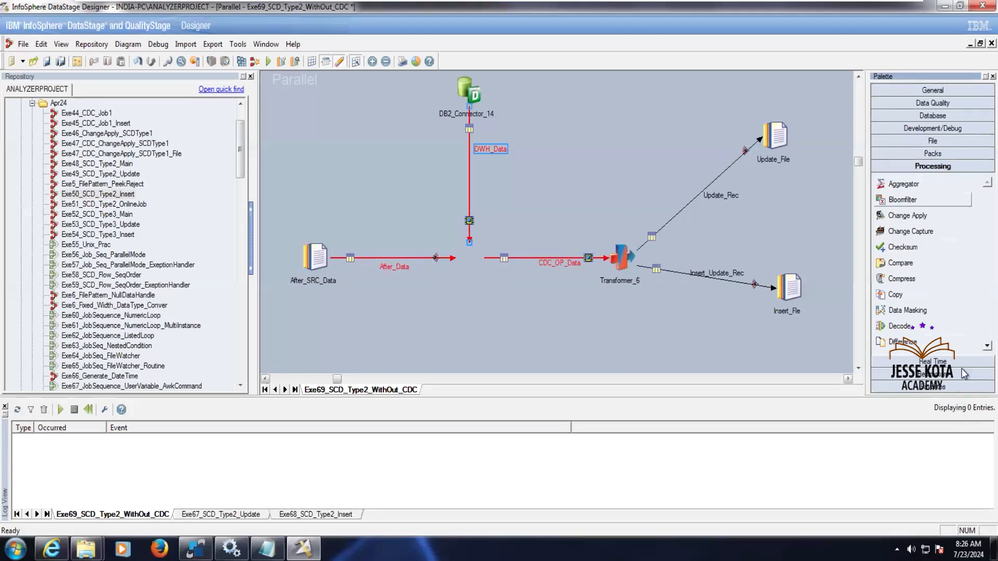
scroll(962, 347, "down", 5)
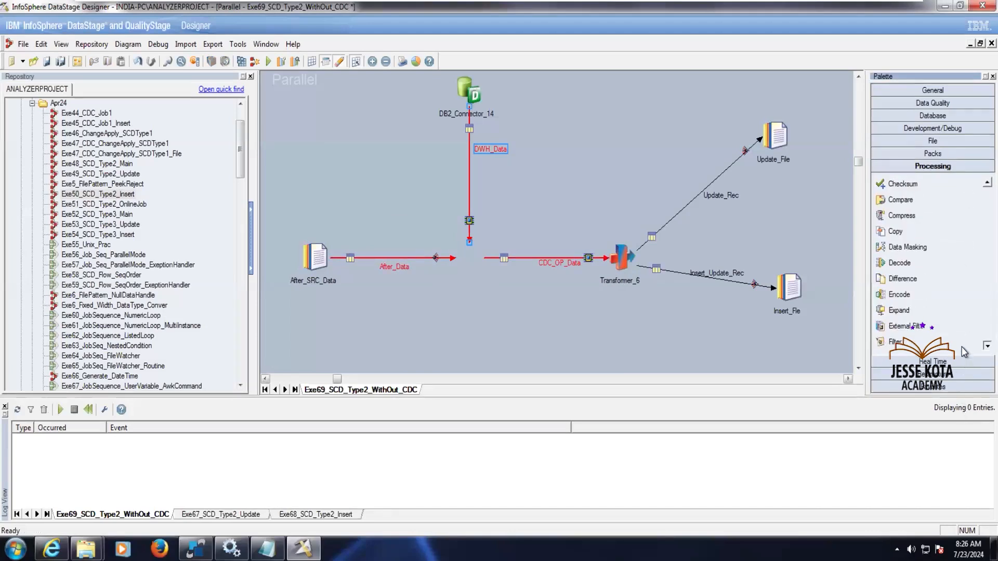
scroll(962, 347, "down", 3)
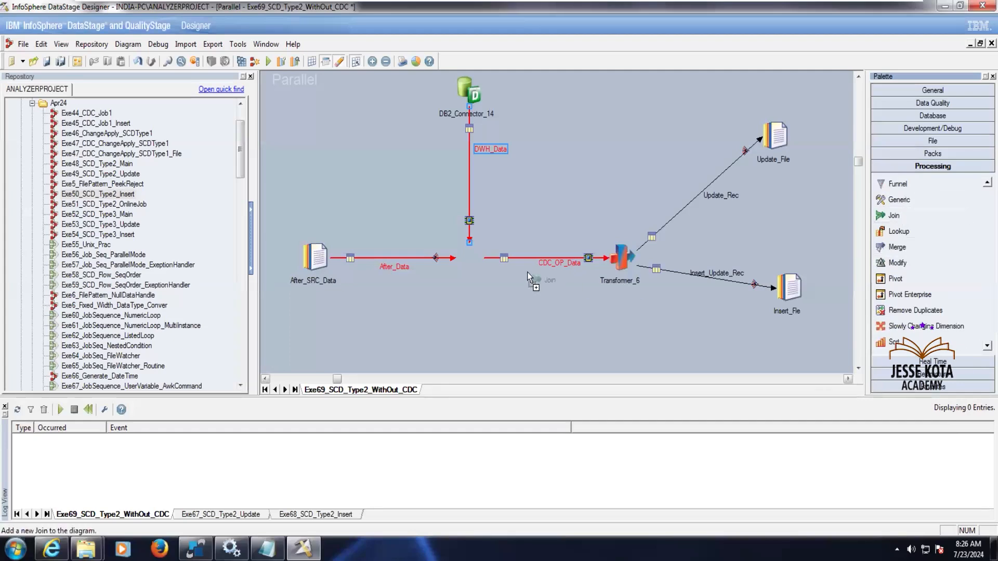
left_click_drag(462, 251, 457, 244)
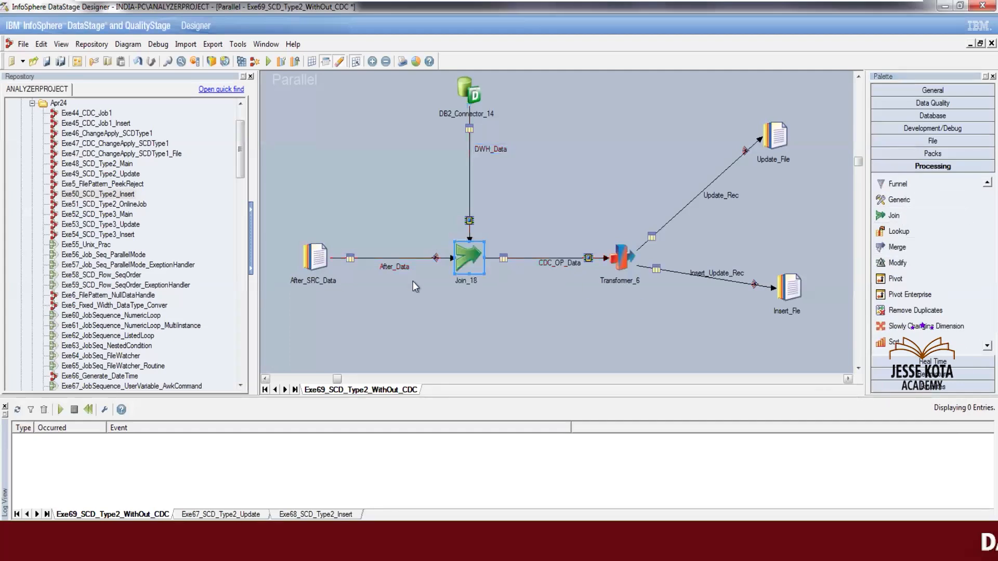
left_click(459, 310)
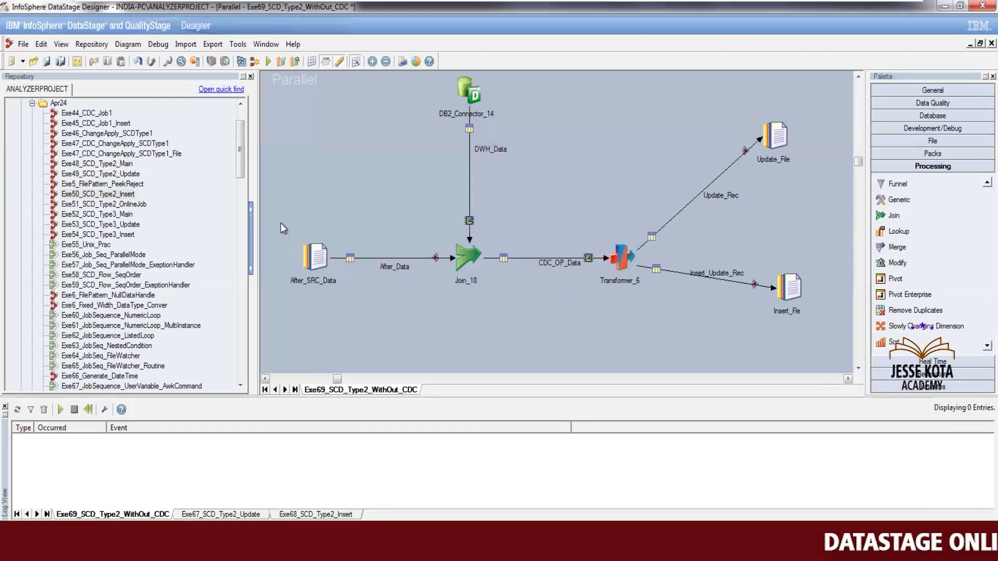
Remove the STRT_DATE, END_DATE and REC_IND columns from the output of DB2_Connector_14.
left_click(459, 81)
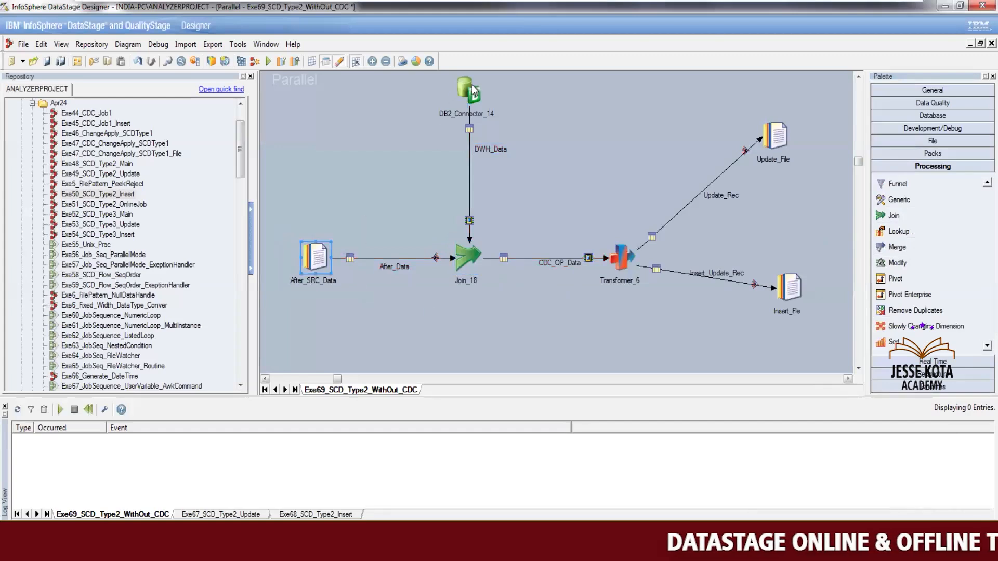
double_click(470, 89)
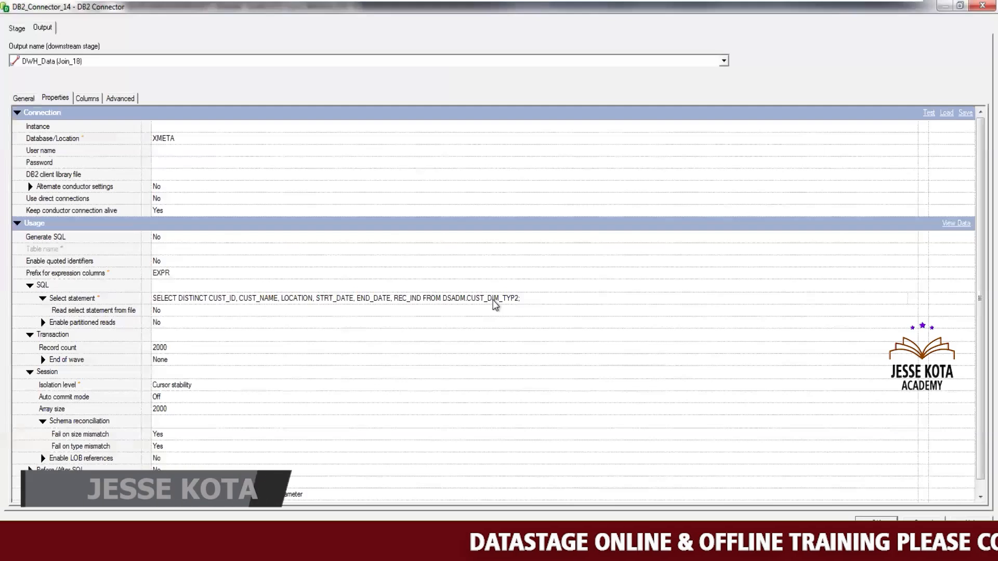
left_click(89, 100)
left_click(57, 156)
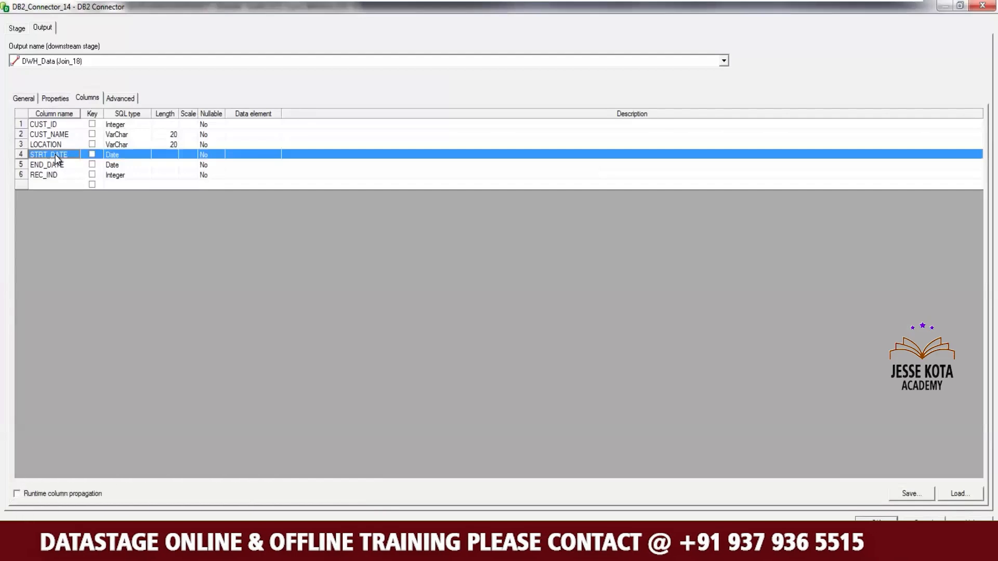
key("shift+Down")
key("shift+Down")
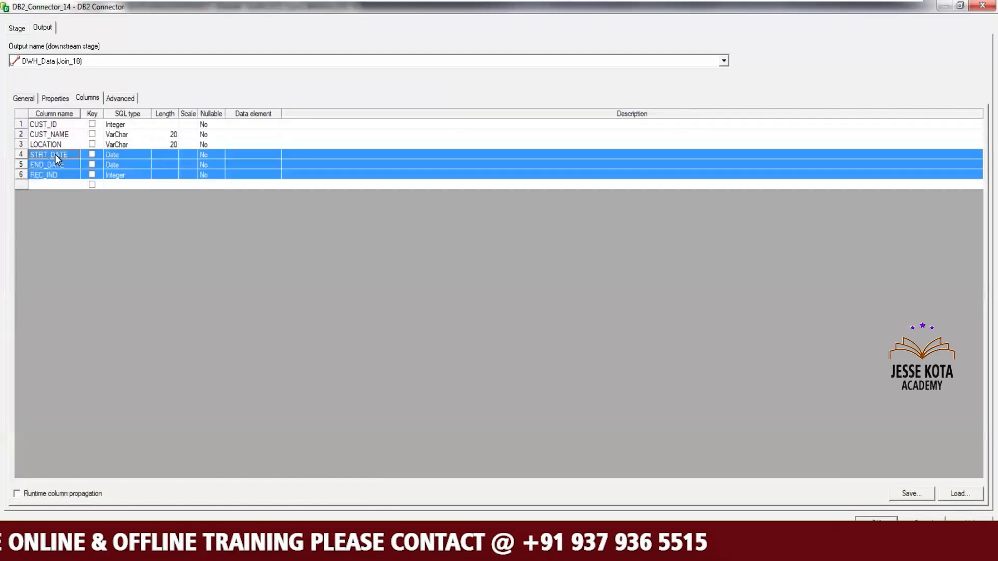
key("Delete")
key("Return")
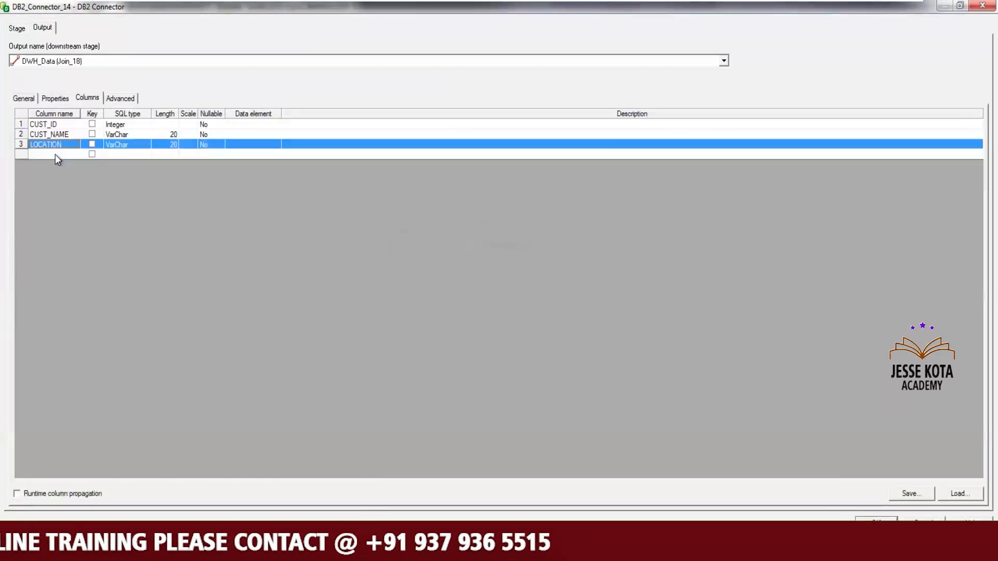
Add a CDC_FLAG column of type Char with length 1 to the DB2 connector's output columns.
left_click(55, 155)
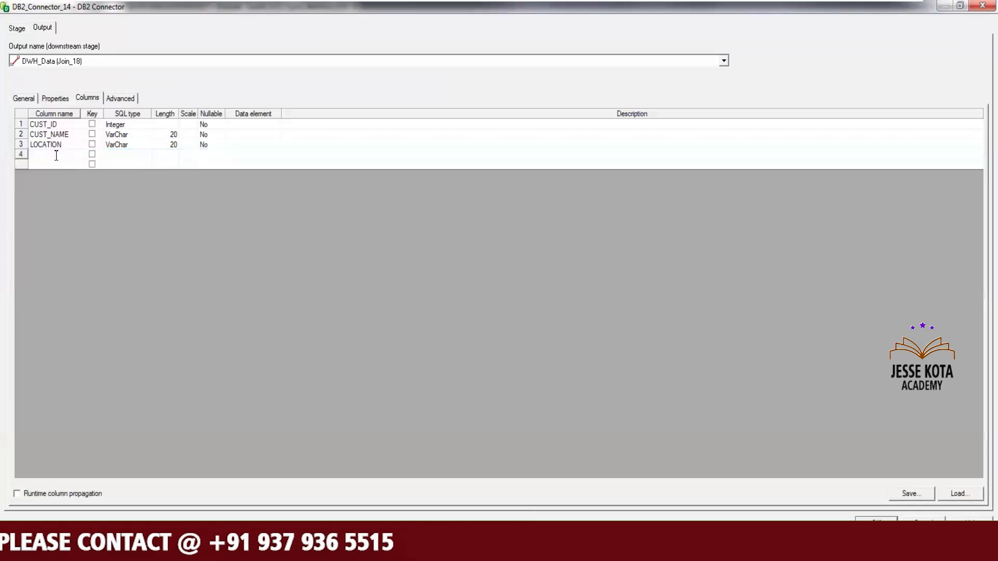
type("CDC")
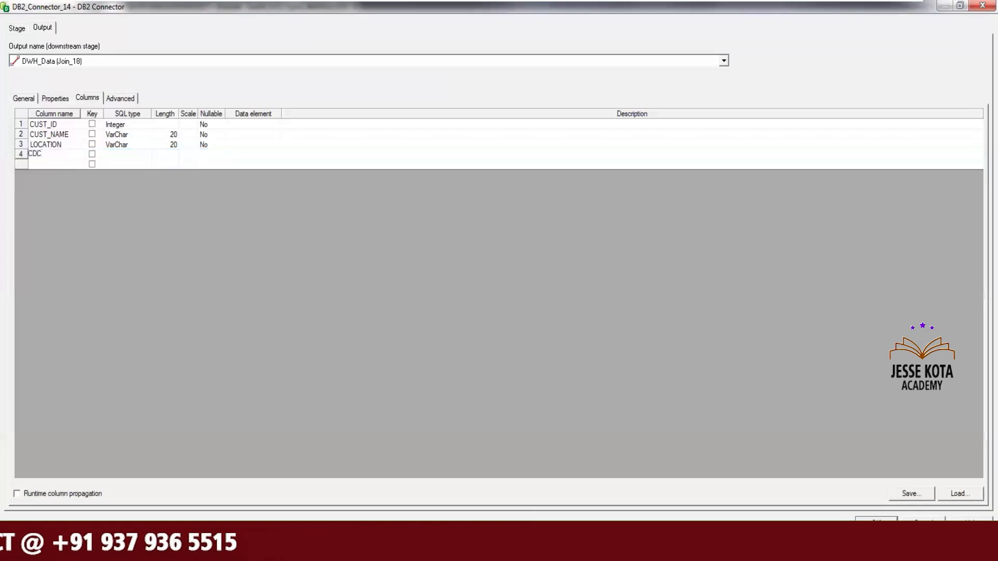
type("_FLAG")
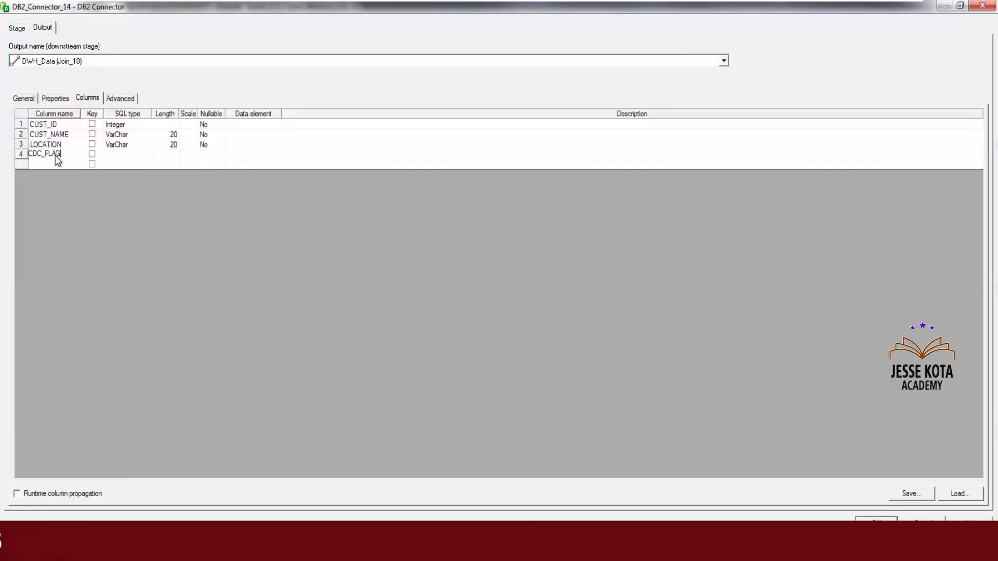
key("Tab")
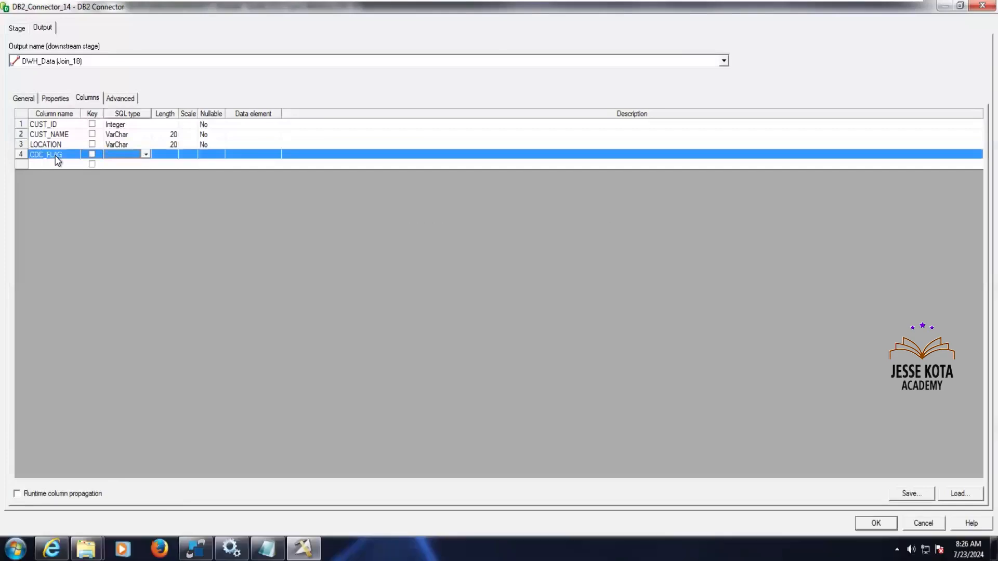
type("c")
key("Tab")
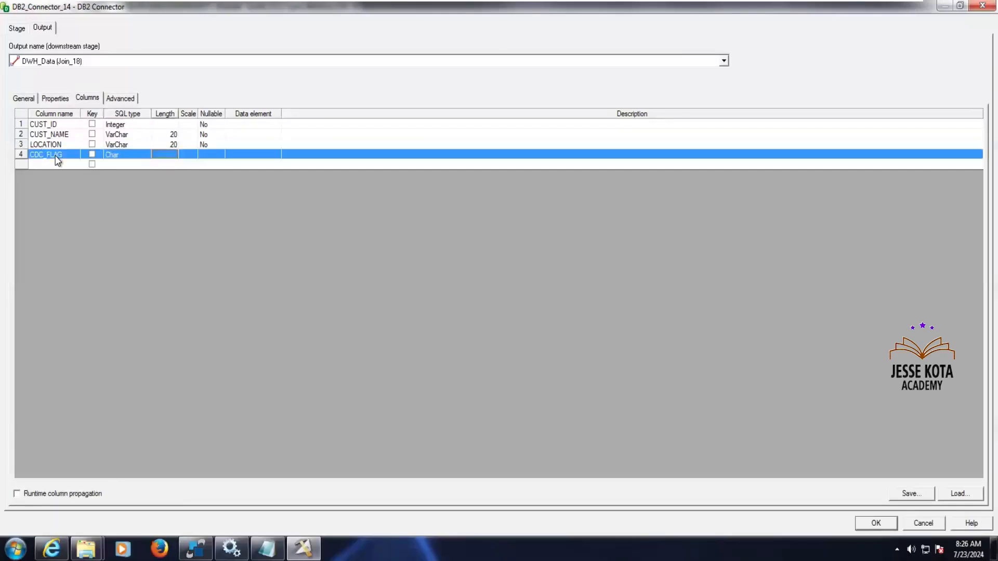
type("1")
key("Tab")
key("Tab")
key("Tab")
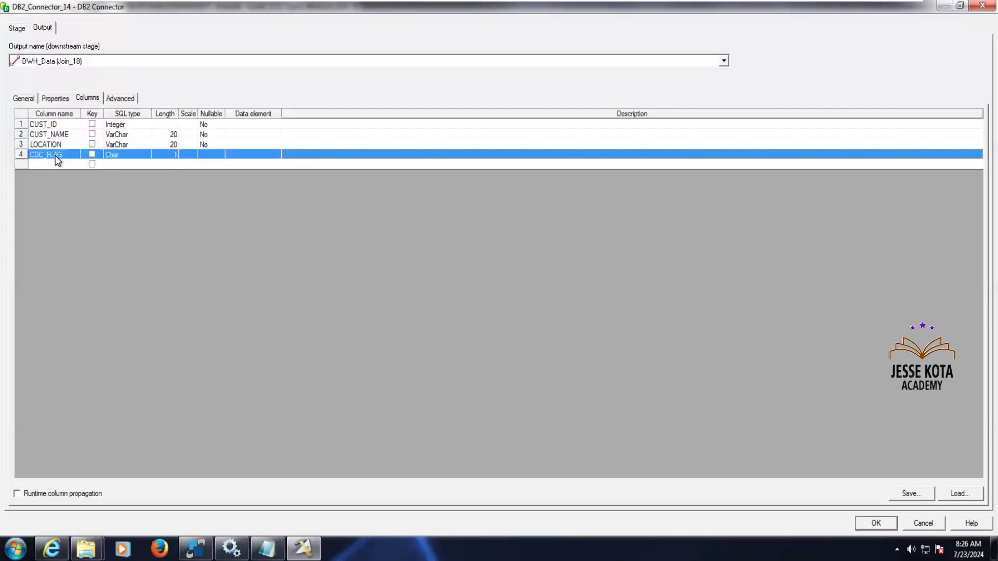
key("Tab")
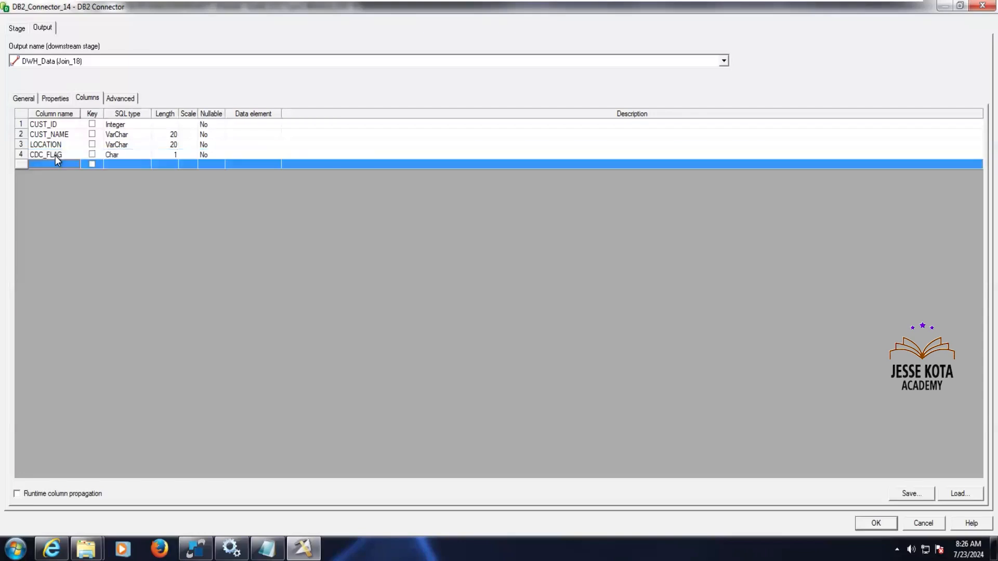
In the connector's select statement, replace STRT_DATE, END_DATE and REC_IND with 'C' AS CDC_FLAG and put each selected column on its own line.
left_click(57, 99)
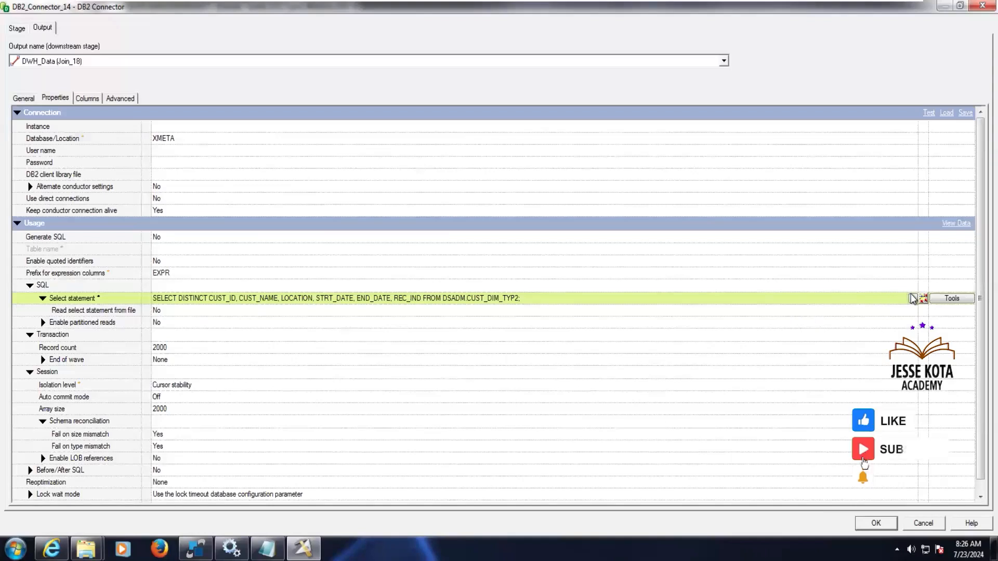
left_click(913, 299)
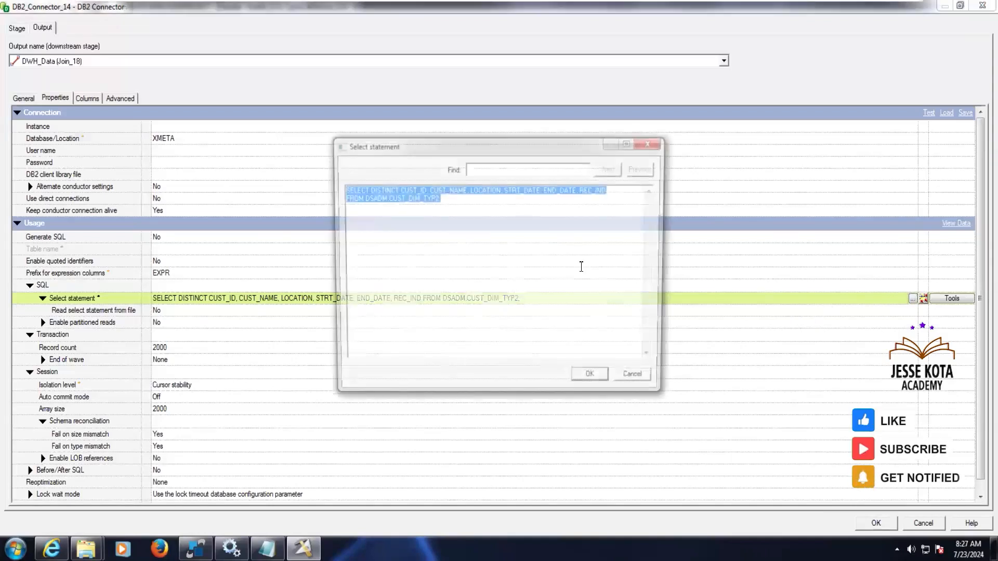
left_click(504, 189)
left_click(562, 210, "shift")
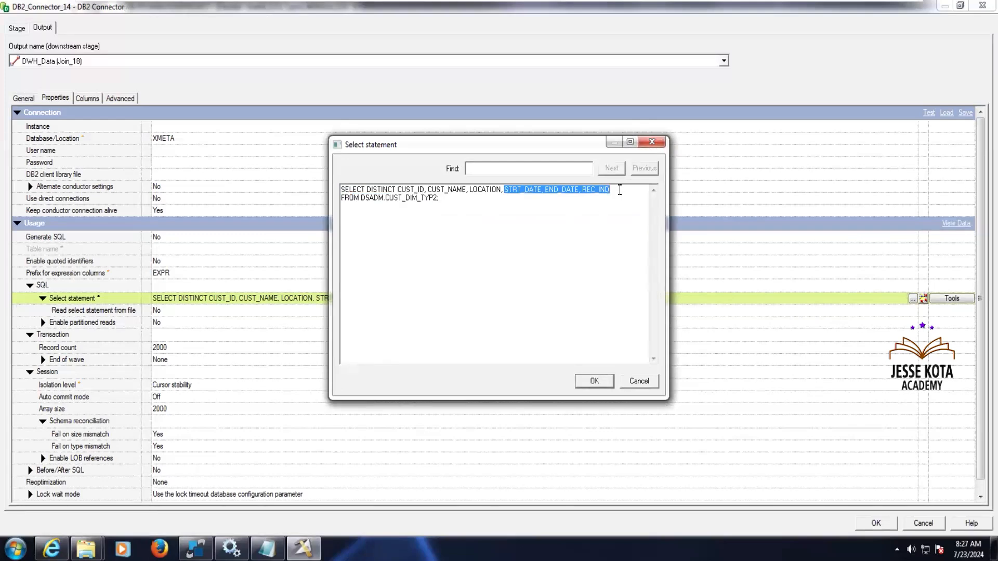
key("Delete")
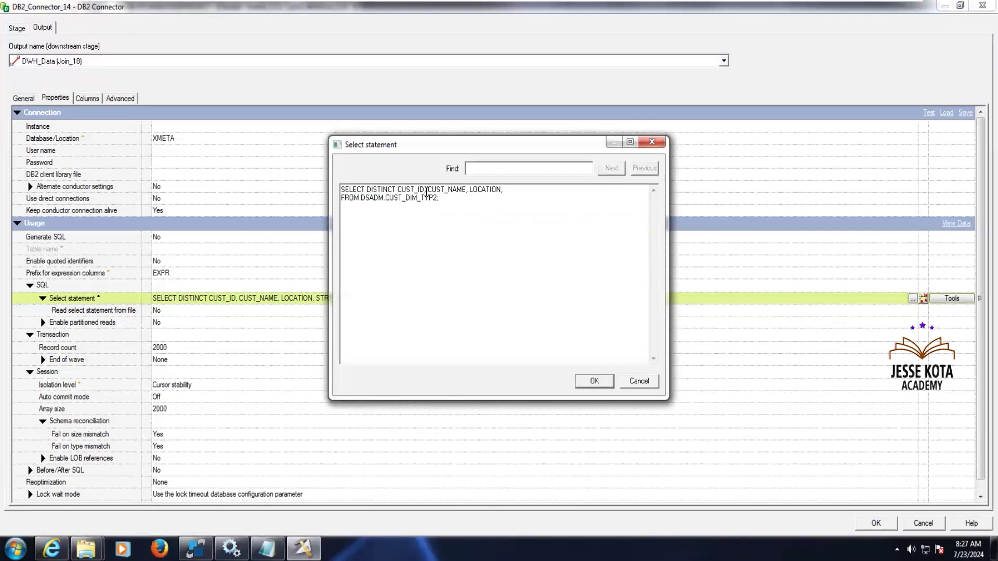
key("Return")
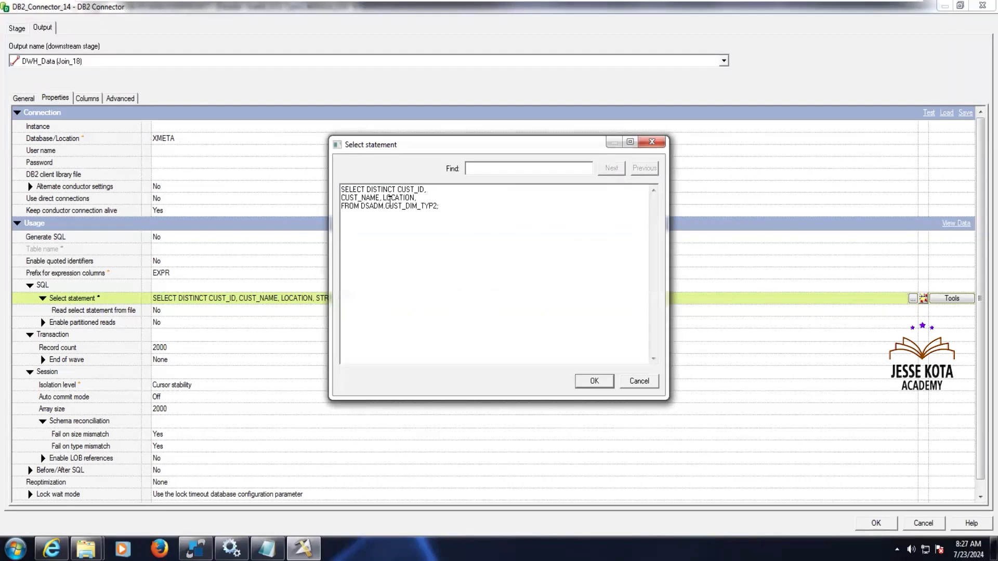
left_click(383, 198)
key("Return")
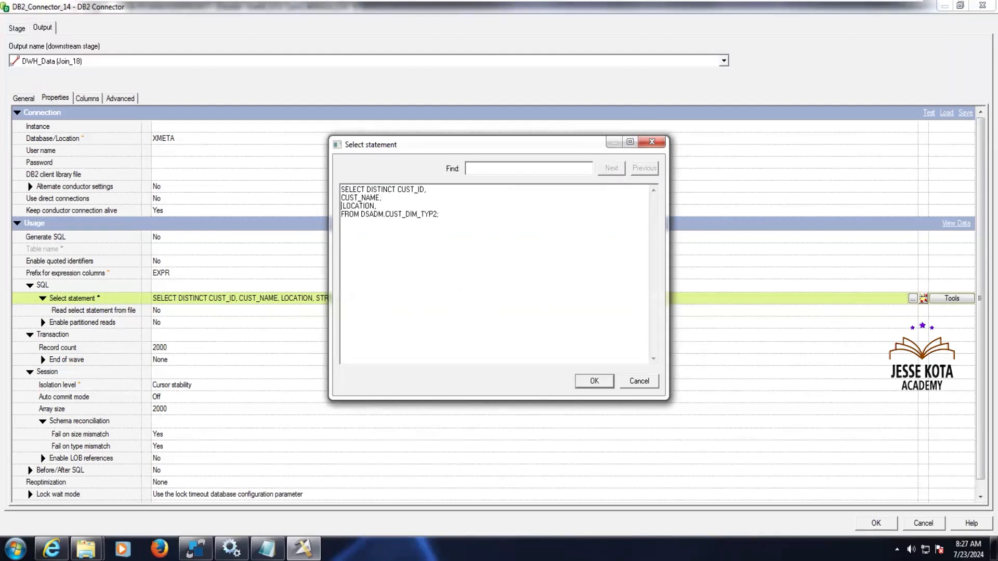
key("Return")
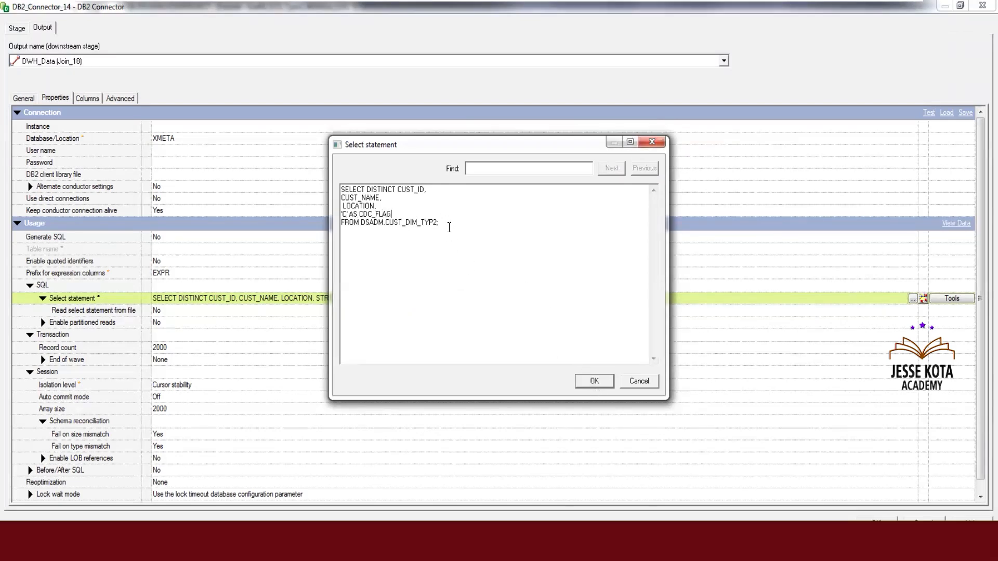
left_click(595, 382)
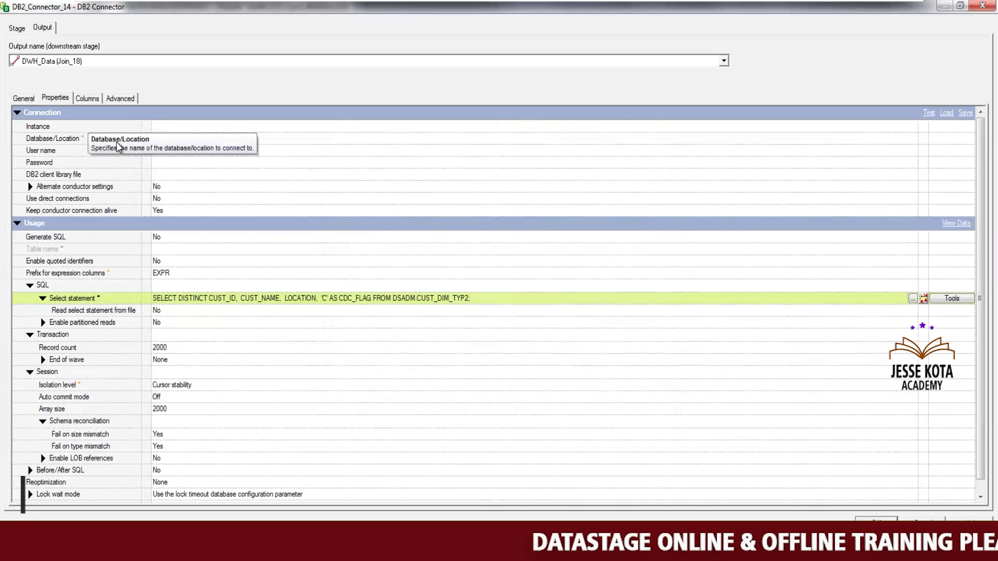
Set CUST_ID and CUST_NAME as the two join keys of the Join_18 stage.
left_click(89, 100)
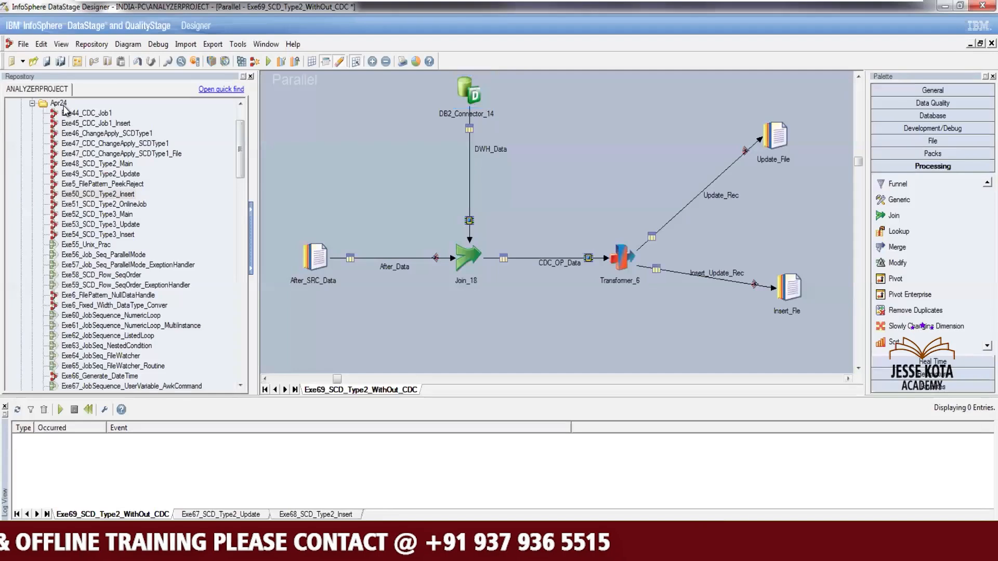
double_click(466, 256)
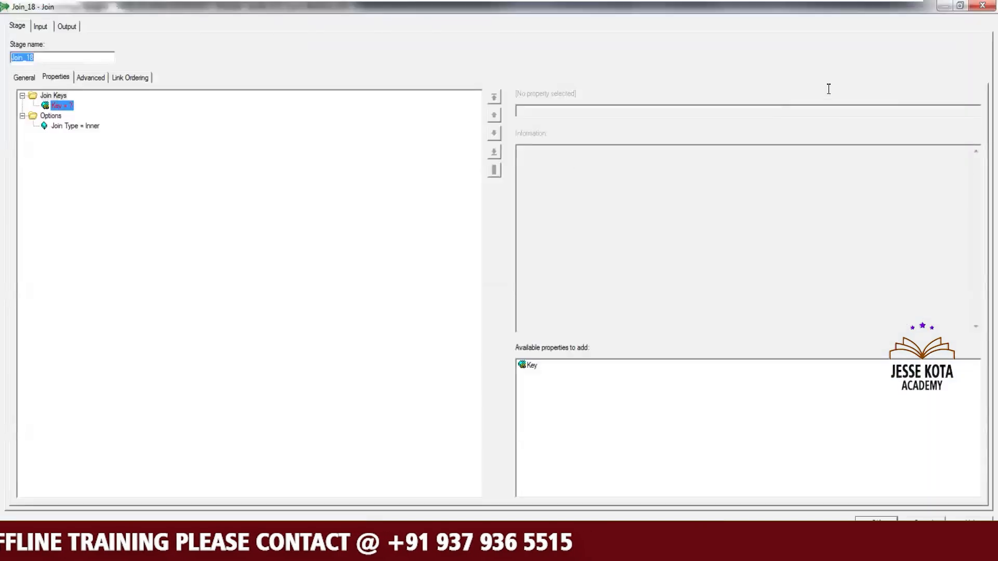
left_click(963, 110)
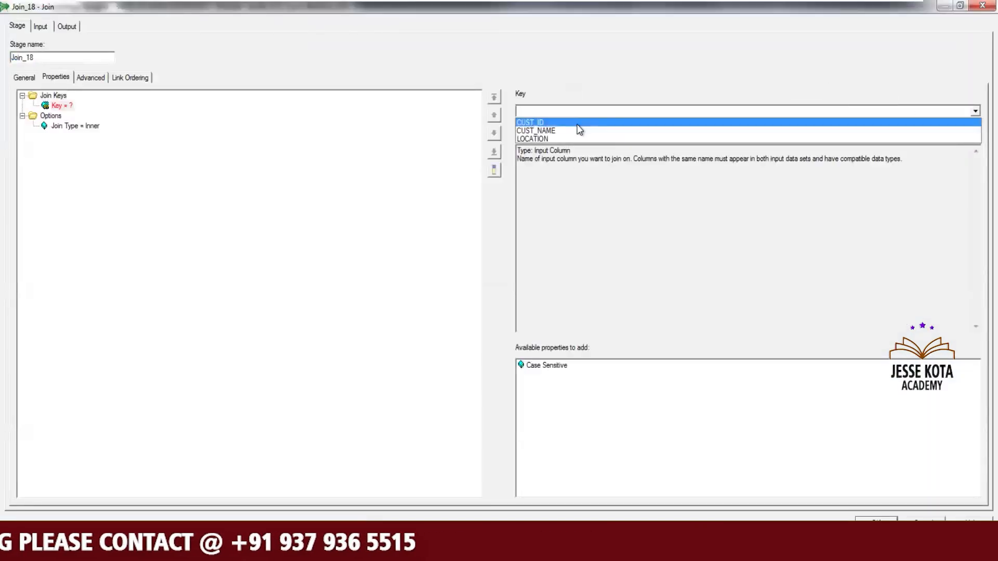
left_click(585, 120)
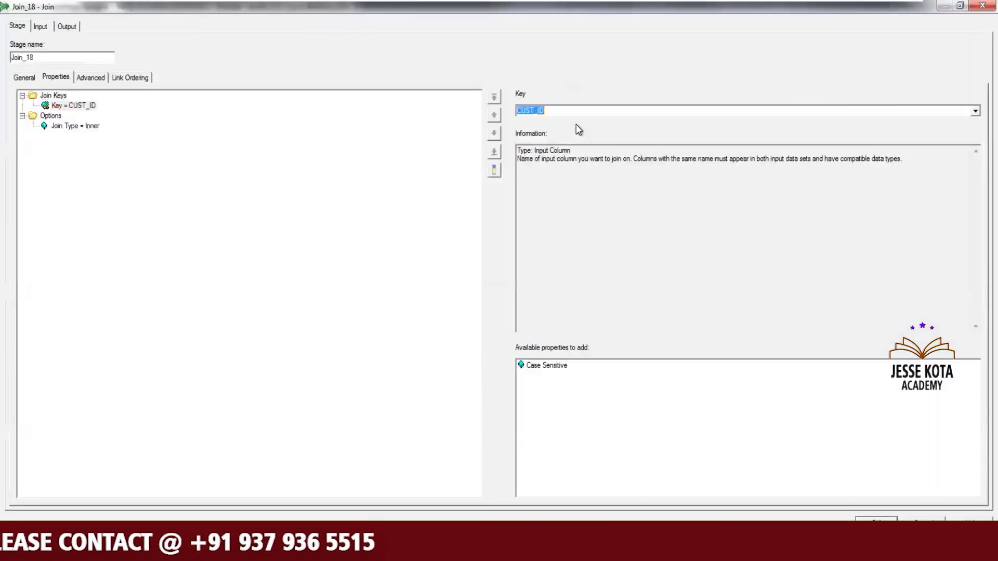
left_click(50, 96)
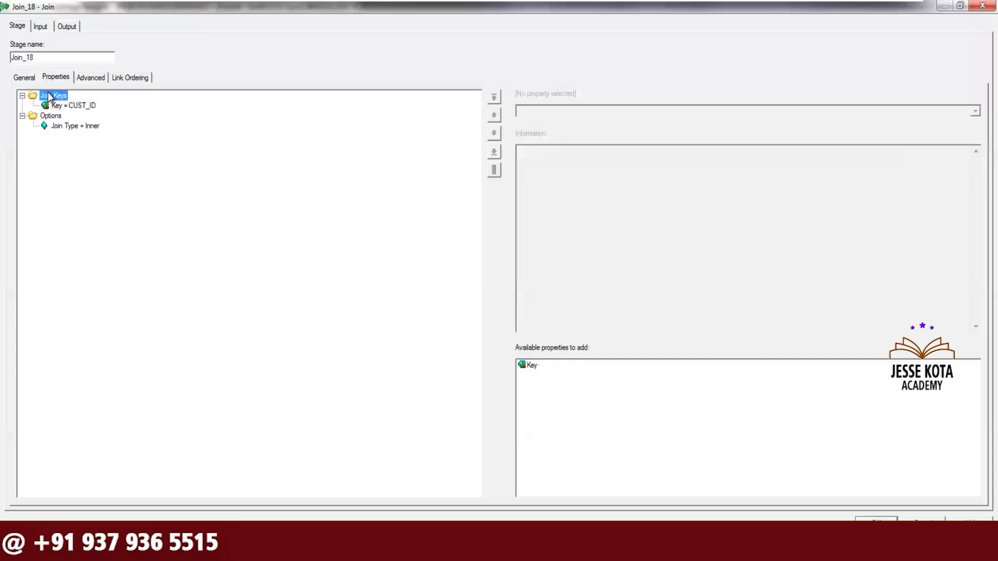
left_click(528, 370)
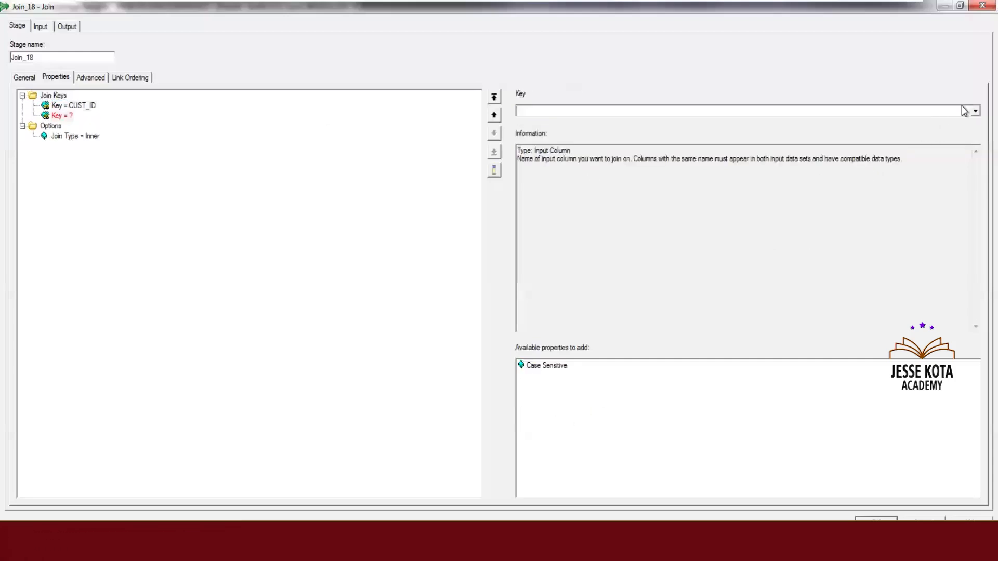
left_click(966, 111)
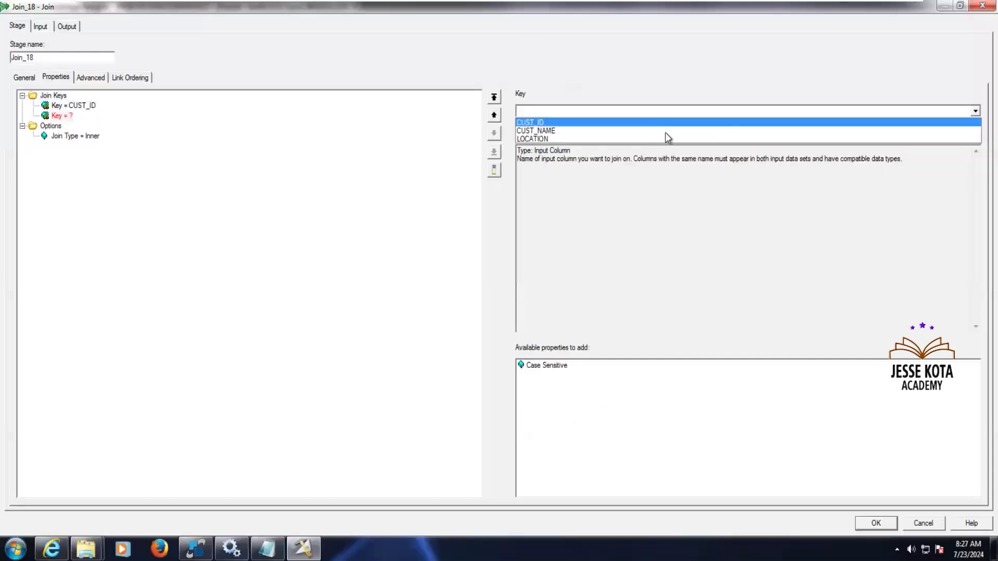
left_click(592, 132)
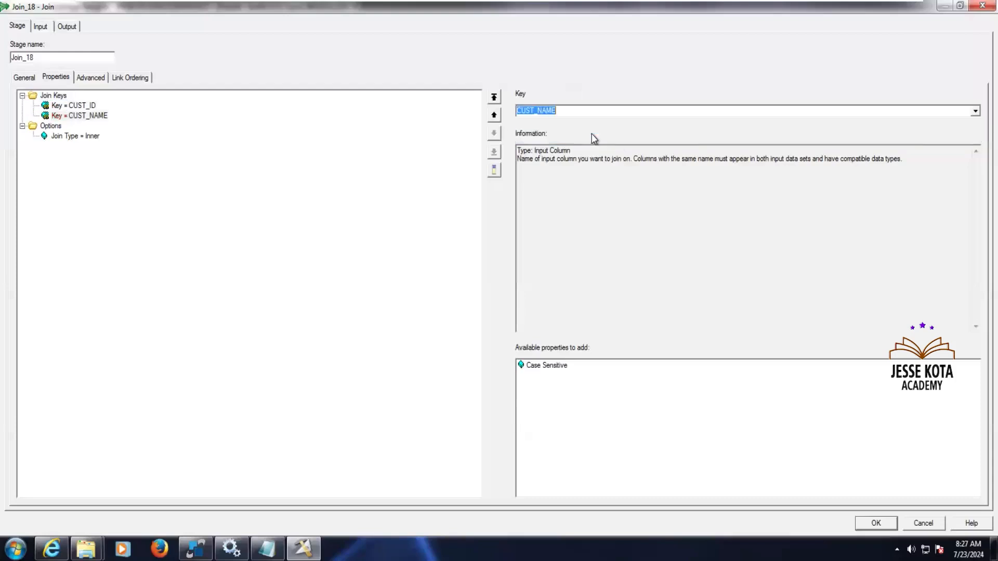
left_click(58, 98)
Reorder the join's input links so that After_Data is the left link and DWH_Data the right link.
left_click(93, 136)
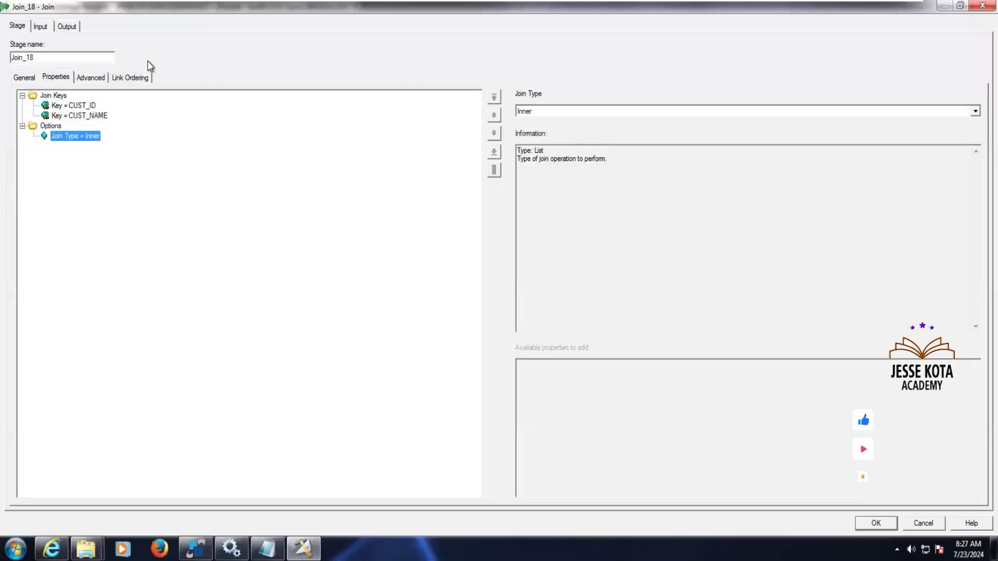
left_click(146, 79)
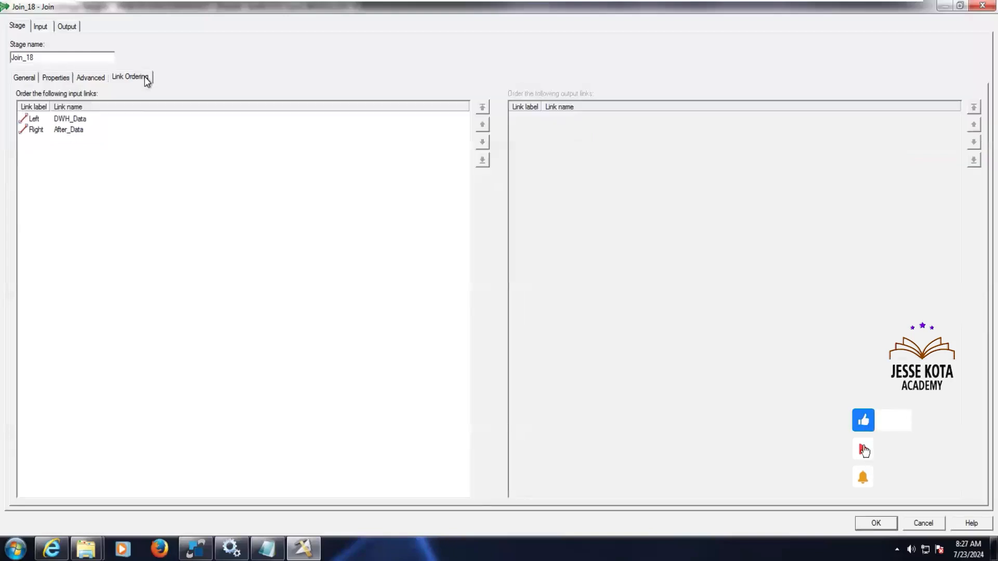
left_click(77, 118)
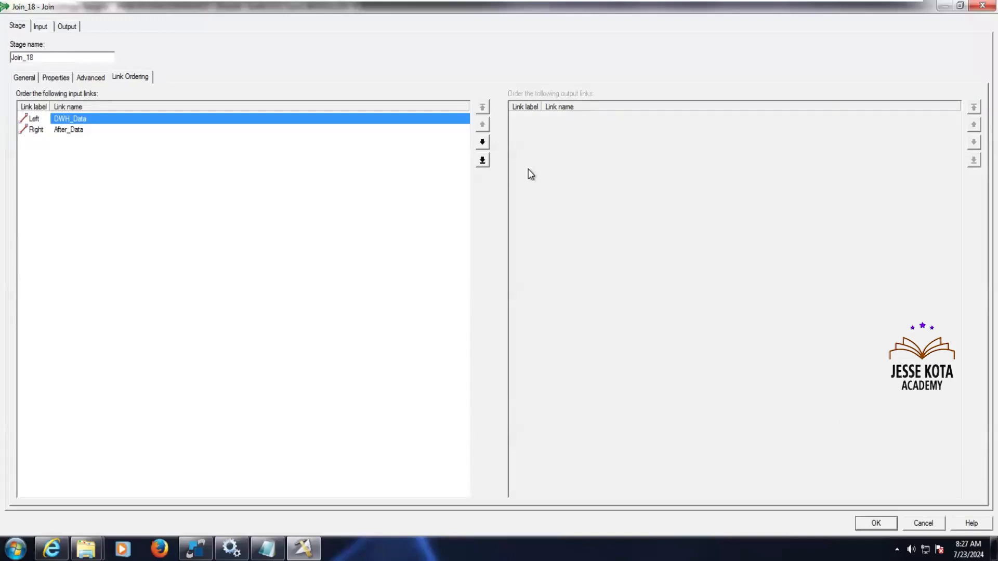
left_click(482, 142)
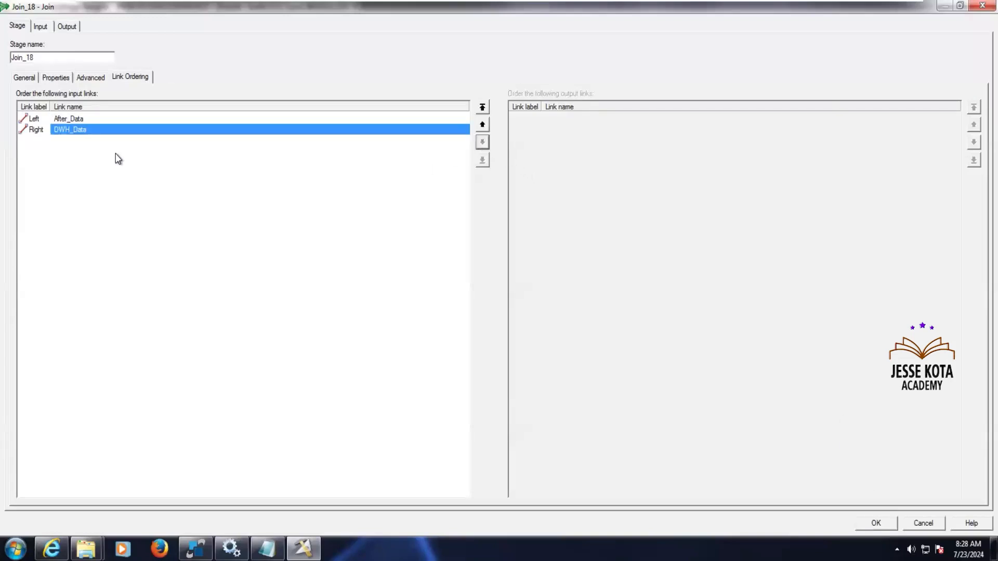
left_click(74, 119)
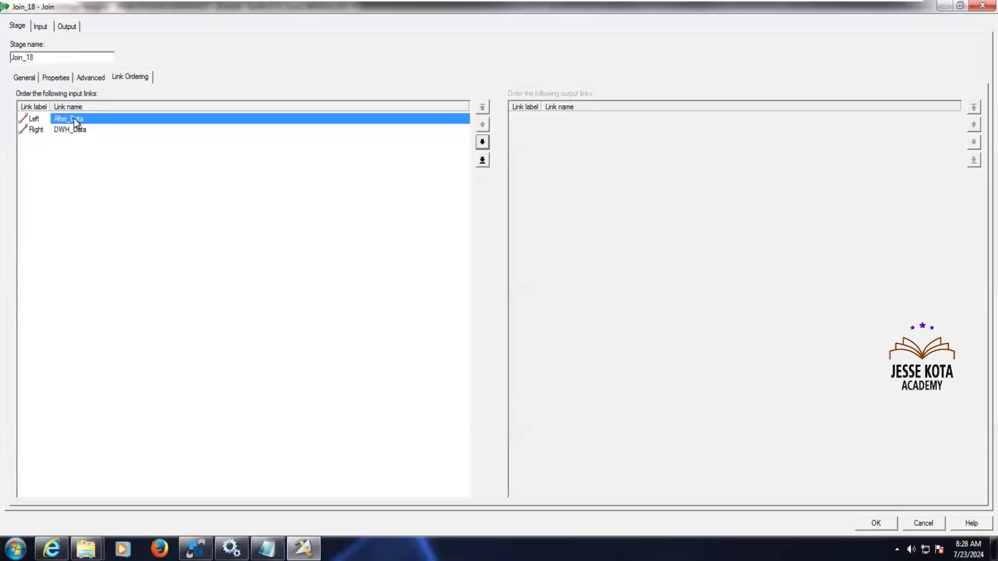
Set the join type of Join_18 to Left Outer.
left_click(56, 78)
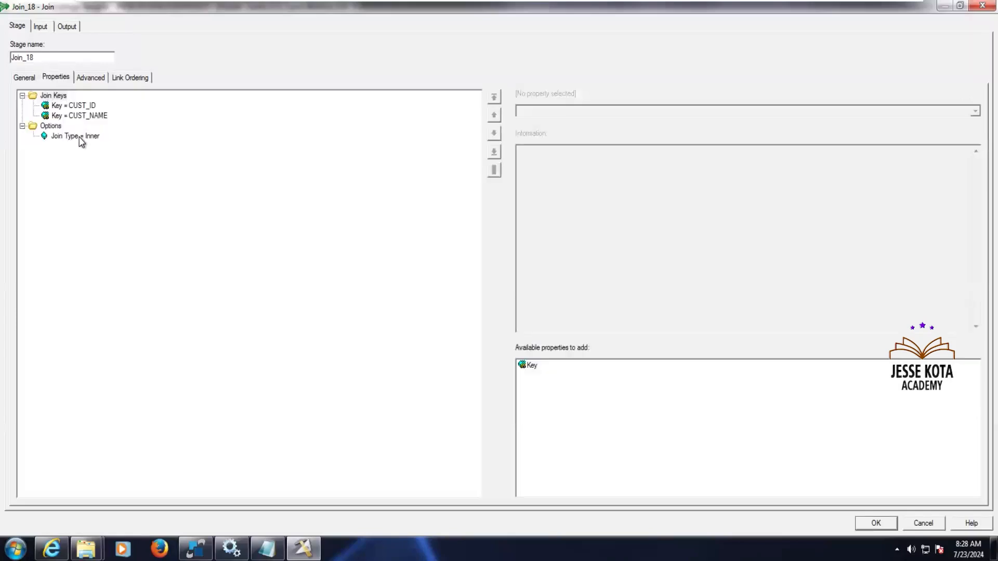
left_click(78, 137)
left_click(561, 112)
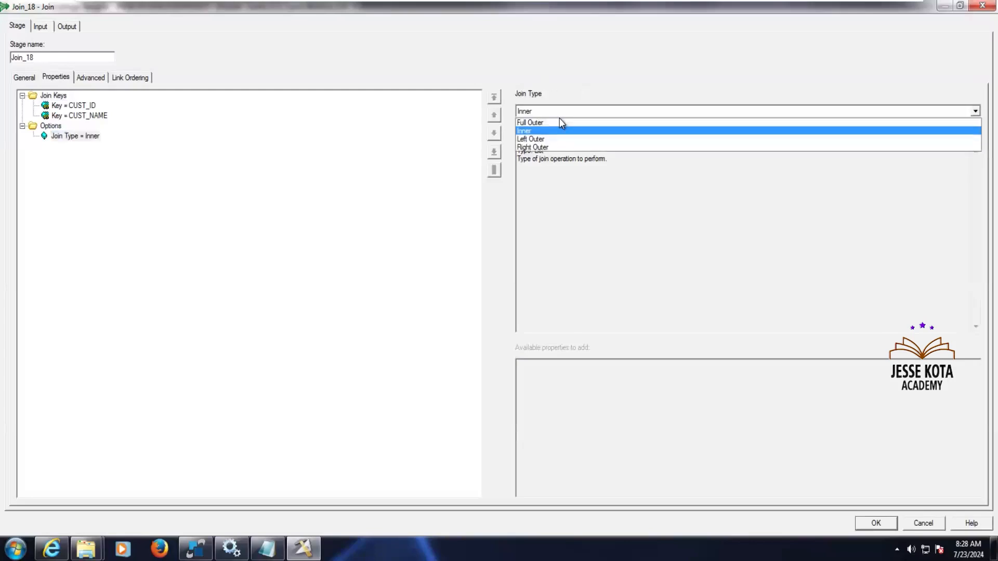
left_click(538, 139)
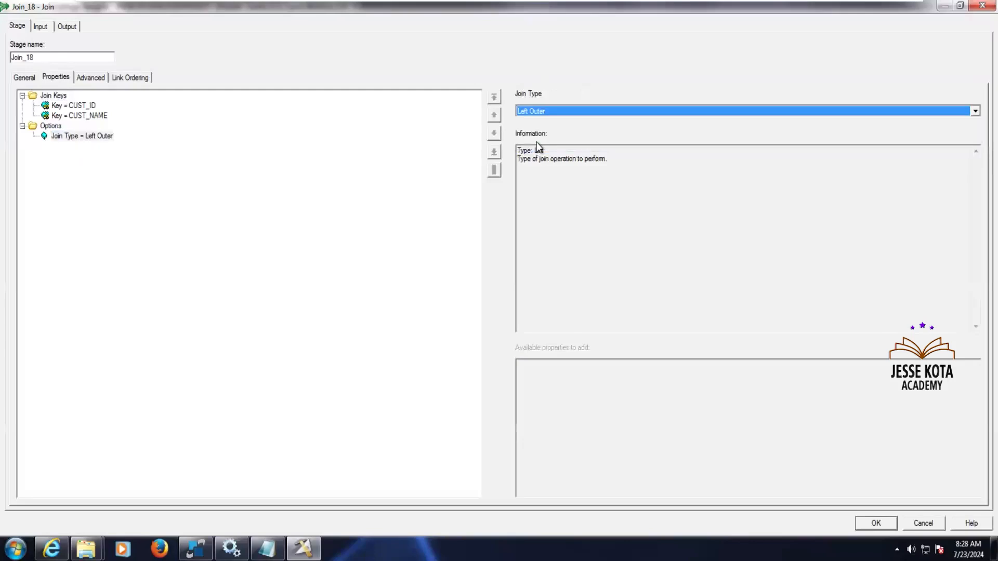
left_click(135, 78)
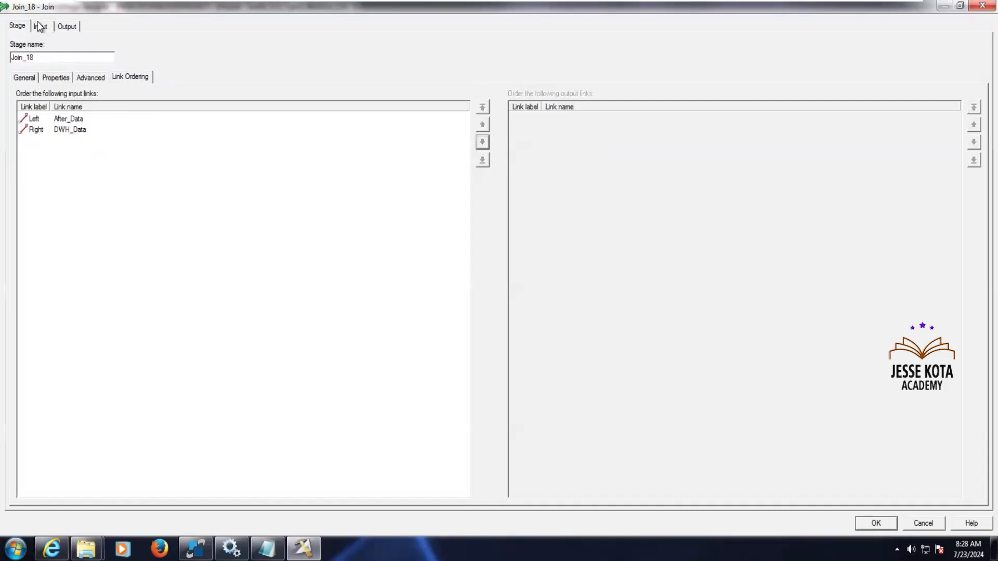
left_click(66, 121)
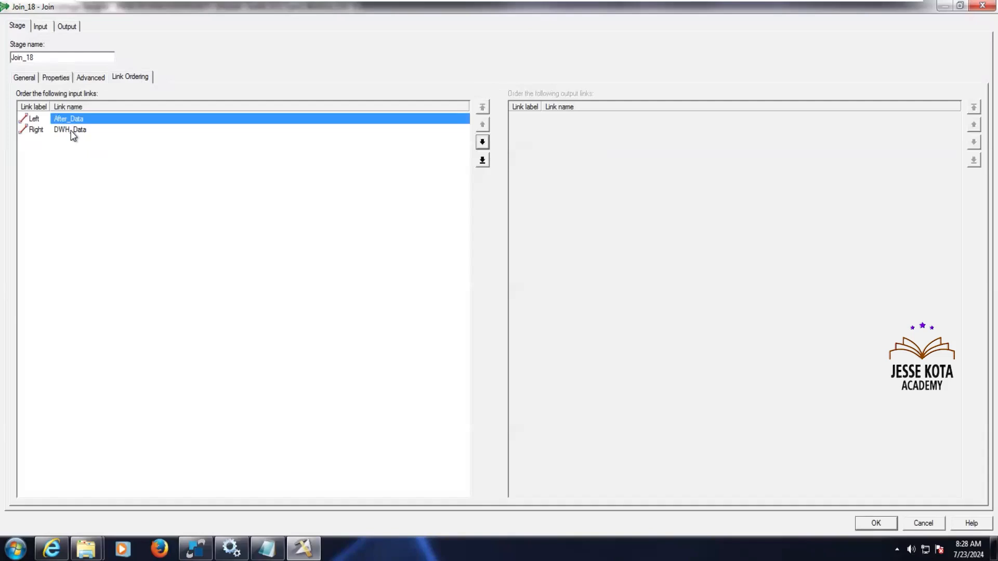
Delete the change_code column from the join's CDC_OP_Data output.
left_click(42, 24)
left_click(91, 77)
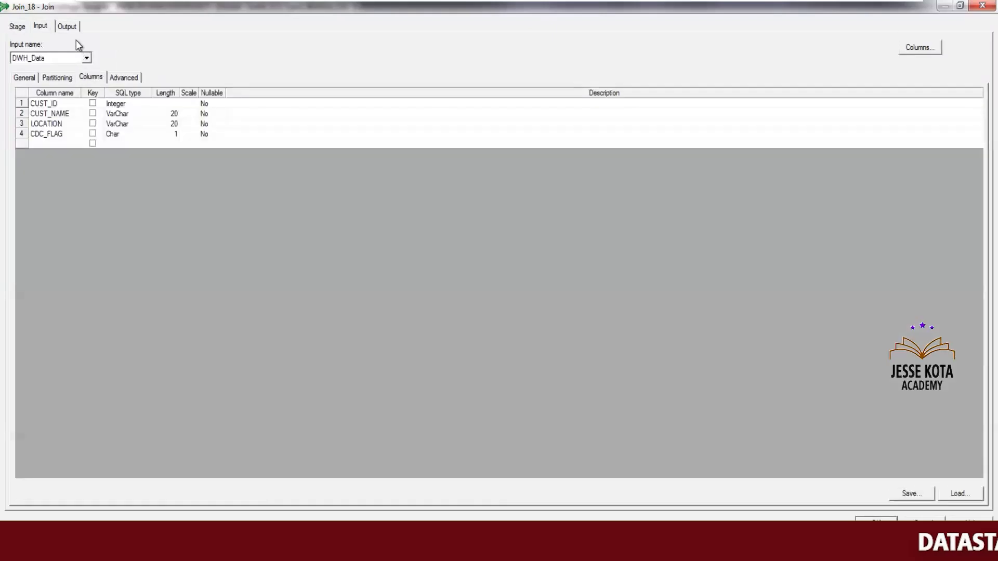
left_click(67, 27)
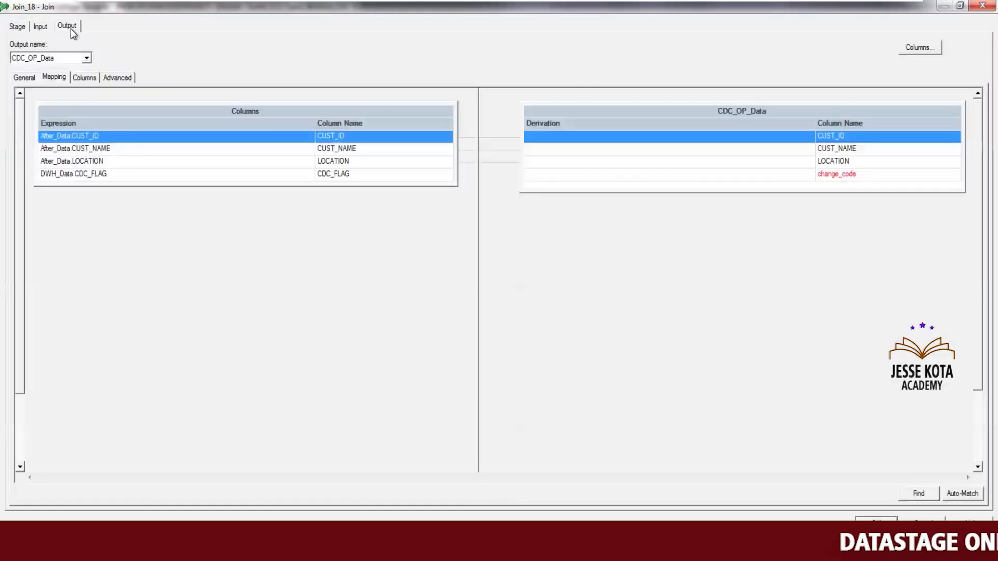
left_click(595, 176)
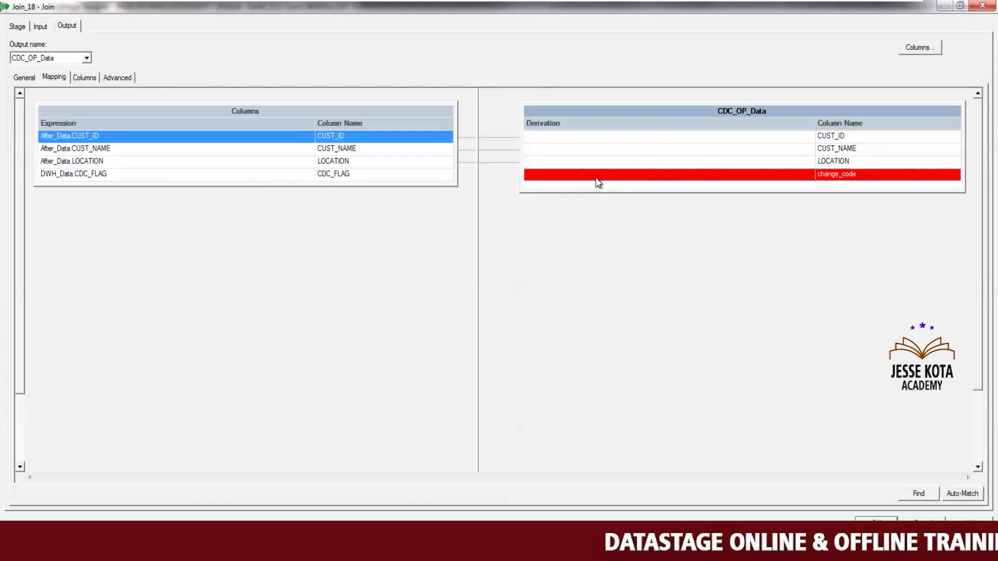
key("Delete")
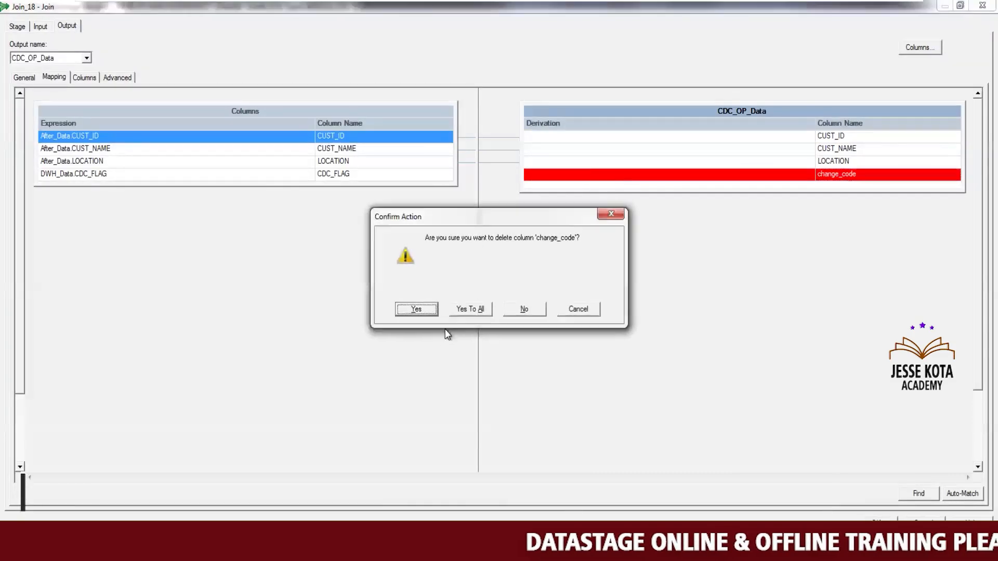
left_click(471, 310)
Map CDC_FLAG from DWH_Data to the CDC_OP_Data output and auto-match the output columns, overwriting existing derivations.
left_click_drag(392, 174, 556, 180)
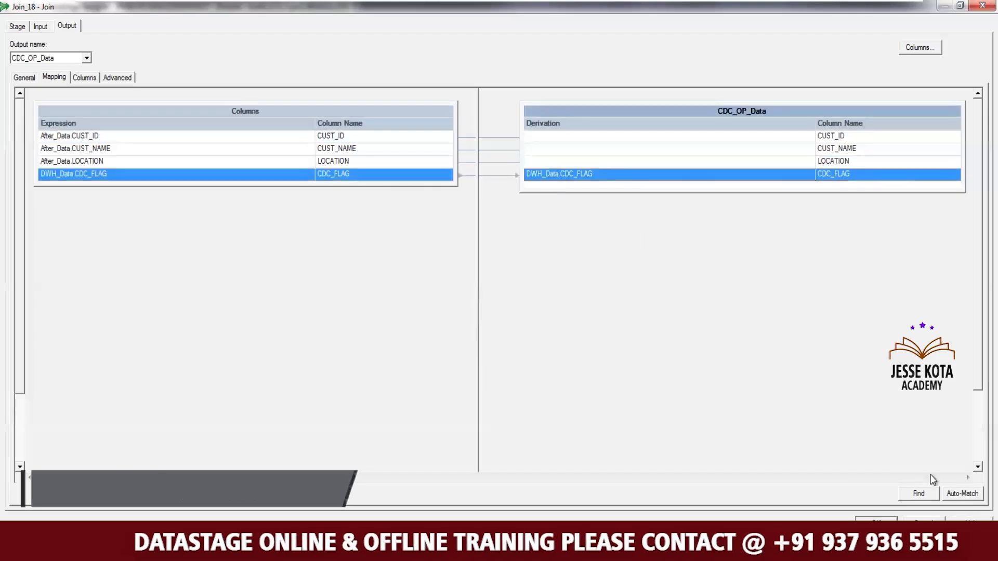
left_click(962, 492)
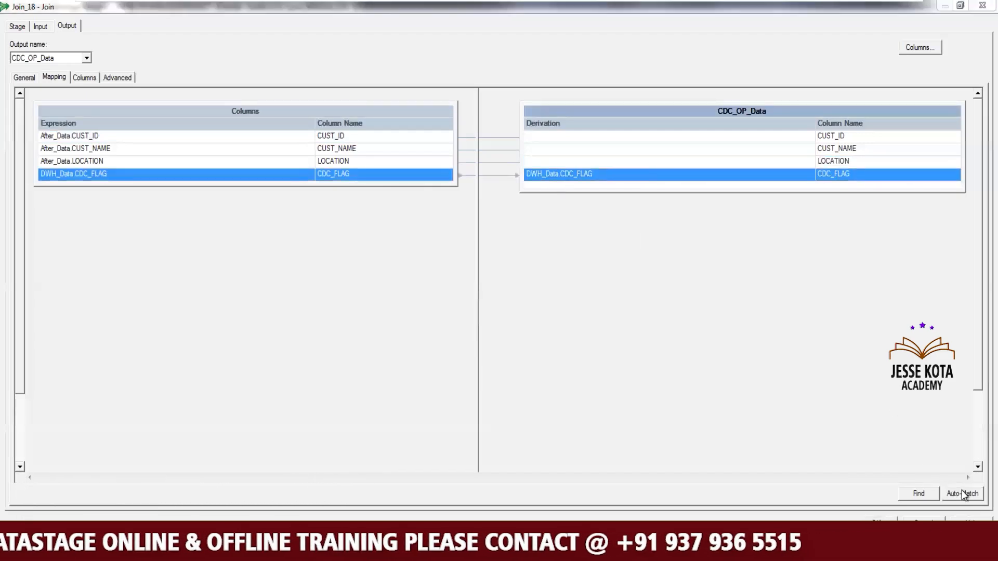
left_click(543, 377)
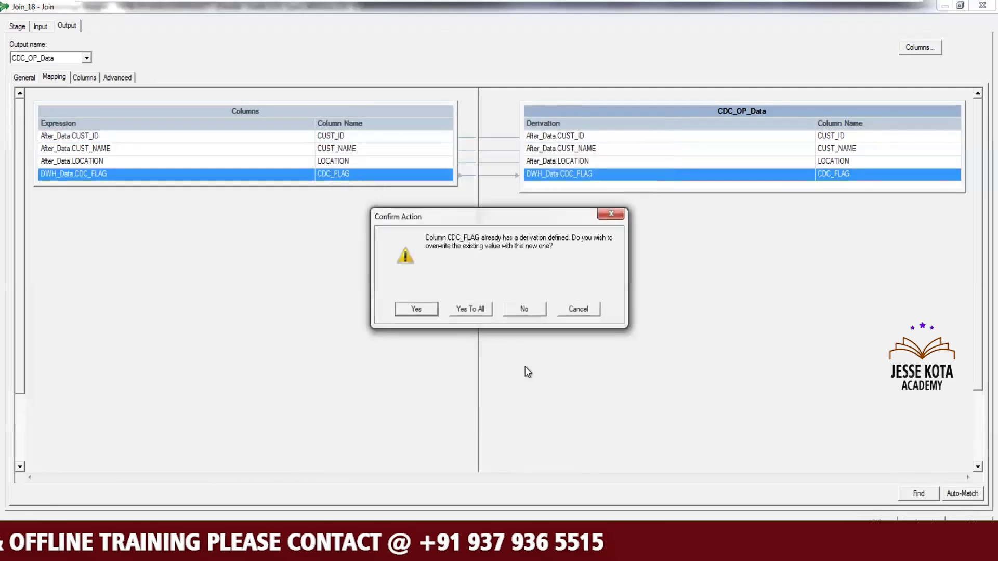
left_click(475, 310)
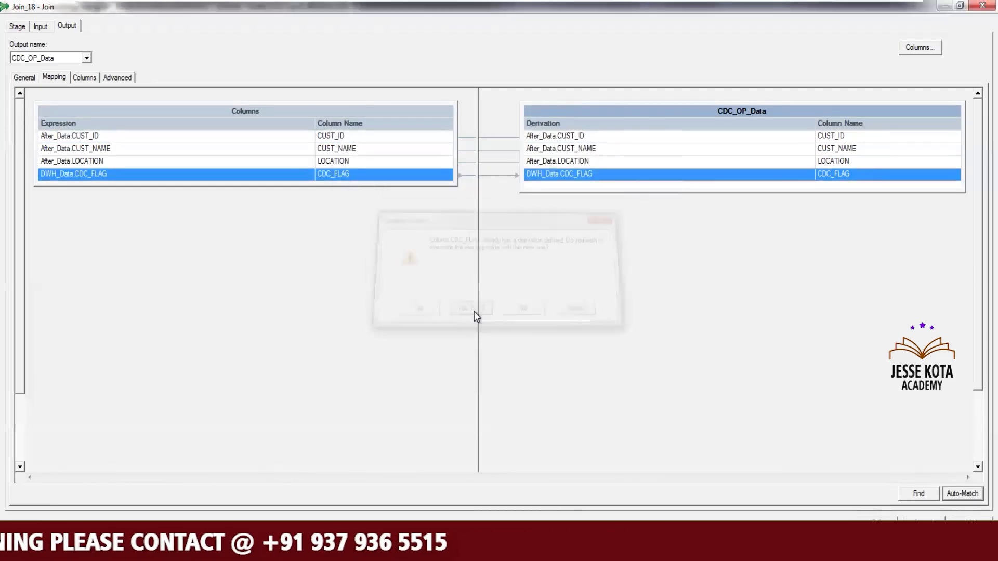
left_click(586, 160)
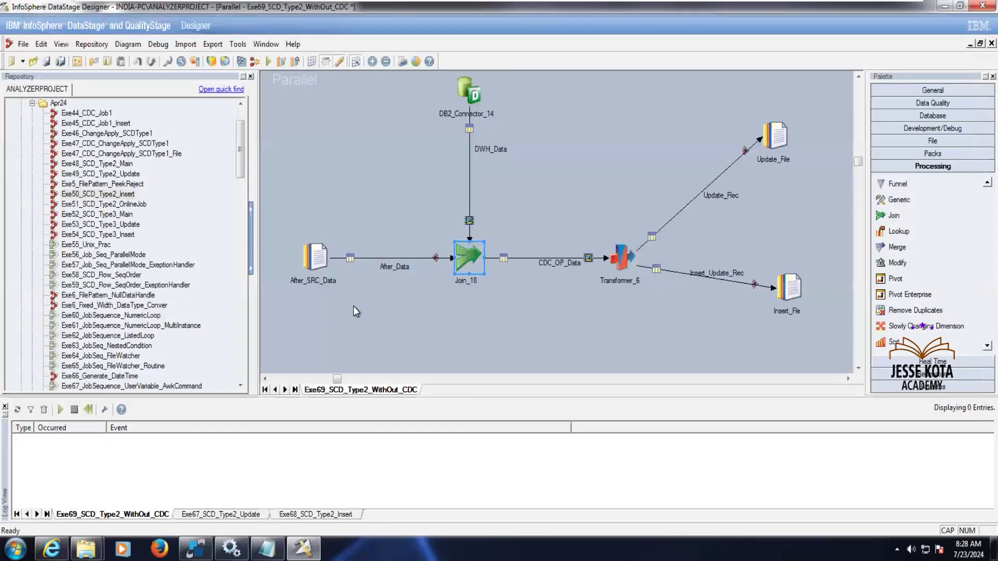
key("Tab")
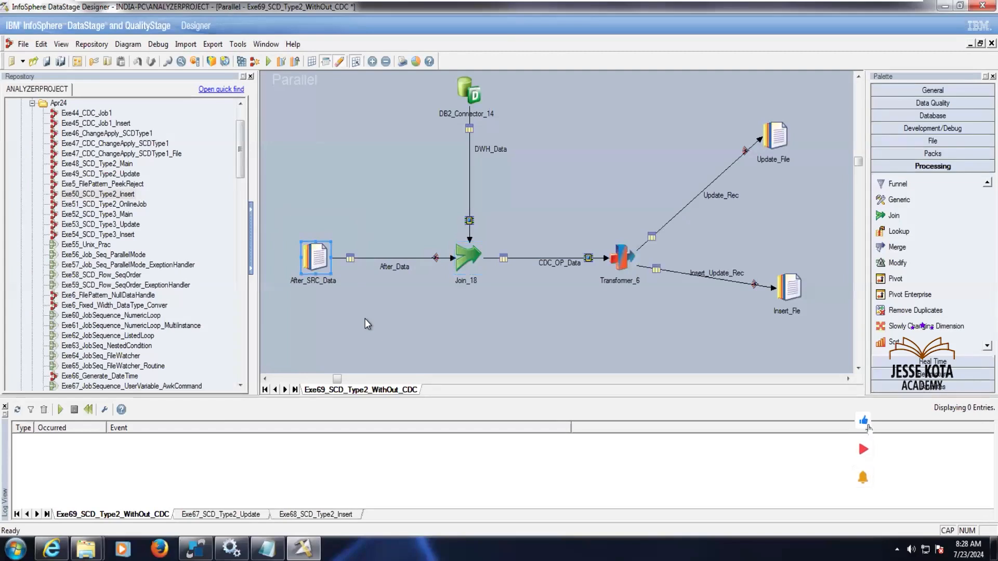
key("Tab")
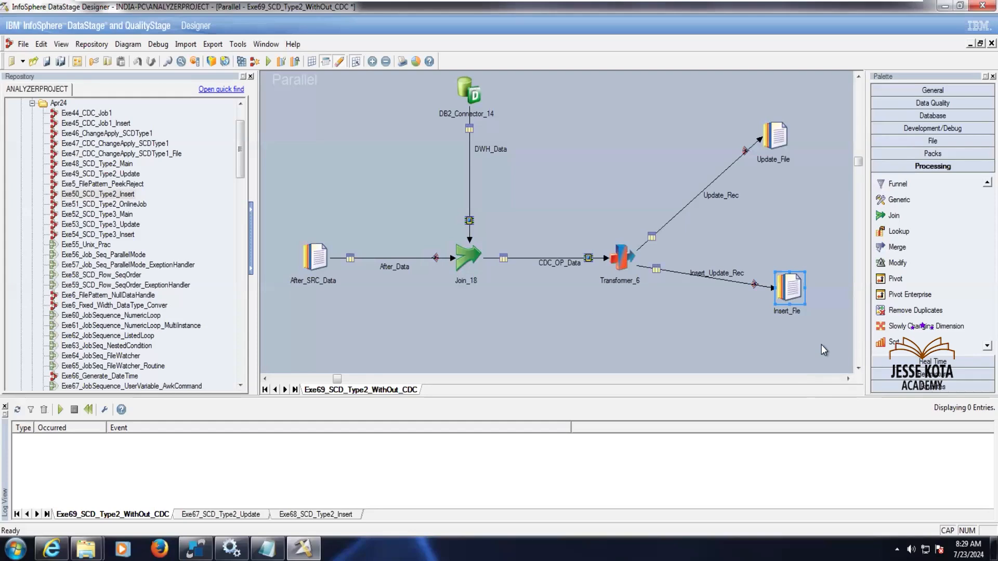
left_click(787, 203)
left_click_drag(729, 96, 821, 353)
left_click(621, 331)
Clear the change_code constraint from the Update_Rec link in Transformer_6.
left_click(622, 258)
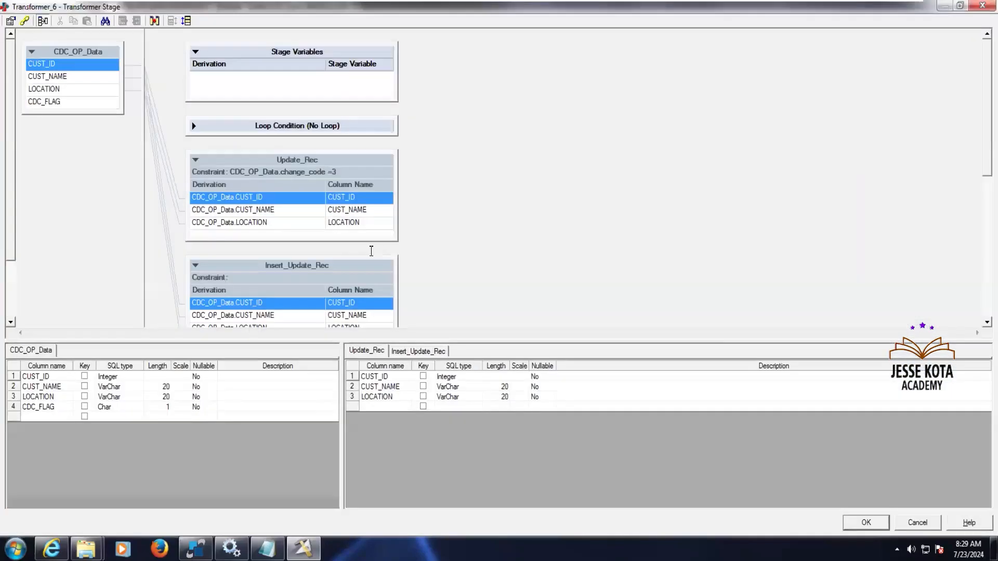
double_click(260, 277)
double_click(257, 245)
key("Delete")
left_click(246, 243)
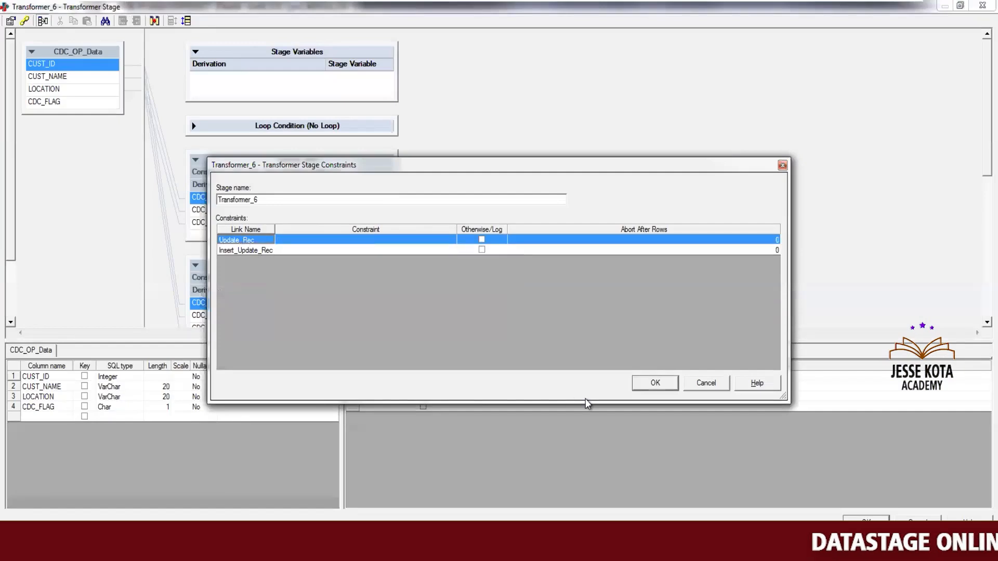
left_click(656, 383)
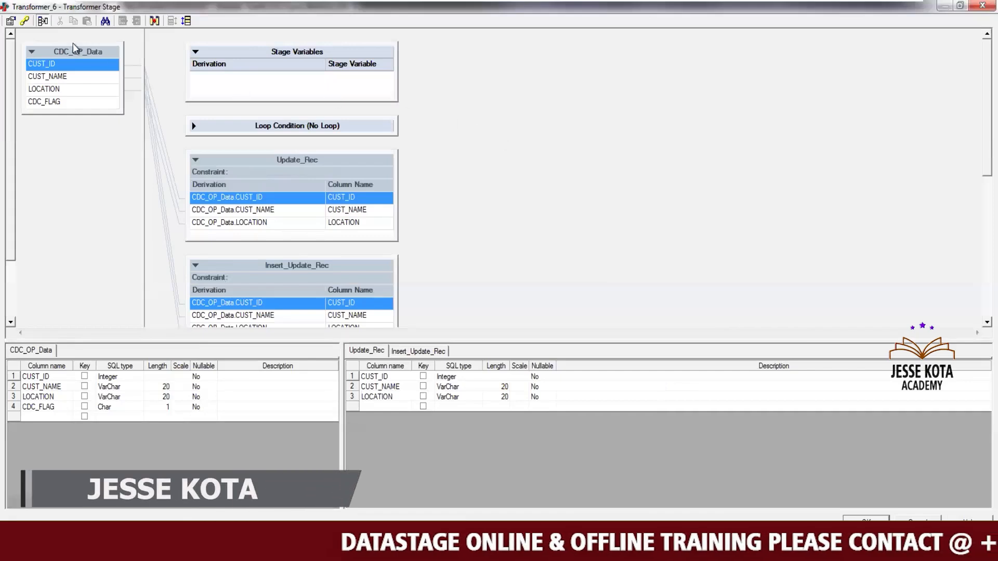
Add a stage variable named svCdc in the Transformer_6 stage properties.
left_click(10, 22)
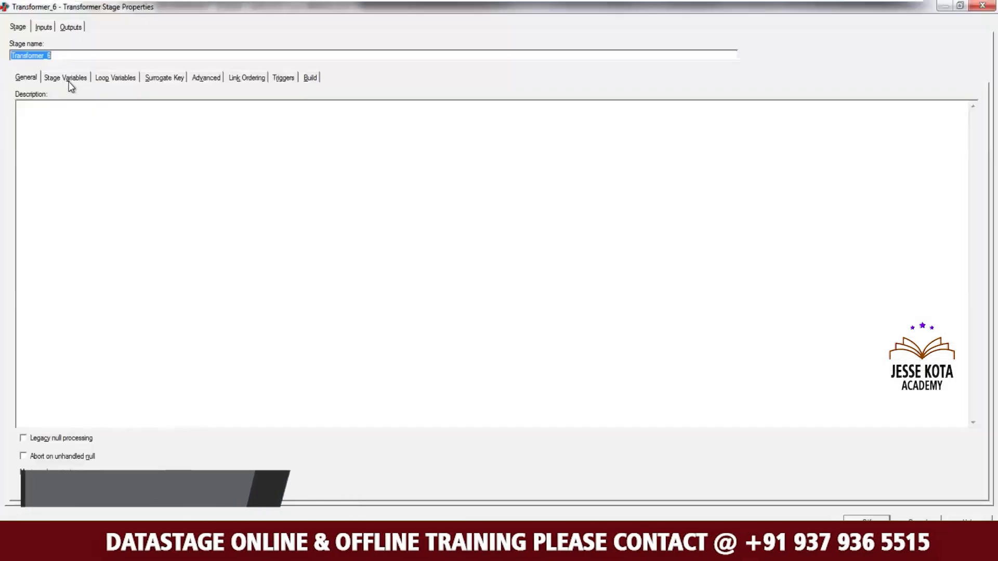
left_click(70, 82)
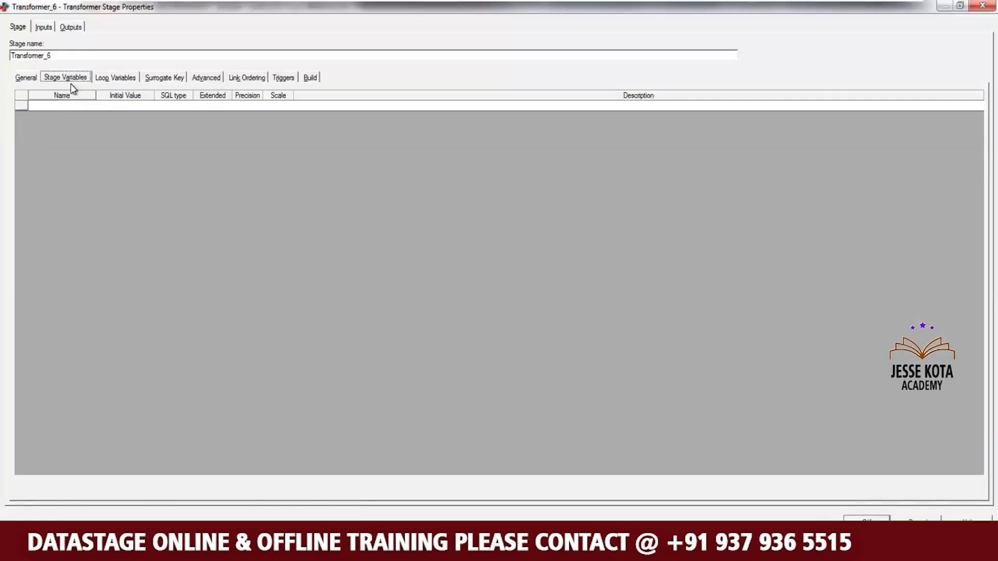
left_click(74, 107)
type("sv")
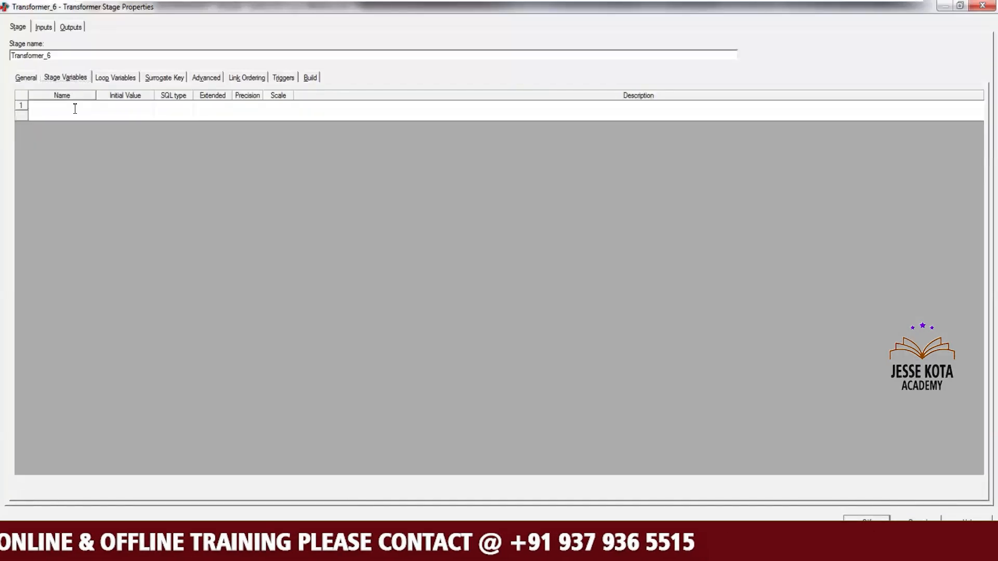
type("C")
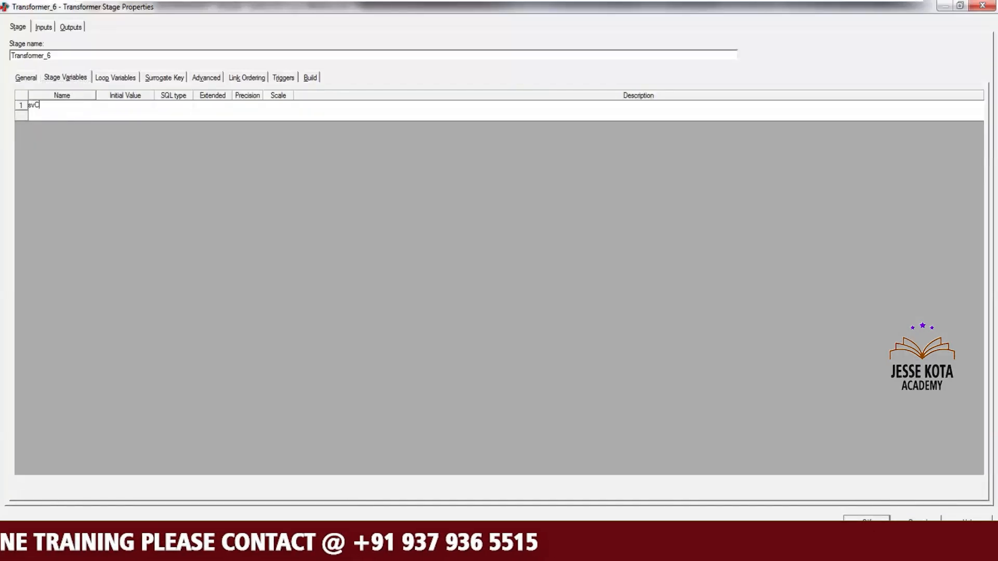
type("dc")
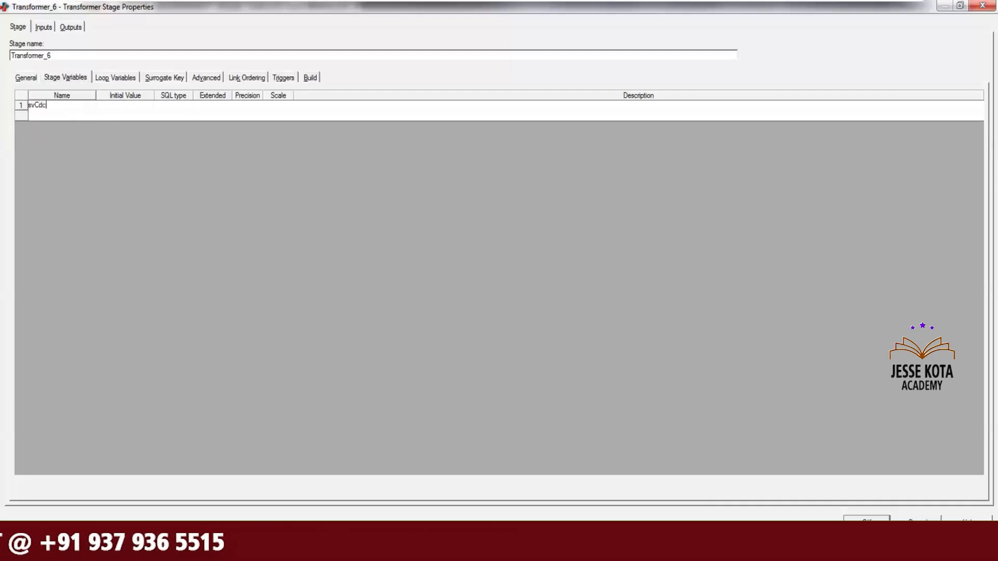
left_click(46, 115)
Define svCdc as VarChar with precision 1 and confirm the stage properties.
left_click(175, 107)
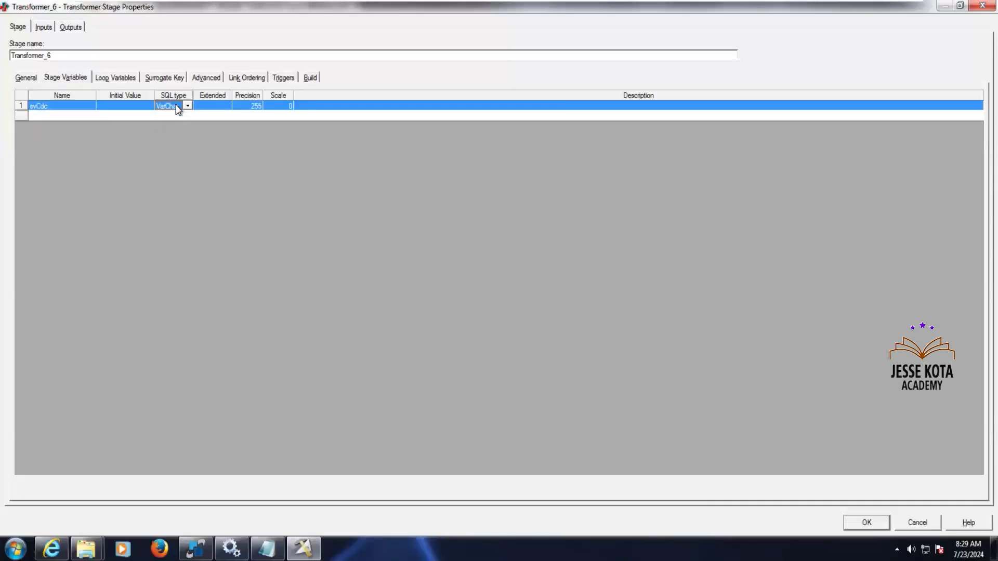
key("c")
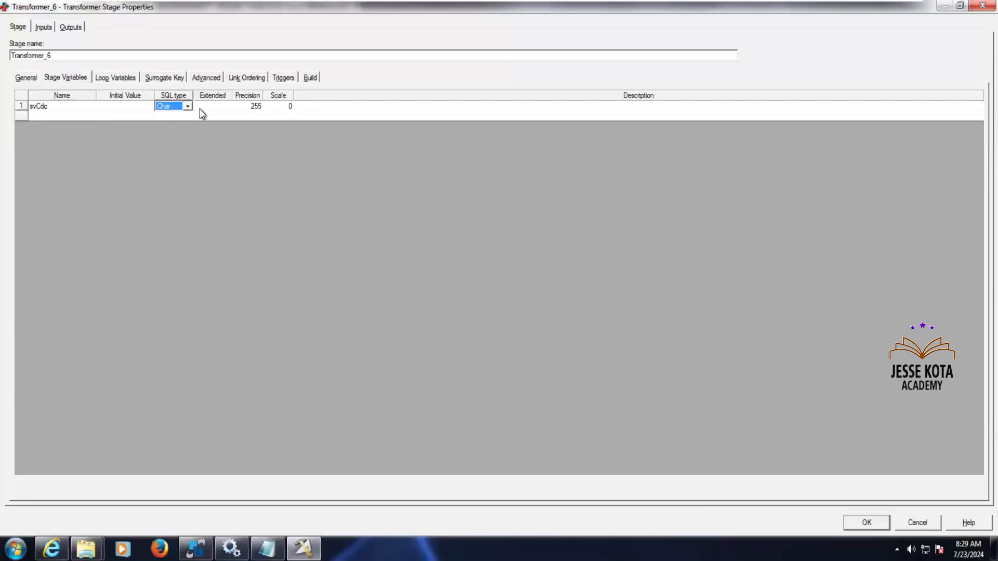
key("v")
left_click(199, 108)
key("Tab")
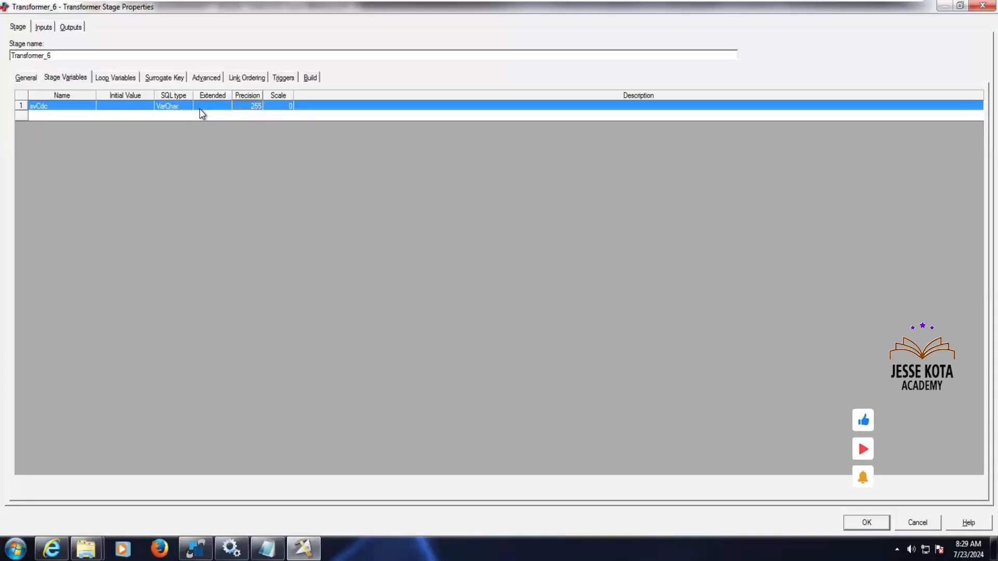
type("1")
key("Tab")
key("Tab")
key("Tab")
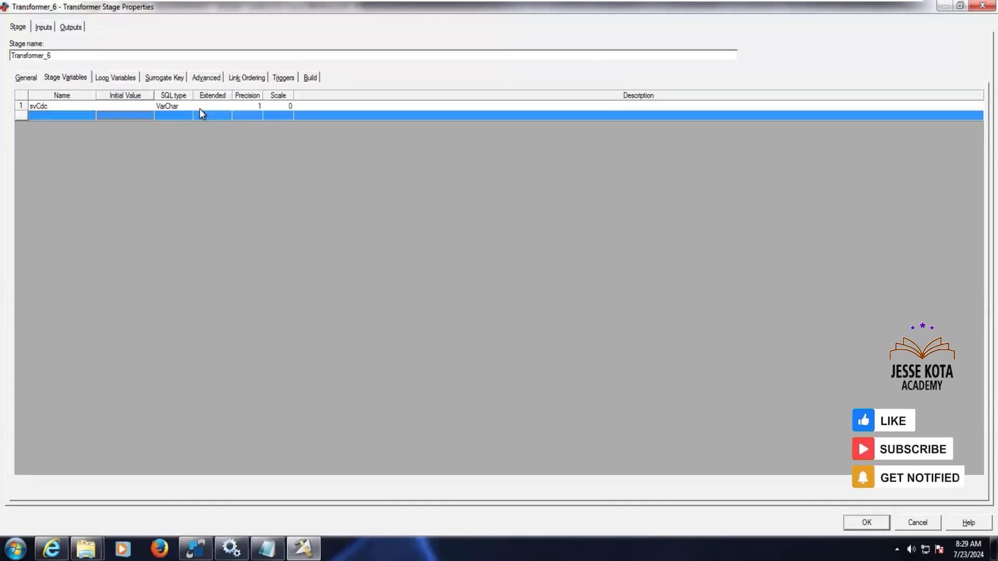
key("Return")
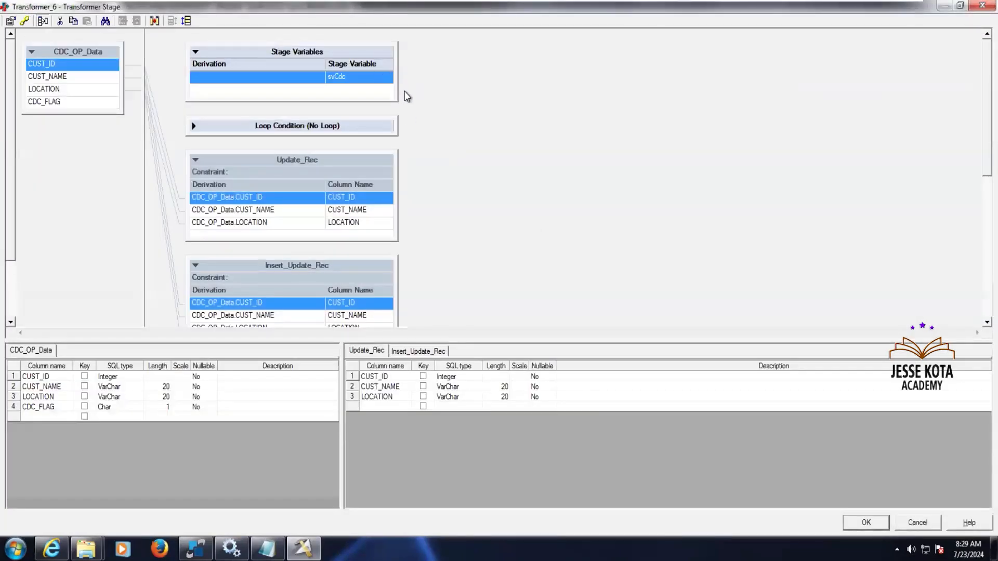
Enlarge the Stage Variables box and insert an If Then Else expression into the svCdc derivation.
left_click_drag(395, 97, 542, 148)
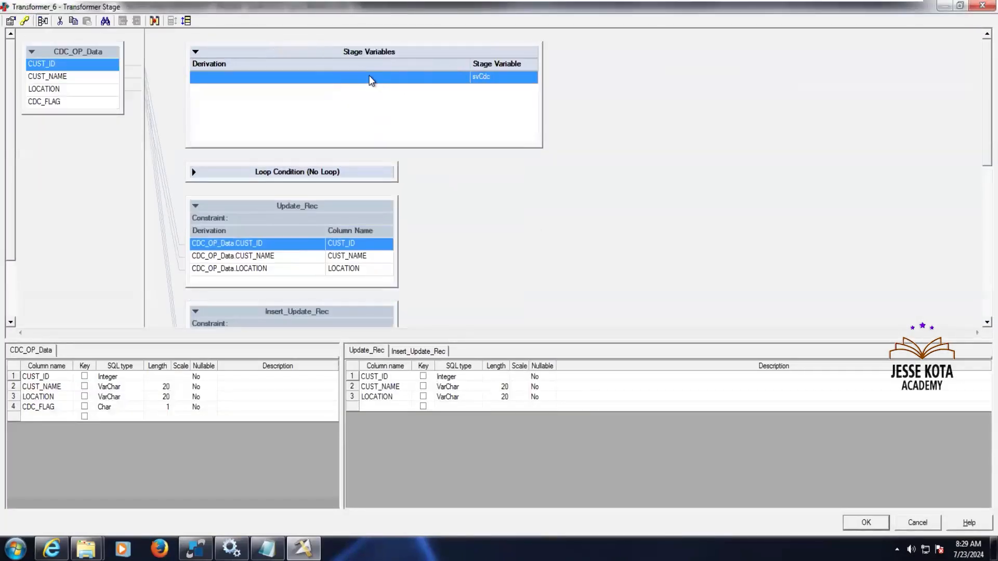
left_click(372, 79)
double_click(372, 79)
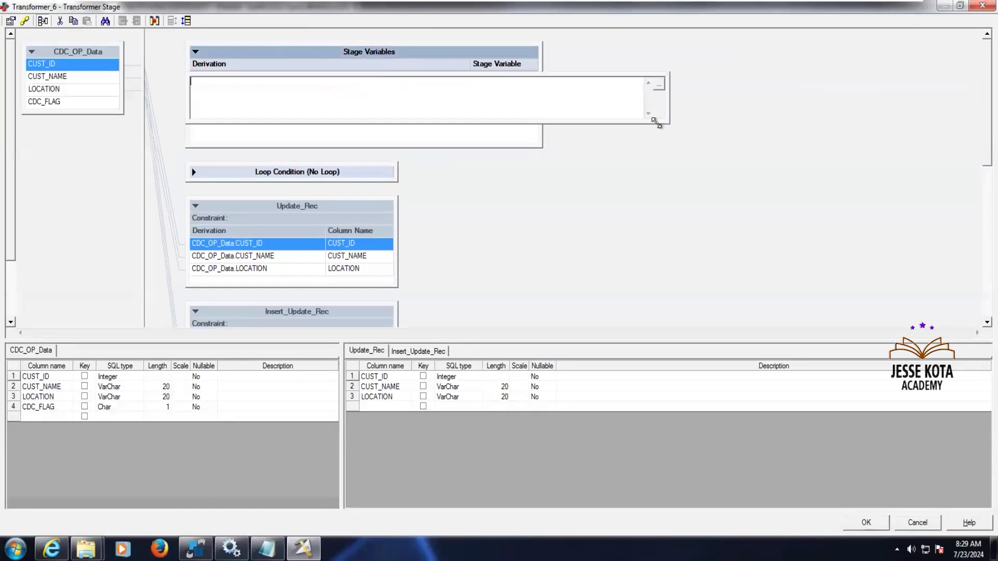
left_click(658, 84)
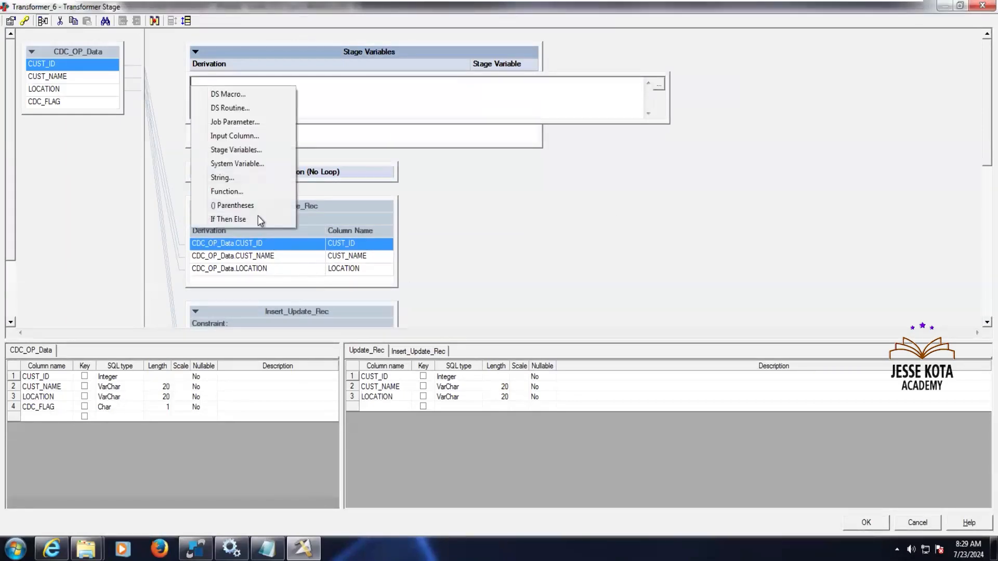
left_click(258, 218)
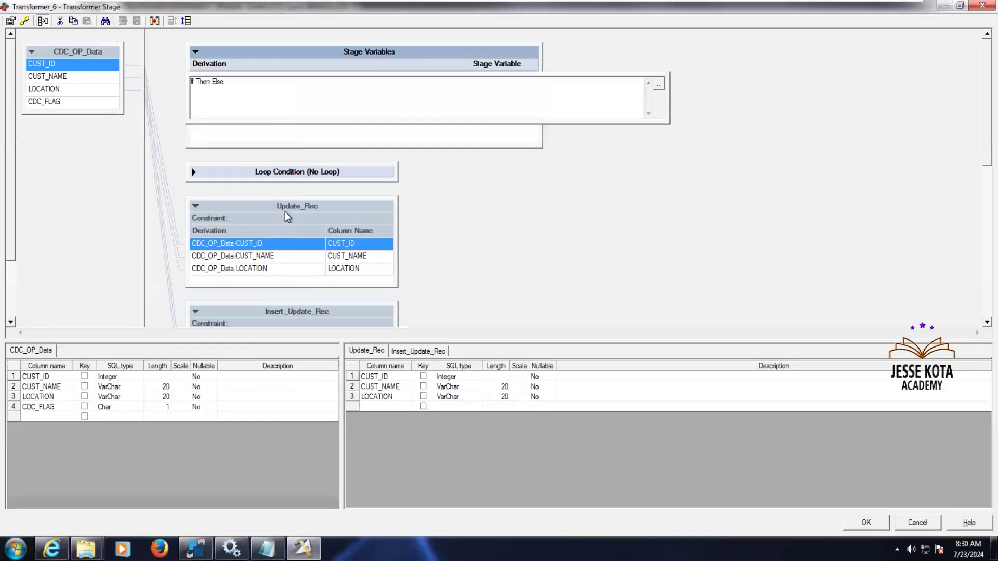
left_click(659, 84)
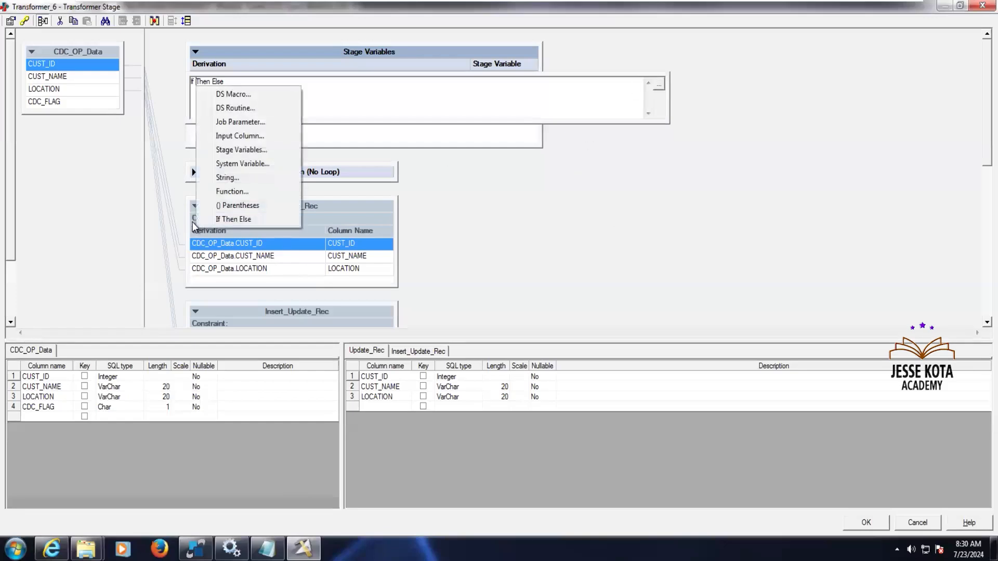
left_click(239, 135)
double_click(249, 108)
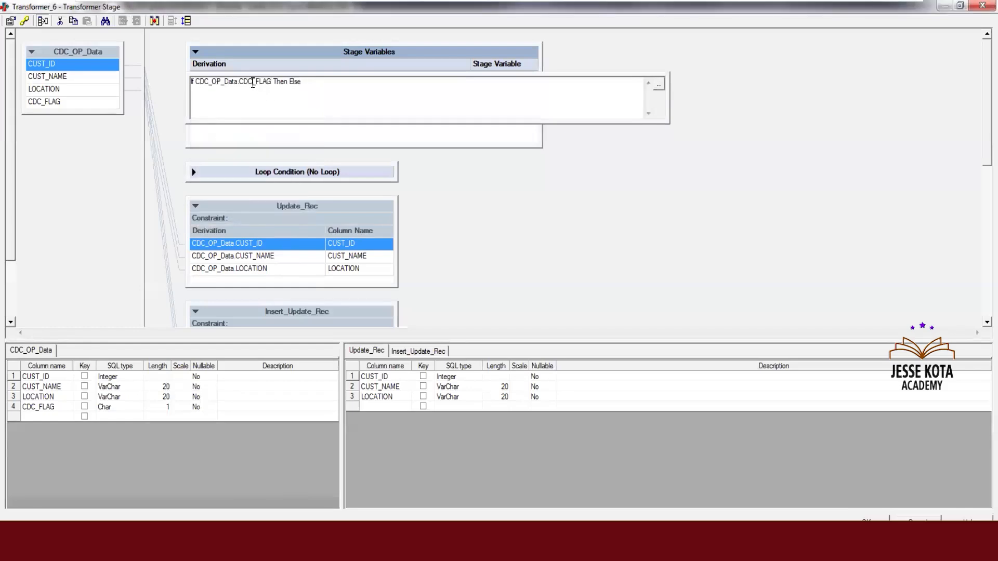
key("Delete")
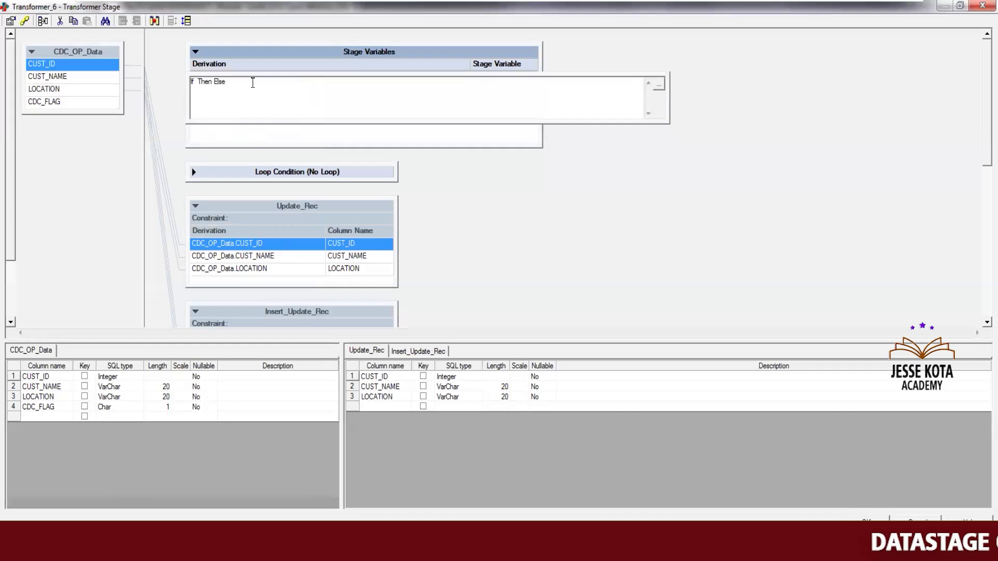
Set the svCdc condition to IsNull(CDC_OP_Data.CDC_FLAG) using the null-handling function, with 'I' as the Then value.
left_click(658, 85)
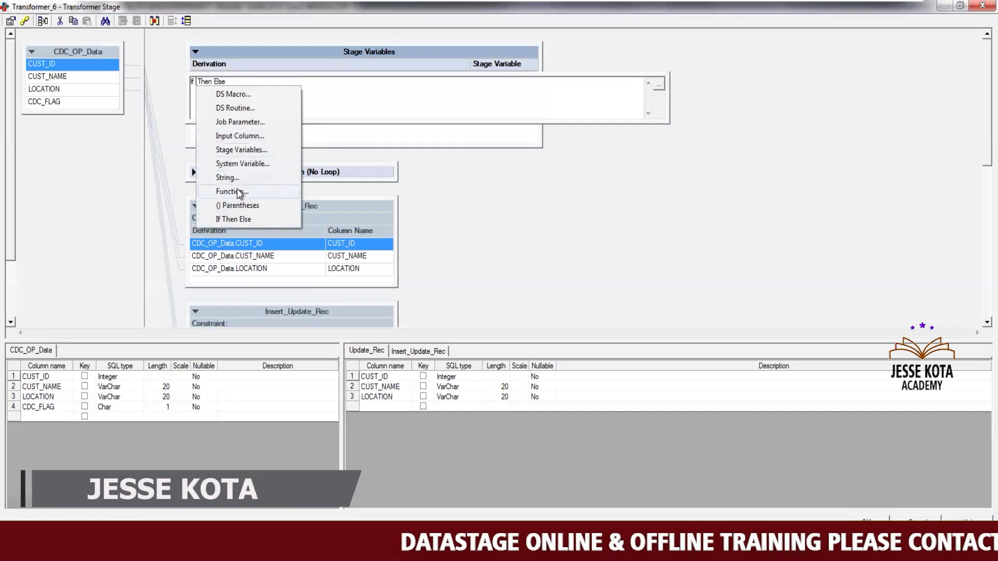
key("Escape")
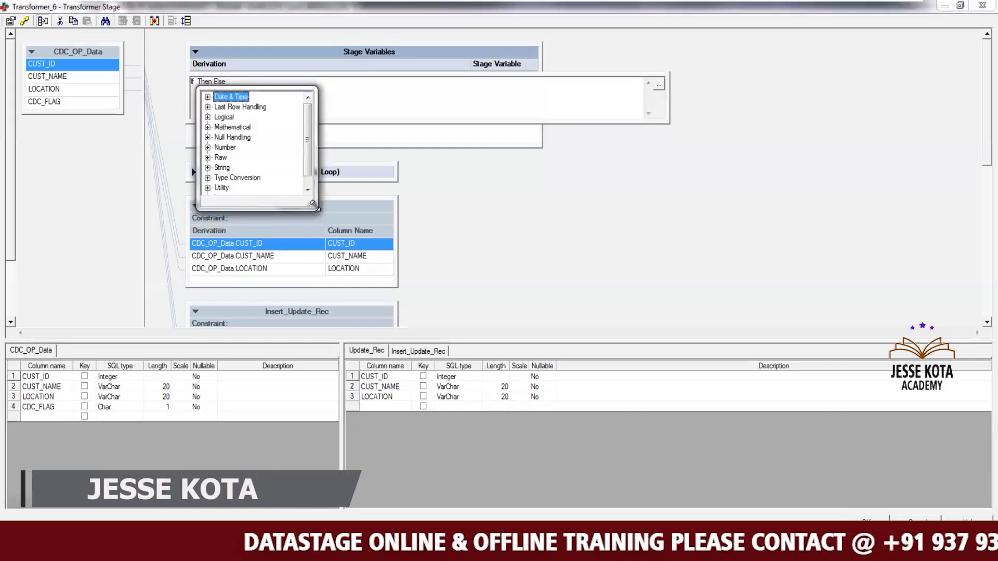
left_click_drag(322, 199, 396, 298)
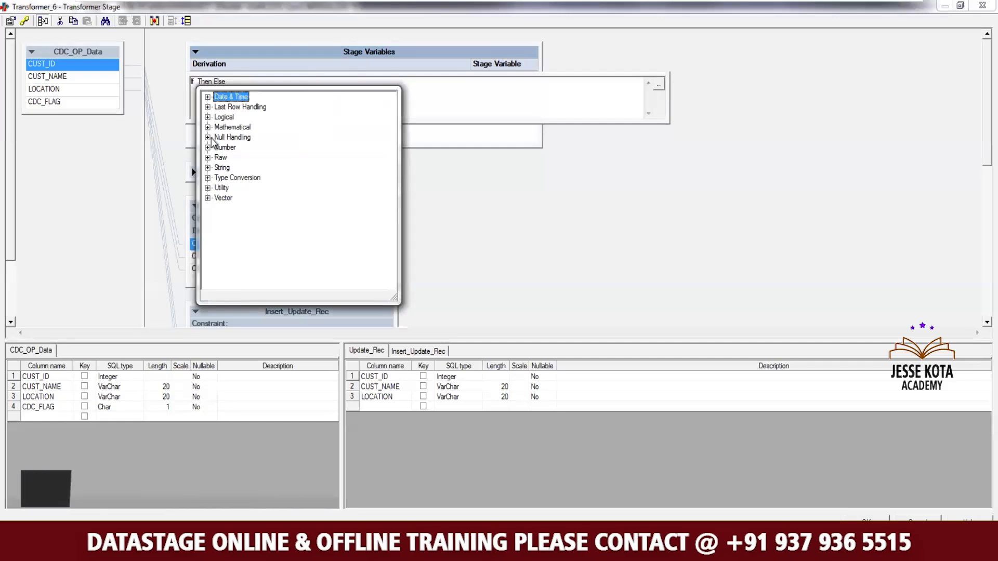
double_click(232, 137)
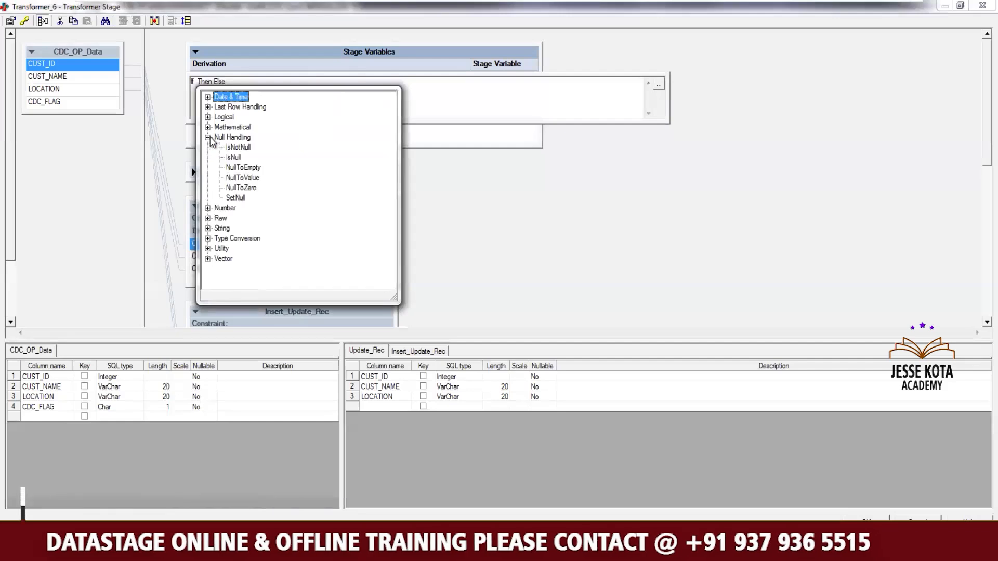
double_click(233, 157)
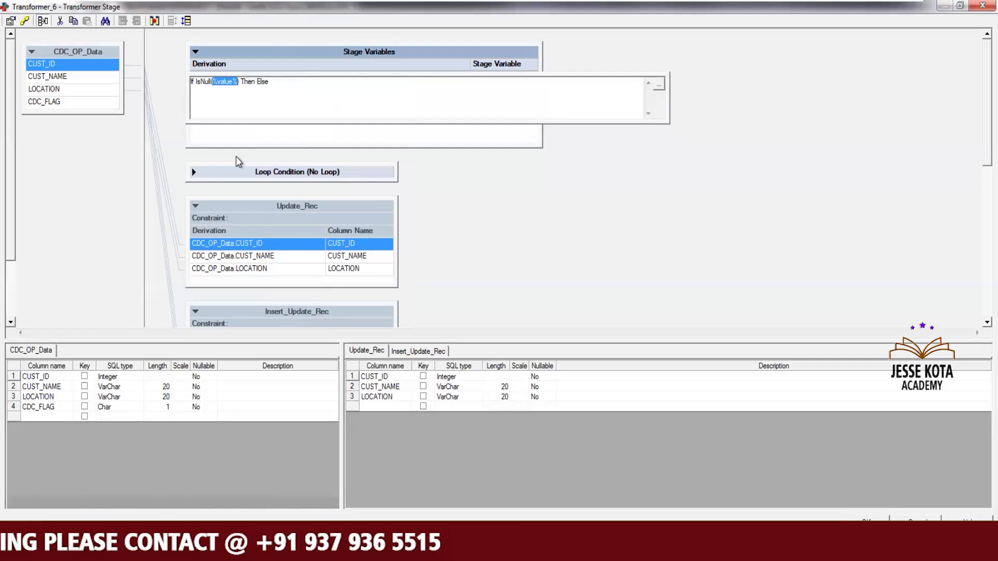
left_click(659, 85)
left_click(281, 139)
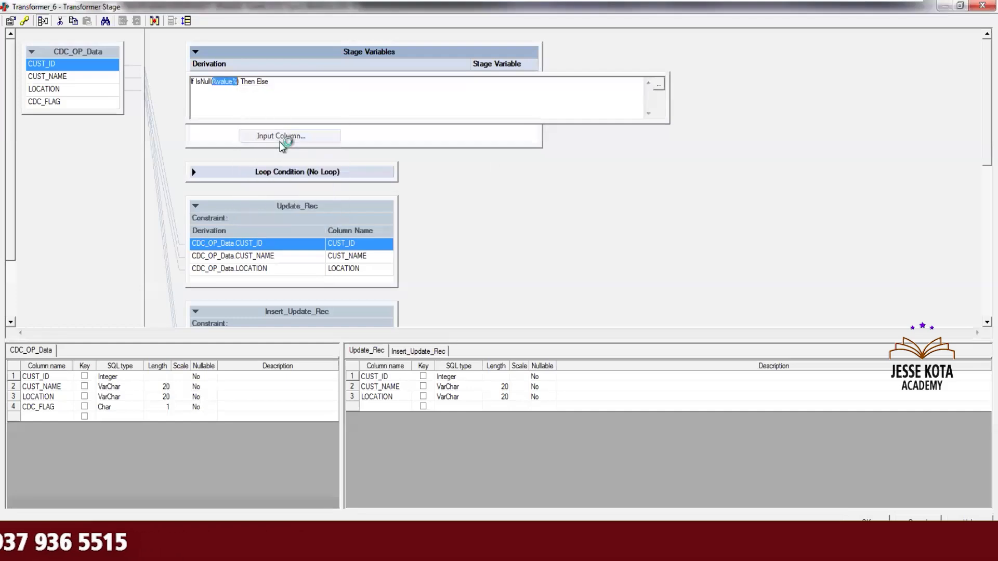
double_click(291, 107)
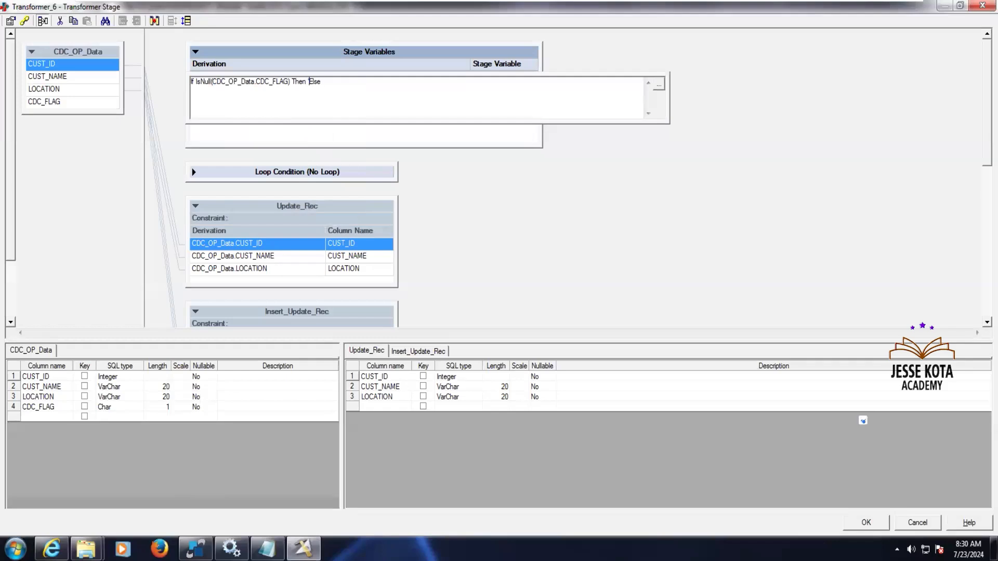
type("'1'")
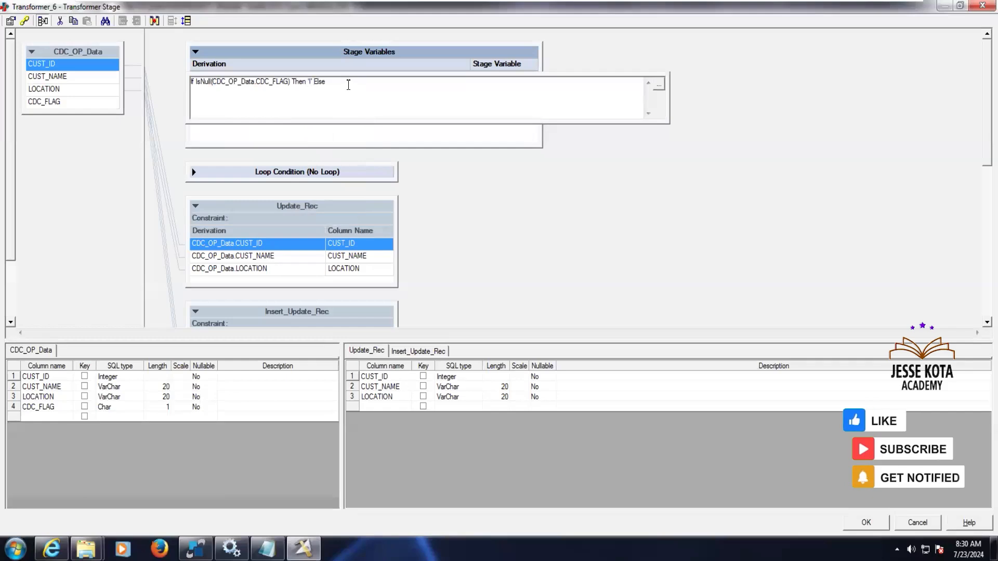
Nest a second If Then Else in the Else branch of svCdc with the condition IsNotNull(CDC_OP_Data.CDC_FLAG).
left_click(348, 85)
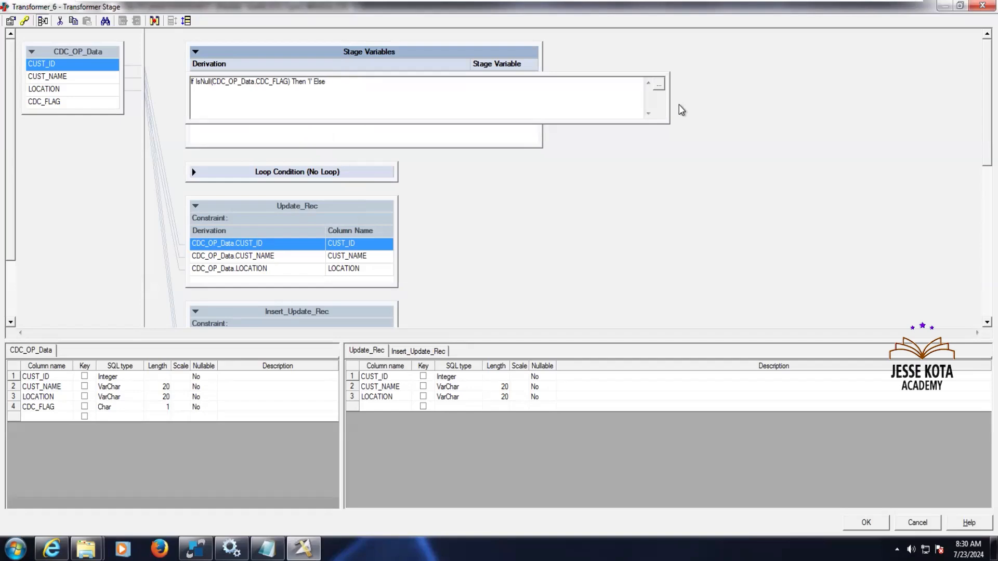
left_click(659, 86)
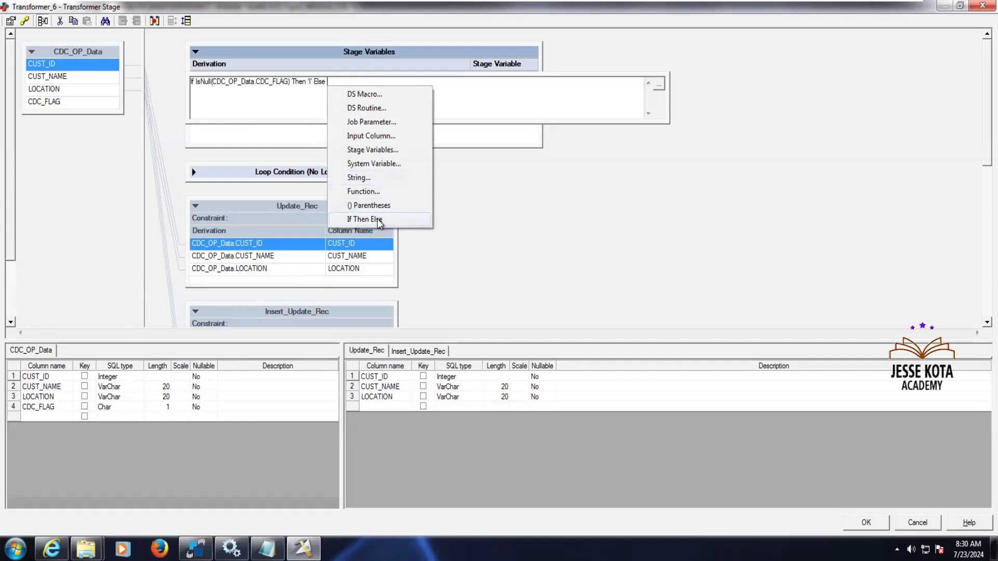
left_click(378, 220)
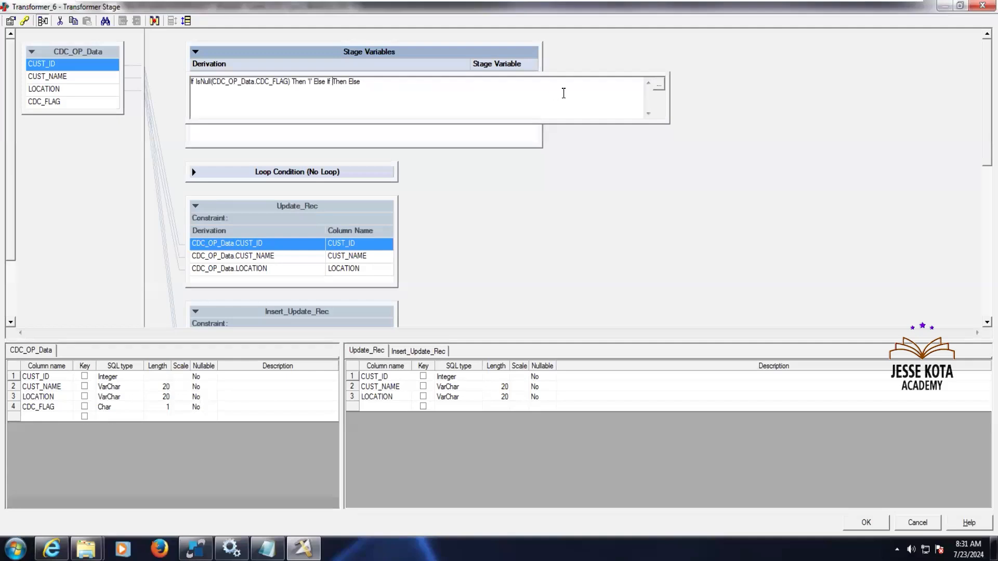
left_click(660, 86)
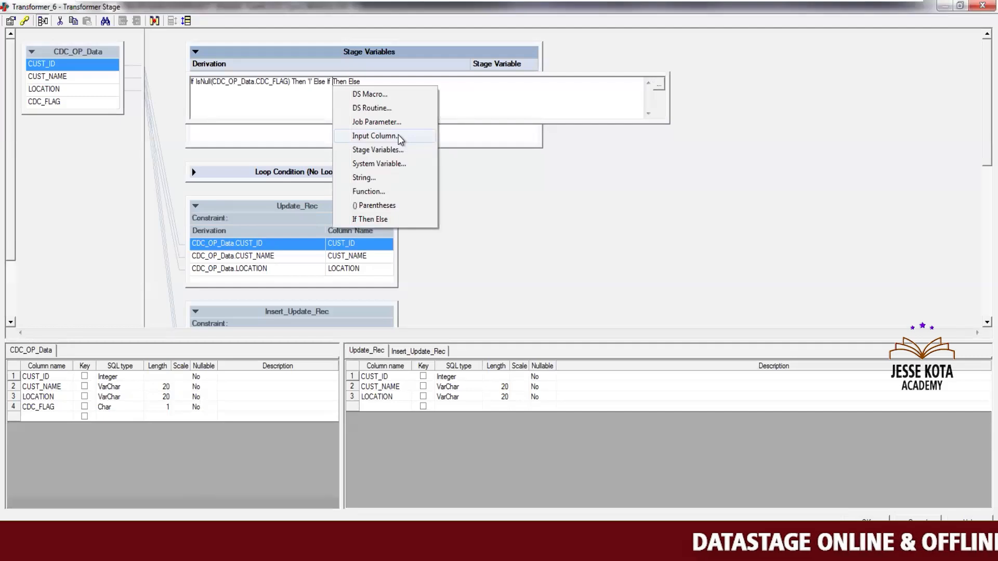
left_click(376, 192)
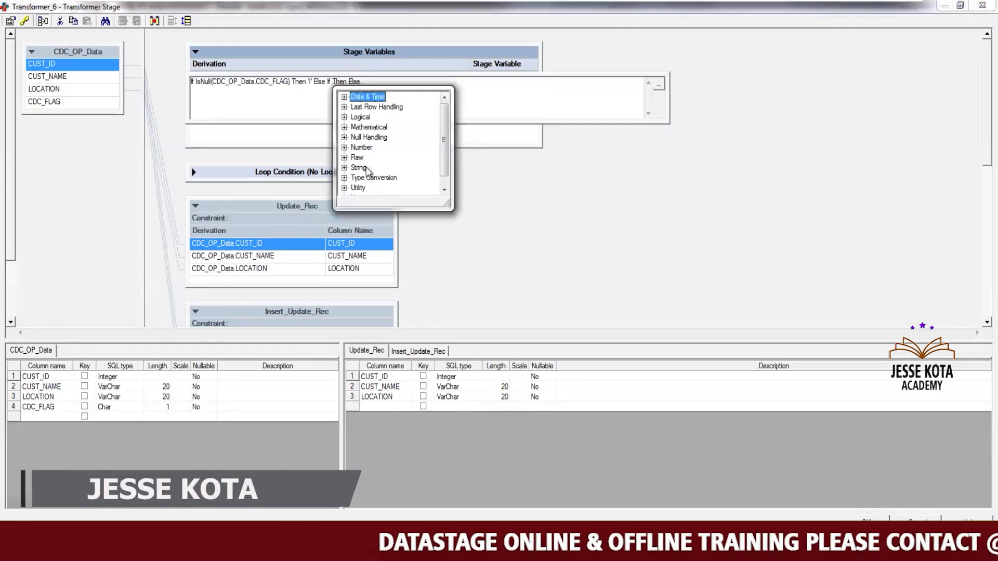
left_click(344, 137)
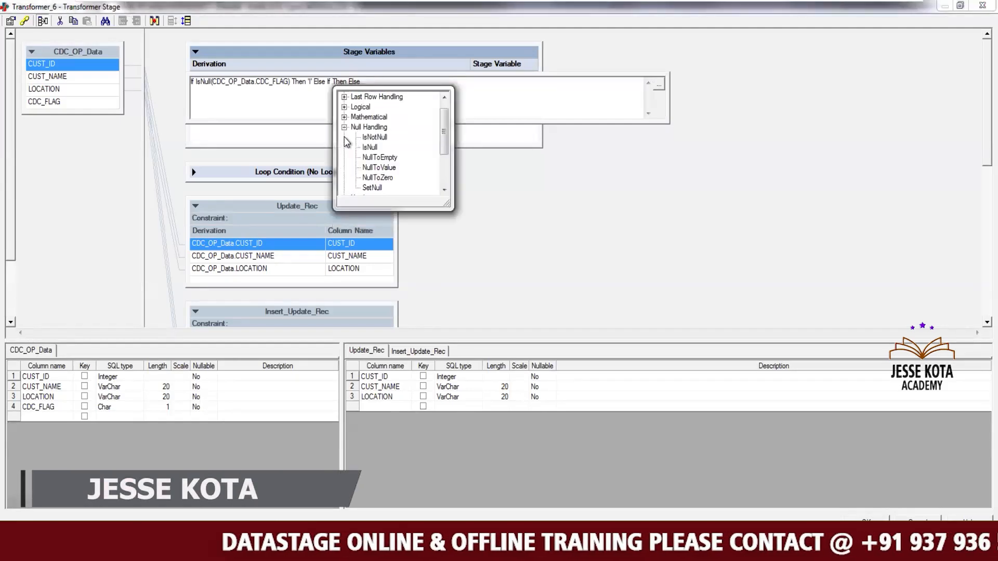
left_click(375, 138)
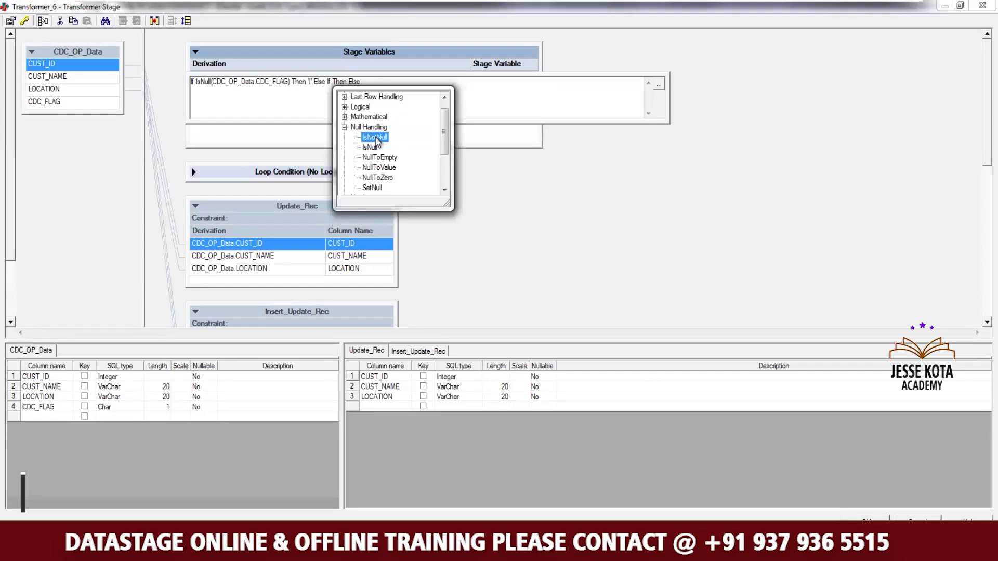
left_click(658, 84)
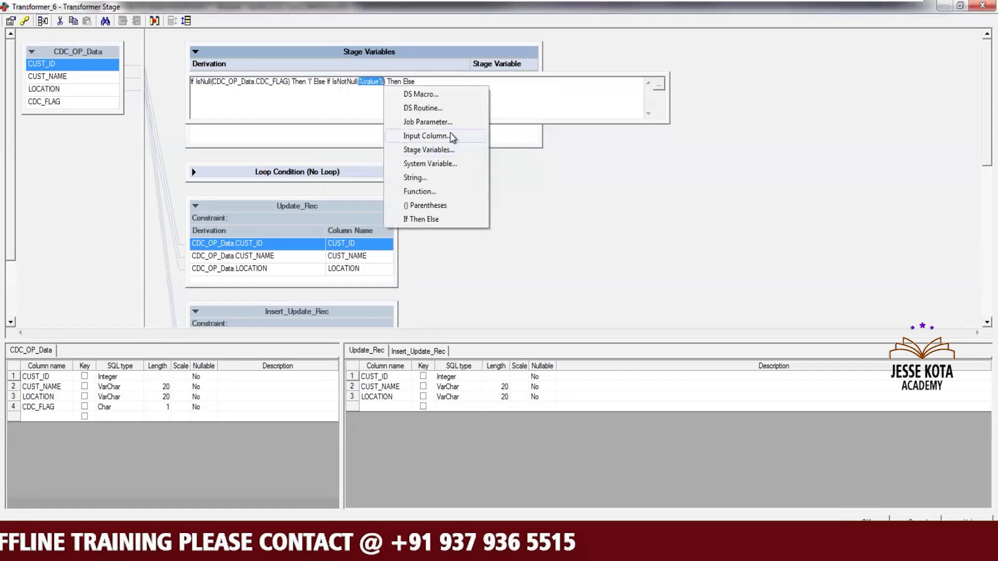
left_click(450, 136)
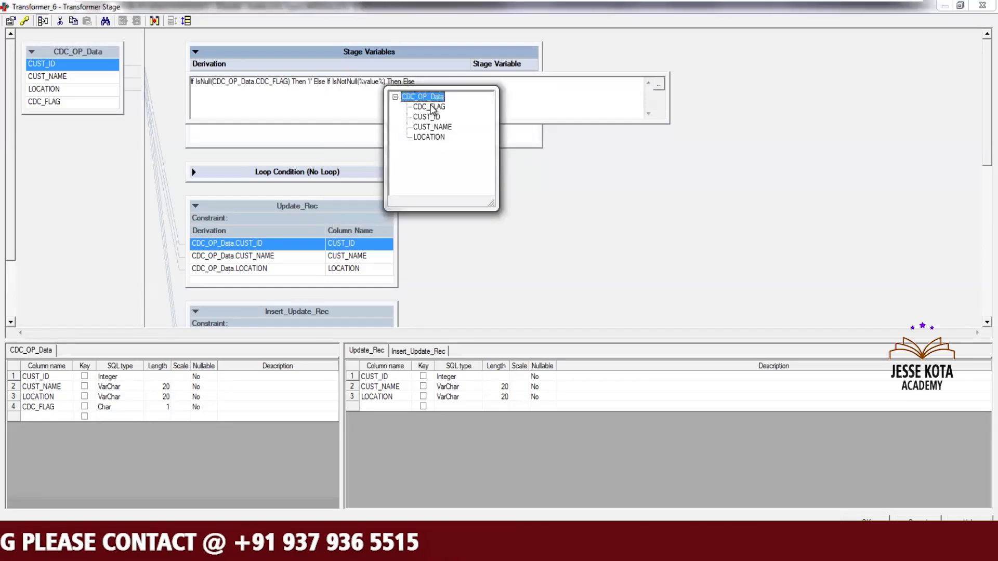
left_click(431, 105)
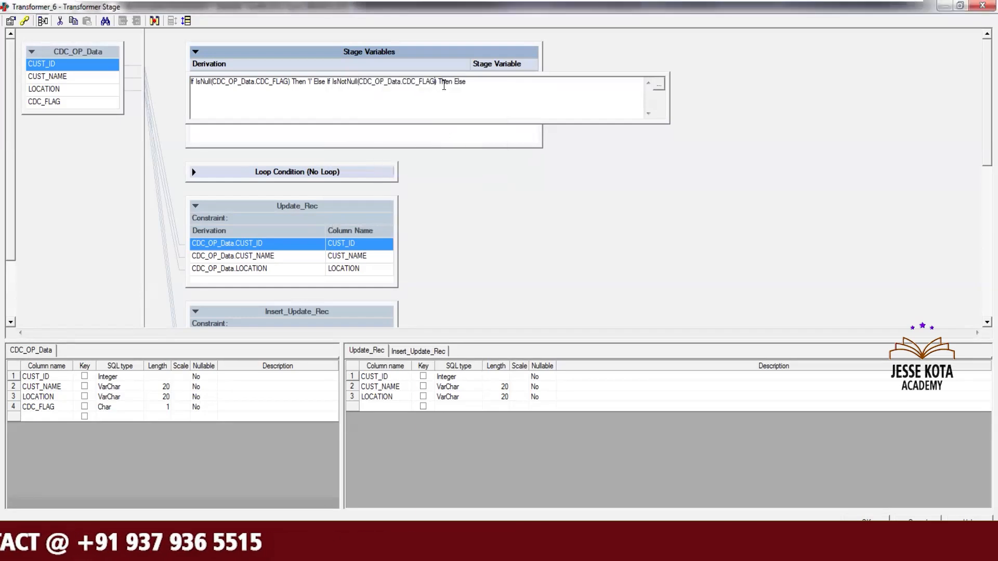
Set the Then value of the nested condition in the svCdc derivation to the input column CDC_OP_Data.CUST_ID.
left_click(440, 83)
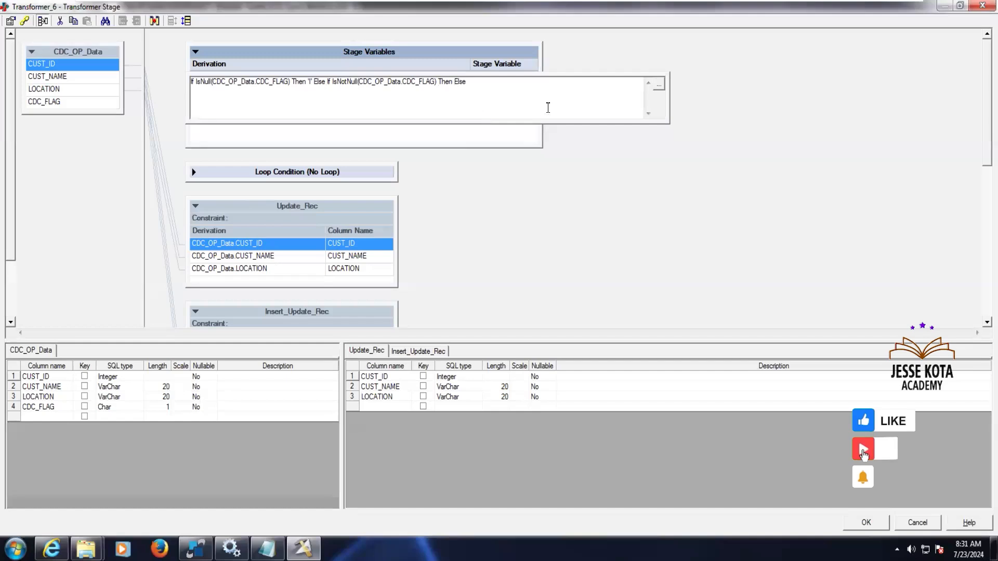
left_click(659, 87)
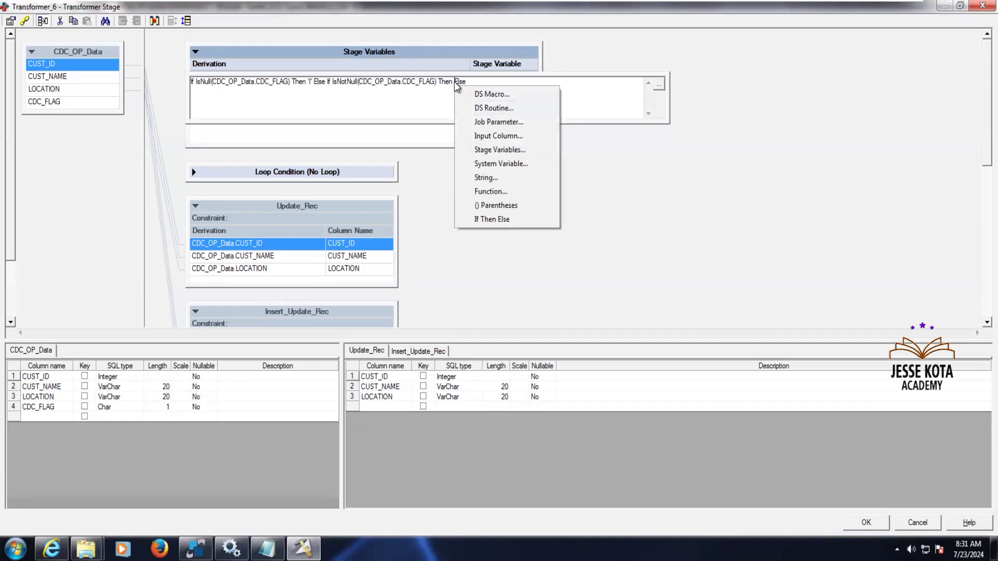
left_click(513, 137)
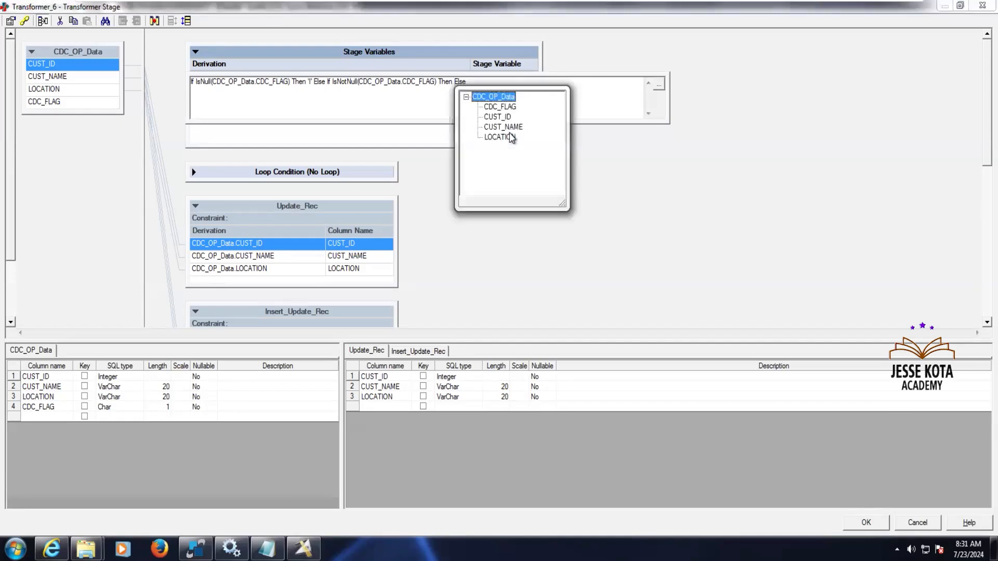
double_click(499, 117)
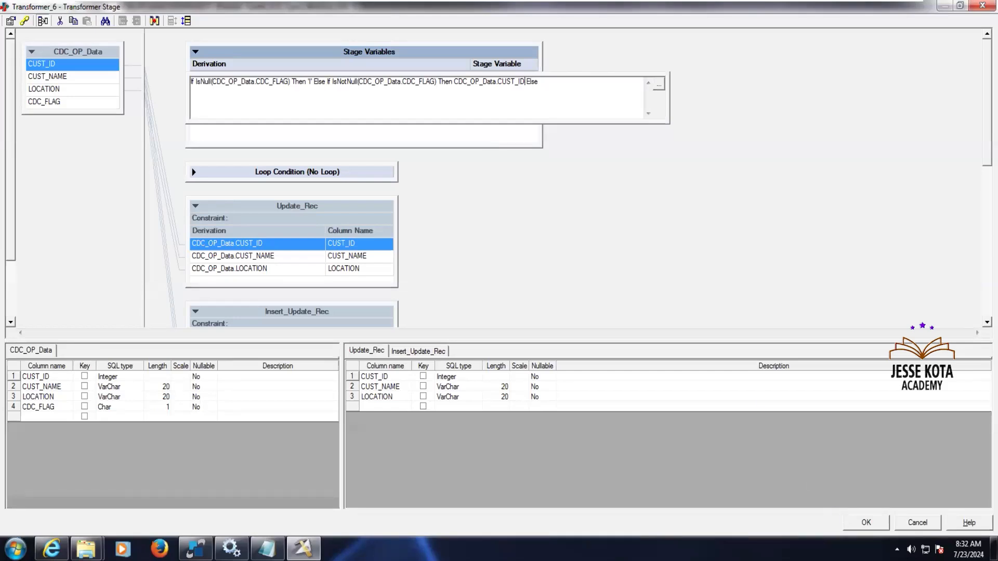
key("Return")
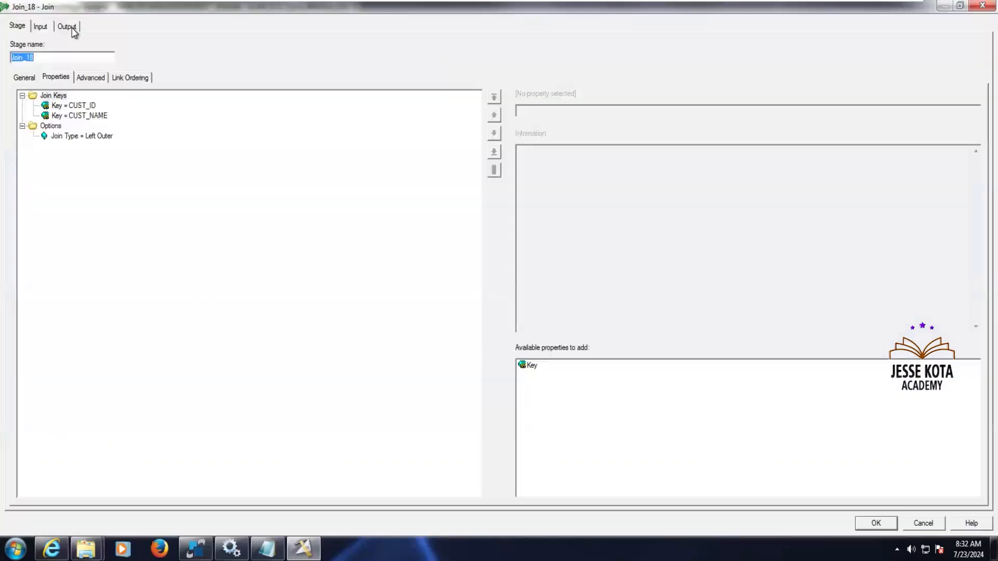
Examine Join_18's output columns and the CDC_OP_Data mappings for LOCATION, CUST_NAME and CUST_ID.
left_click(67, 27)
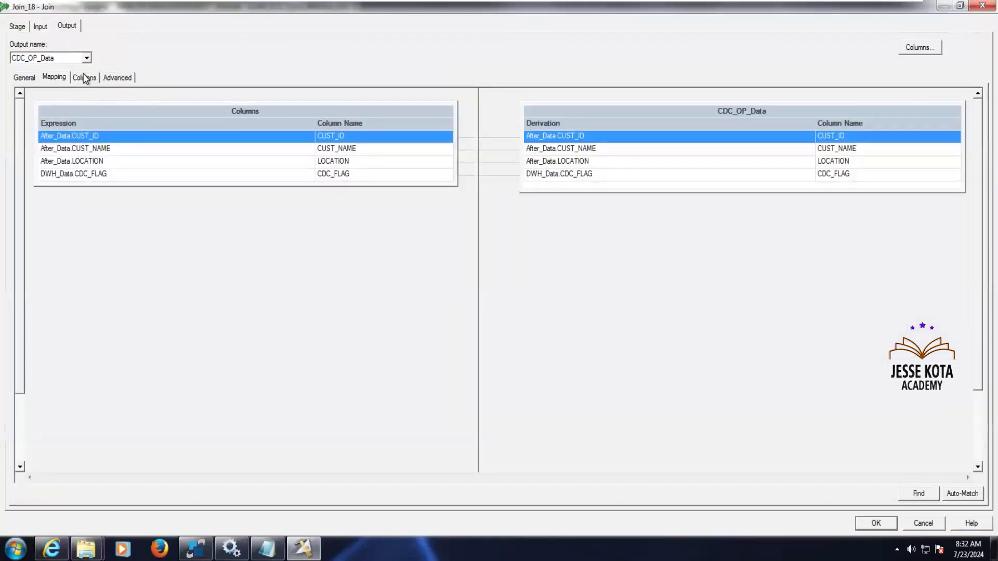
left_click(85, 78)
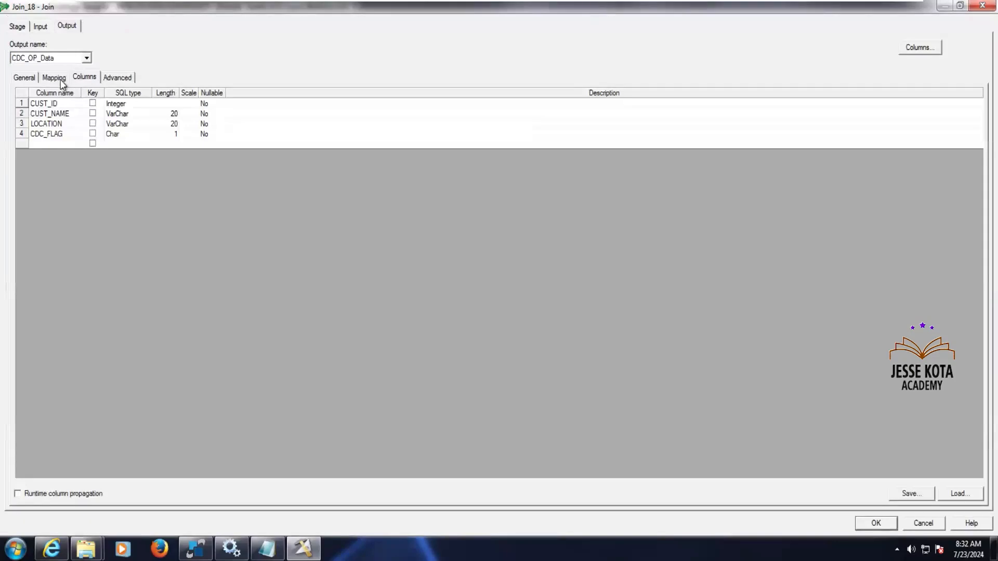
left_click(57, 79)
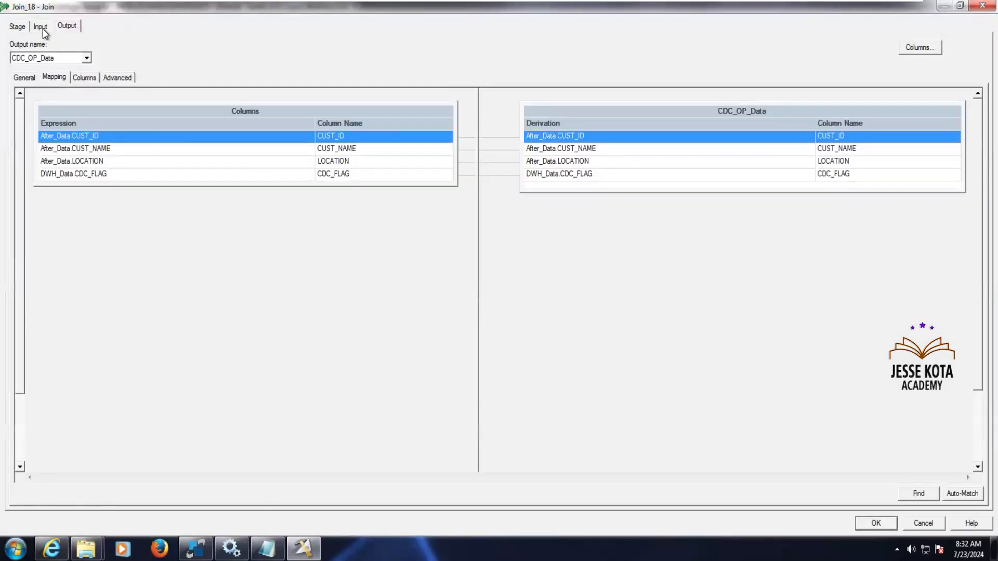
left_click(562, 164)
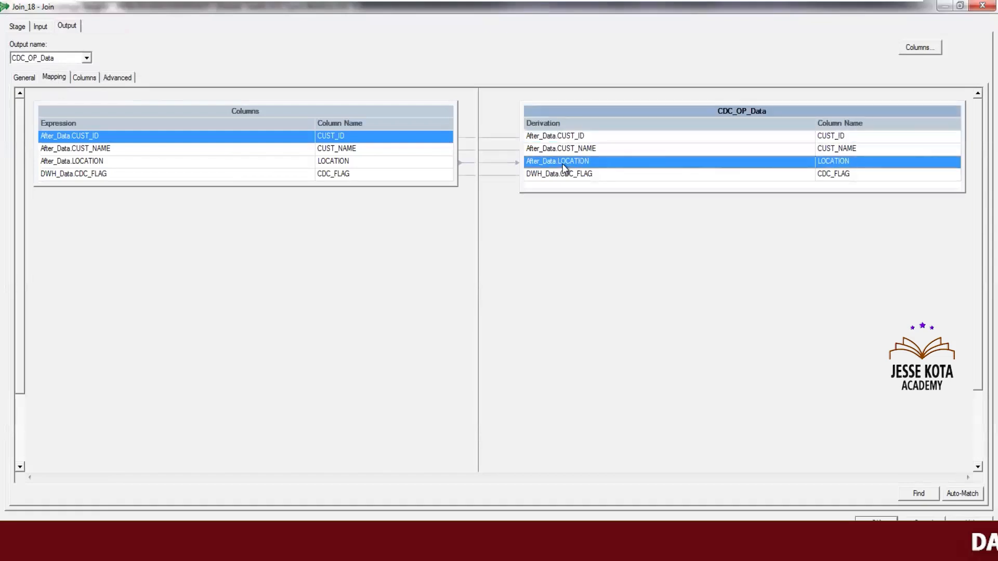
left_click(563, 149)
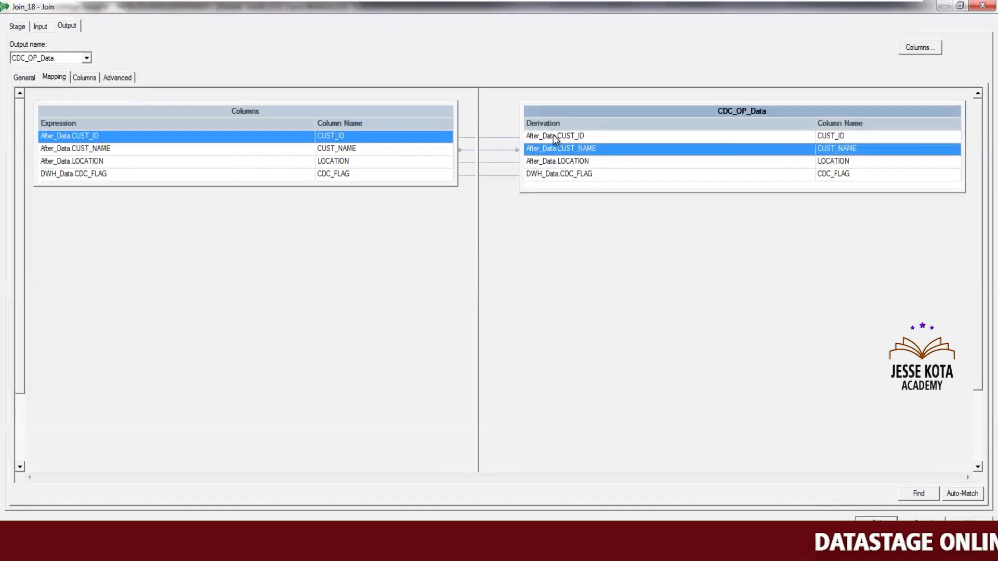
left_click(554, 135)
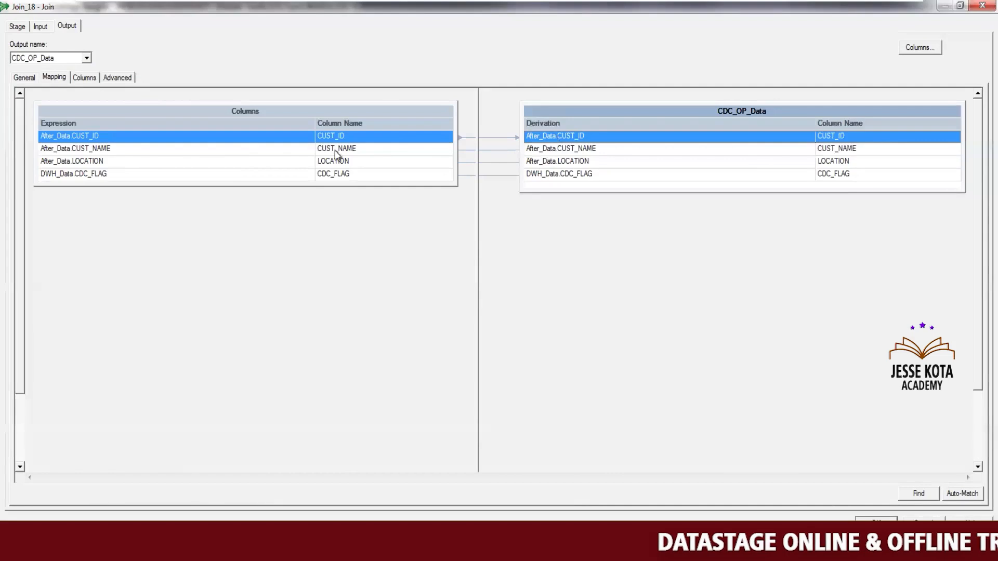
Compare the DWH_Data input's columns and partitioning in Join_18 with the CDC_OP_Data output's columns and mapping.
left_click(39, 27)
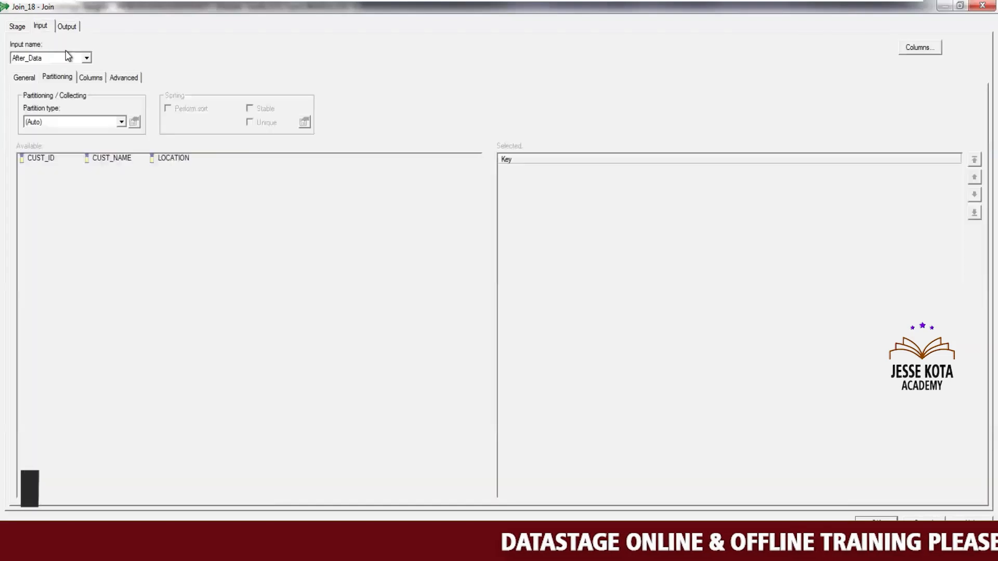
left_click(88, 58)
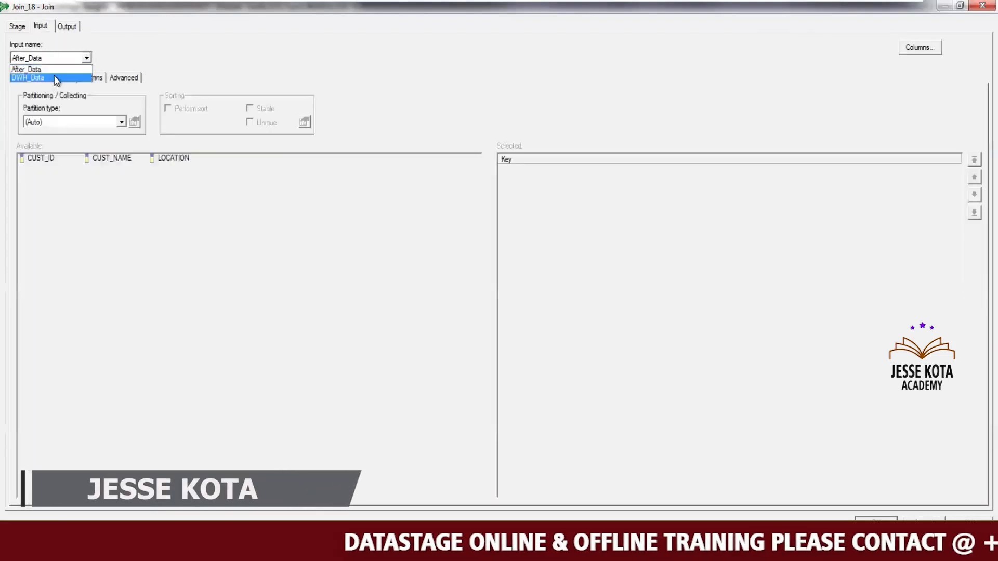
left_click(26, 72)
left_click(82, 77)
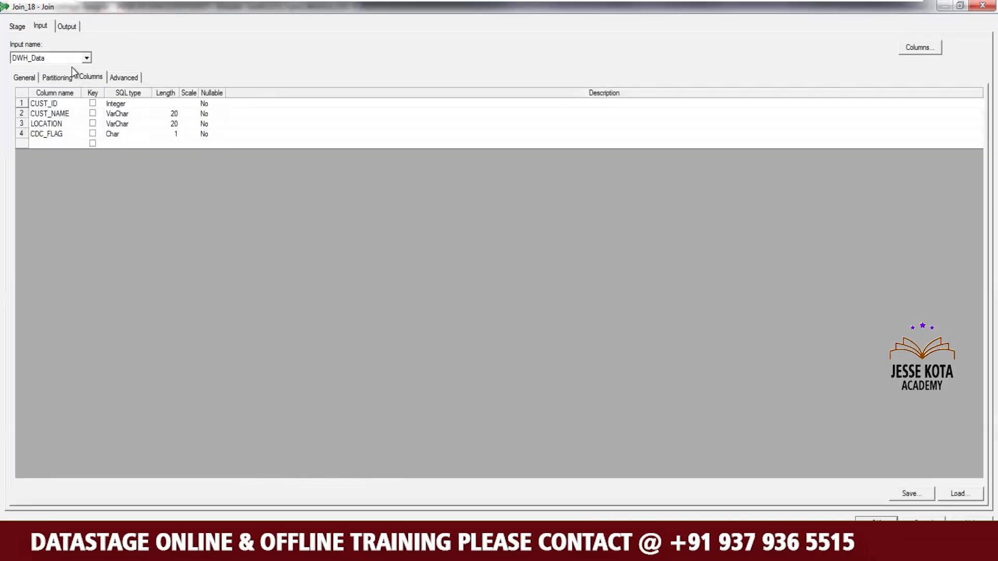
left_click(68, 26)
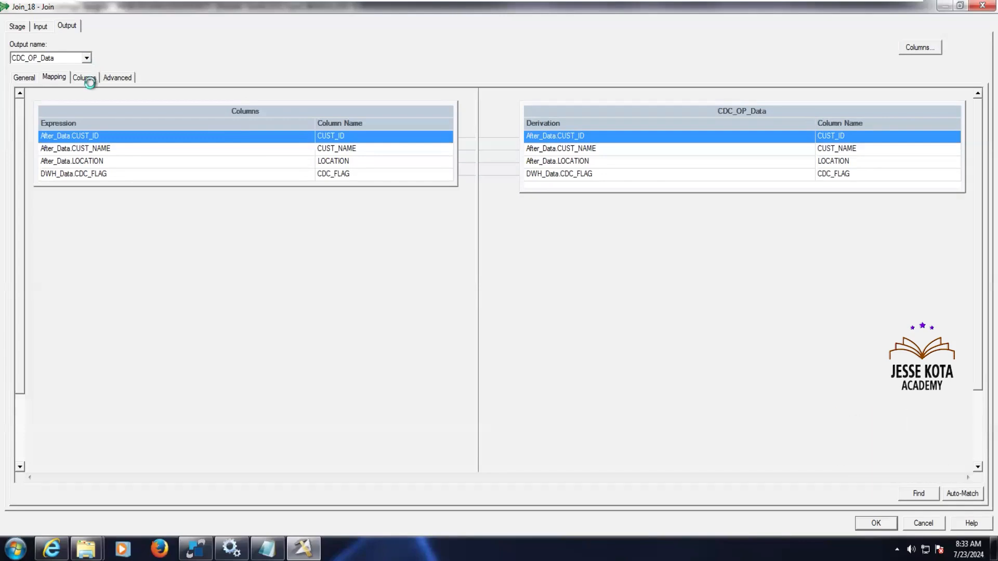
left_click(89, 82)
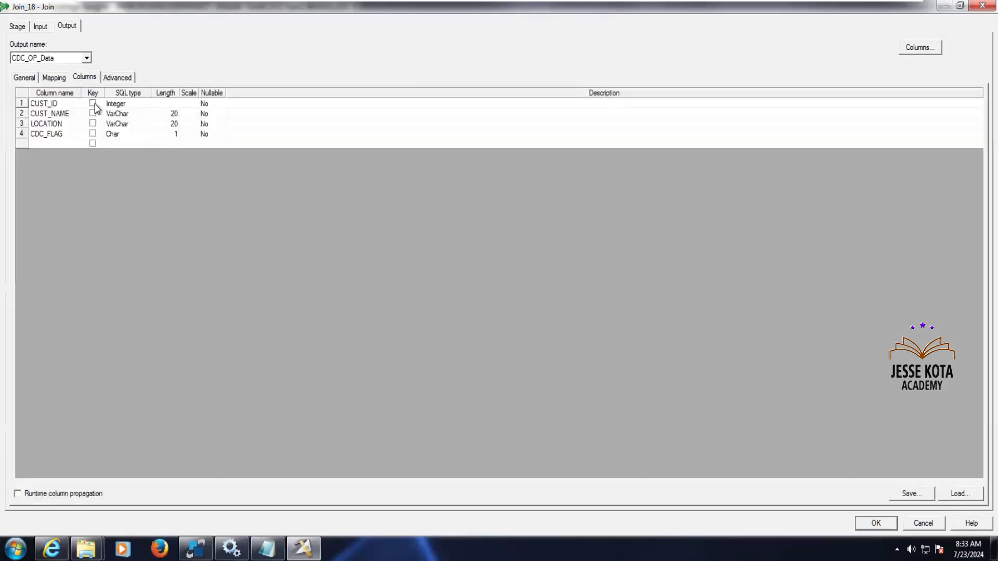
left_click(55, 78)
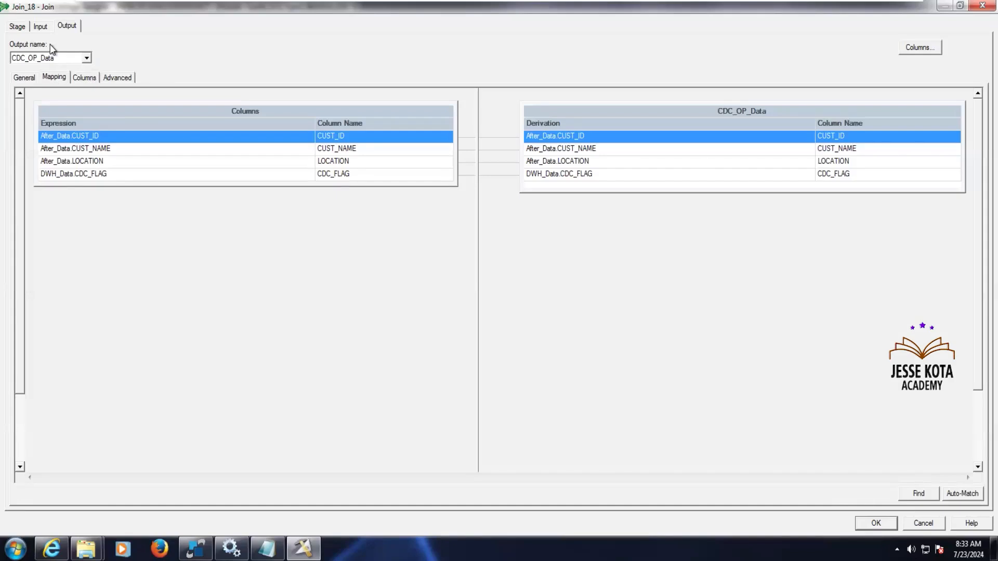
left_click(40, 29)
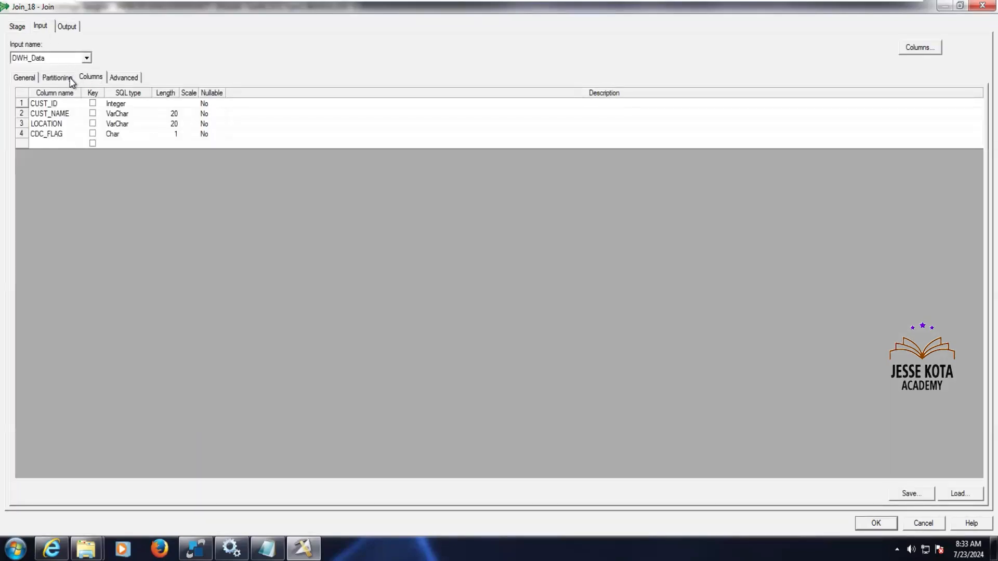
left_click(58, 78)
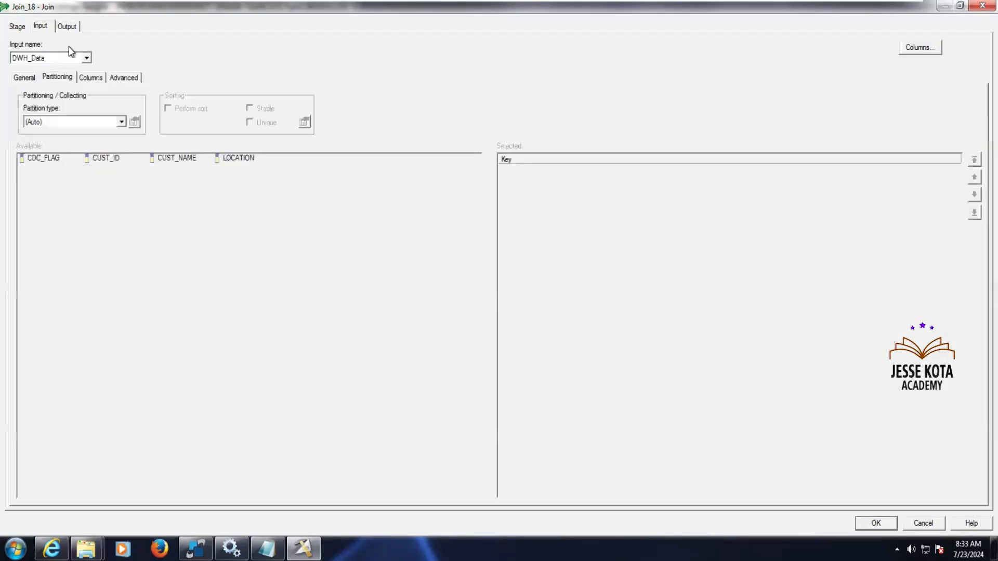
left_click(91, 78)
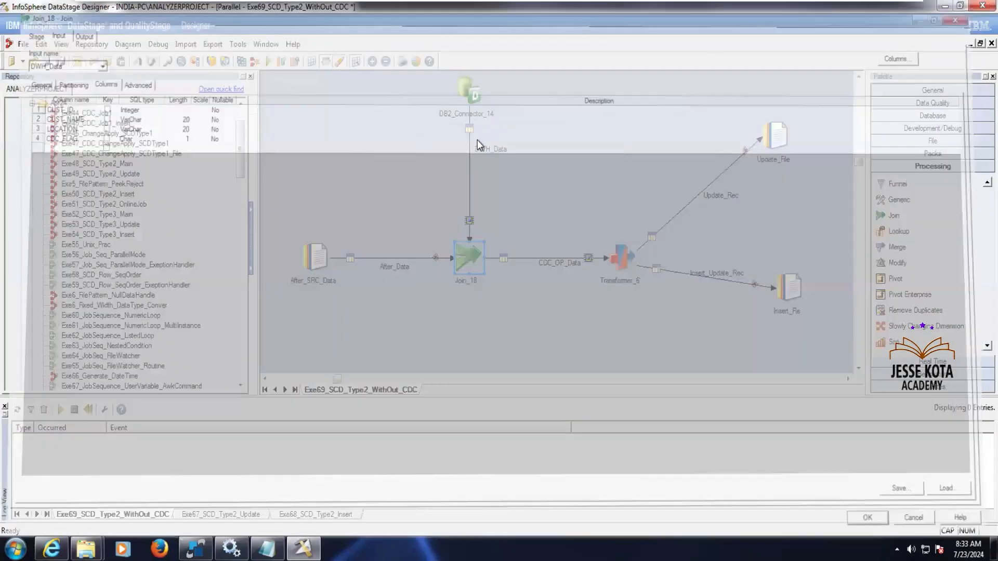
Return to the job canvas, then minimize the remote session to consult the CUST_DIM_TYP2 SQL notes in Notepad.
left_click(379, 167)
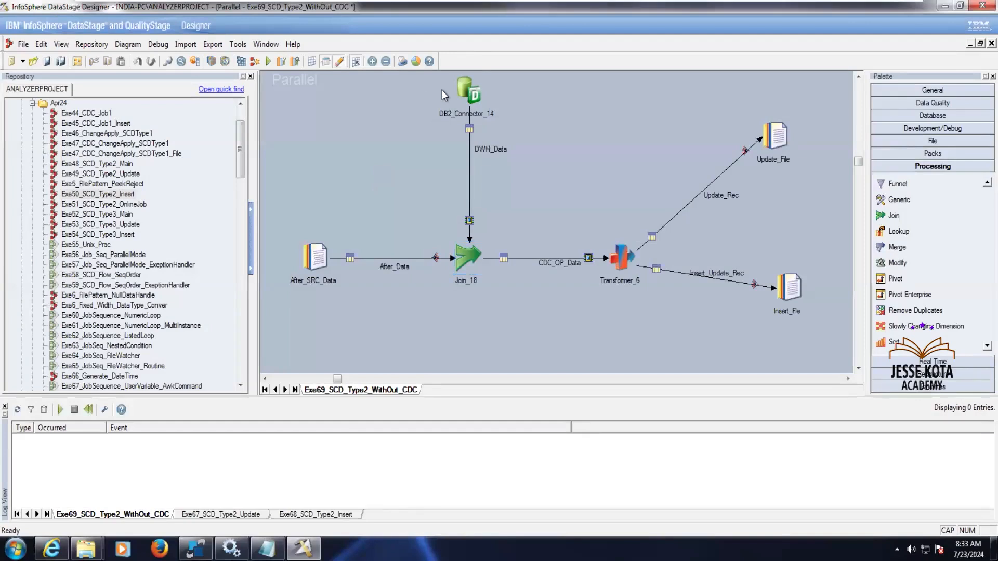
left_click_drag(373, 342, 372, 342)
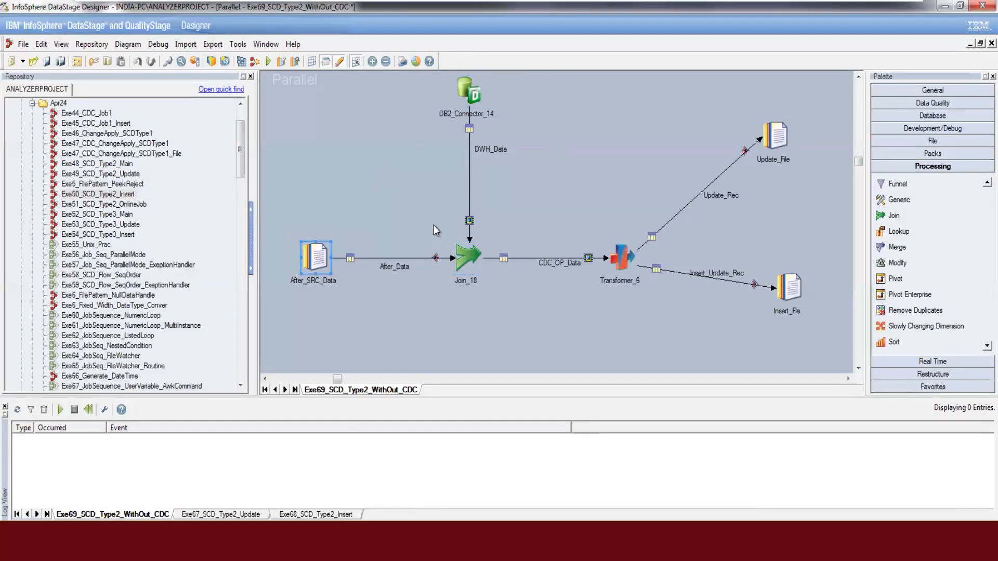
left_click_drag(577, 204, 665, 325)
left_click(665, 325)
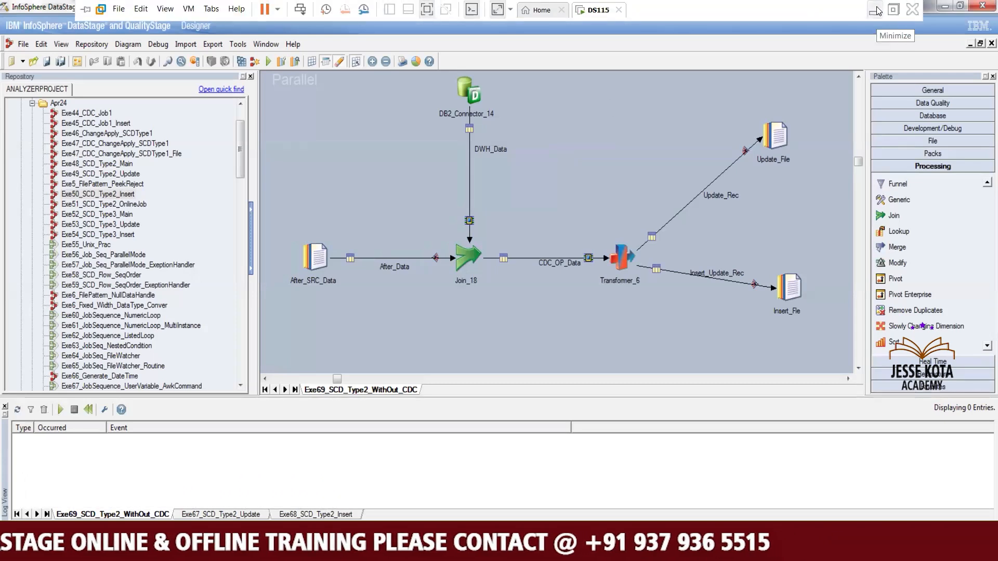
left_click(877, 10)
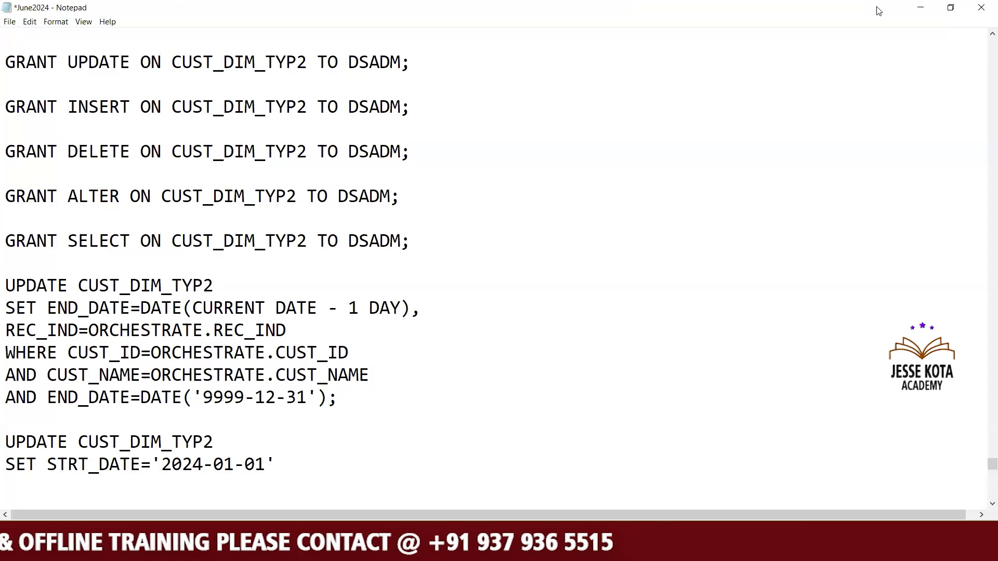